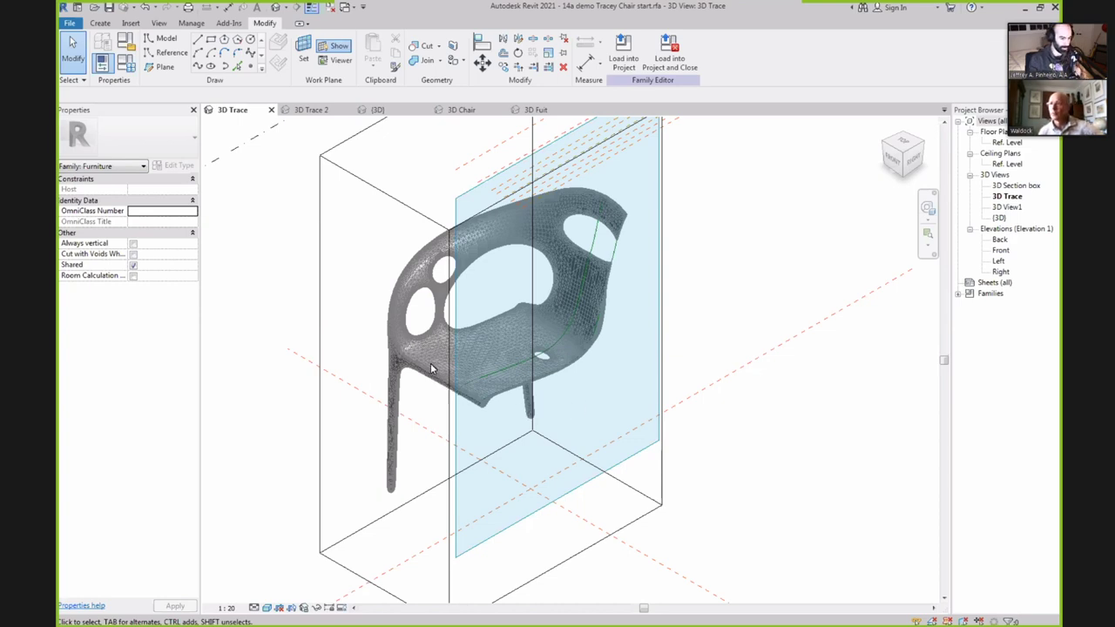
Examine the imported chair mesh around the seat's side, leg joint and cut front edge.
{"action": "scroll", "coordinate": [419, 380], "scroll_direction": "up", "scroll_amount": 5}
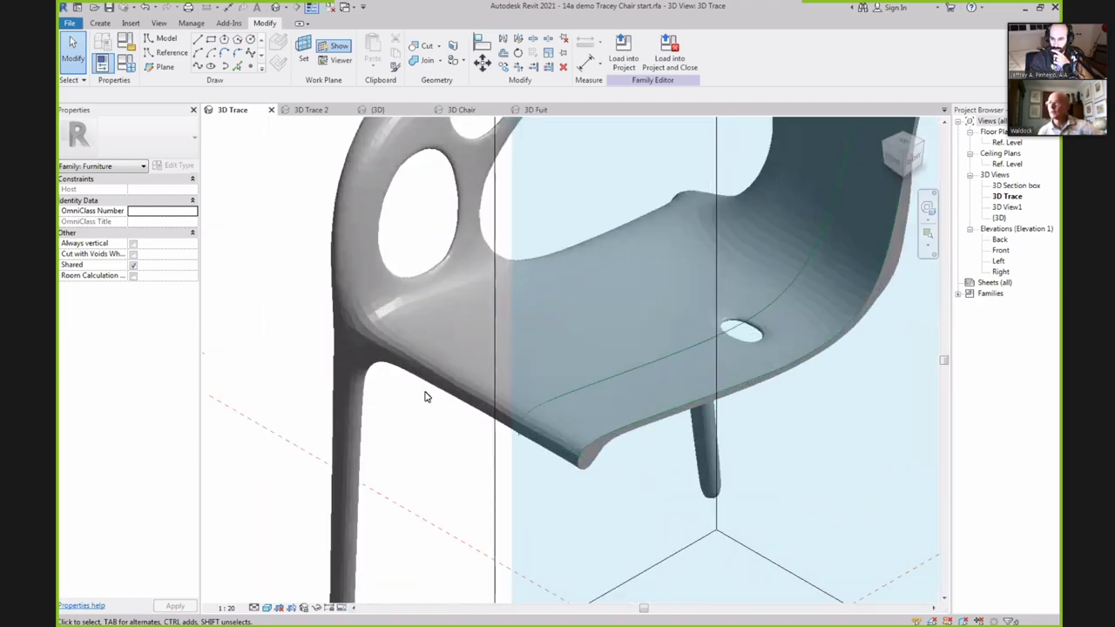
{"action": "scroll", "coordinate": [423, 393], "scroll_direction": "up", "scroll_amount": 2}
{"action": "scroll", "coordinate": [408, 352], "scroll_direction": "up", "scroll_amount": 2}
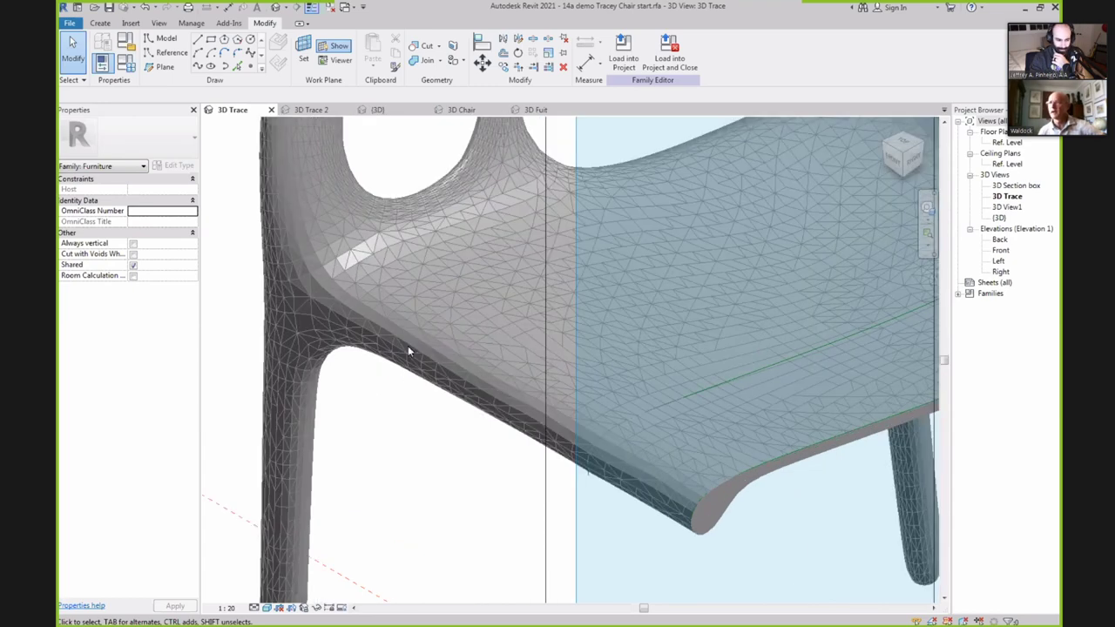
{"action": "scroll", "coordinate": [408, 327], "scroll_direction": "down", "scroll_amount": 3}
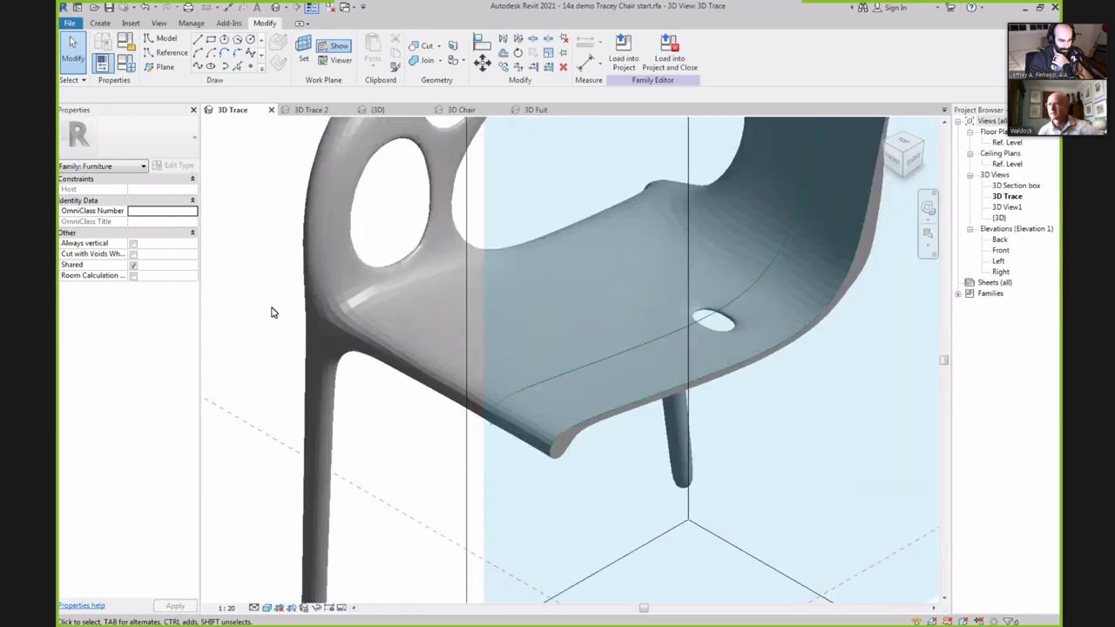
{"action": "scroll", "coordinate": [359, 328], "scroll_direction": "down", "scroll_amount": 2}
{"action": "scroll", "coordinate": [361, 329], "scroll_direction": "down", "scroll_amount": 3}
{"action": "scroll", "coordinate": [365, 339], "scroll_direction": "down", "scroll_amount": 2}
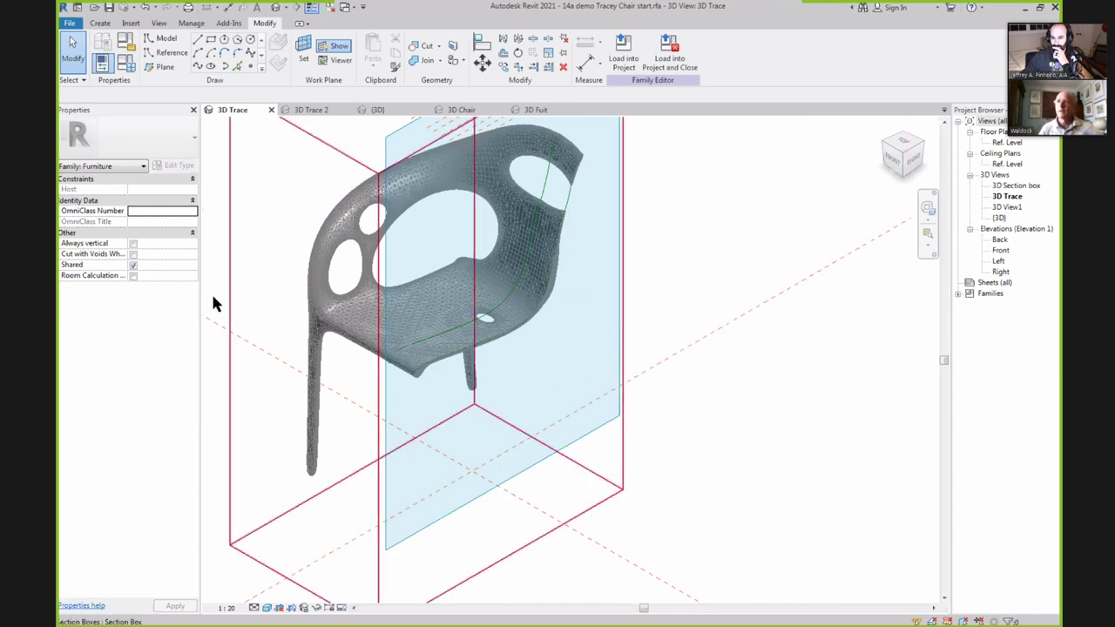
Turn off the section box of the 3D Trace view to show the whole chair, and restore the cut view.
{"action": "left_click", "coordinate": [103, 166]}
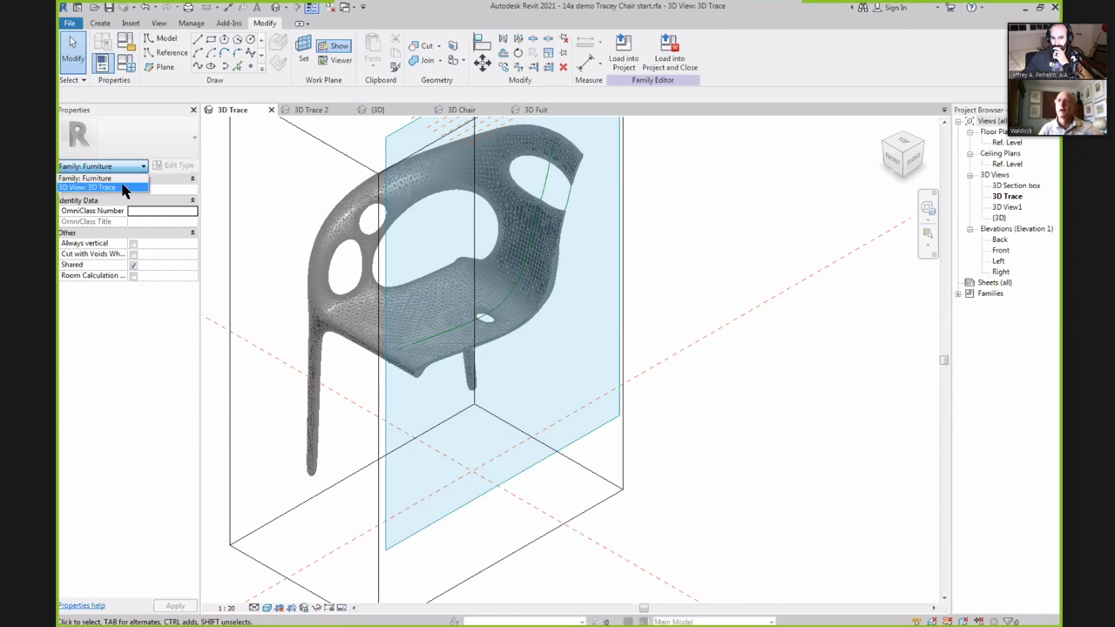
{"action": "left_click", "coordinate": [124, 188]}
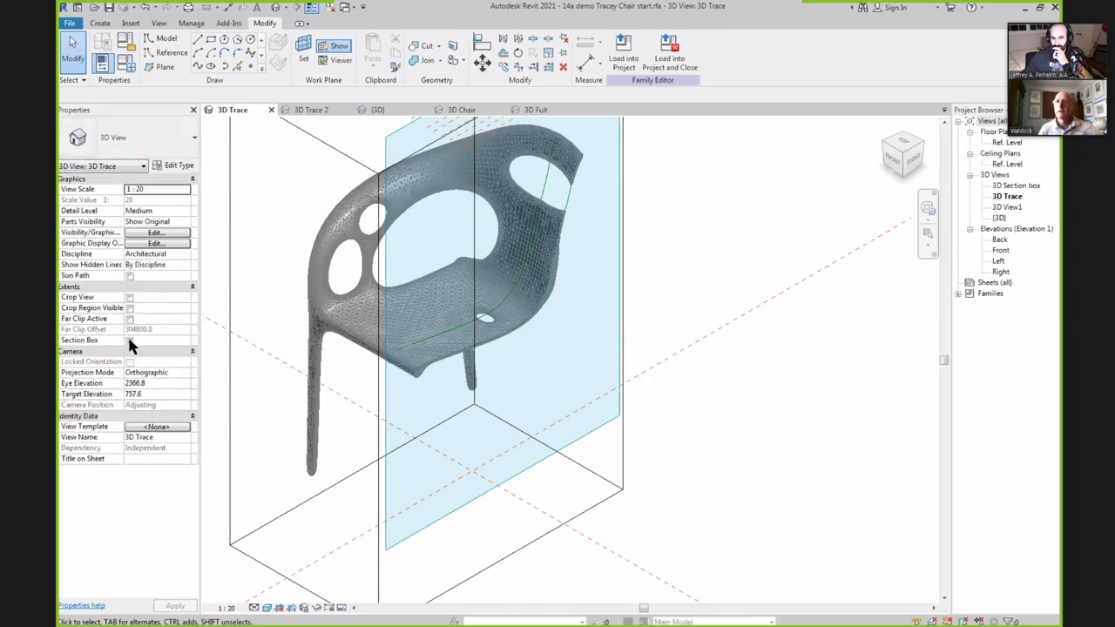
{"action": "left_click", "coordinate": [129, 340]}
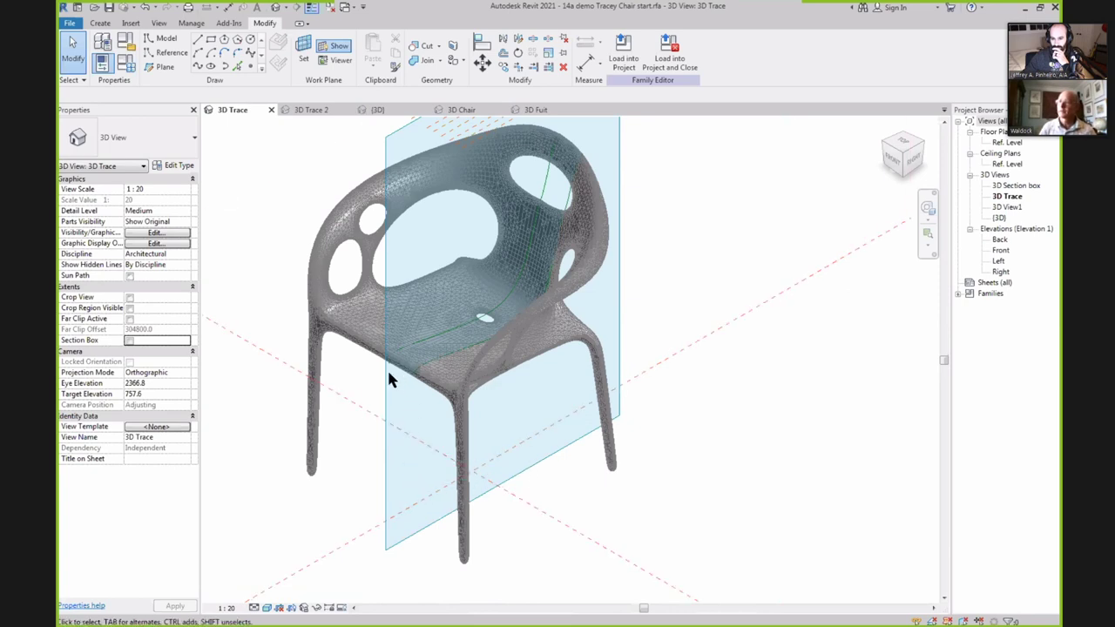
{"action": "left_click", "coordinate": [608, 479]}
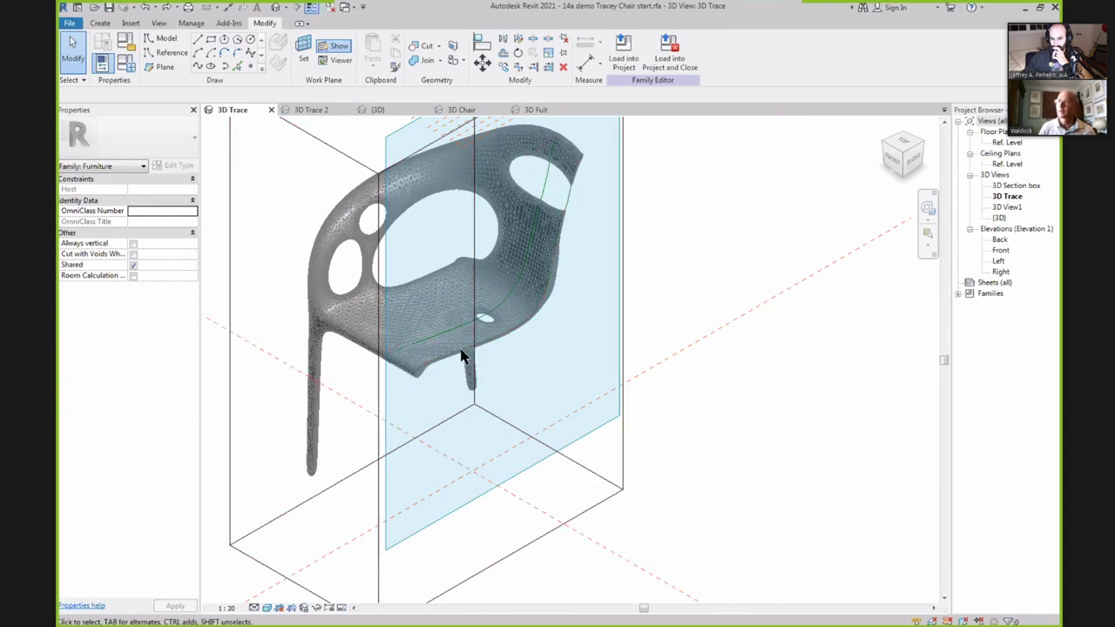
Try to trace the seat's cut edge with a reference-line spline starting at the front lip and following the upper surface toward the back.
{"action": "scroll", "coordinate": [411, 373], "scroll_direction": "up", "scroll_amount": 6}
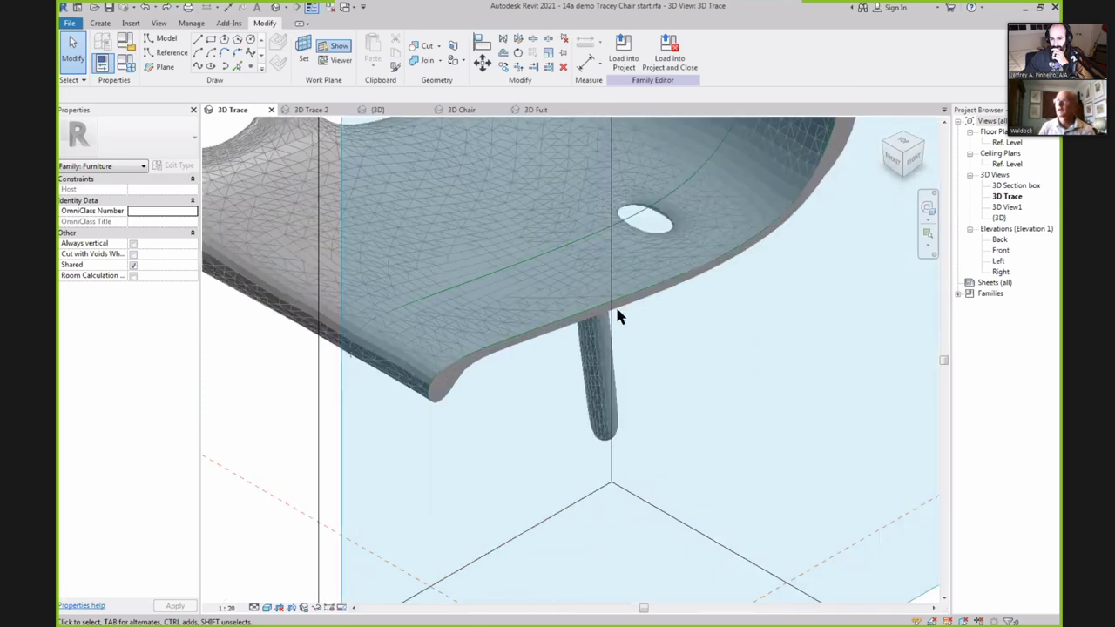
{"action": "scroll", "coordinate": [618, 316], "scroll_direction": "up", "scroll_amount": 2}
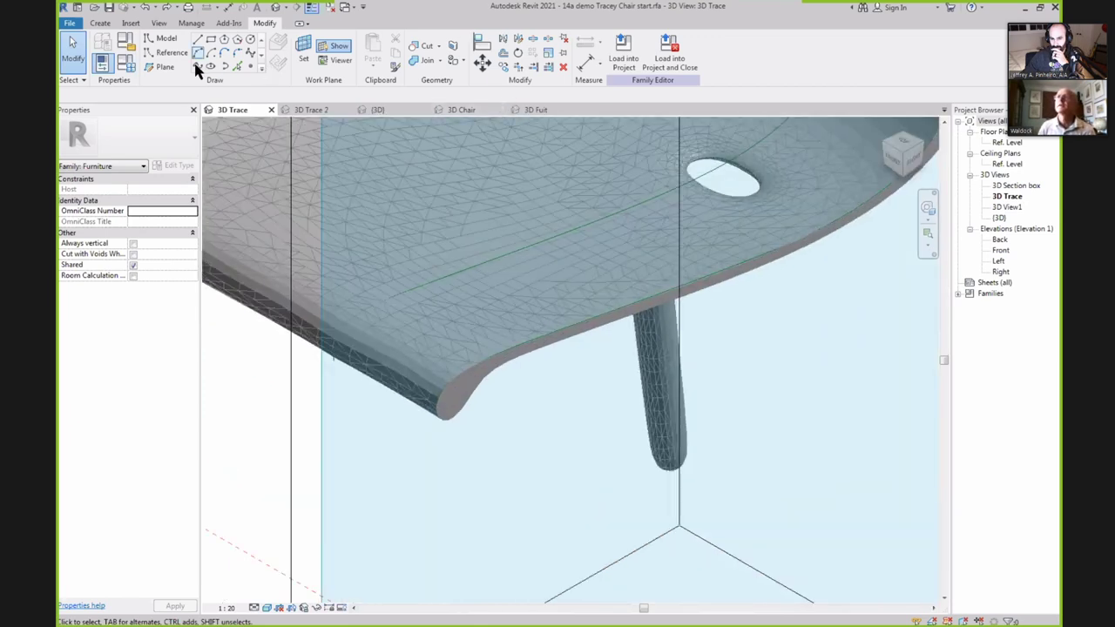
{"action": "left_click", "coordinate": [168, 54]}
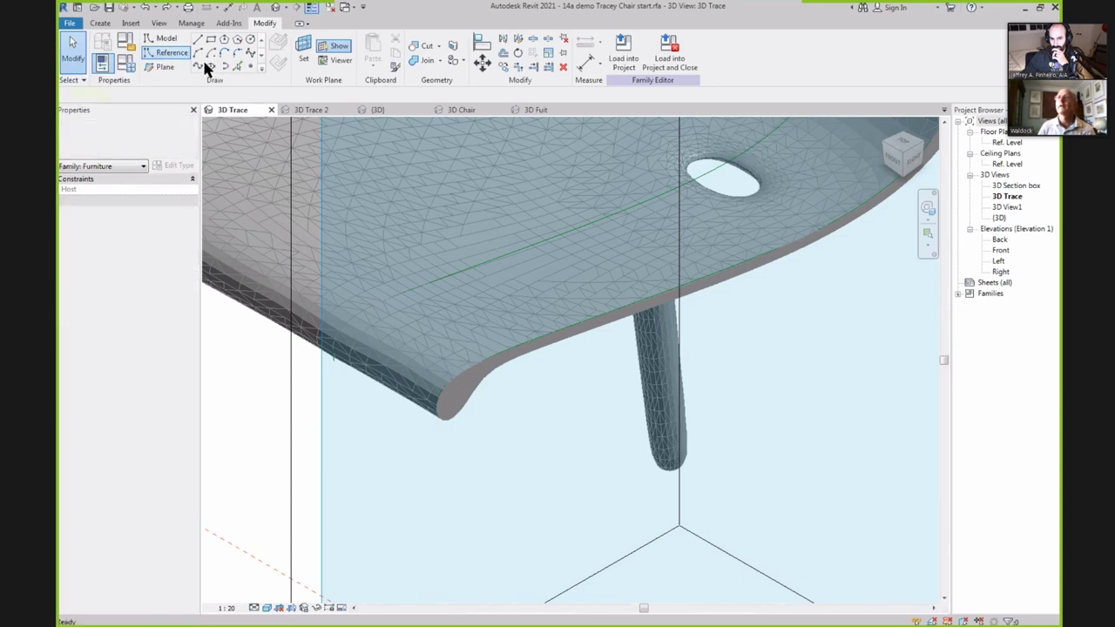
{"action": "left_click", "coordinate": [198, 67]}
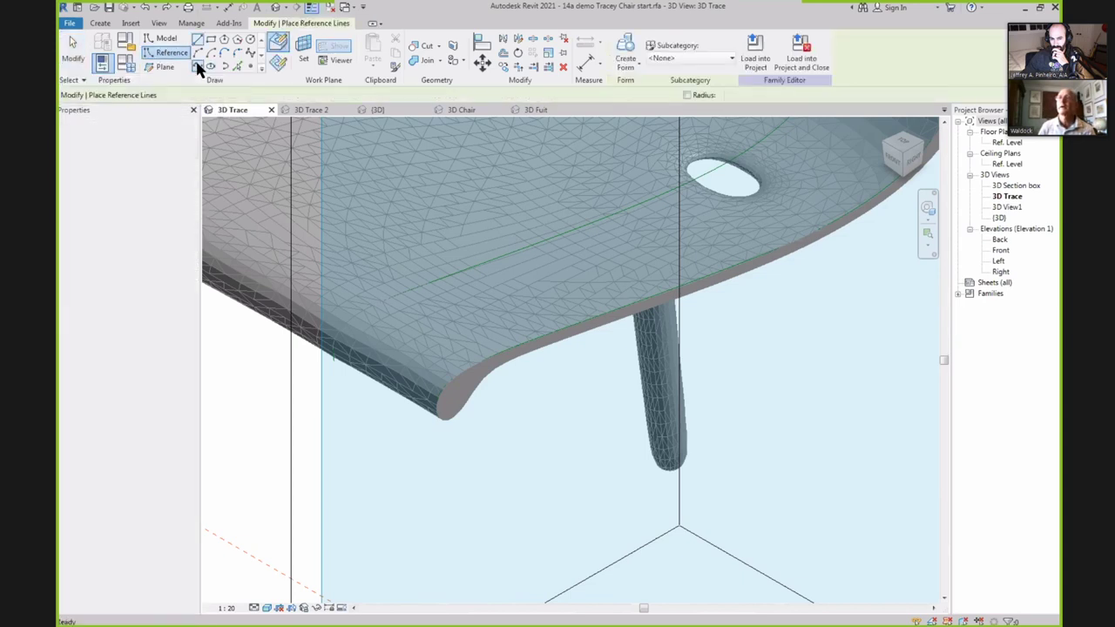
{"action": "left_click", "coordinate": [444, 386]}
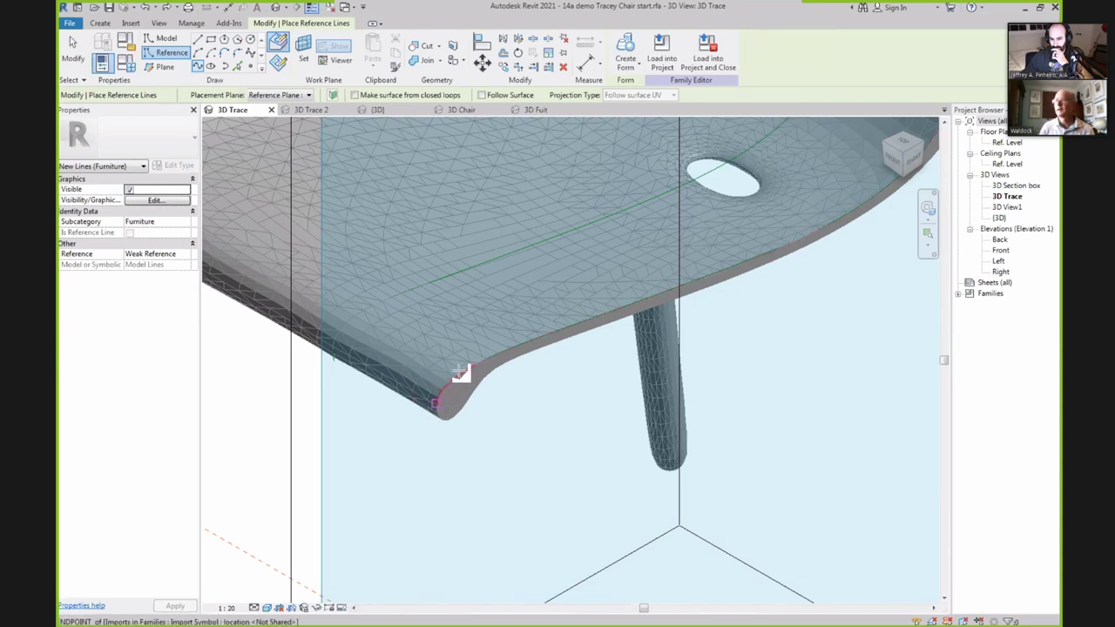
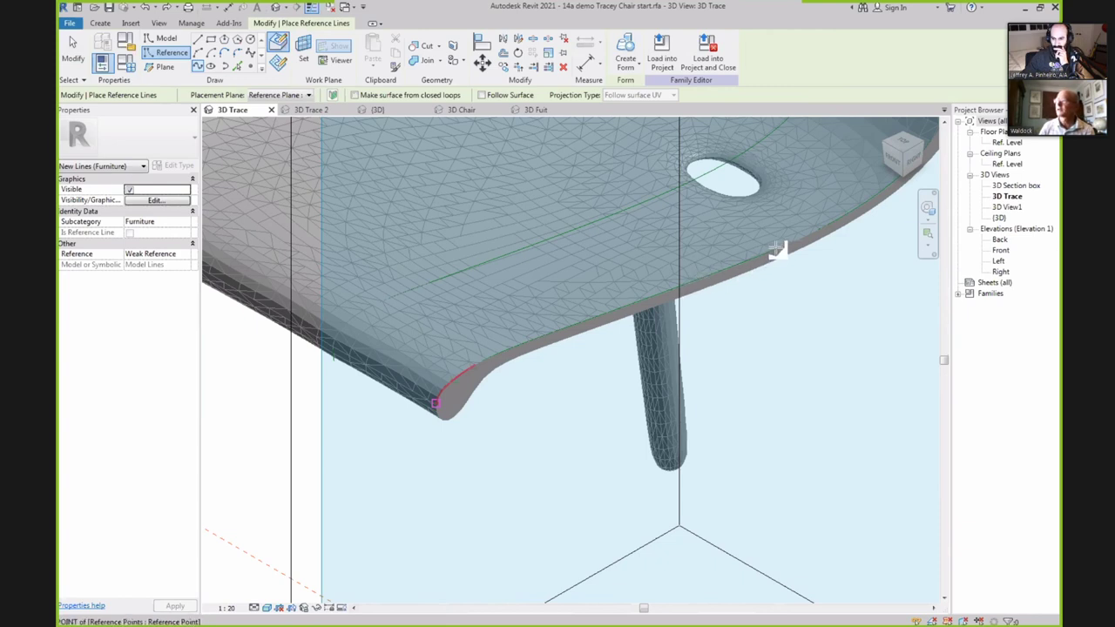
{"action": "left_click", "coordinate": [824, 273]}
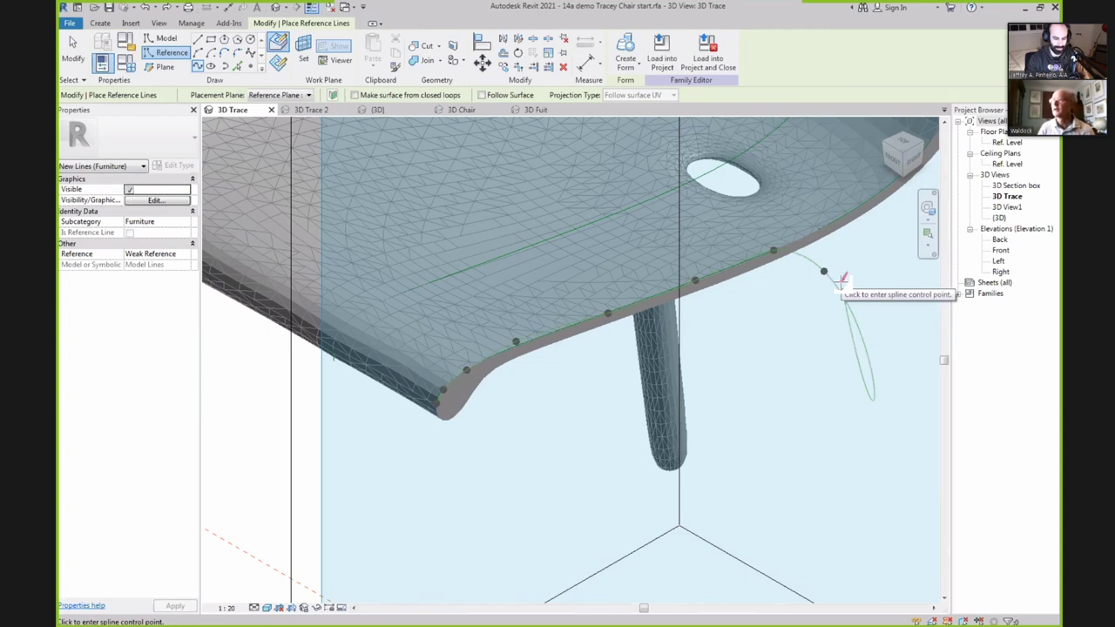
{"action": "left_click", "coordinate": [842, 281]}
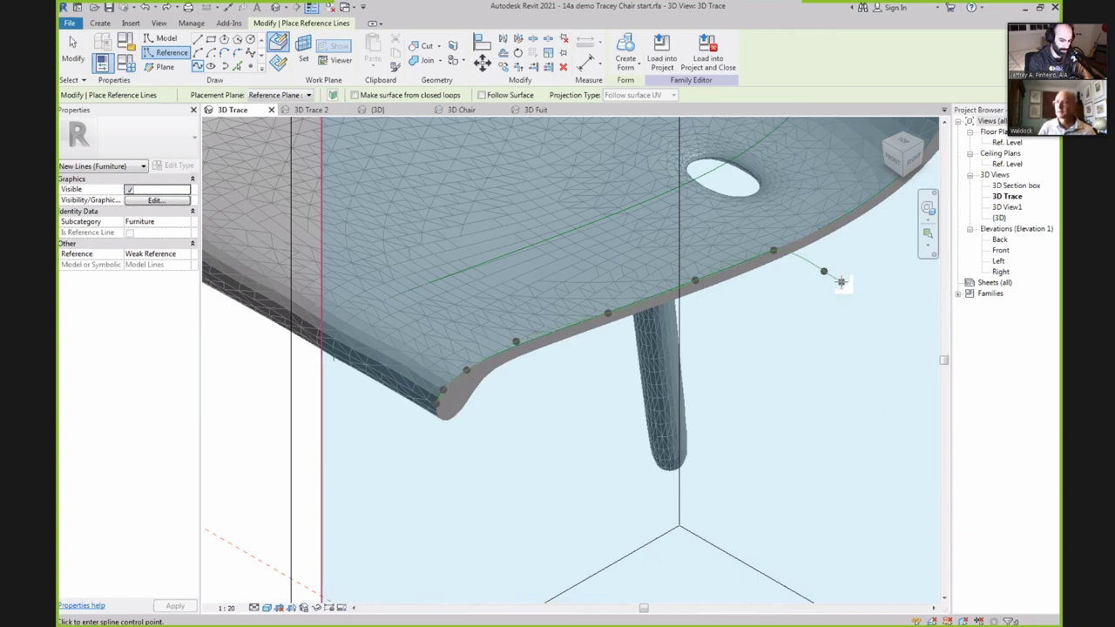
{"action": "double_click", "coordinate": [840, 289]}
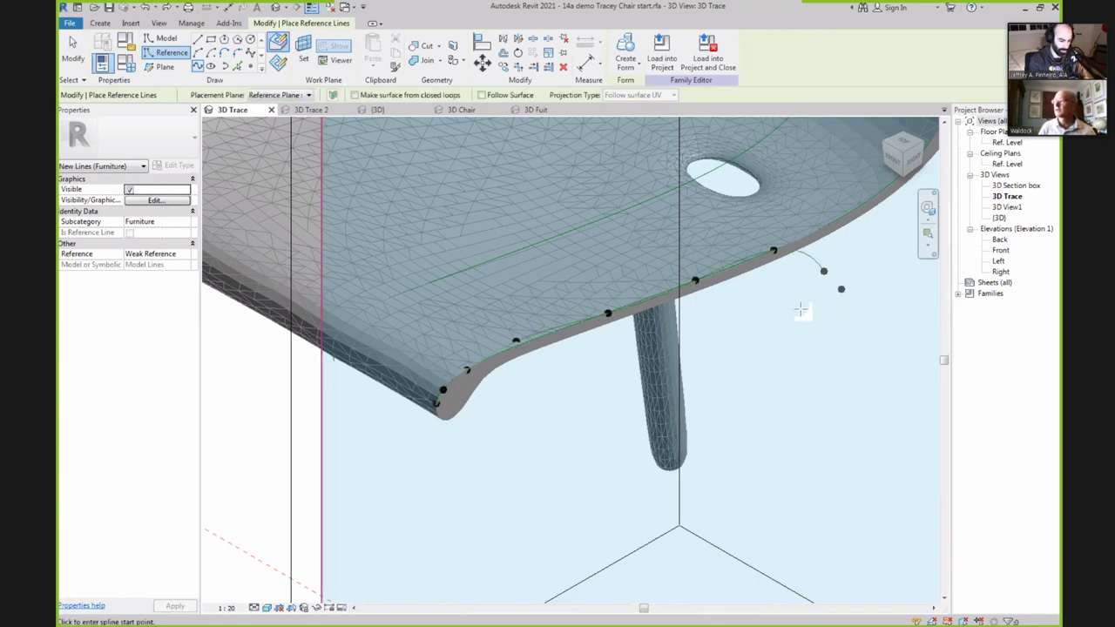
{"action": "key", "text": "Escape"}
{"action": "key", "text": "Escape"}
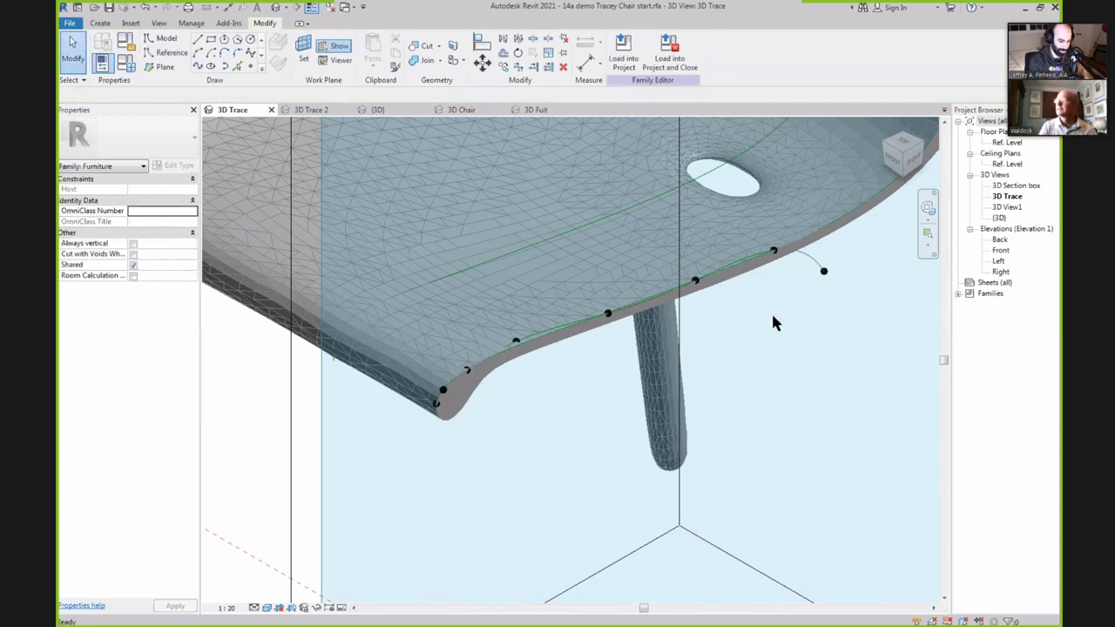
{"action": "left_click", "coordinate": [773, 320]}
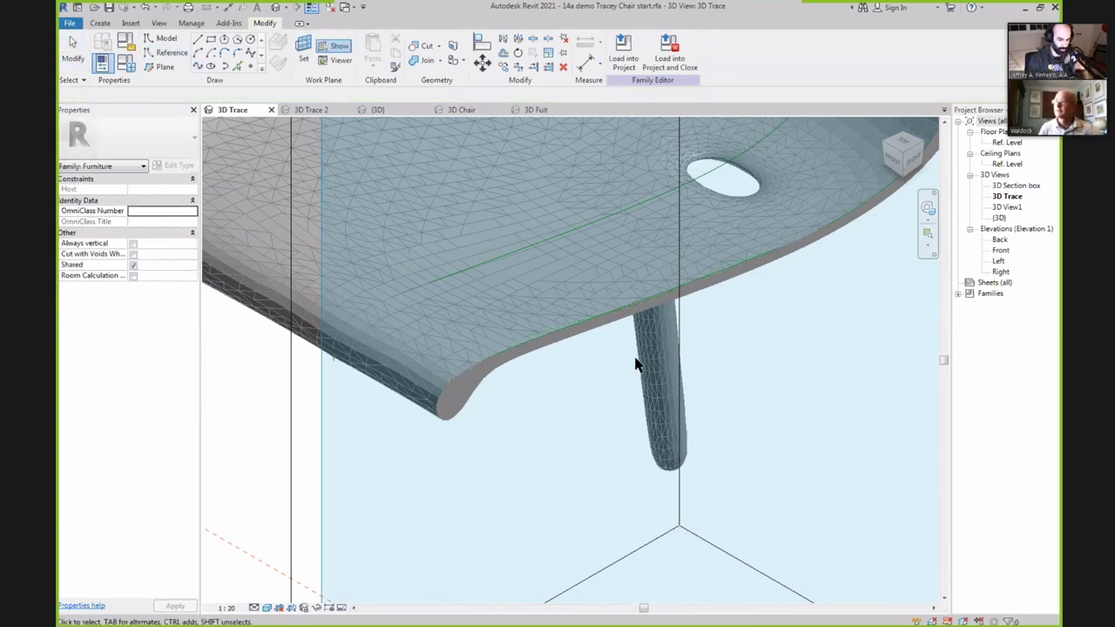
Switch to the 3D Trace 2 view containing the traced chair profiles.
{"action": "scroll", "coordinate": [554, 359], "scroll_direction": "down", "scroll_amount": 2}
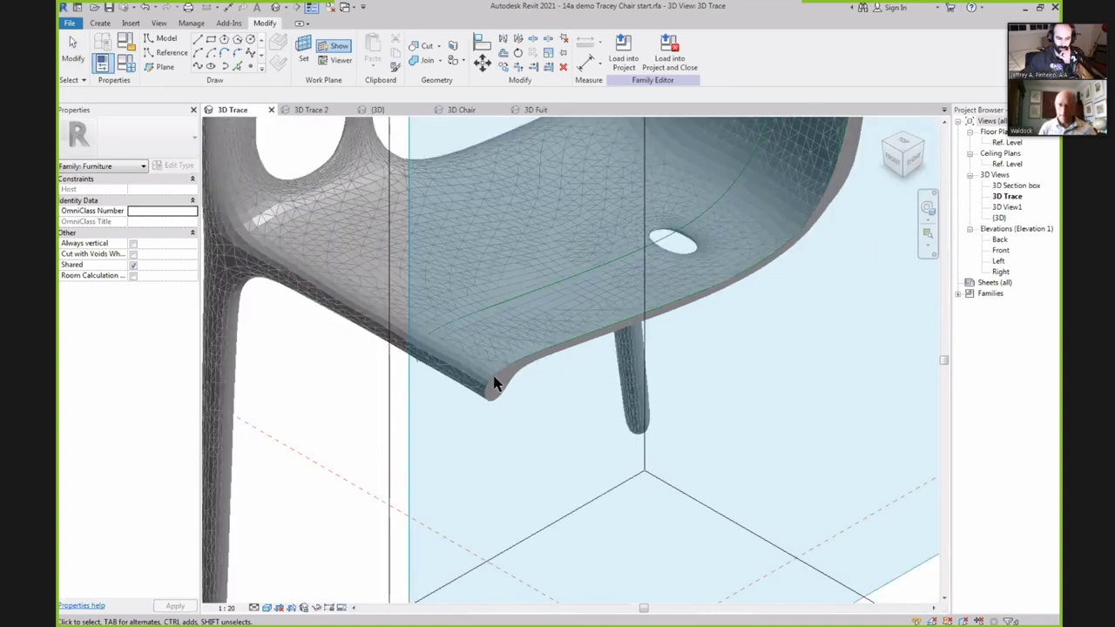
{"action": "scroll", "coordinate": [470, 381], "scroll_direction": "down", "scroll_amount": 2}
{"action": "scroll", "coordinate": [471, 384], "scroll_direction": "down", "scroll_amount": 2}
{"action": "middle_click_drag", "start_coordinate": [480, 406], "coordinate": [398, 448], "text": "shift"}
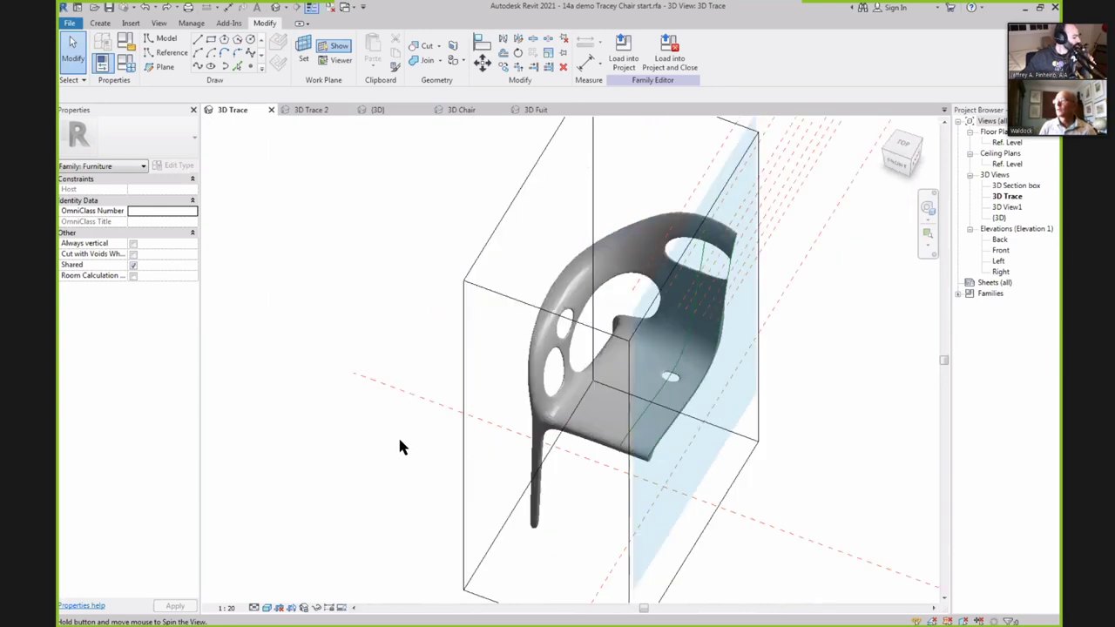
{"action": "scroll", "coordinate": [400, 440], "scroll_direction": "down", "scroll_amount": 3}
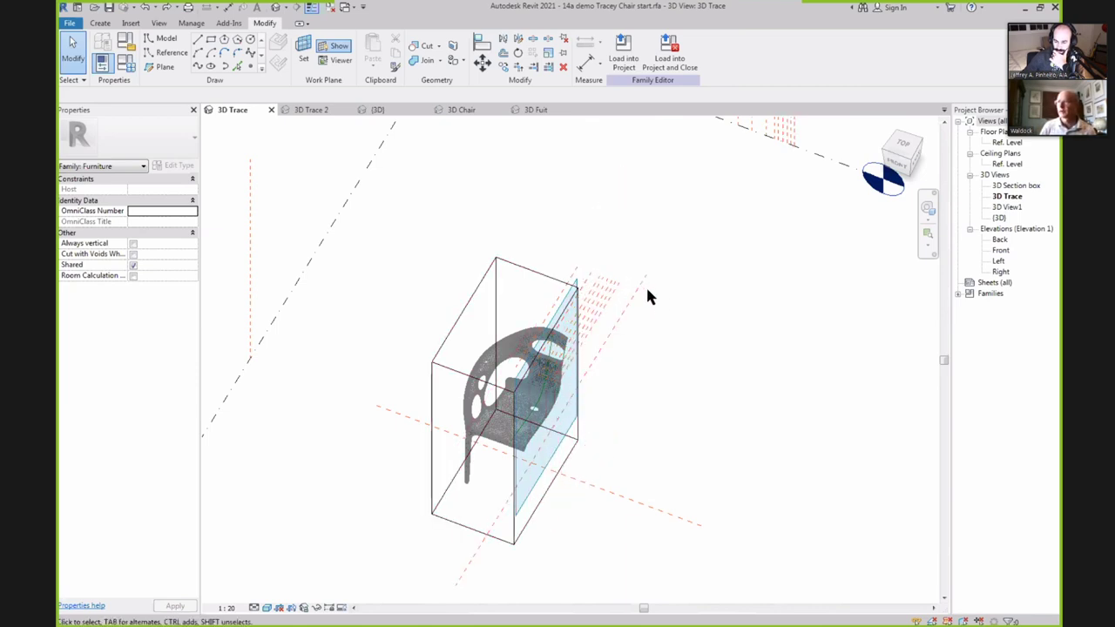
{"action": "left_click", "coordinate": [309, 113]}
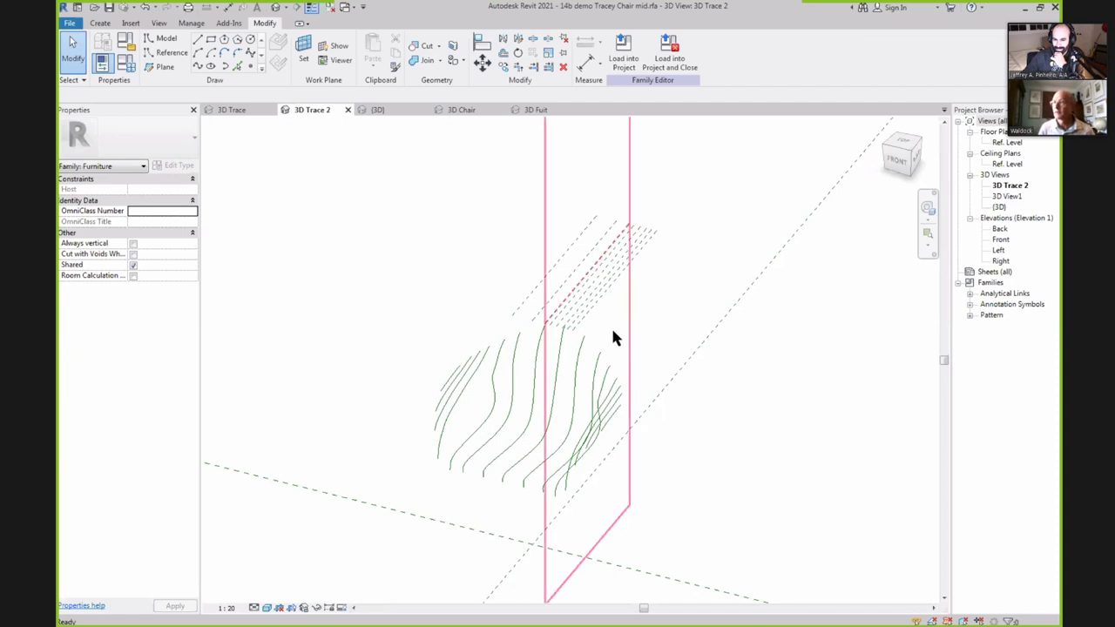
Create a form from all the traced reference-line splines across the chair's width.
{"action": "middle_click_drag", "start_coordinate": [573, 508], "coordinate": [649, 468], "text": "shift"}
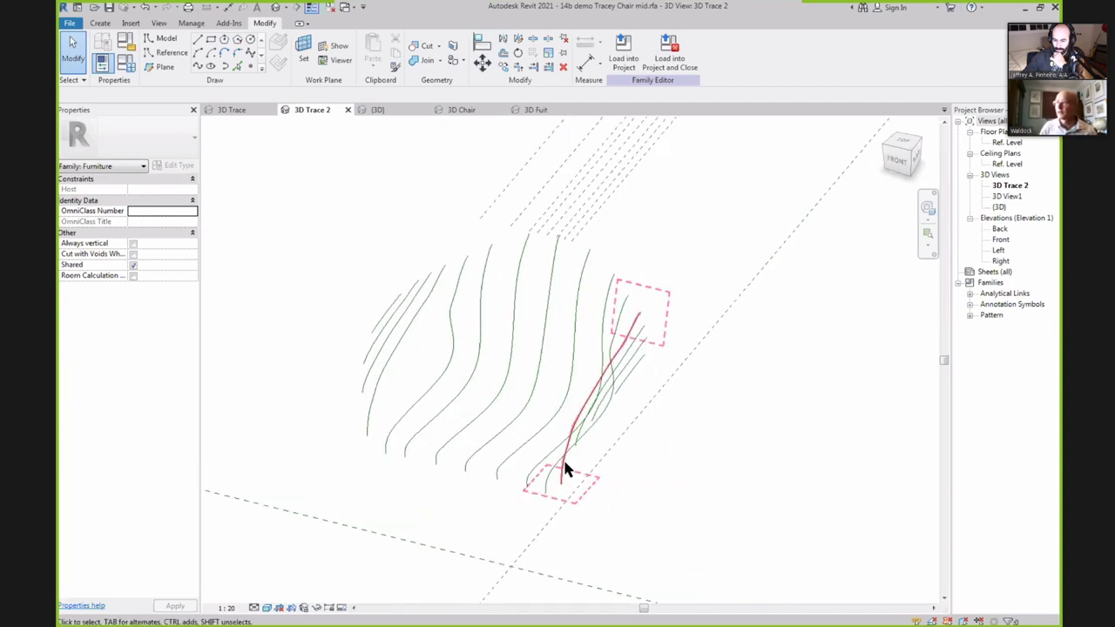
{"action": "left_click", "coordinate": [542, 484]}
{"action": "left_click_drag", "start_coordinate": [541, 480], "coordinate": [381, 401]}
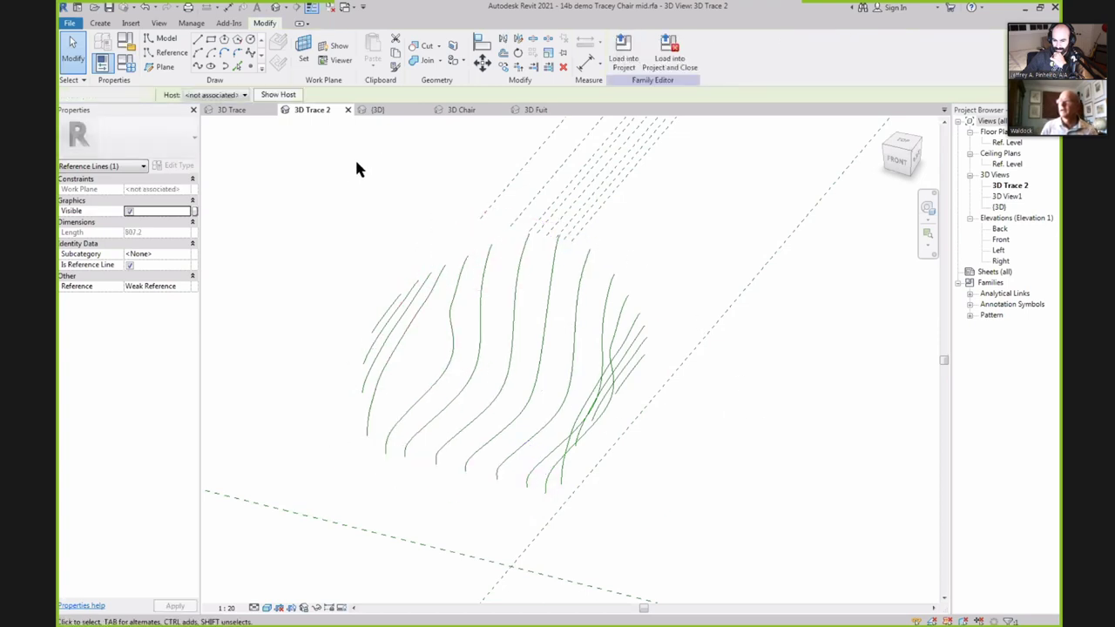
{"action": "left_click", "coordinate": [292, 202]}
{"action": "left_click_drag", "start_coordinate": [290, 198], "coordinate": [646, 487]}
{"action": "left_click_drag", "start_coordinate": [330, 297], "coordinate": [294, 358]}
{"action": "middle_click_drag", "start_coordinate": [344, 383], "coordinate": [504, 399], "text": "shift"}
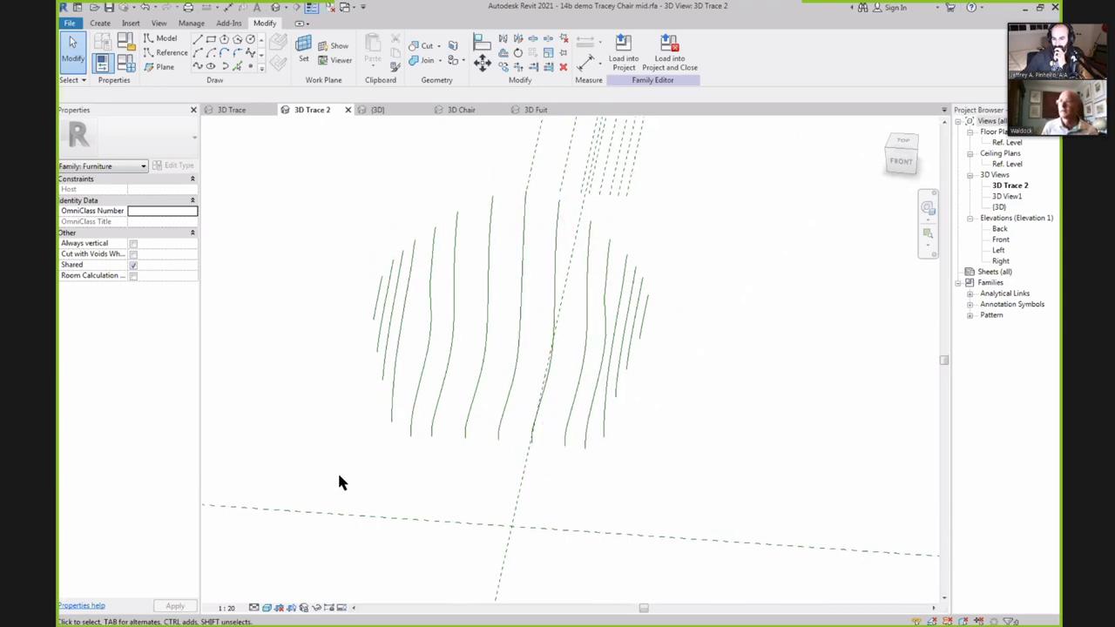
{"action": "middle_click_drag", "start_coordinate": [339, 484], "coordinate": [381, 249], "text": "shift"}
{"action": "left_click_drag", "start_coordinate": [336, 219], "coordinate": [648, 492]}
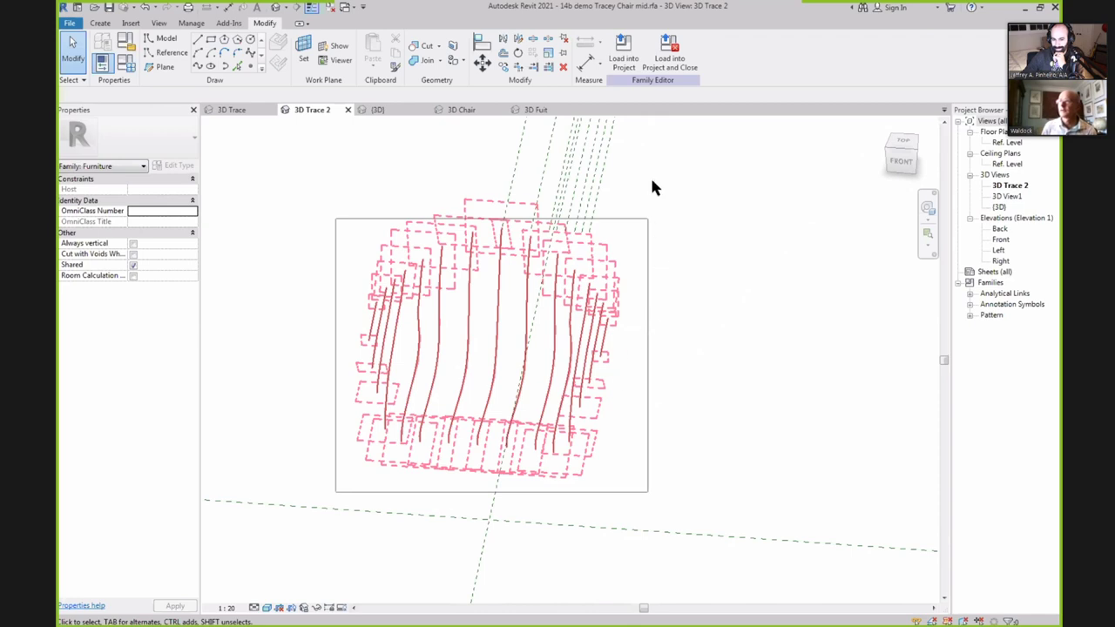
{"action": "left_click_drag", "start_coordinate": [655, 225], "coordinate": [648, 228]}
{"action": "left_click", "coordinate": [627, 37]}
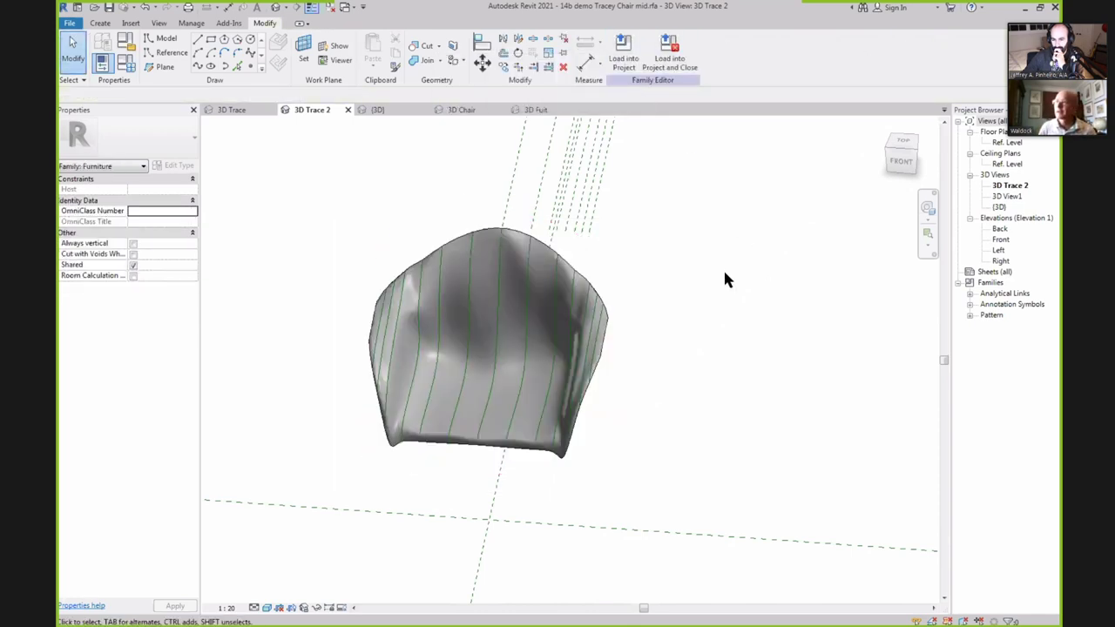
Smooth the kinked profile spline between the chair's side and back by moving its middle control point toward the chair's centre.
{"action": "middle_click_drag", "start_coordinate": [724, 281], "coordinate": [803, 454], "text": "shift"}
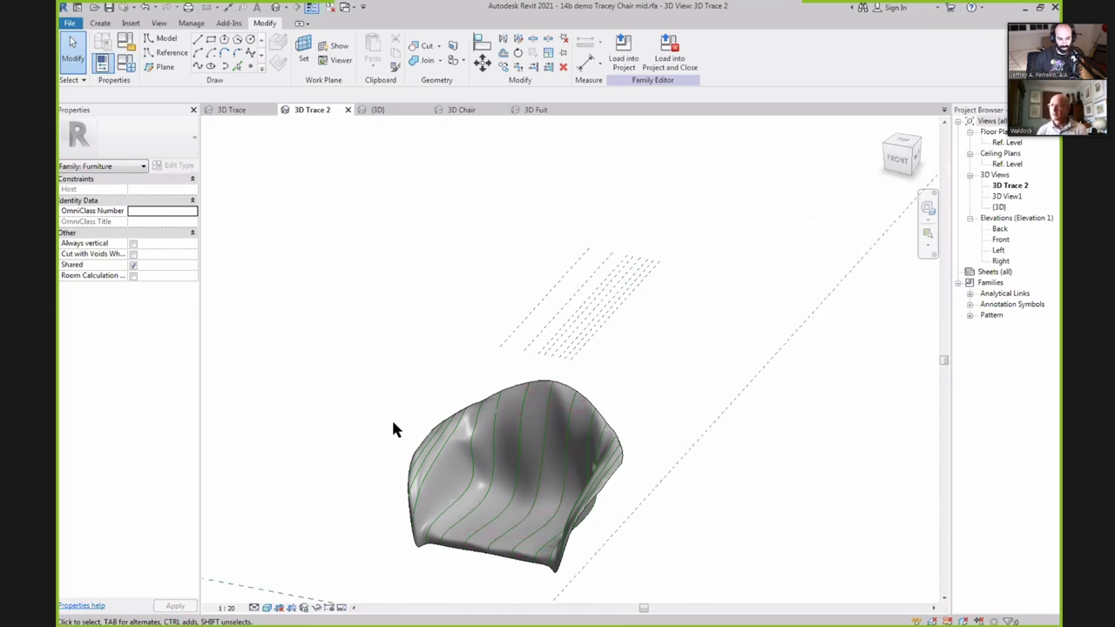
{"action": "scroll", "coordinate": [527, 486], "scroll_direction": "up", "scroll_amount": 4}
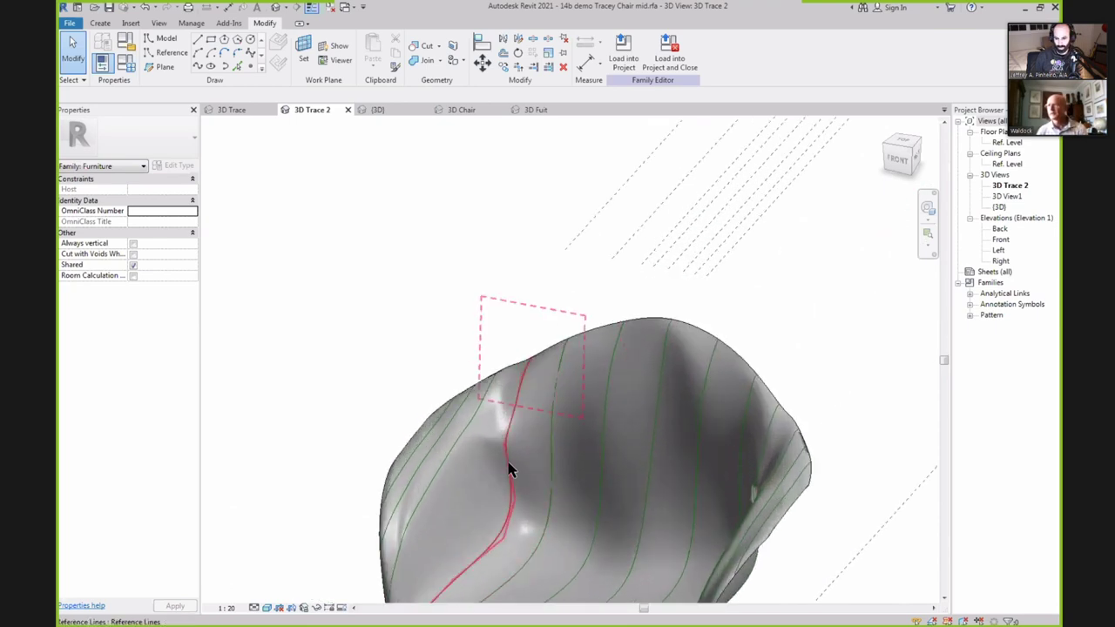
{"action": "left_click", "coordinate": [514, 466]}
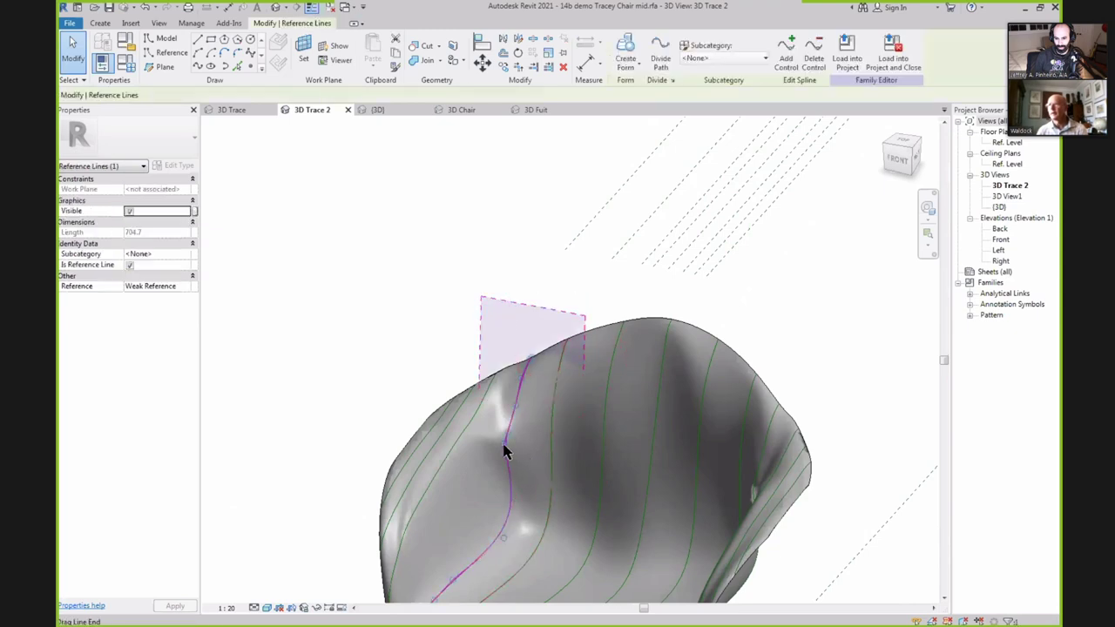
{"action": "mouse_move", "coordinate": [505, 451]}
{"action": "left_mouse_down", "text": "ctrl"}
{"action": "mouse_move", "coordinate": [528, 443]}
{"action": "mouse_move", "coordinate": [512, 438]}
{"action": "left_mouse_up", "text": "ctrl"}
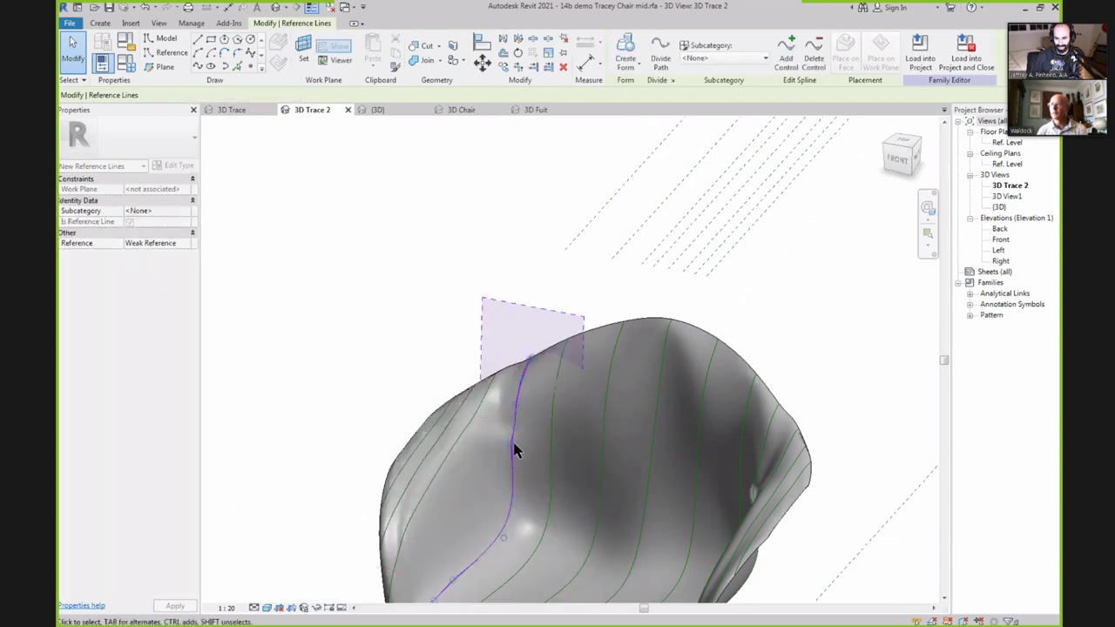
{"action": "left_click", "coordinate": [514, 451]}
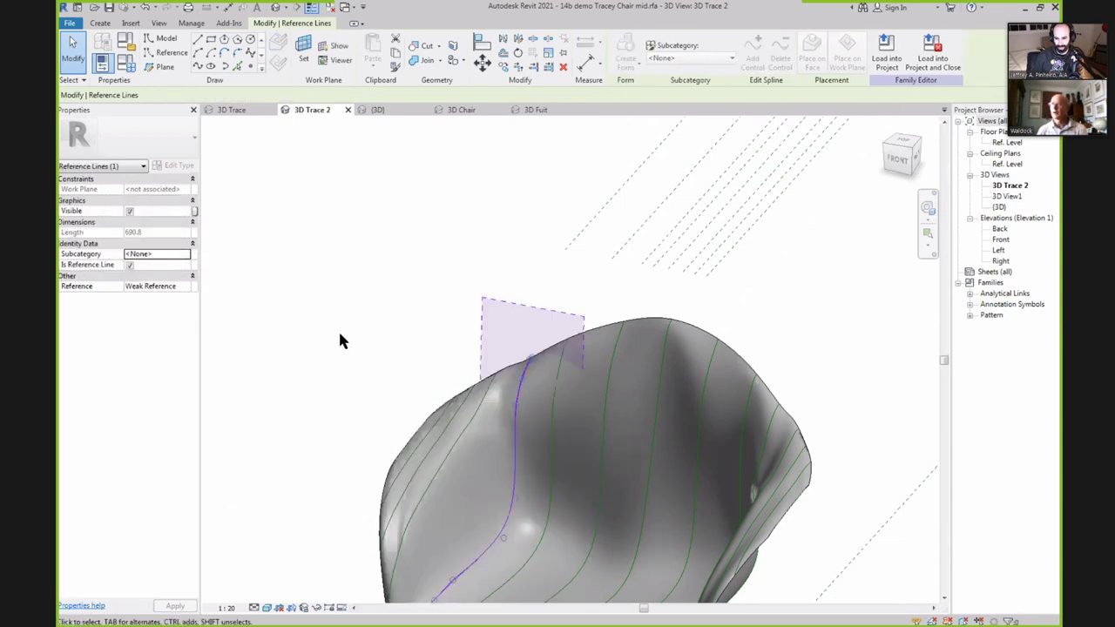
{"action": "left_click", "coordinate": [339, 341]}
Open the family file 14e demo Tracey Chair mid.rfa and examine the chair with its legs and void forms.
{"action": "middle_click_drag", "start_coordinate": [339, 341], "coordinate": [520, 550], "text": "shift"}
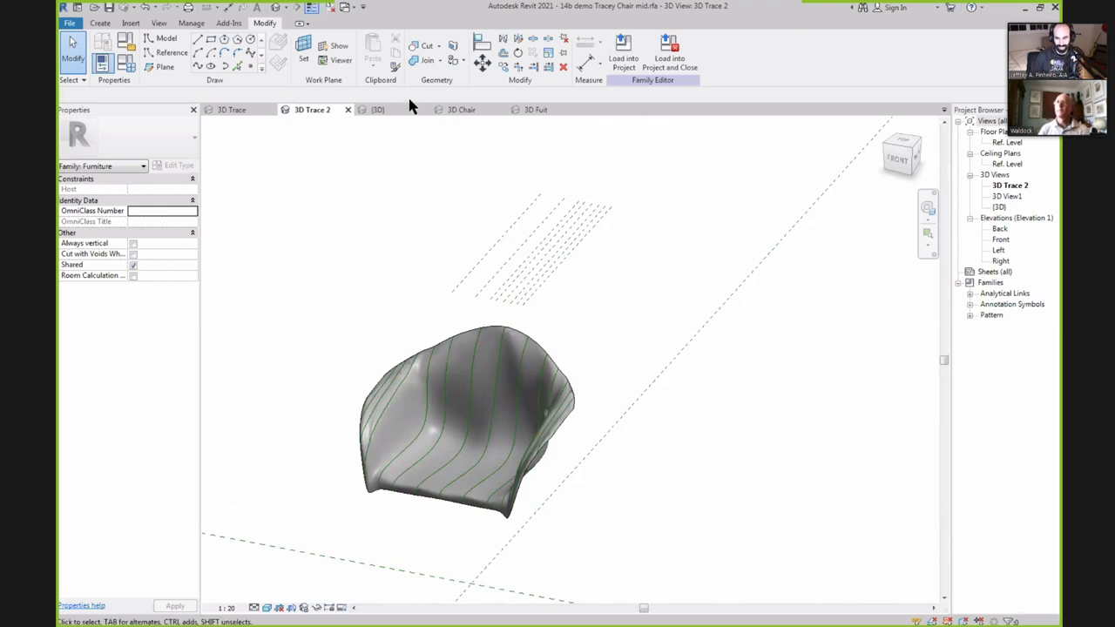
{"action": "left_click", "coordinate": [94, 8]}
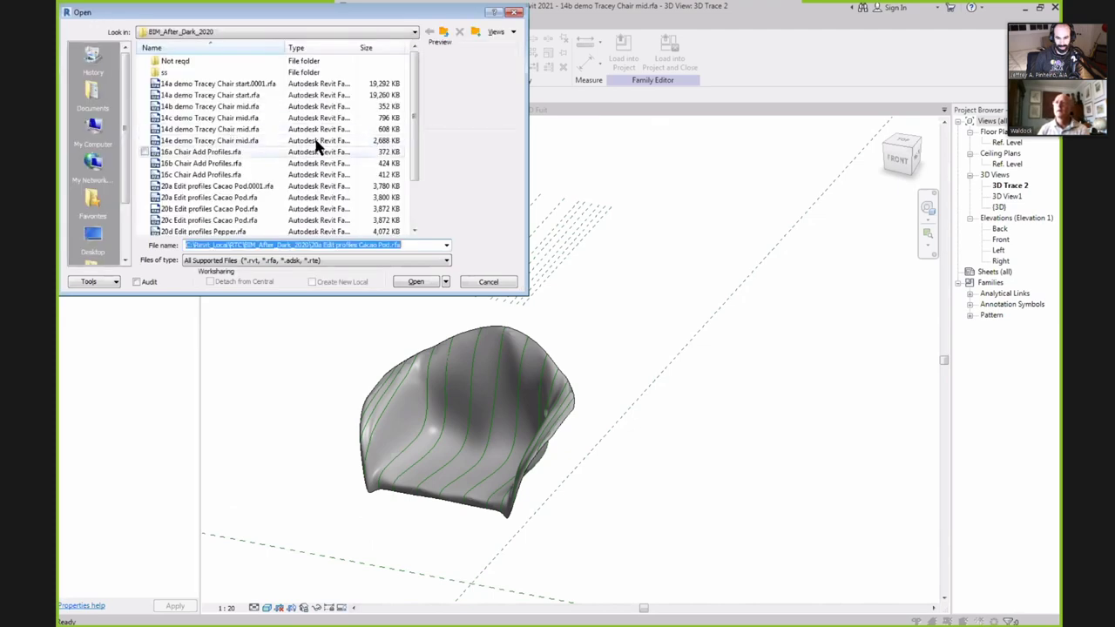
{"action": "left_click", "coordinate": [255, 142]}
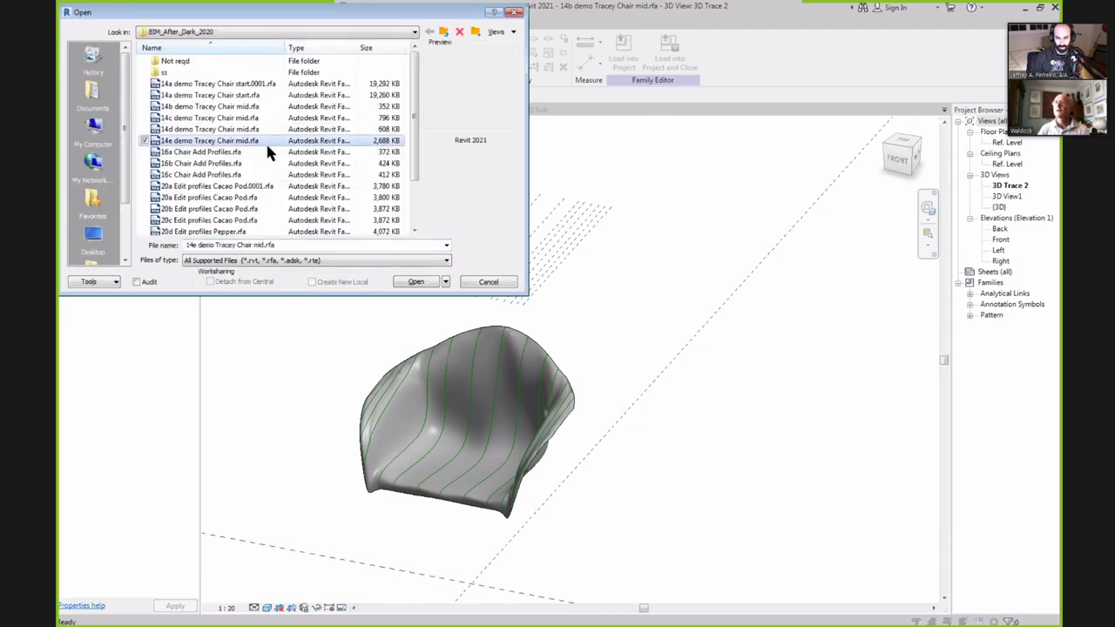
{"action": "left_click", "coordinate": [418, 282]}
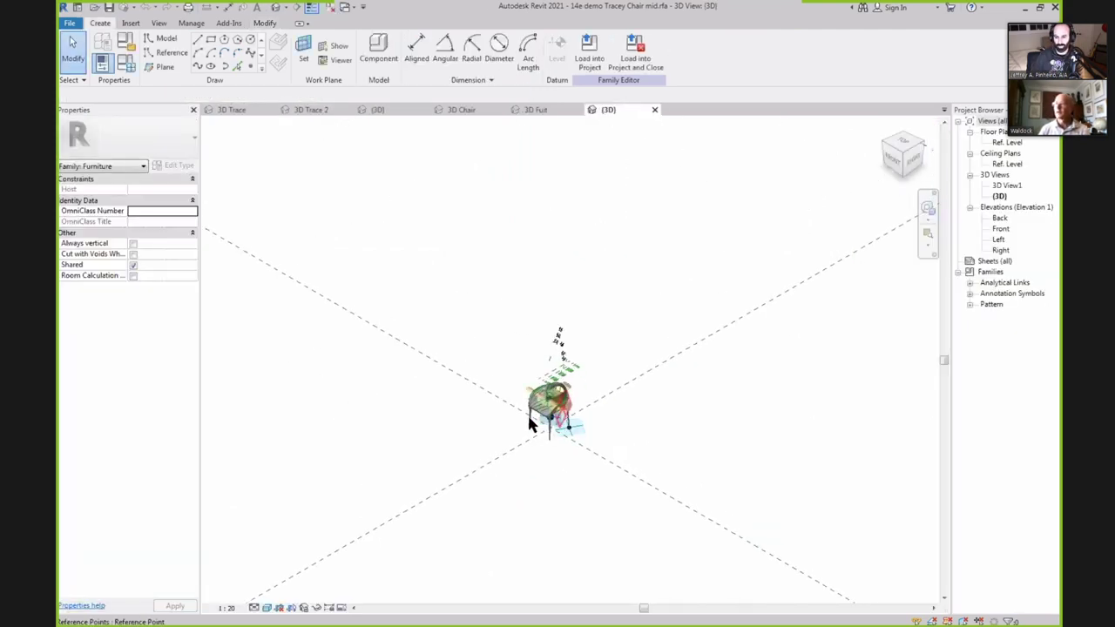
{"action": "scroll", "coordinate": [535, 423], "scroll_direction": "up", "scroll_amount": 3}
{"action": "scroll", "coordinate": [674, 334], "scroll_direction": "up", "scroll_amount": 3}
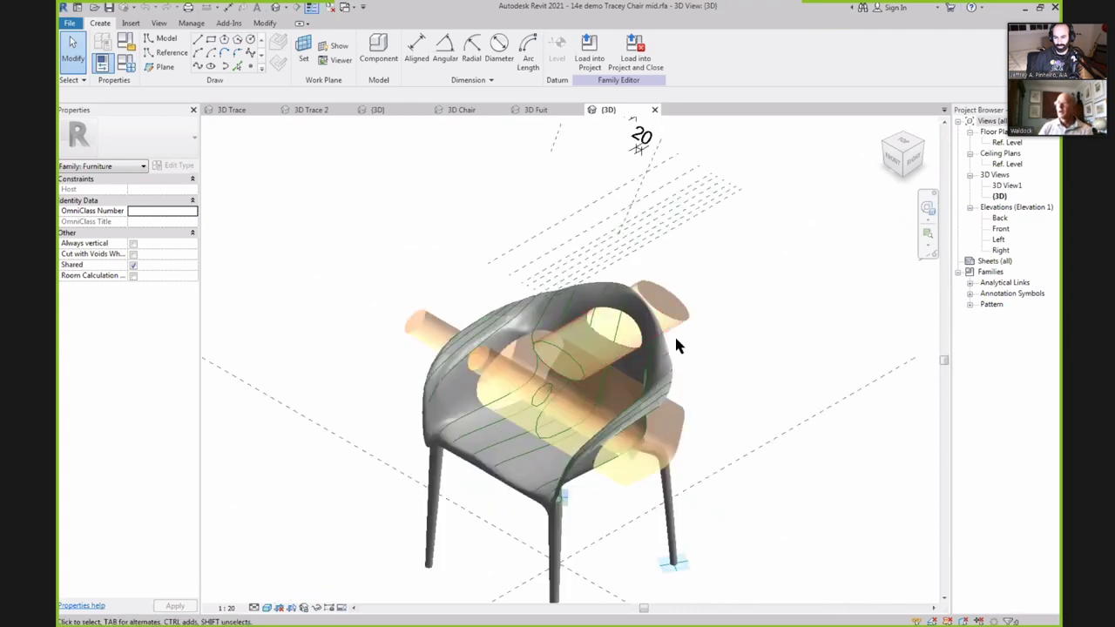
{"action": "scroll", "coordinate": [567, 380], "scroll_direction": "up", "scroll_amount": 3}
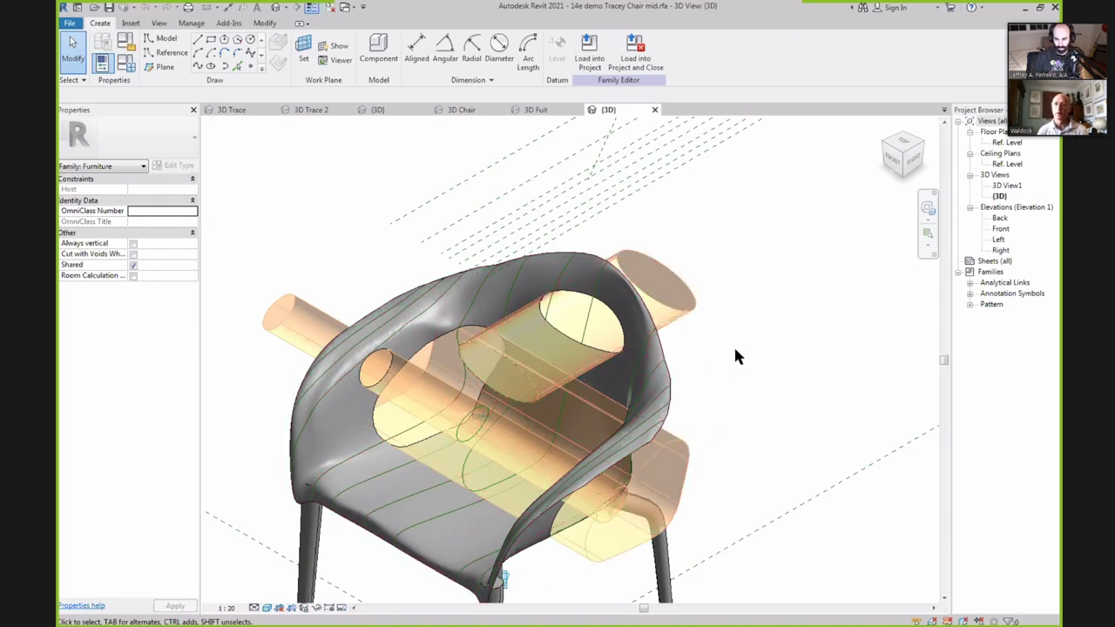
{"action": "scroll", "coordinate": [730, 333], "scroll_direction": "down", "scroll_amount": 5}
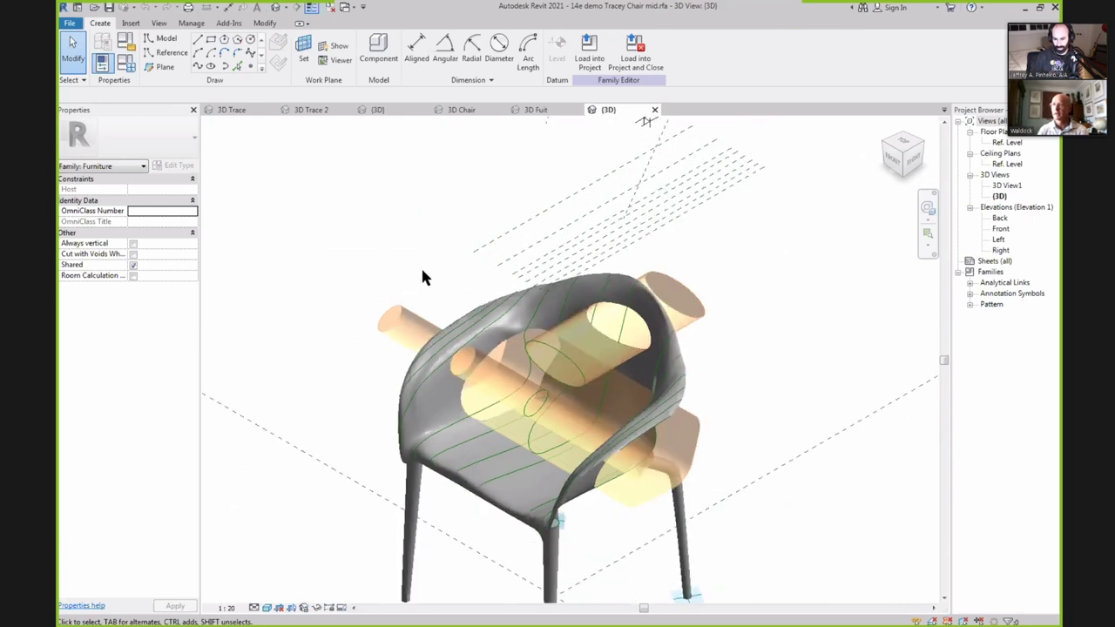
{"action": "scroll", "coordinate": [422, 277], "scroll_direction": "down", "scroll_amount": 2}
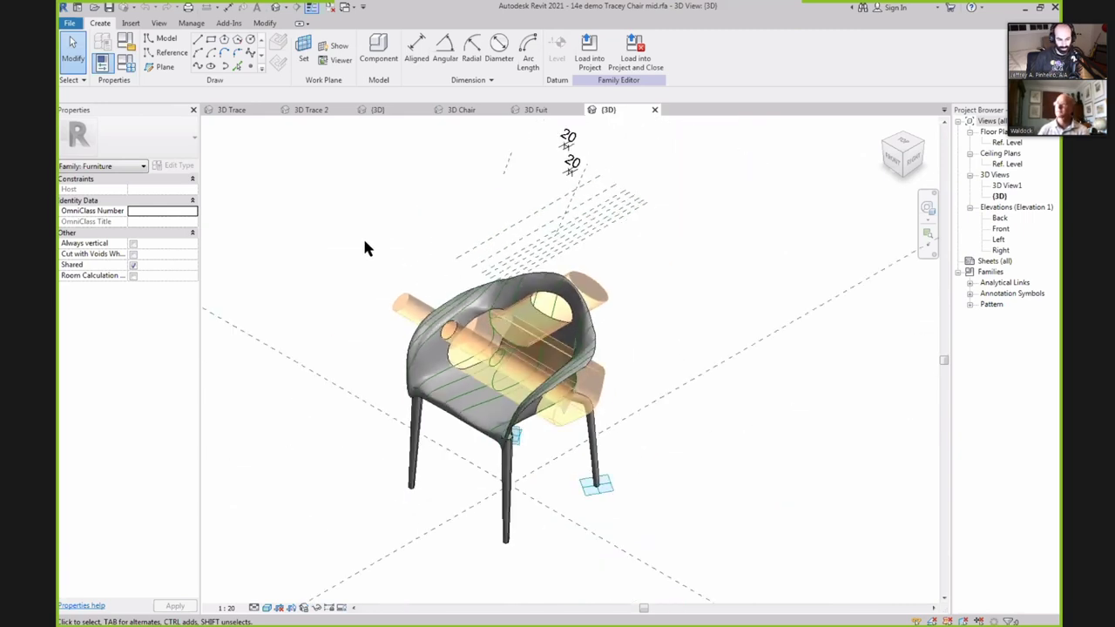
Close the 3D view of the 14e chair family and the 3D Trace view.
{"action": "left_click", "coordinate": [655, 111]}
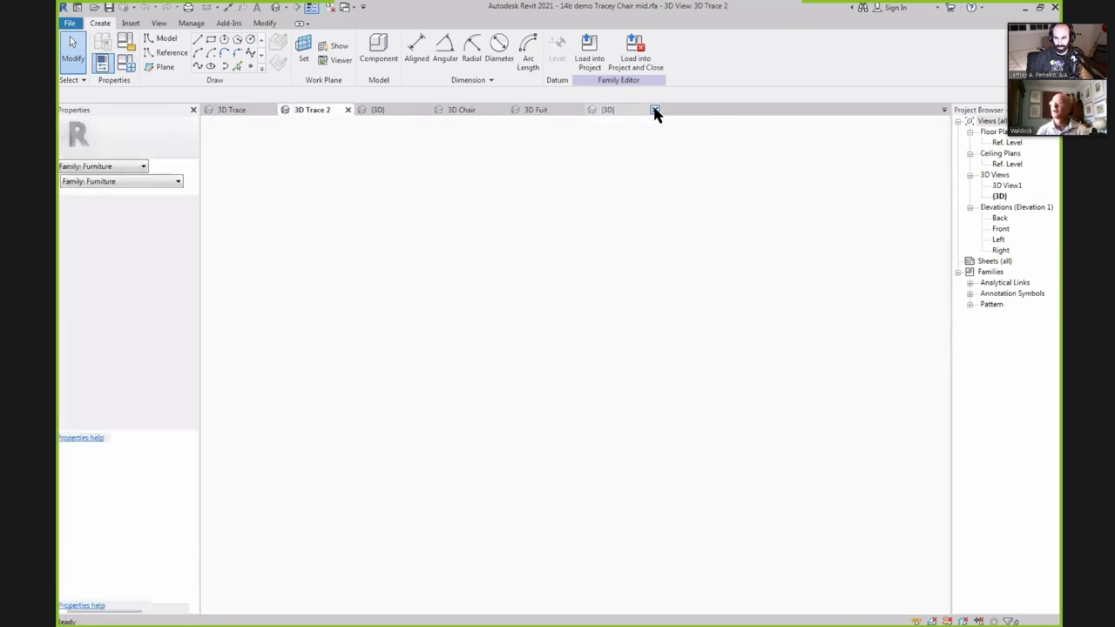
{"action": "left_click", "coordinate": [270, 109]}
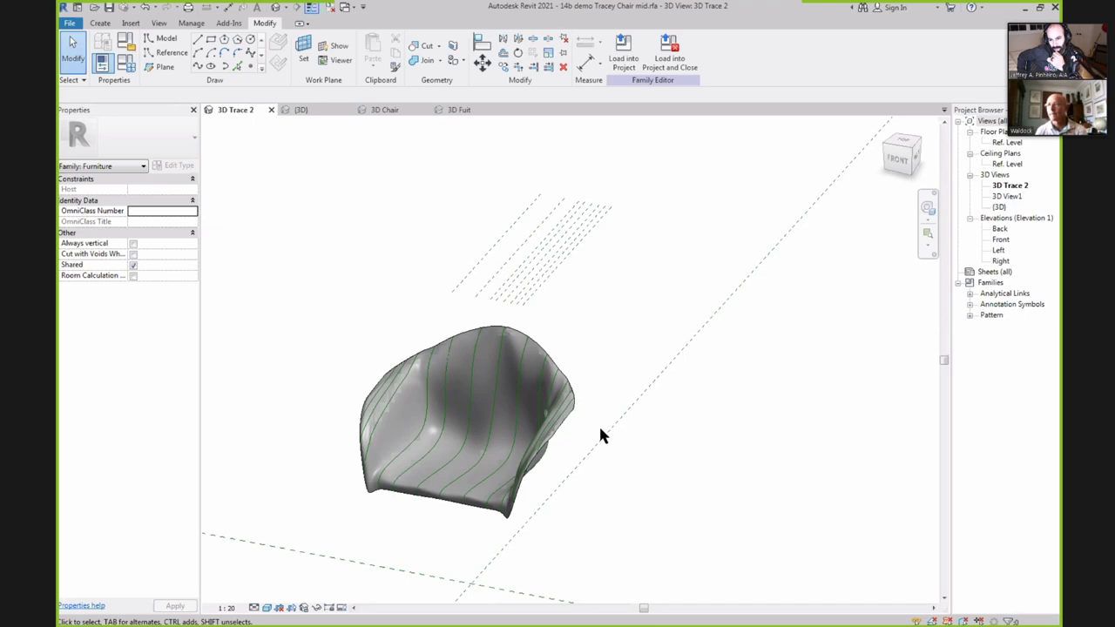
Move the front end point of the chair's centre profile spline up and back into the seat from the front lip.
{"action": "scroll", "coordinate": [601, 433], "scroll_direction": "up", "scroll_amount": 3}
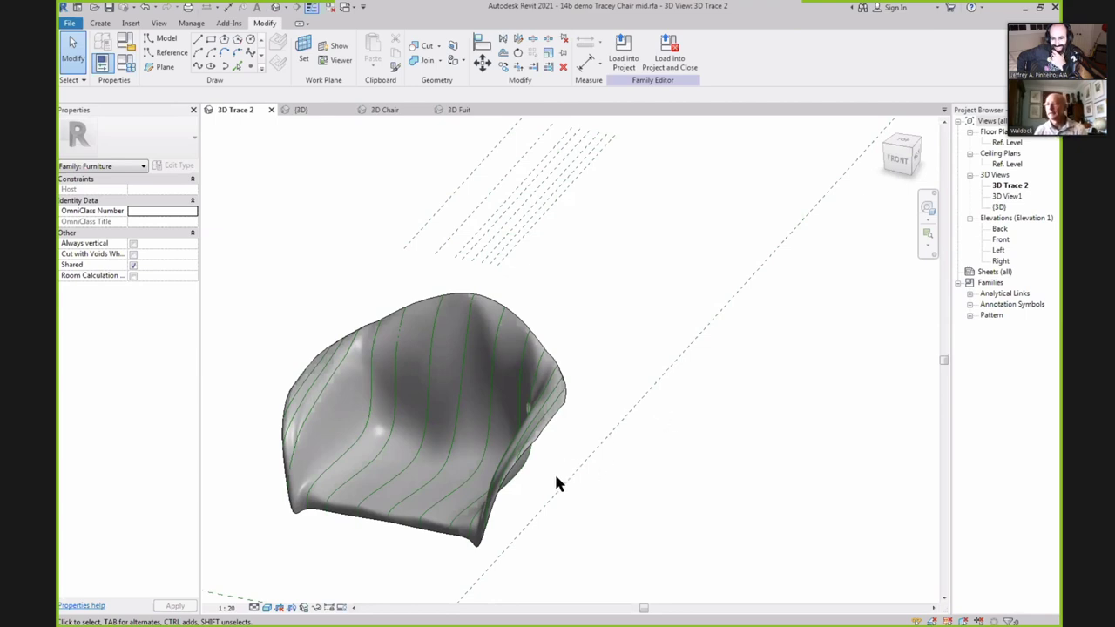
{"action": "middle_click_drag", "start_coordinate": [568, 454], "coordinate": [464, 526], "text": "shift"}
{"action": "scroll", "coordinate": [464, 526], "scroll_direction": "up", "scroll_amount": 5}
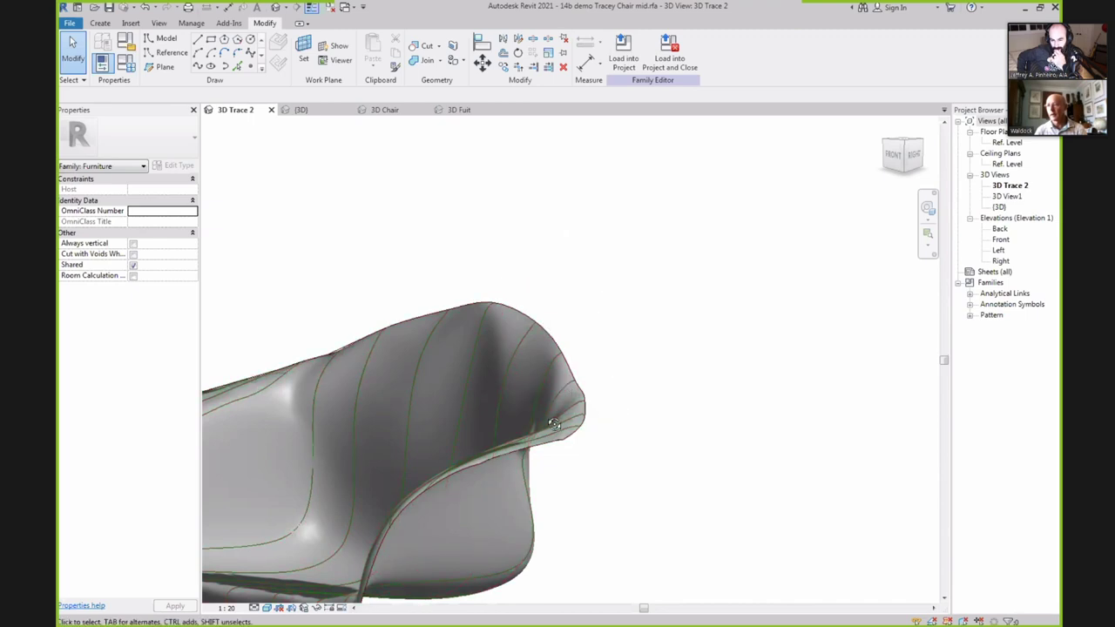
{"action": "scroll", "coordinate": [580, 337], "scroll_direction": "down", "scroll_amount": 3}
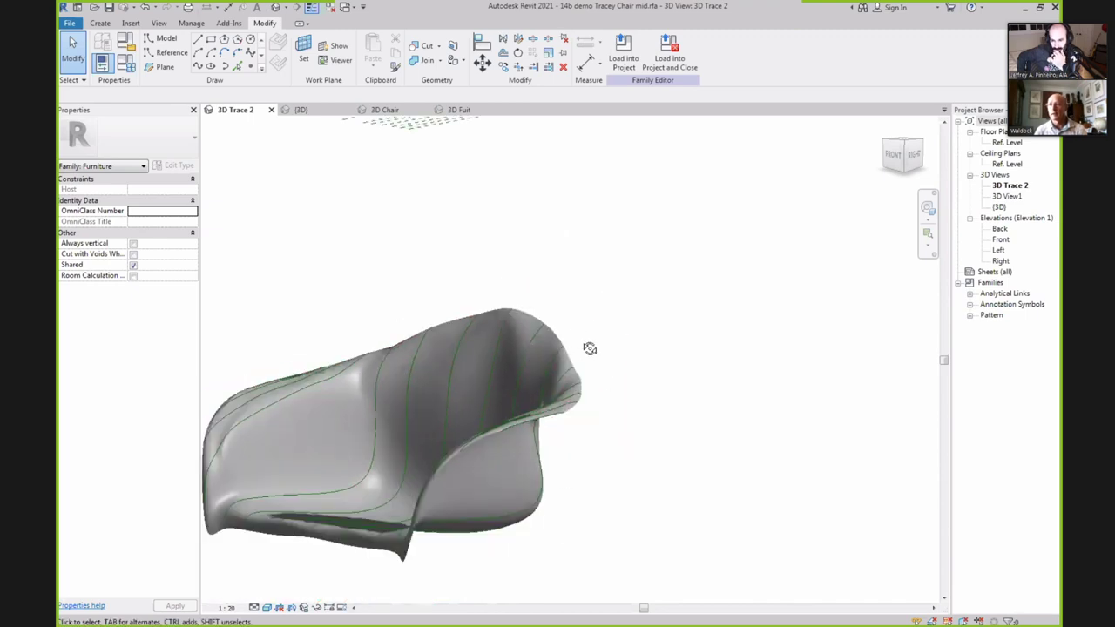
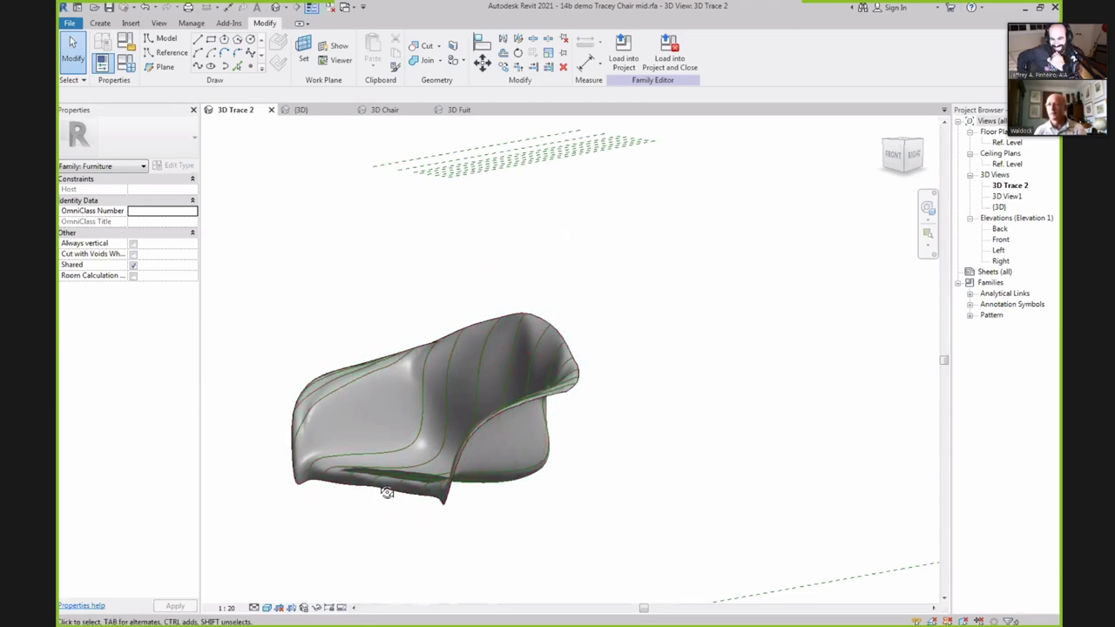
{"action": "scroll", "coordinate": [374, 475], "scroll_direction": "up", "scroll_amount": 2}
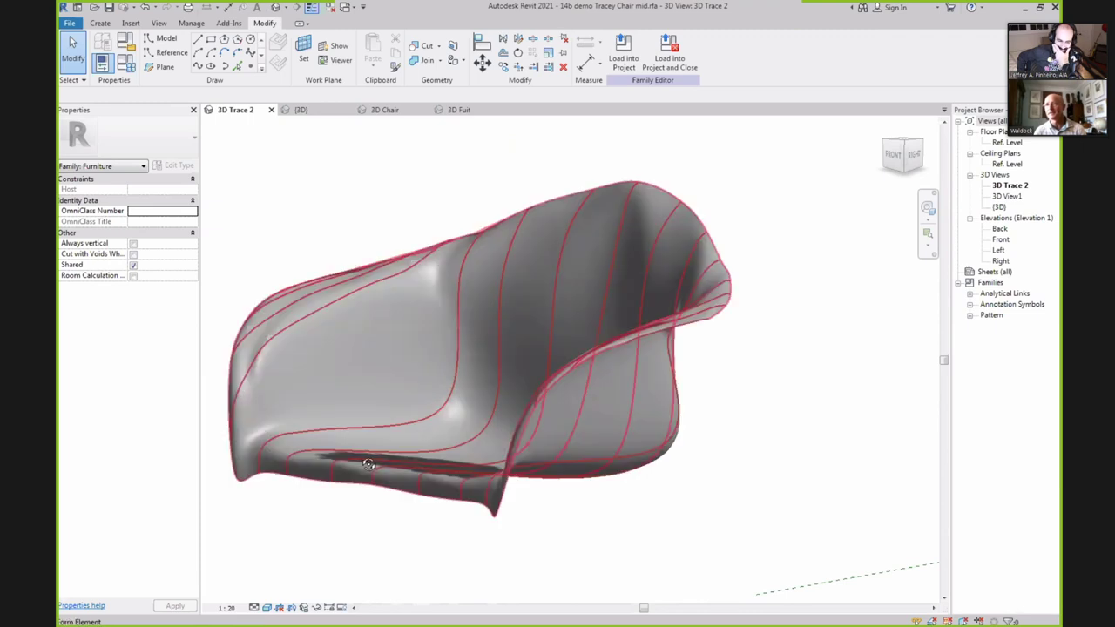
{"action": "scroll", "coordinate": [374, 479], "scroll_direction": "up", "scroll_amount": 3}
{"action": "left_click", "coordinate": [363, 487]}
{"action": "scroll", "coordinate": [351, 489], "scroll_direction": "up", "scroll_amount": 2}
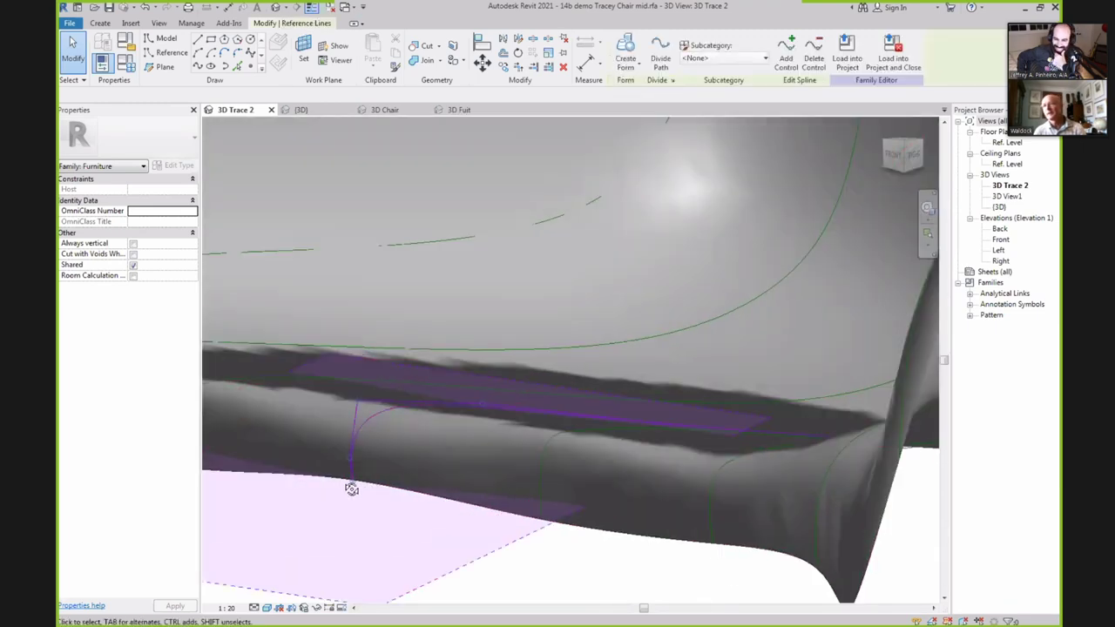
{"action": "scroll", "coordinate": [351, 486], "scroll_direction": "up", "scroll_amount": 2}
{"action": "left_click", "coordinate": [353, 416]}
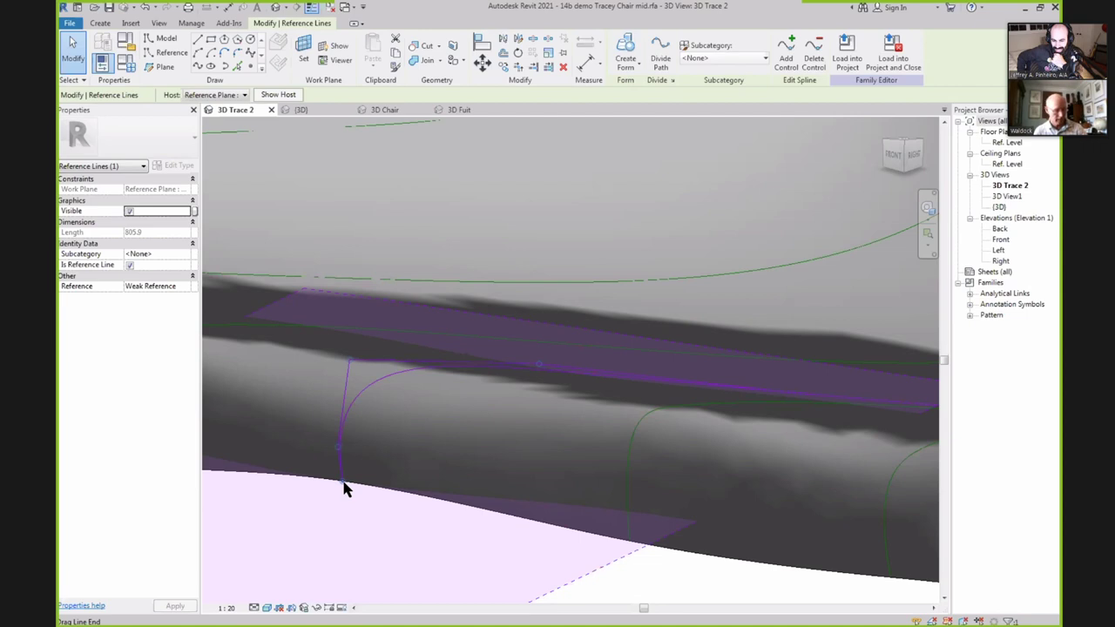
{"action": "key", "text": "Escape"}
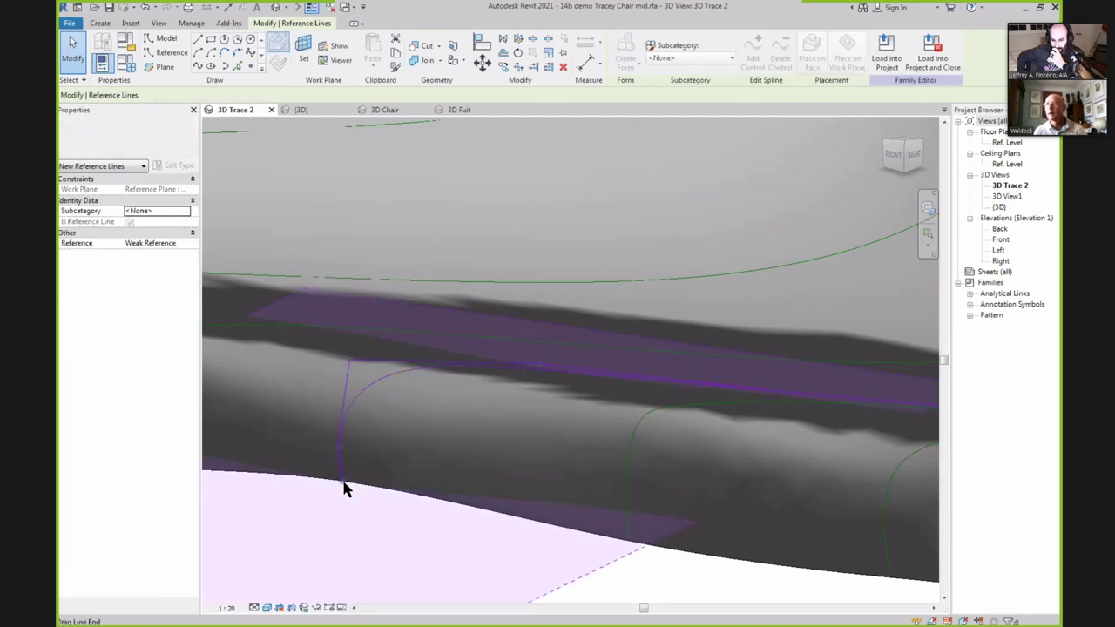
{"action": "left_click", "coordinate": [344, 487]}
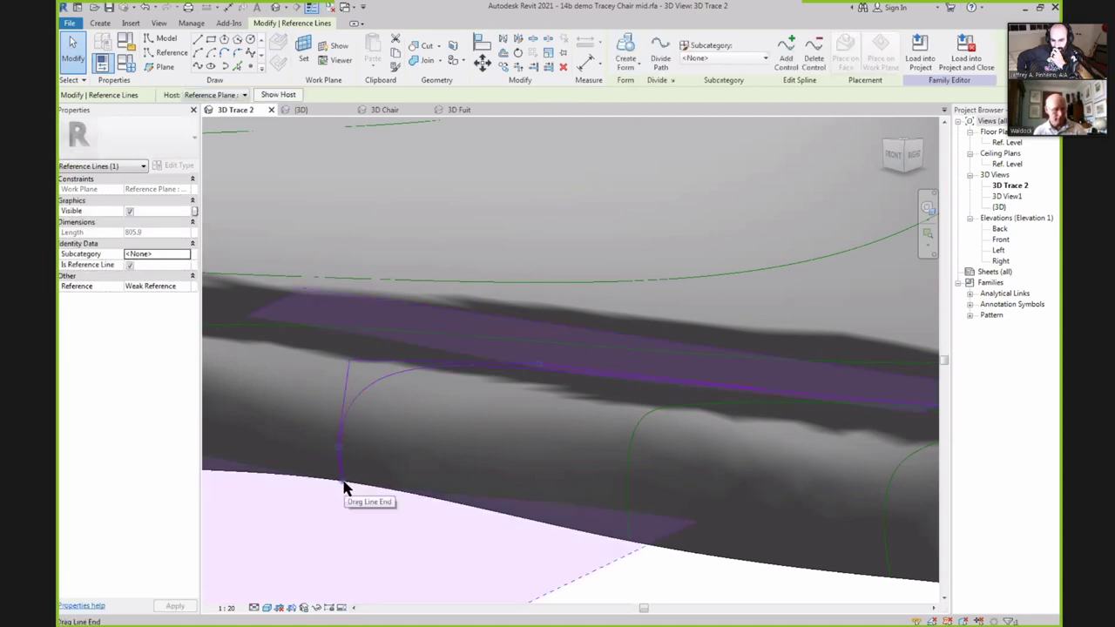
{"action": "mouse_move", "coordinate": [344, 487]}
{"action": "left_mouse_down"}
{"action": "mouse_move", "coordinate": [426, 450]}
{"action": "mouse_move", "coordinate": [388, 440]}
{"action": "mouse_move", "coordinate": [382, 472]}
{"action": "left_mouse_up"}
Examine the reshaped front lip and the whole chair shell from the side, front and above.
{"action": "middle_click_drag", "start_coordinate": [379, 479], "coordinate": [380, 518], "text": "shift"}
{"action": "scroll", "coordinate": [380, 521], "scroll_direction": "down", "scroll_amount": 4}
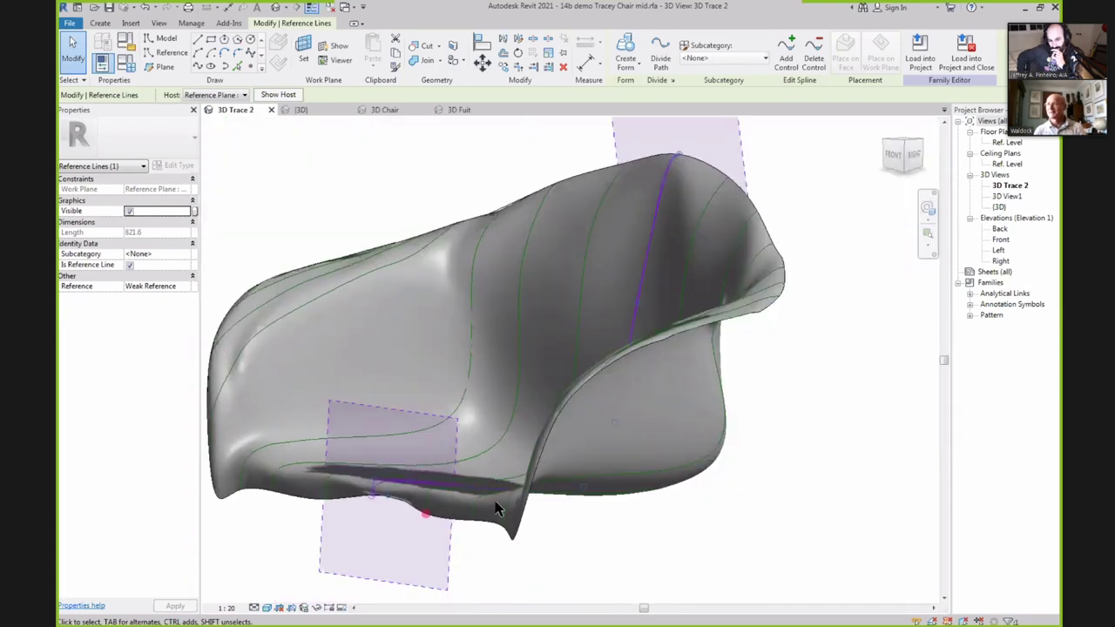
{"action": "scroll", "coordinate": [435, 518], "scroll_direction": "down", "scroll_amount": 2}
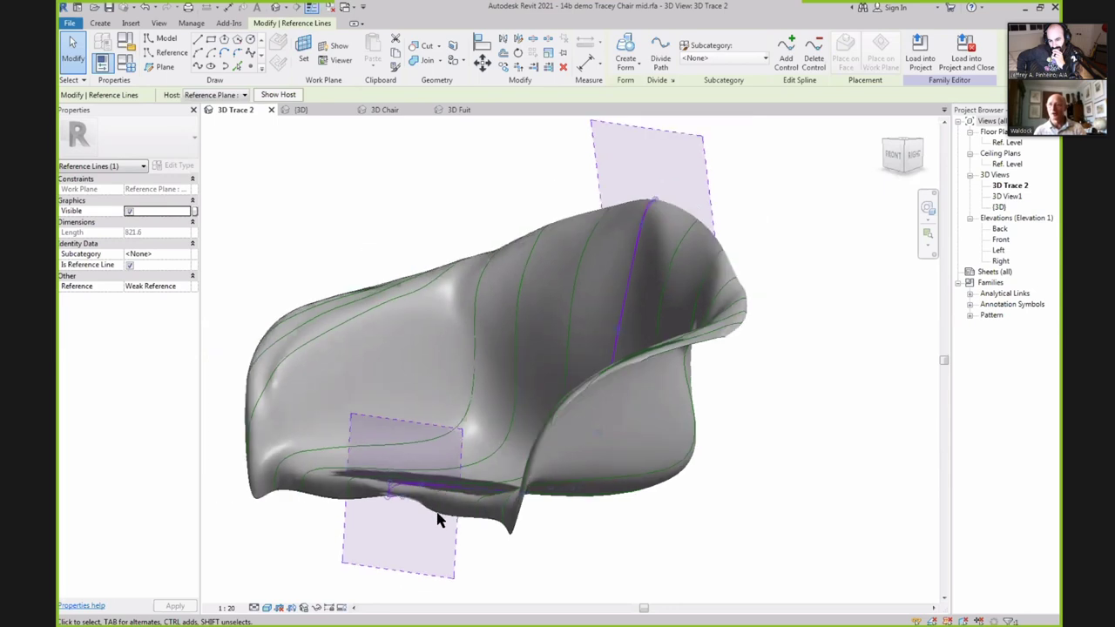
{"action": "middle_click_drag", "start_coordinate": [437, 516], "coordinate": [436, 517], "text": "shift"}
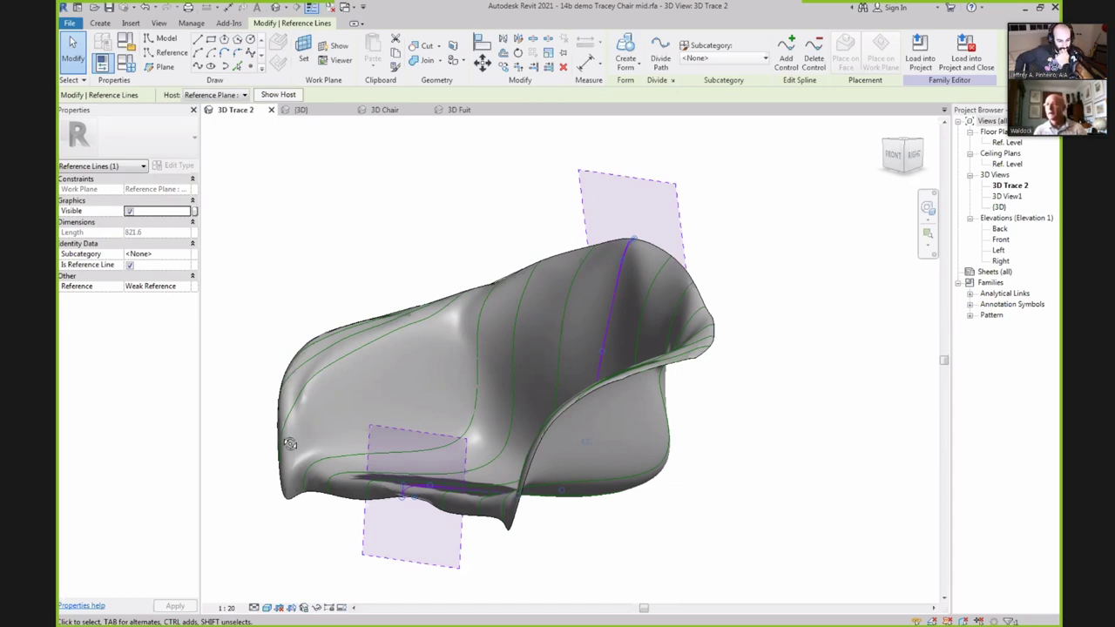
{"action": "middle_click_drag", "start_coordinate": [312, 469], "coordinate": [331, 374], "text": "shift"}
{"action": "middle_click_drag", "start_coordinate": [279, 299], "coordinate": [493, 316], "text": "shift"}
{"action": "scroll", "coordinate": [495, 349], "scroll_direction": "down", "scroll_amount": 2}
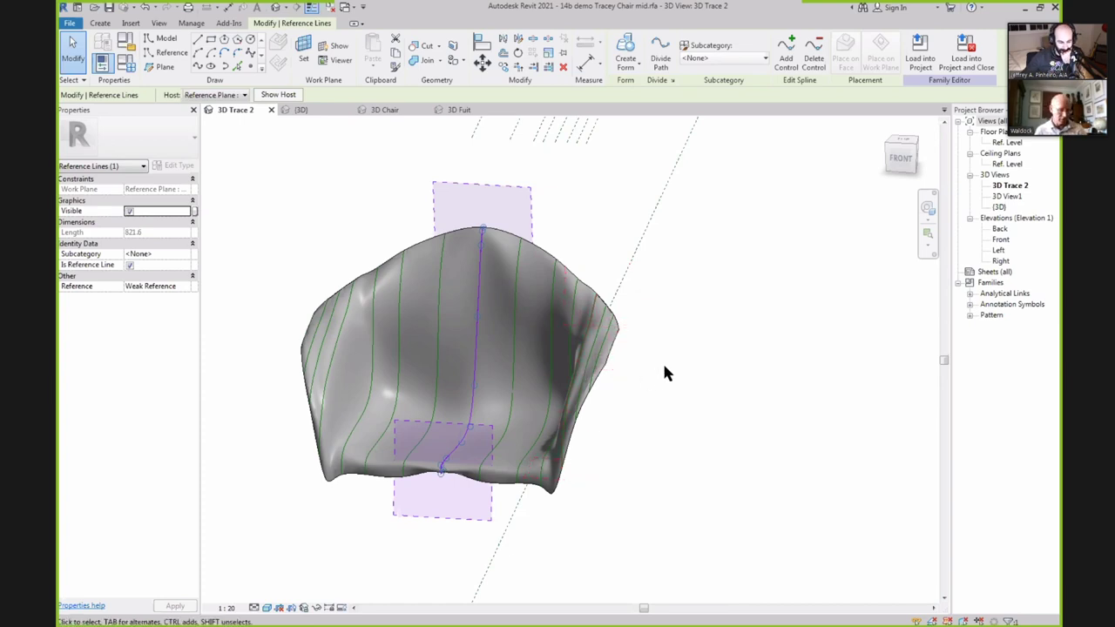
{"action": "middle_click_drag", "start_coordinate": [663, 373], "coordinate": [294, 220], "text": "shift"}
{"action": "scroll", "coordinate": [293, 225], "scroll_direction": "down", "scroll_amount": 2}
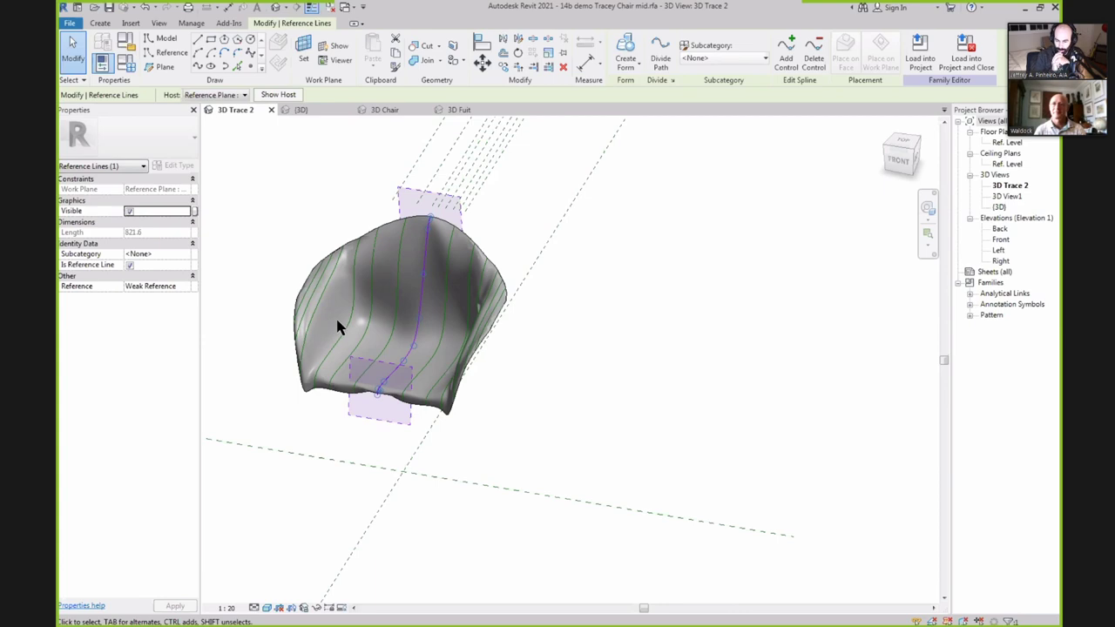
Pull the centre profile spline's front end point down and forward past the seat's front edge.
{"action": "scroll", "coordinate": [370, 401], "scroll_direction": "up", "scroll_amount": 5}
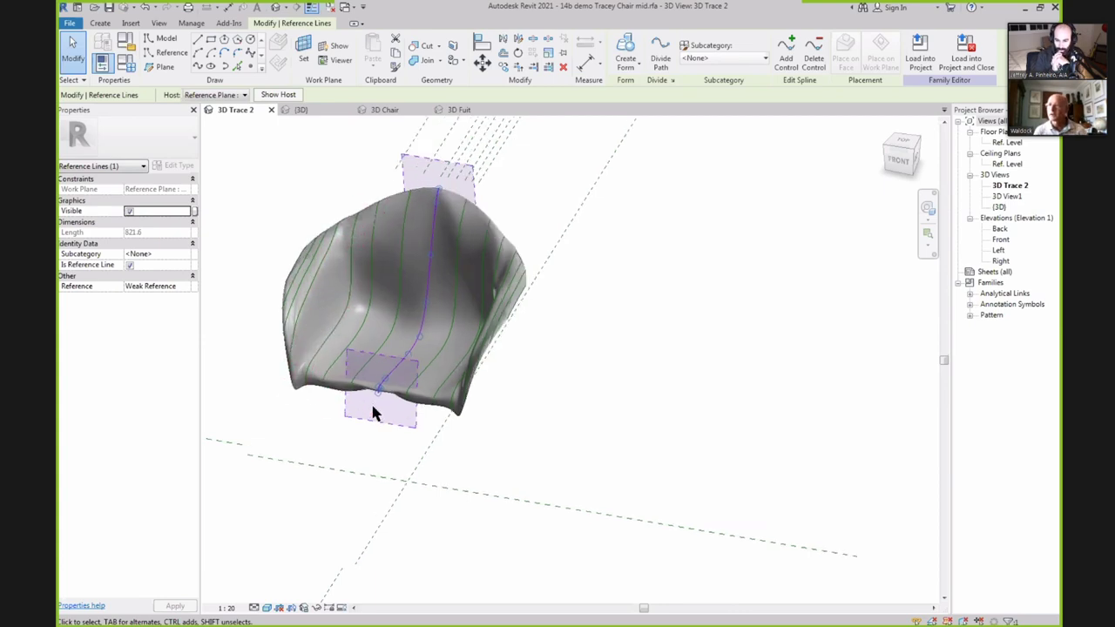
{"action": "scroll", "coordinate": [392, 374], "scroll_direction": "up", "scroll_amount": 2}
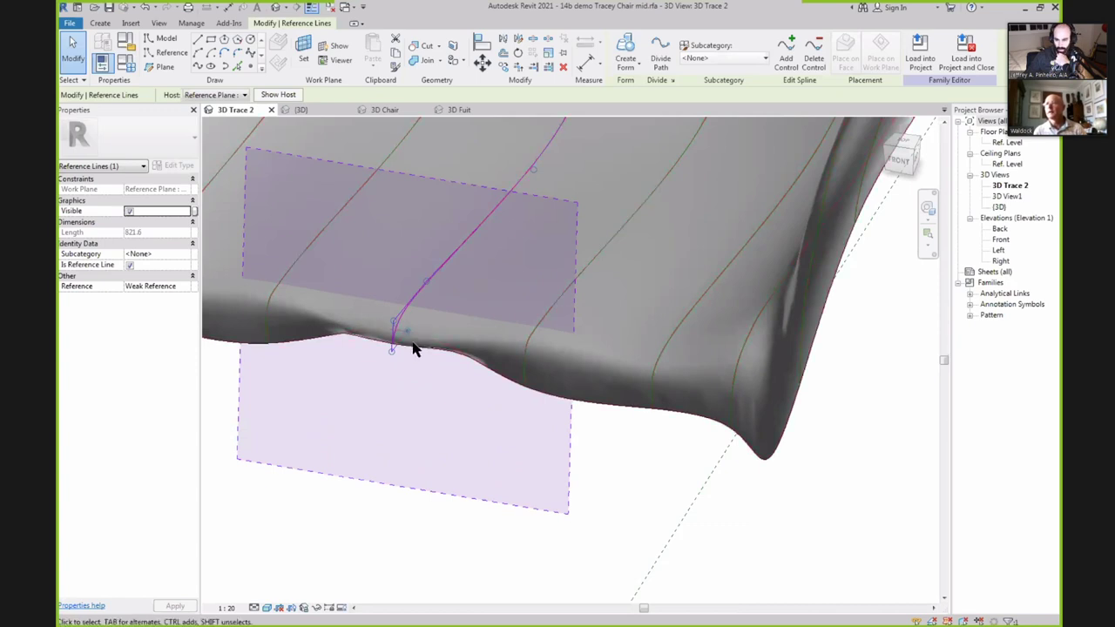
{"action": "scroll", "coordinate": [415, 331], "scroll_direction": "up", "scroll_amount": 3}
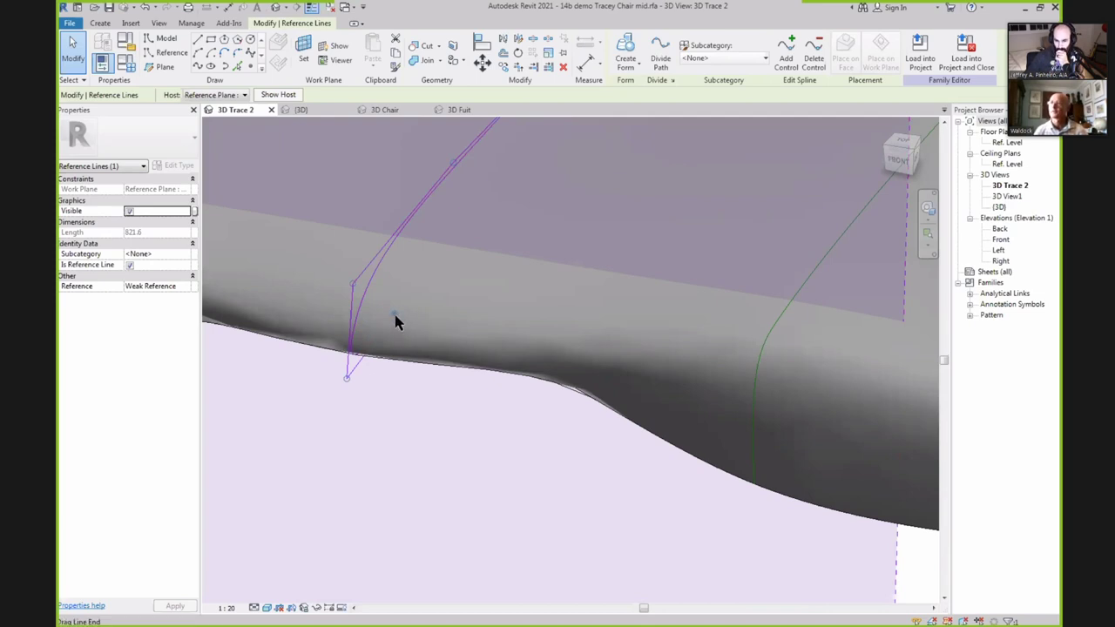
{"action": "mouse_move", "coordinate": [396, 315]}
{"action": "left_mouse_down"}
{"action": "mouse_move", "coordinate": [335, 438]}
{"action": "mouse_move", "coordinate": [336, 424]}
{"action": "left_mouse_up"}
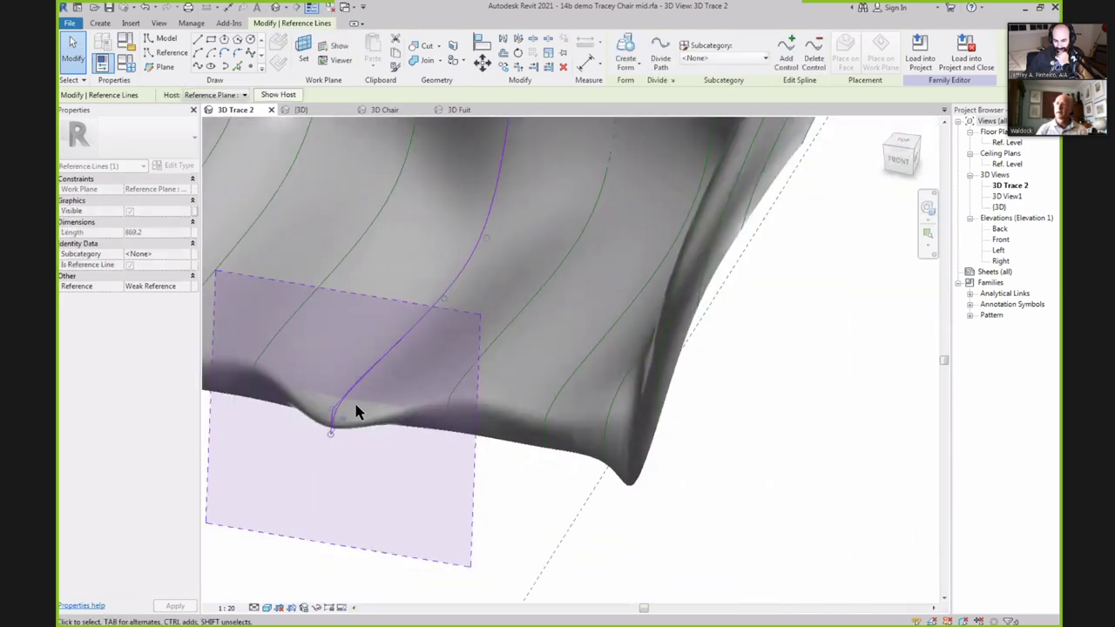
Try to stretch the centre profile spline's front end point farther out from the front lip, and clear the selection.
{"action": "middle_click_drag", "start_coordinate": [356, 413], "coordinate": [351, 412], "text": "shift"}
{"action": "key", "text": "c"}
{"action": "key", "text": "s"}
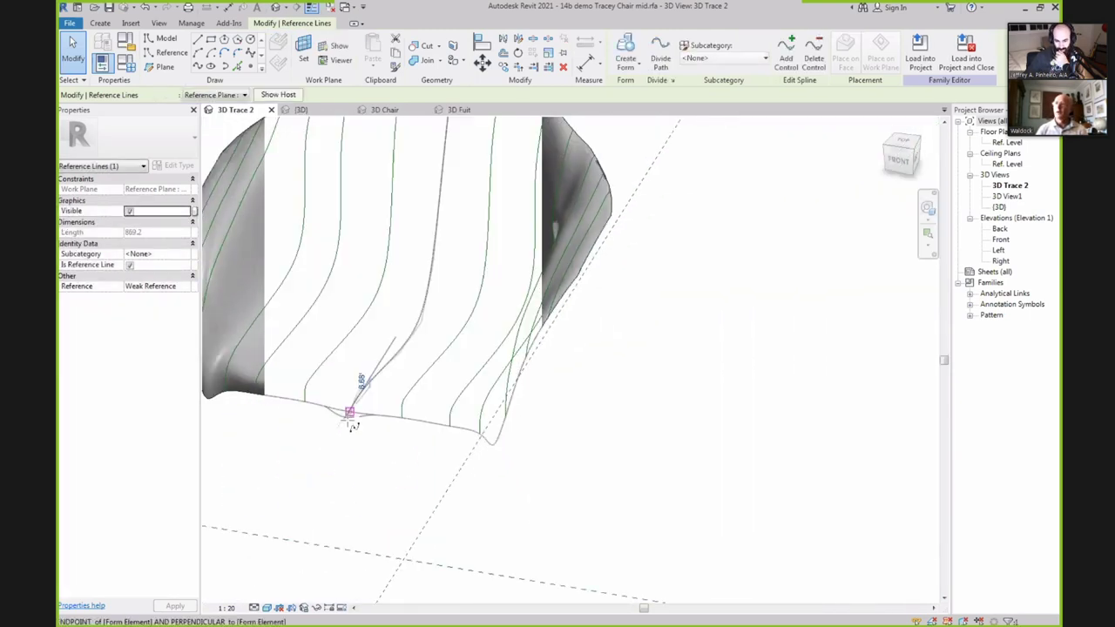
{"action": "left_click", "coordinate": [344, 422]}
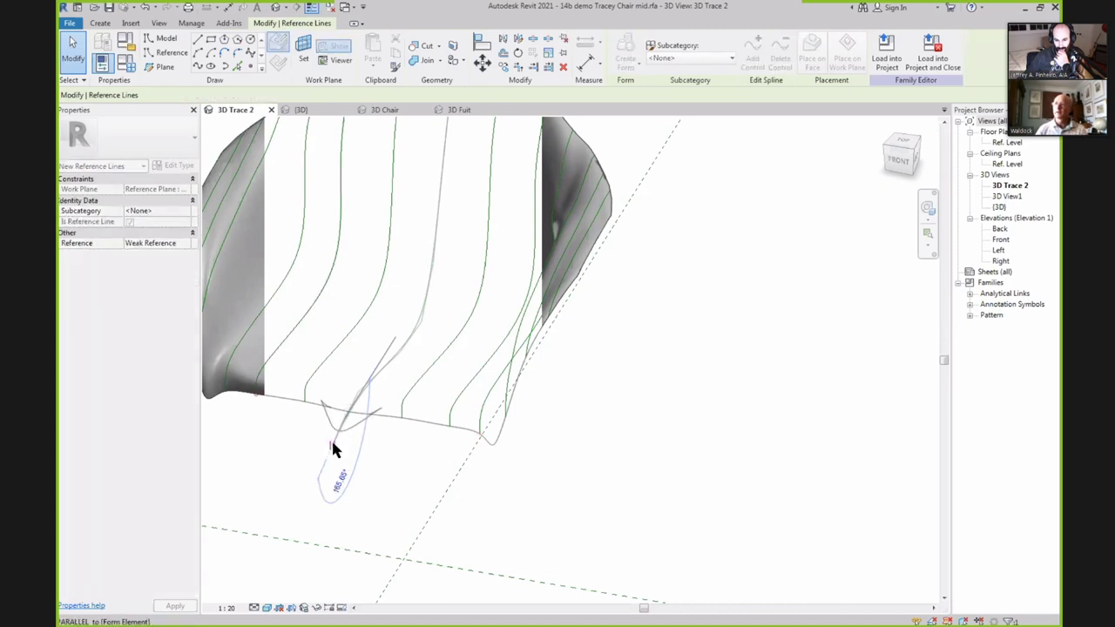
{"action": "key", "text": "Escape"}
{"action": "left_click", "coordinate": [350, 428]}
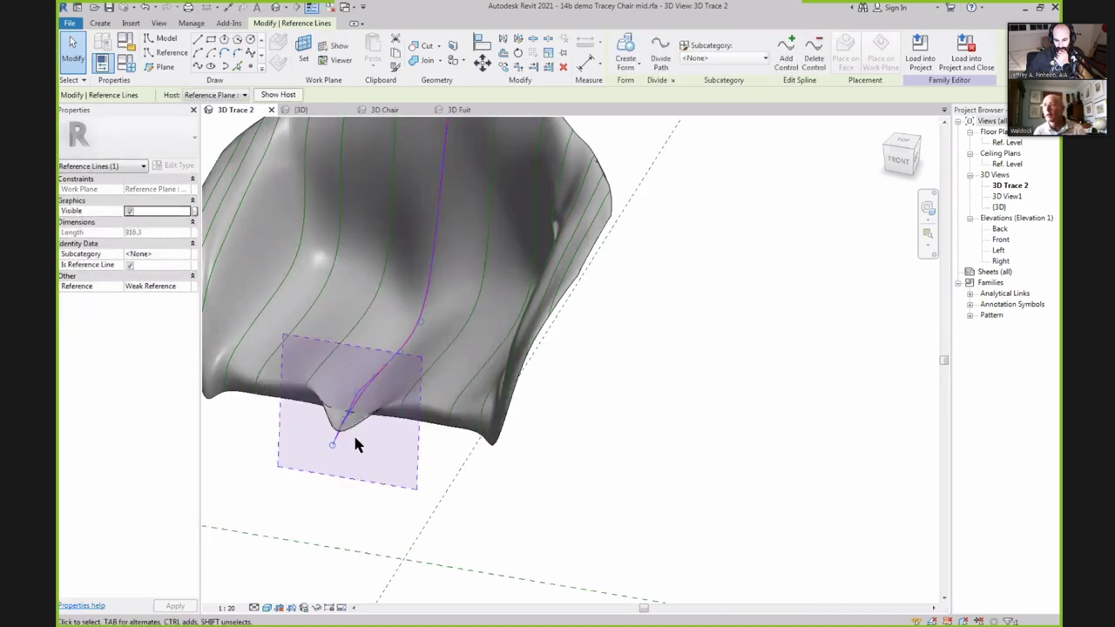
{"action": "left_click", "coordinate": [354, 438]}
{"action": "left_click", "coordinate": [360, 428]}
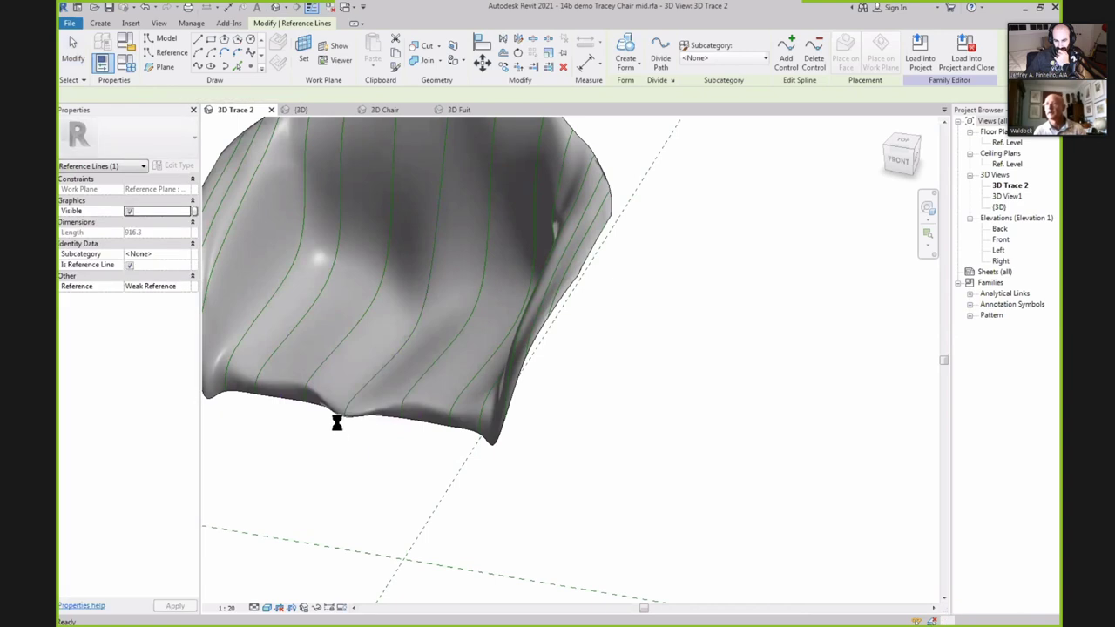
{"action": "left_click", "coordinate": [636, 367]}
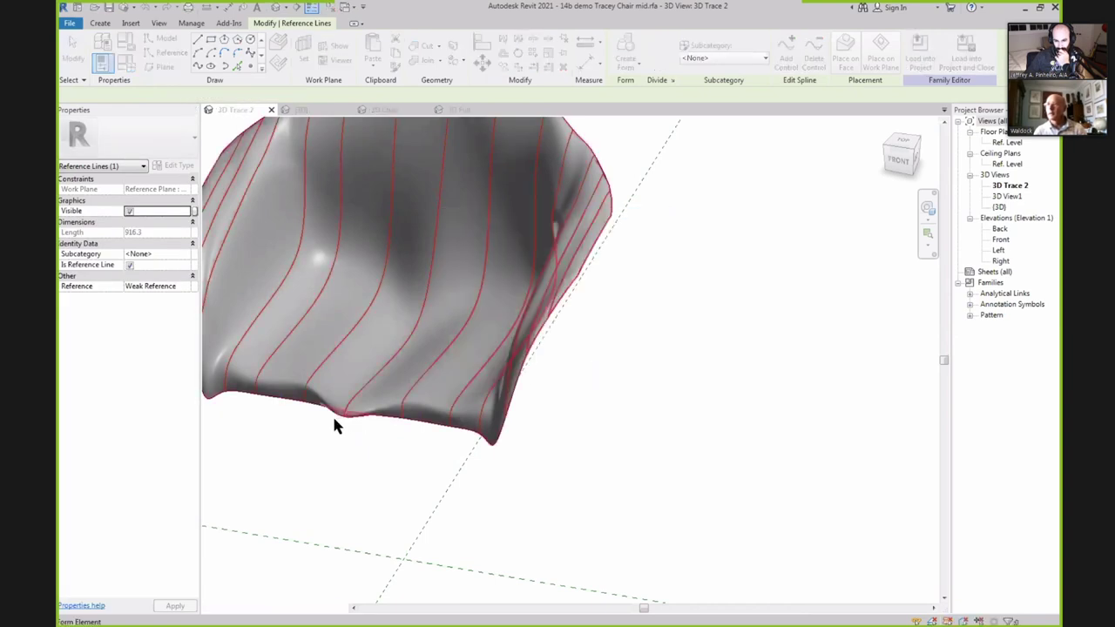
{"action": "key", "text": "Escape"}
Change the visual style of the 3D Trace 2 view.
{"action": "scroll", "coordinate": [386, 385], "scroll_direction": "up", "scroll_amount": 5}
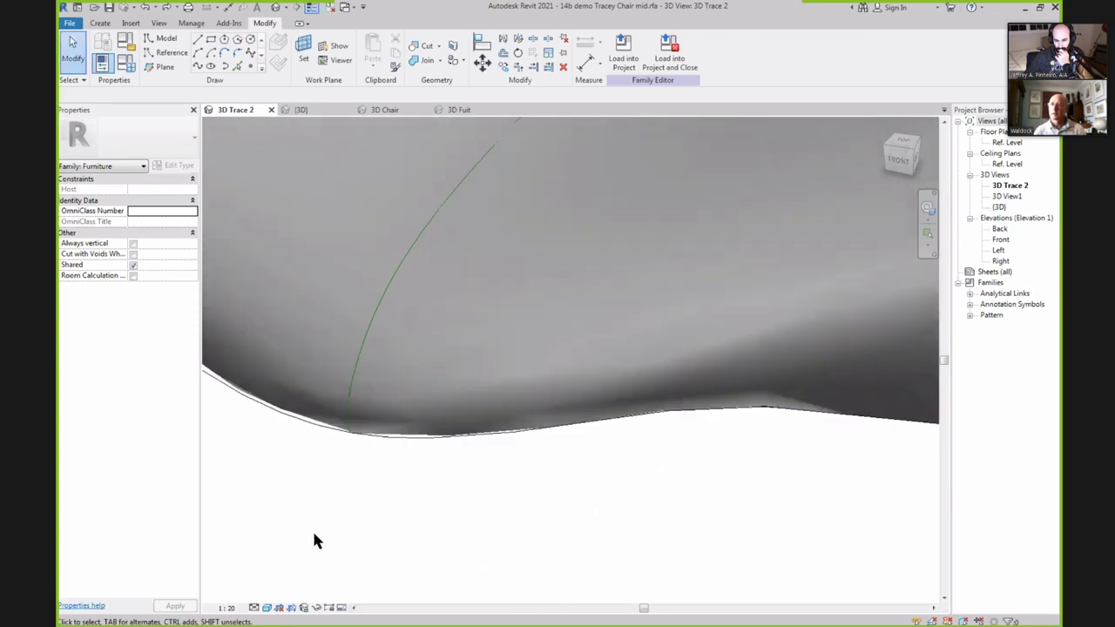
{"action": "left_click", "coordinate": [268, 607]}
{"action": "left_click", "coordinate": [301, 545]}
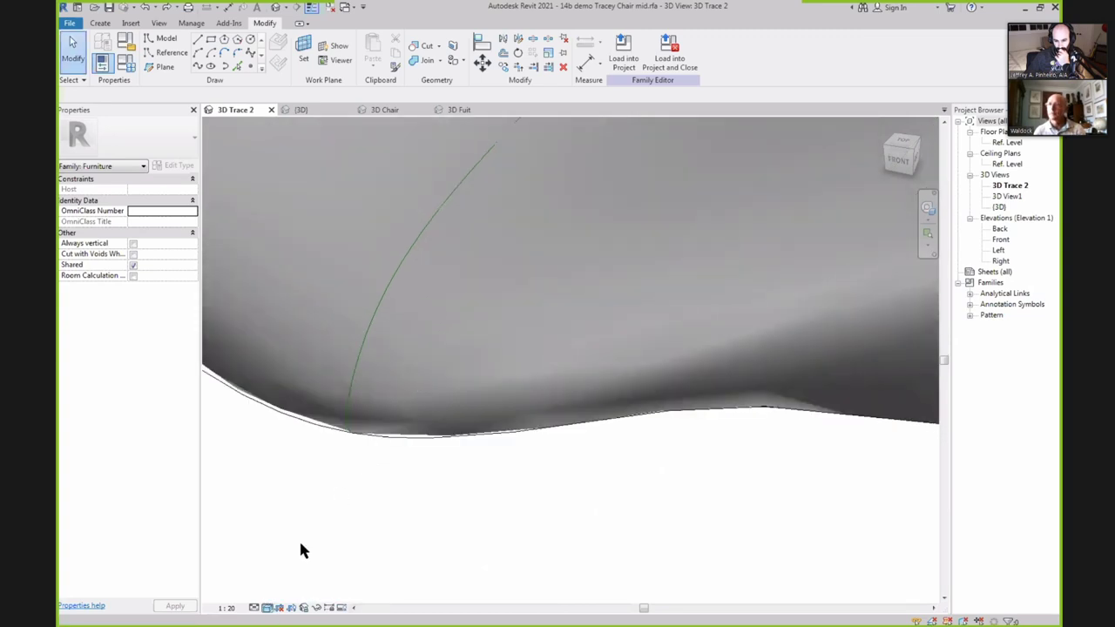
Pull the centre profile spline's front end point down below its neighbouring control point to straighten the curled front lip.
{"action": "left_click", "coordinate": [417, 363]}
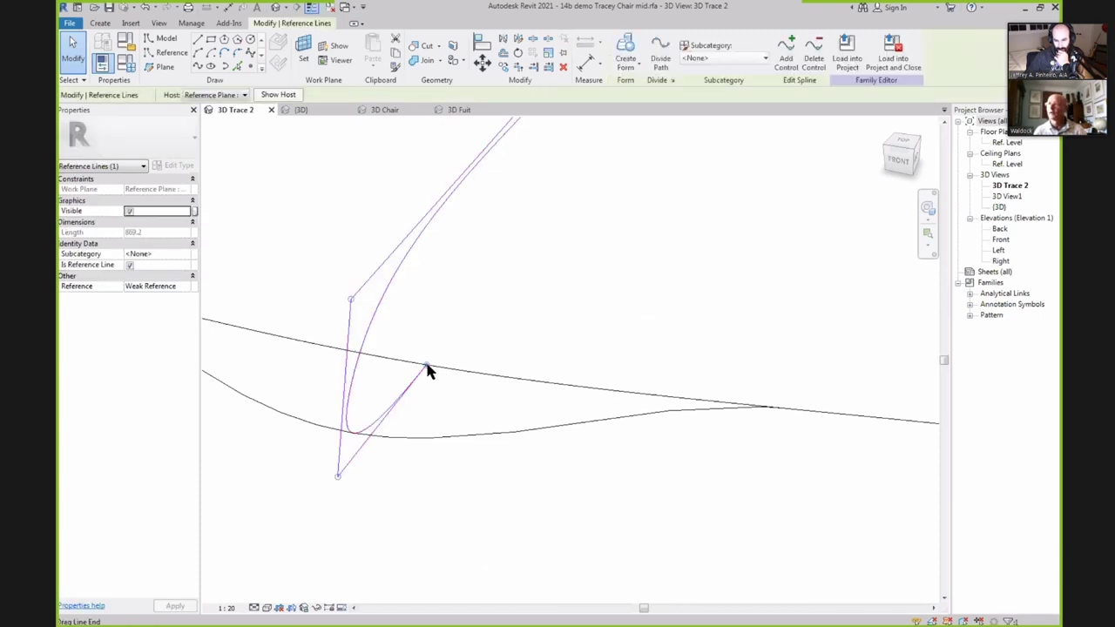
{"action": "left_click_drag", "start_coordinate": [427, 370], "coordinate": [407, 528]}
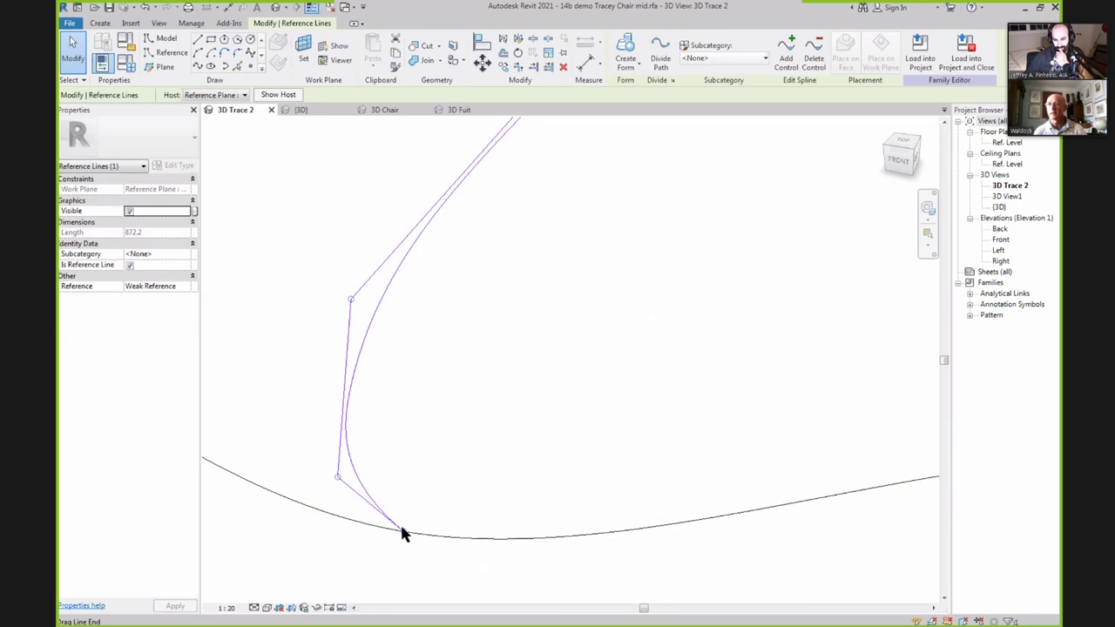
{"action": "scroll", "coordinate": [399, 376], "scroll_direction": "down", "scroll_amount": 4}
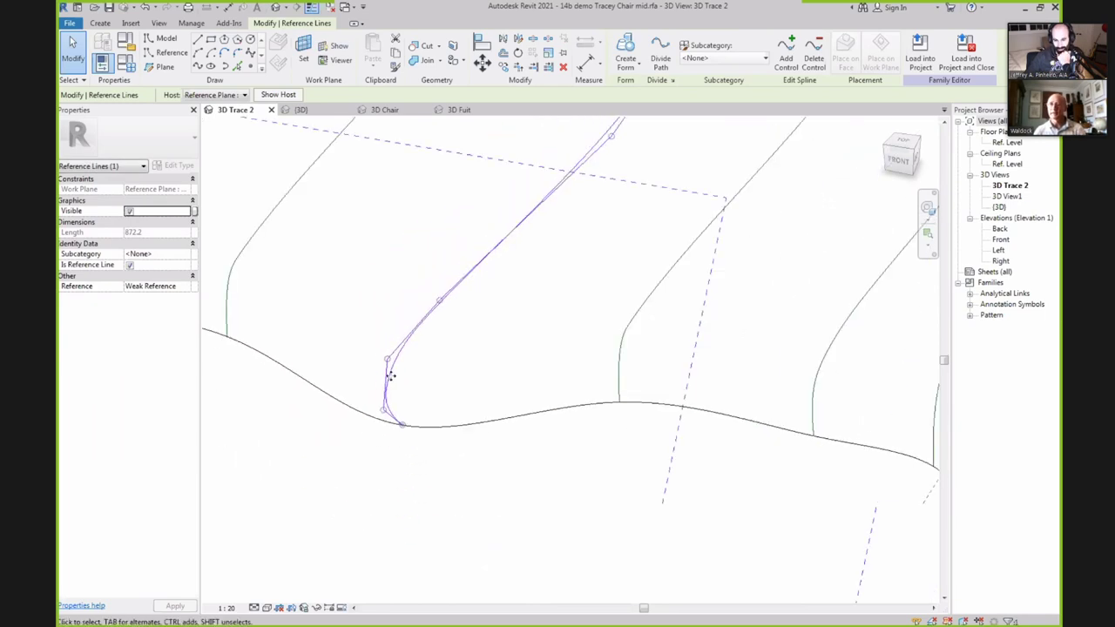
{"action": "middle_click_drag", "start_coordinate": [391, 375], "coordinate": [351, 420], "text": "shift"}
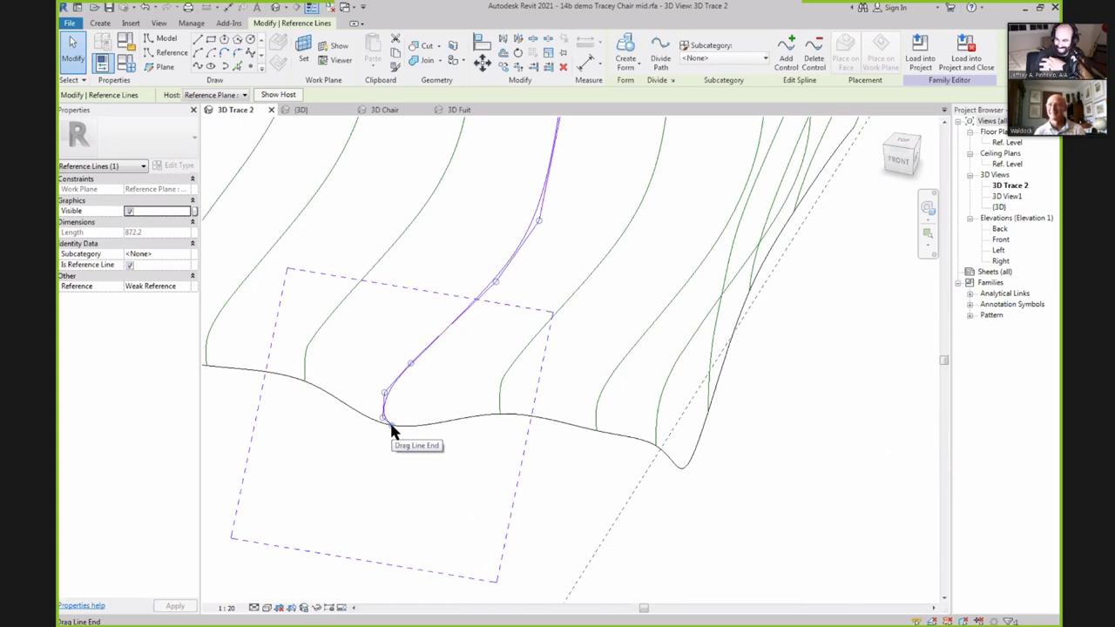
Stretch the centre profile spline's front far forward into a long pointed tongue, and display the chair shell shaded.
{"action": "left_click_drag", "start_coordinate": [392, 431], "coordinate": [497, 505]}
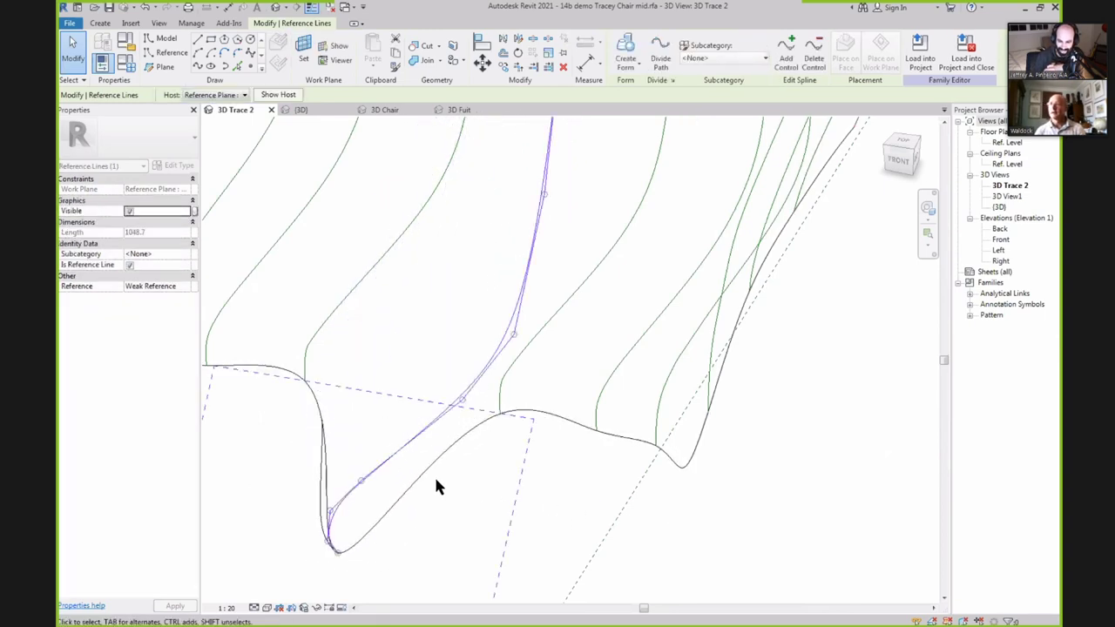
{"action": "scroll", "coordinate": [298, 366], "scroll_direction": "down", "scroll_amount": 4}
{"action": "left_click", "coordinate": [554, 467]}
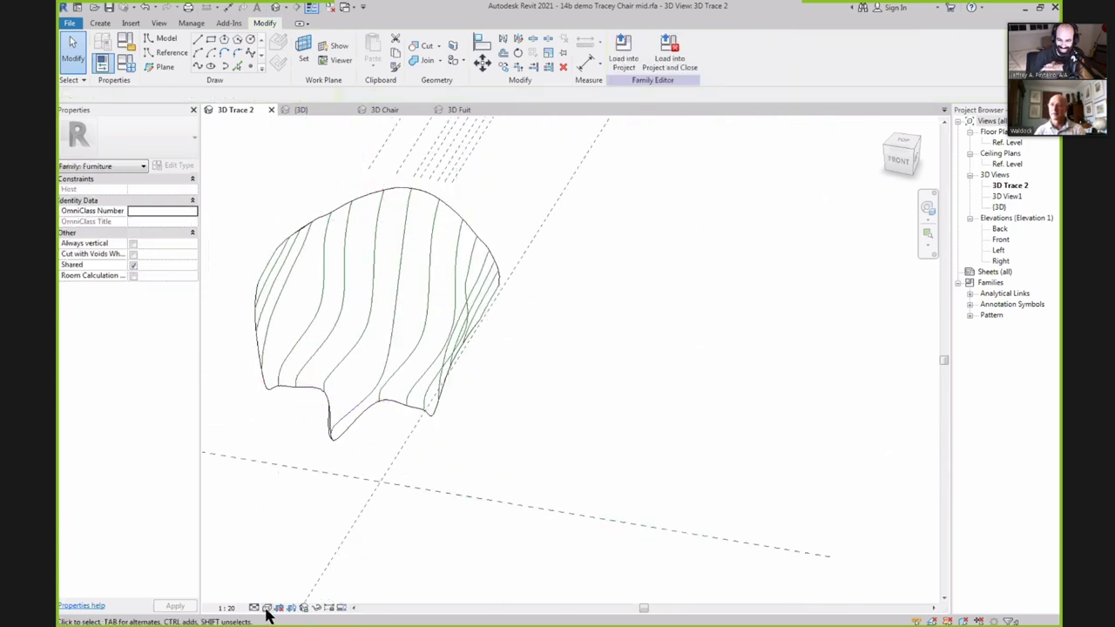
{"action": "left_click", "coordinate": [278, 607]}
{"action": "left_click", "coordinate": [287, 572]}
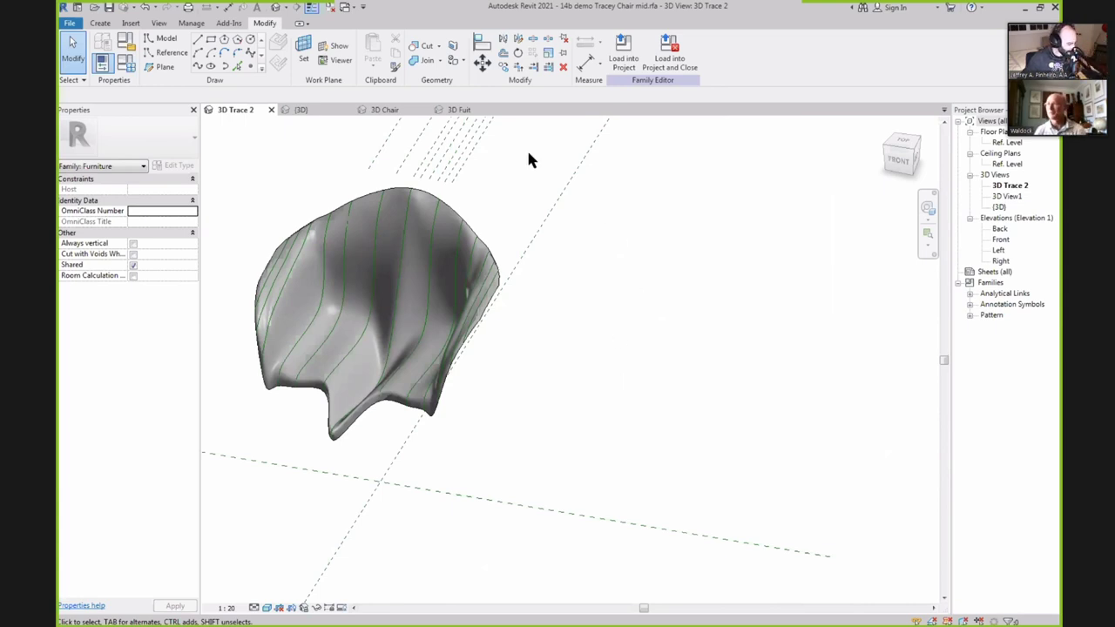
Close the chair's 3D Trace 2 view and switch to the 3D Fuit view of the Cacao Pod family.
{"action": "left_click", "coordinate": [271, 113]}
{"action": "left_click", "coordinate": [599, 330]}
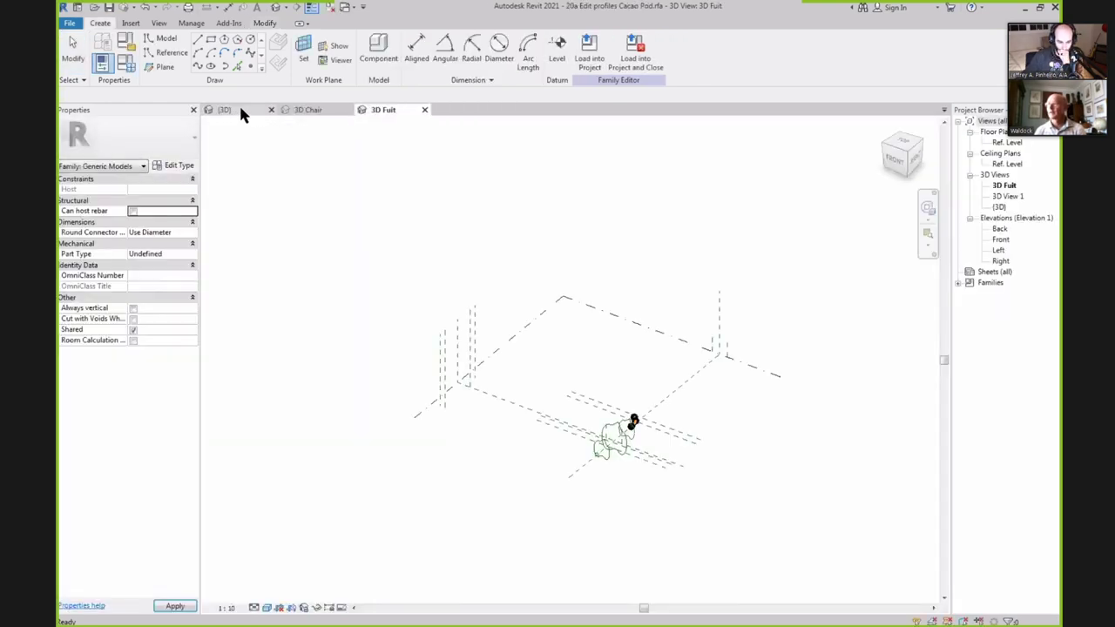
{"action": "scroll", "coordinate": [670, 445], "scroll_direction": "up", "scroll_amount": 5}
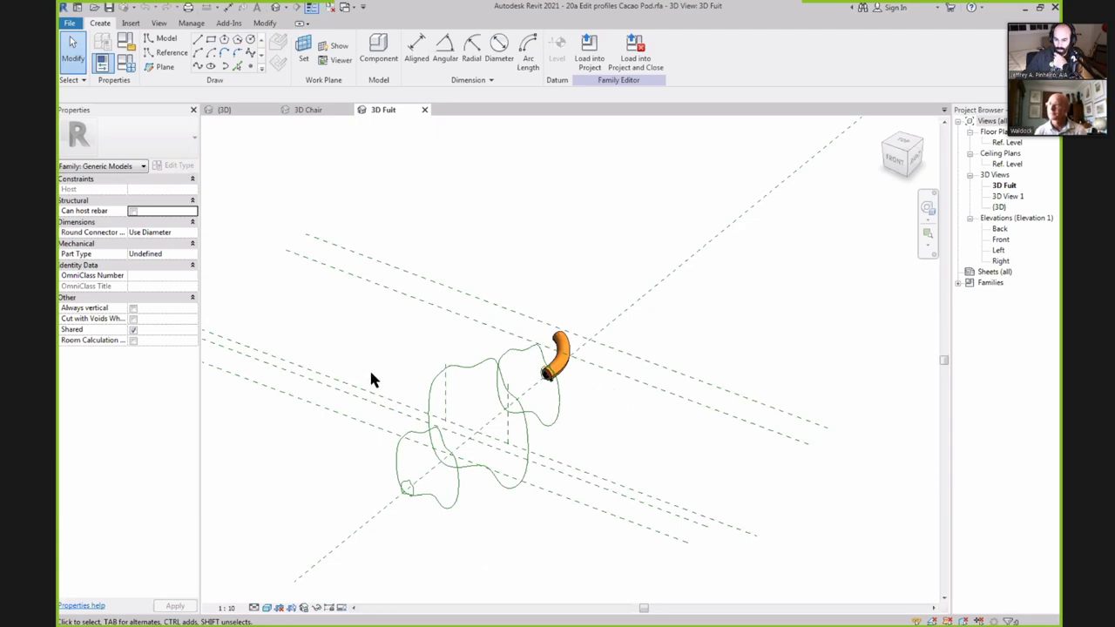
{"action": "middle_click_drag", "start_coordinate": [371, 378], "coordinate": [576, 499]}
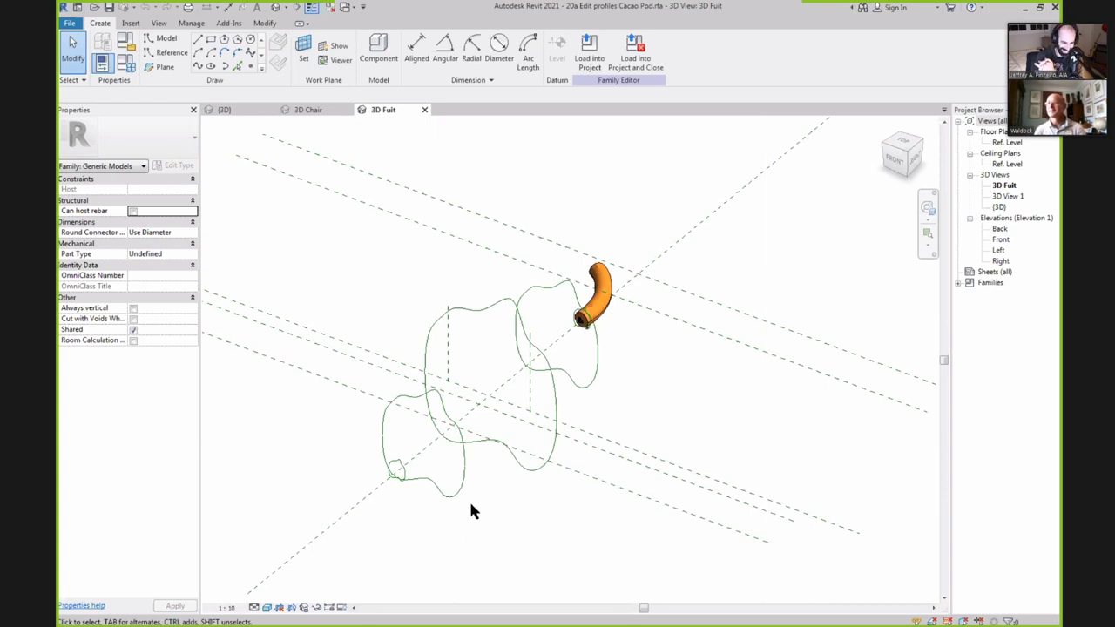
Create a solid form through all five closed reference-line profiles of the cacao pod, from the small tip profile to the stem end.
{"action": "scroll", "coordinate": [645, 423], "scroll_direction": "up", "scroll_amount": 2}
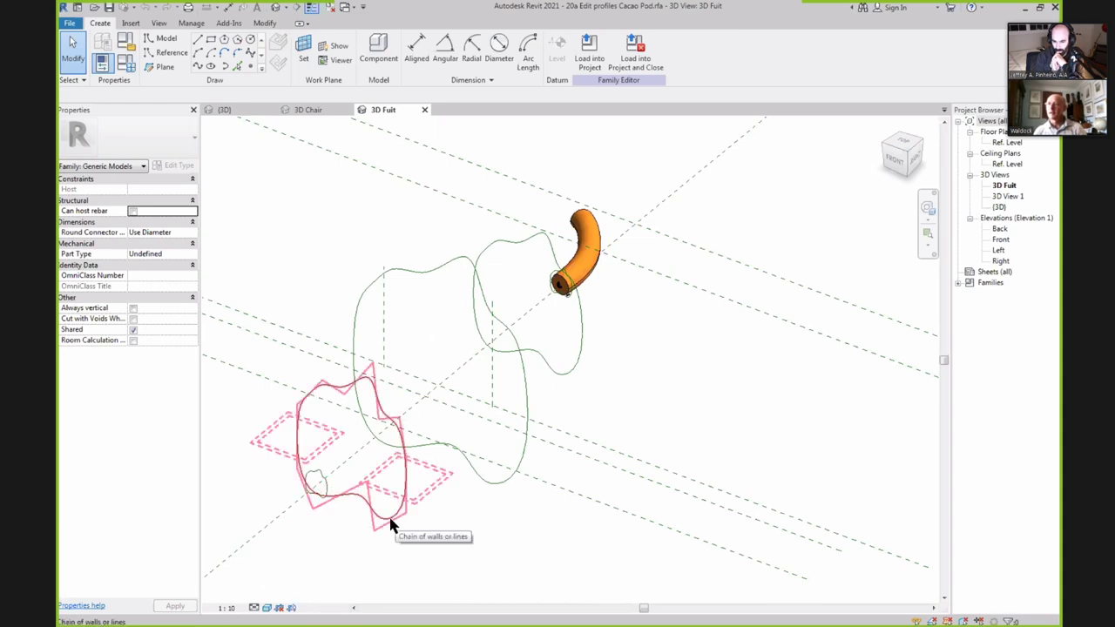
{"action": "scroll", "coordinate": [302, 495], "scroll_direction": "up", "scroll_amount": 2}
{"action": "scroll", "coordinate": [304, 508], "scroll_direction": "up", "scroll_amount": 2}
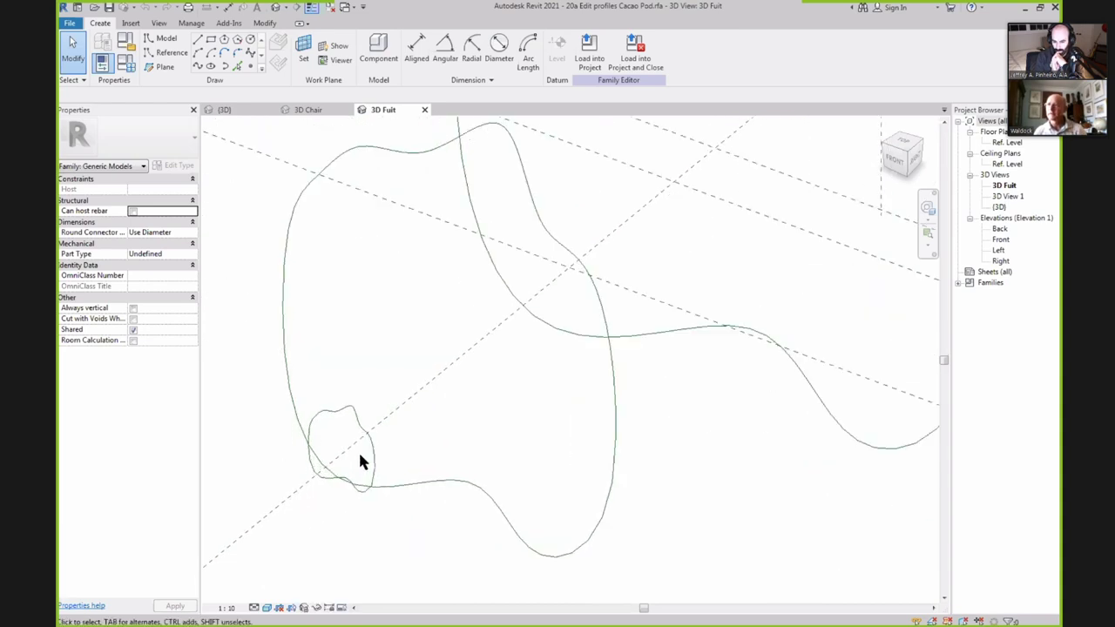
{"action": "left_click", "coordinate": [370, 447]}
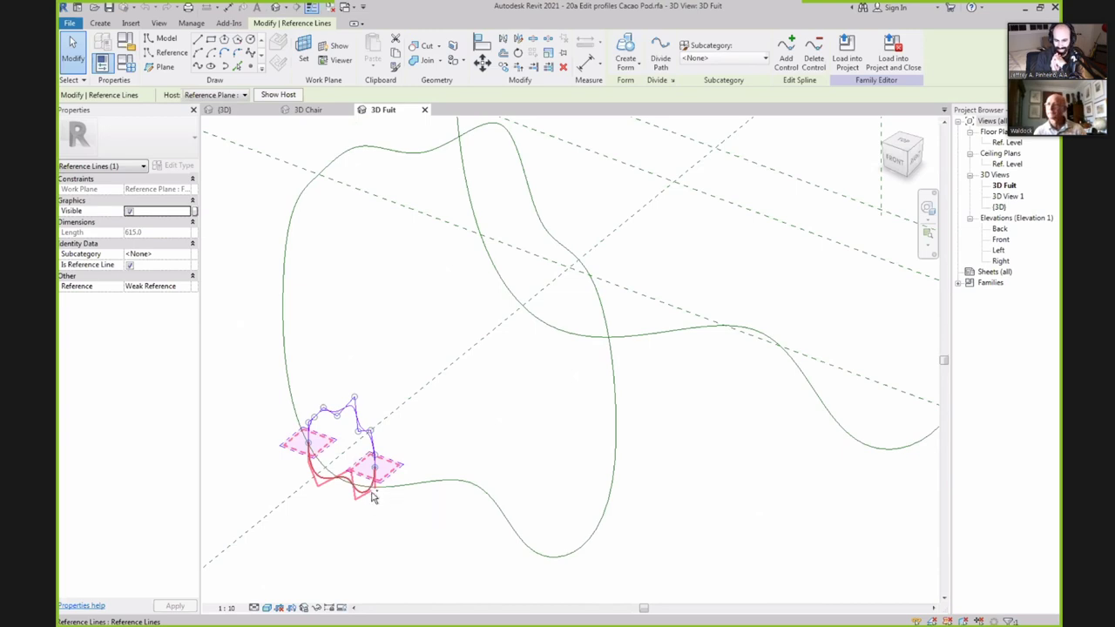
{"action": "left_click", "coordinate": [369, 492], "text": "ctrl"}
{"action": "middle_click_drag", "start_coordinate": [403, 523], "coordinate": [471, 502], "text": "shift"}
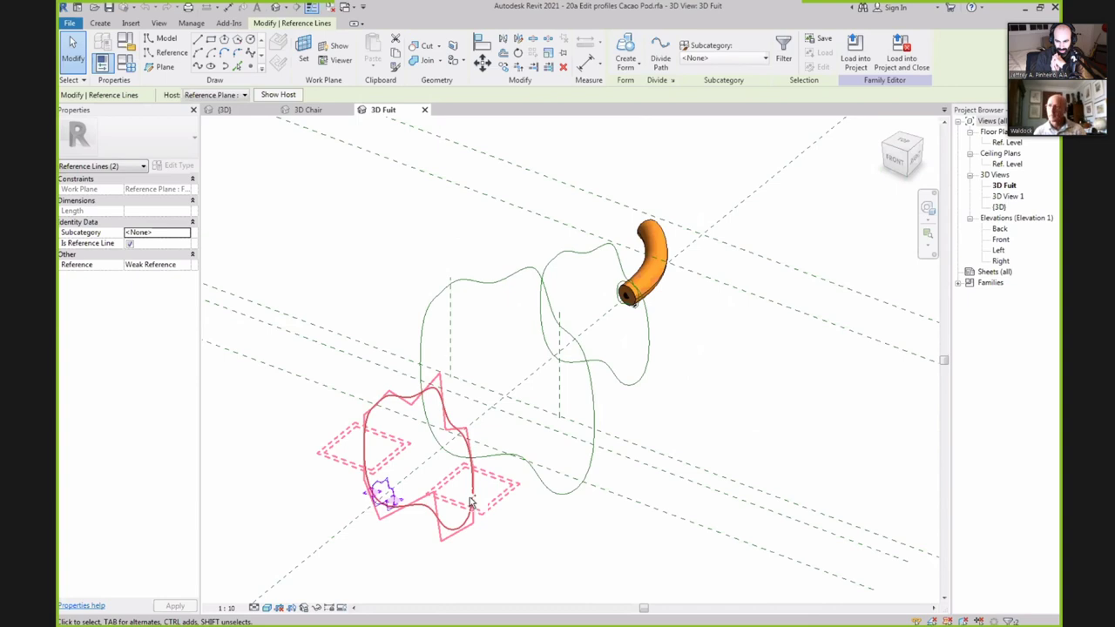
{"action": "left_click", "coordinate": [470, 503], "text": "ctrl"}
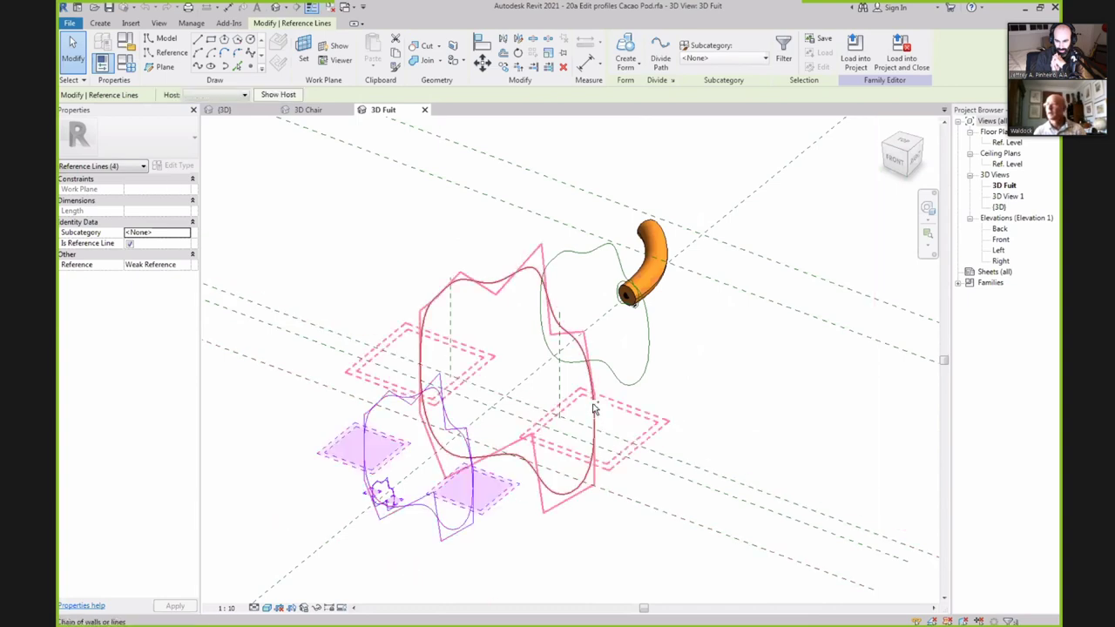
{"action": "left_click", "coordinate": [593, 402], "text": "ctrl"}
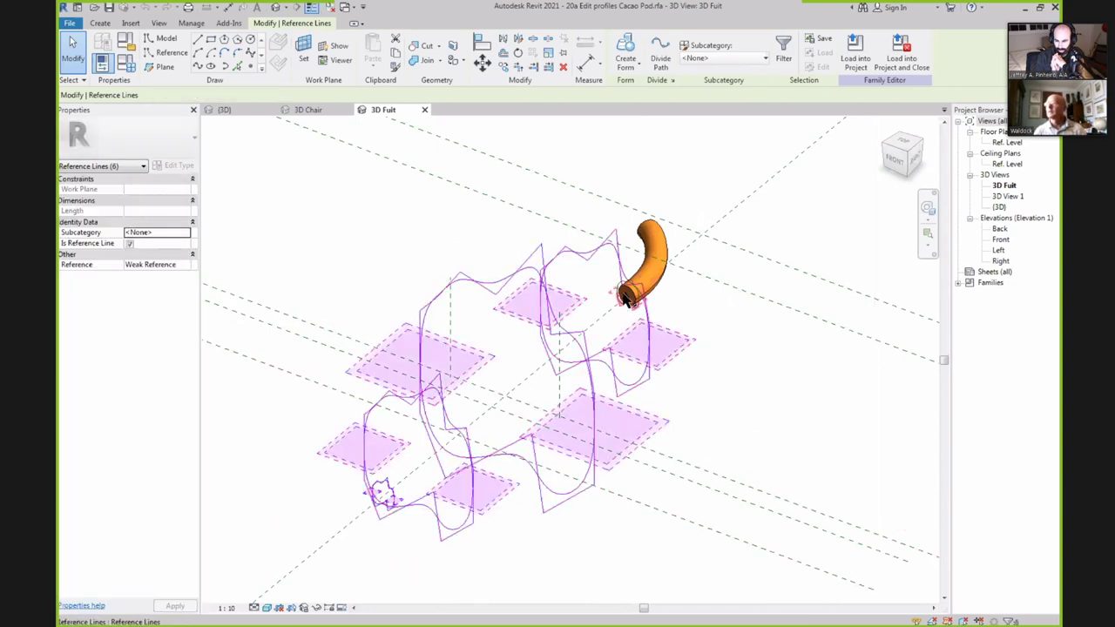
{"action": "left_click", "coordinate": [623, 300], "text": "ctrl"}
{"action": "scroll", "coordinate": [622, 300], "scroll_direction": "up", "scroll_amount": 5}
{"action": "scroll", "coordinate": [587, 322], "scroll_direction": "up", "scroll_amount": 2}
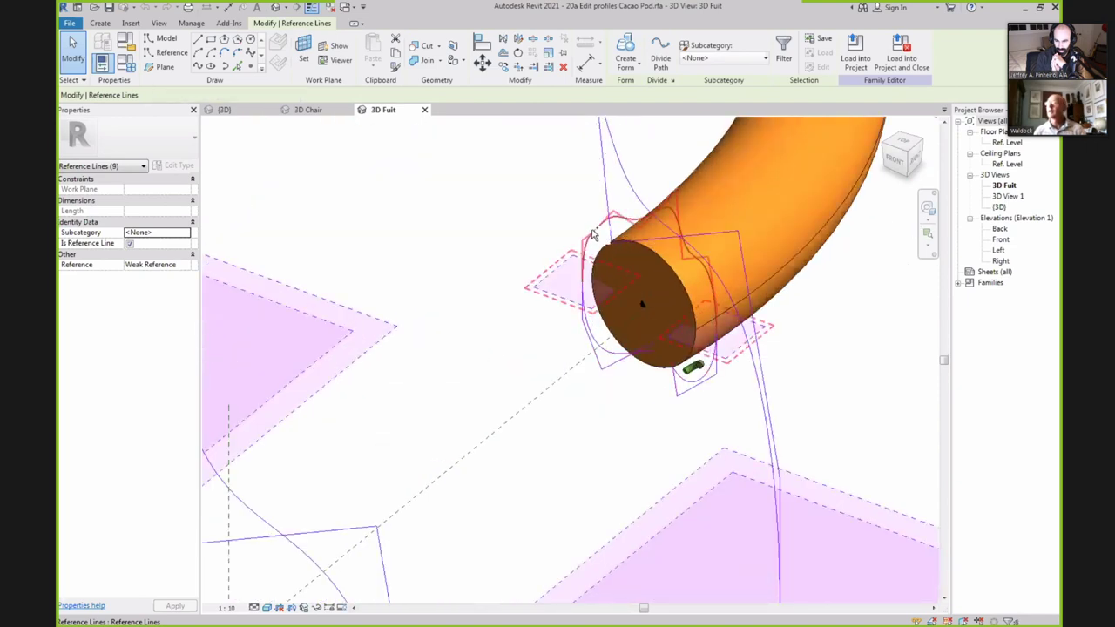
{"action": "scroll", "coordinate": [583, 253], "scroll_direction": "down", "scroll_amount": 3}
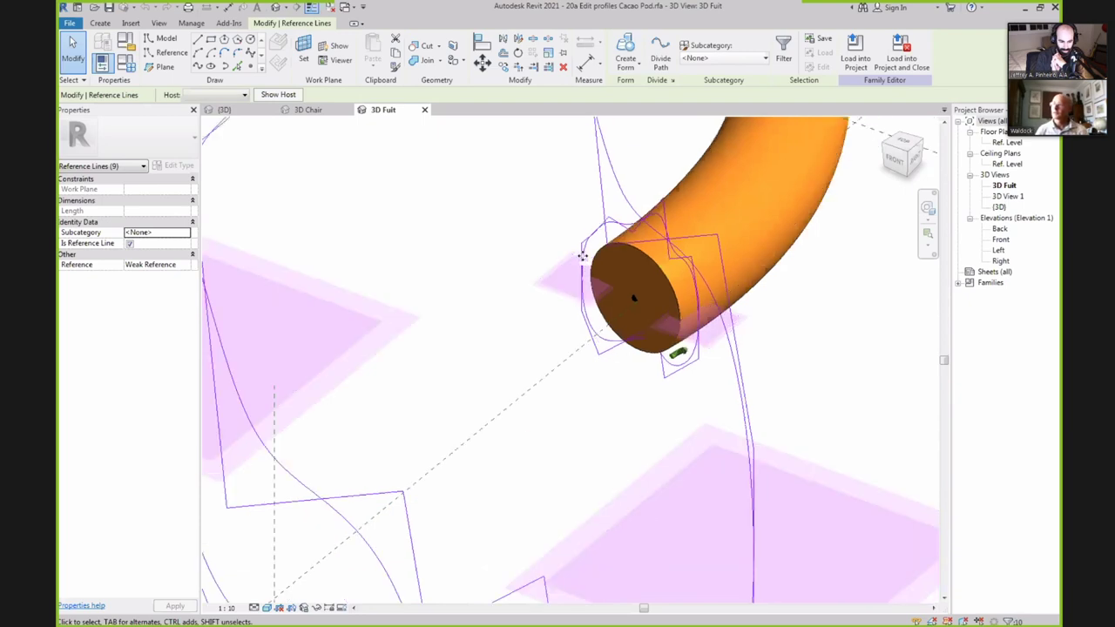
{"action": "scroll", "coordinate": [582, 254], "scroll_direction": "down", "scroll_amount": 6}
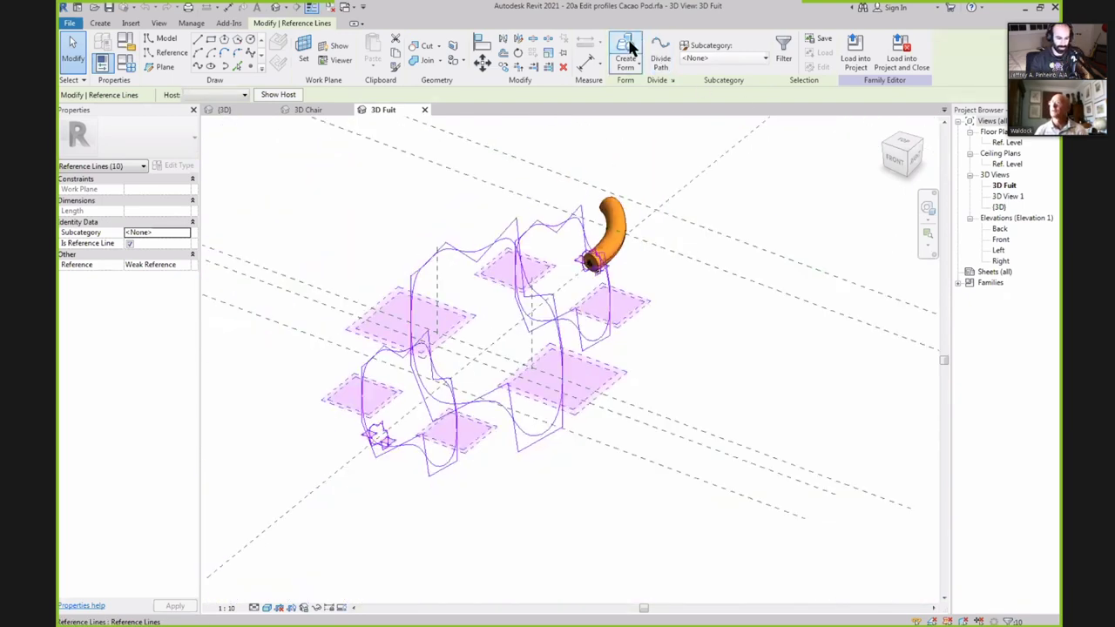
{"action": "left_click", "coordinate": [625, 50]}
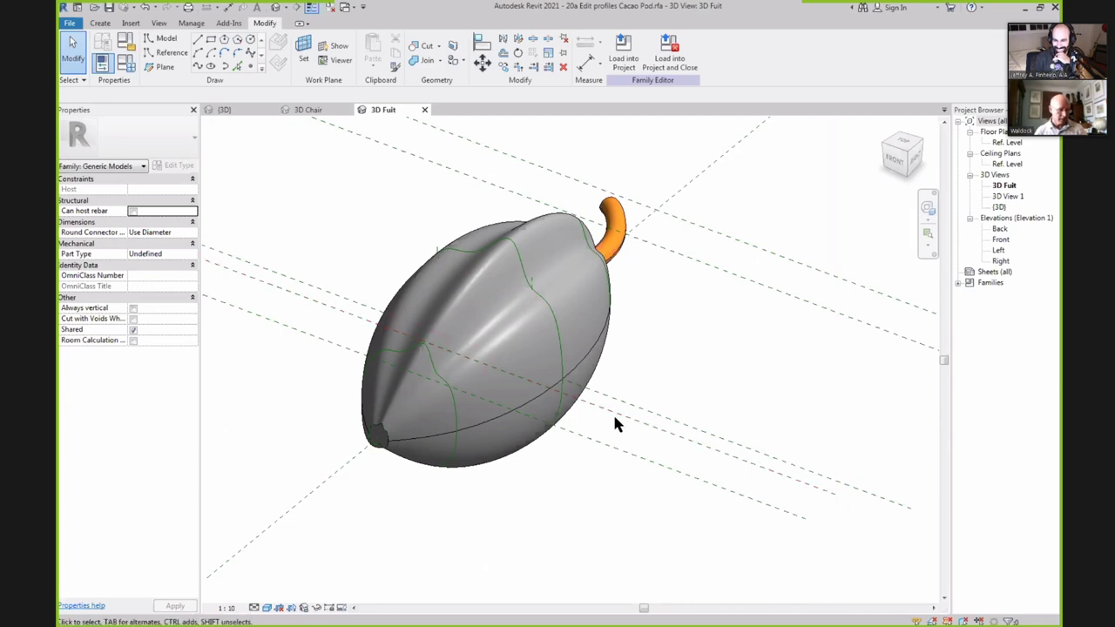
Examine the pod form from another angle and check the large middle profile that shapes it.
{"action": "scroll", "coordinate": [614, 418], "scroll_direction": "up", "scroll_amount": 4}
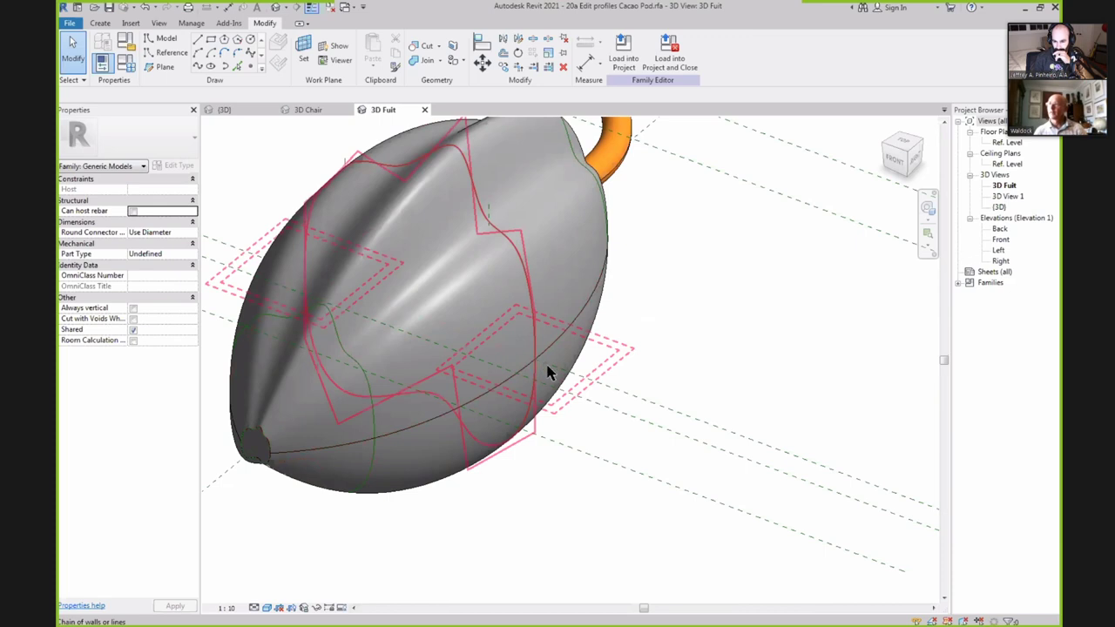
{"action": "left_click", "coordinate": [544, 366]}
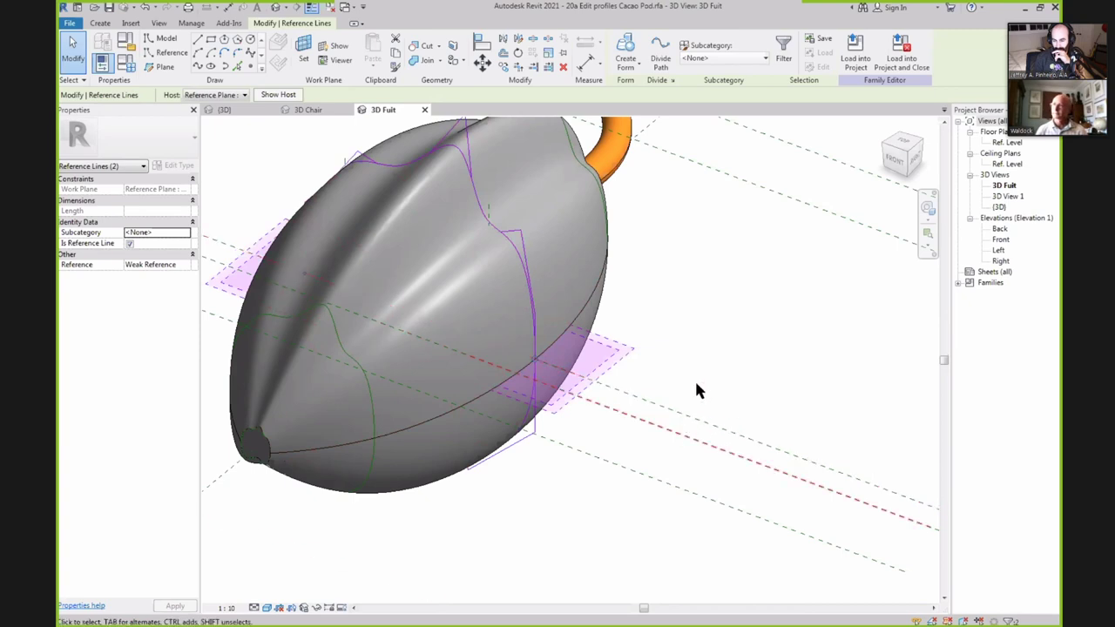
{"action": "left_click", "coordinate": [650, 381]}
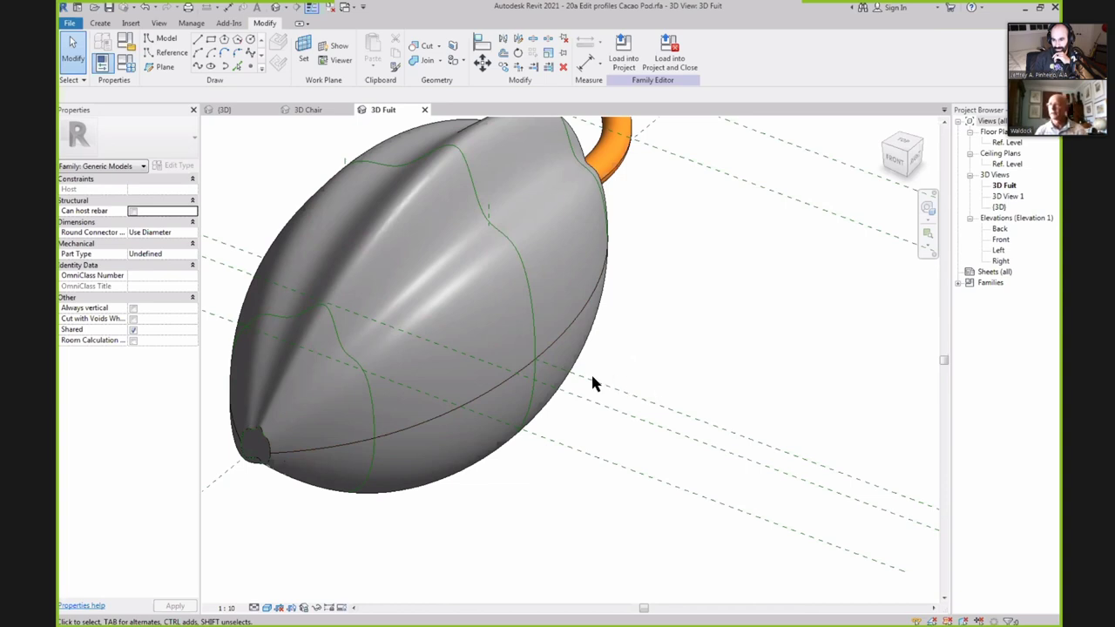
{"action": "scroll", "coordinate": [682, 340], "scroll_direction": "down", "scroll_amount": 2}
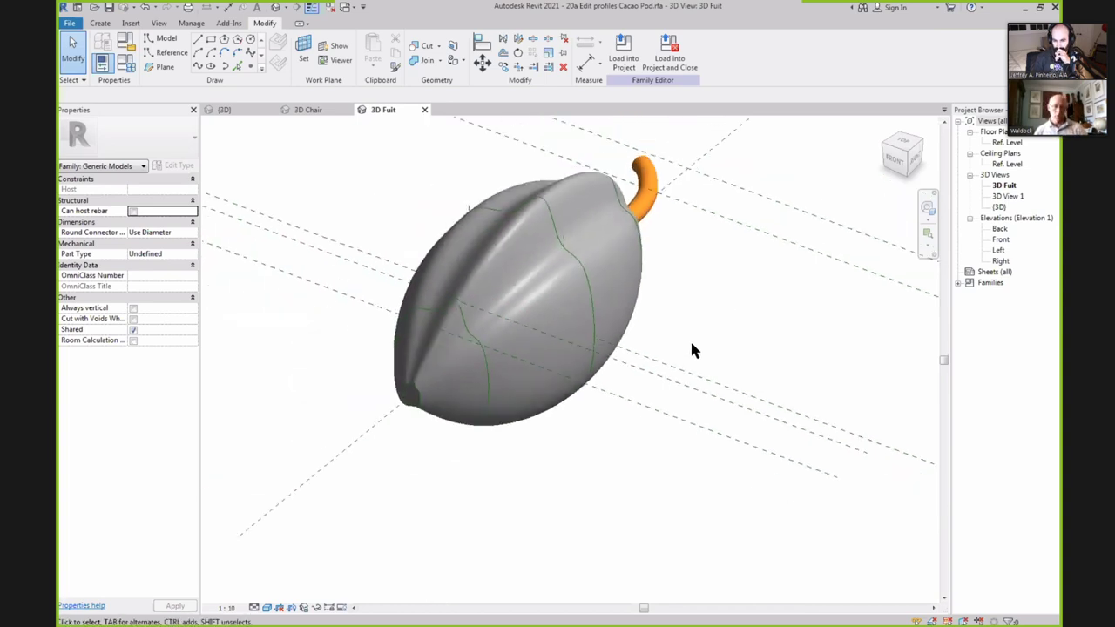
{"action": "middle_click_drag", "start_coordinate": [691, 348], "coordinate": [607, 321], "text": "shift"}
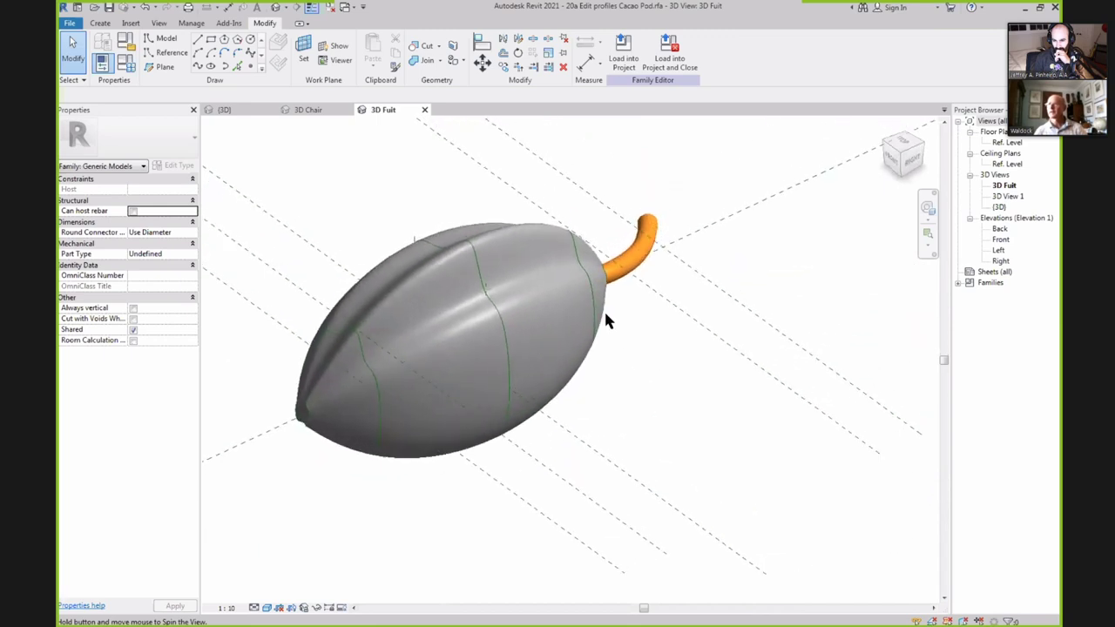
Review the Brown material assigned to the Fruit material parameter in the family types, and clear the form selection.
{"action": "left_click", "coordinate": [353, 207]}
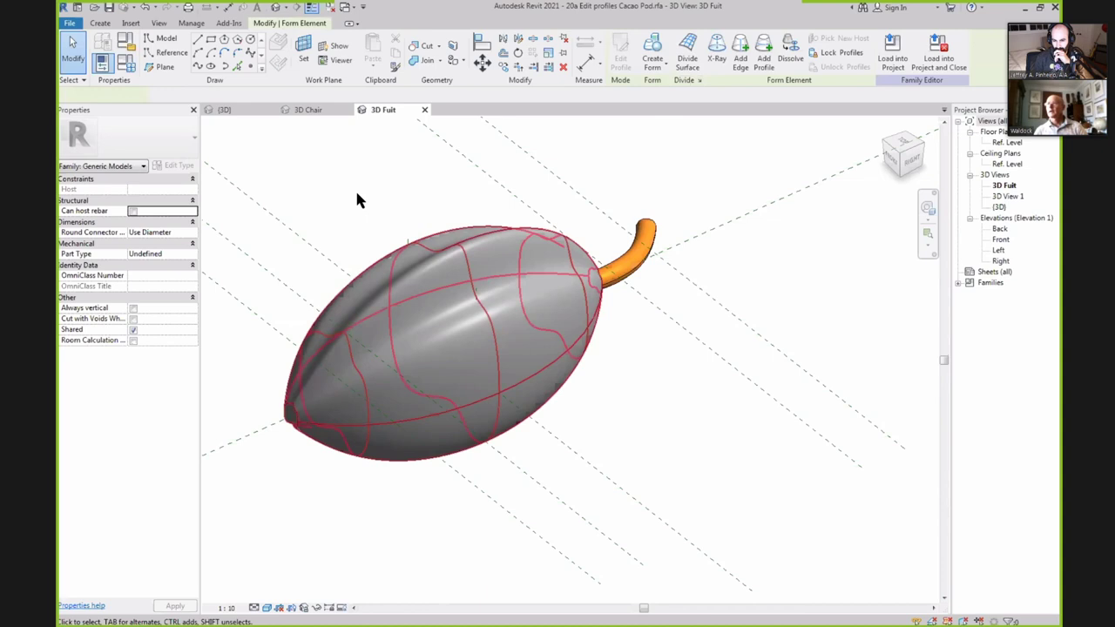
{"action": "left_click", "coordinate": [128, 63]}
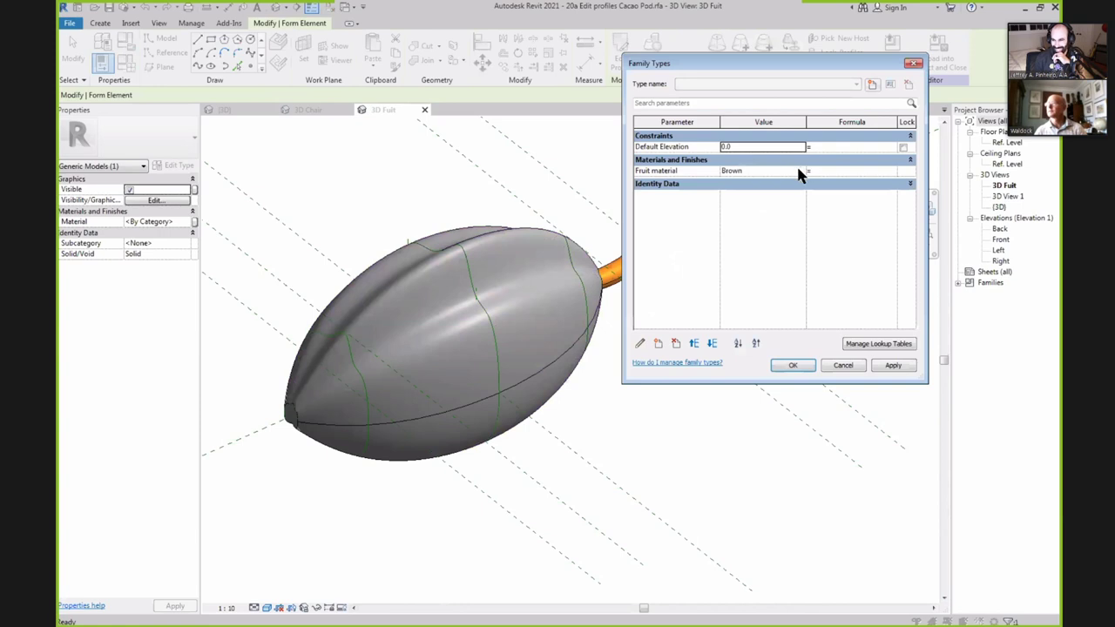
{"action": "left_click", "coordinate": [796, 171]}
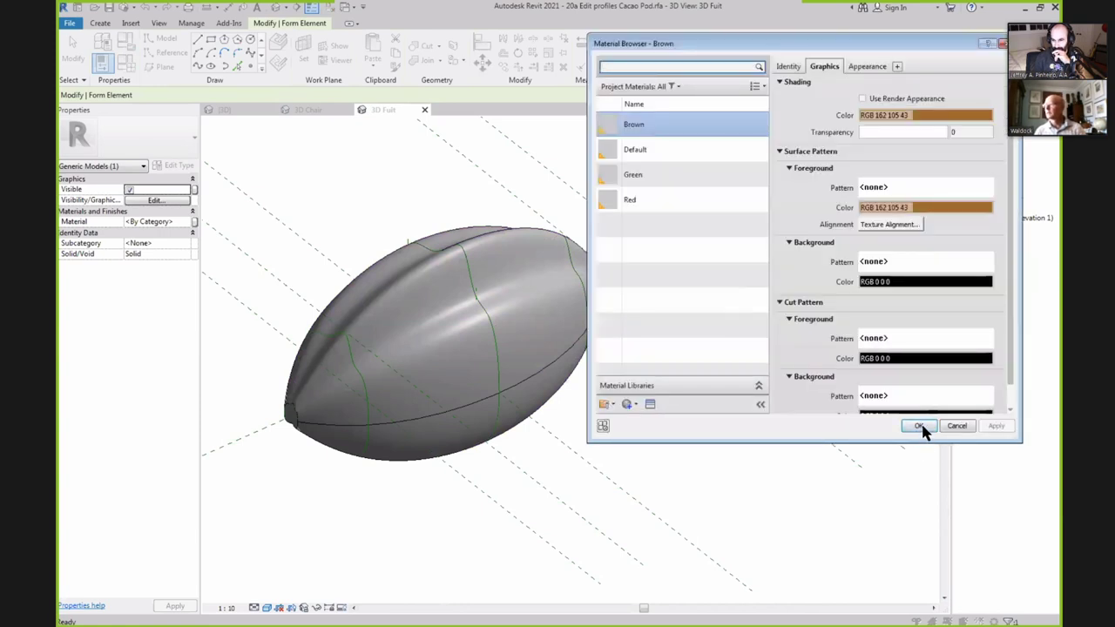
{"action": "left_click", "coordinate": [919, 425]}
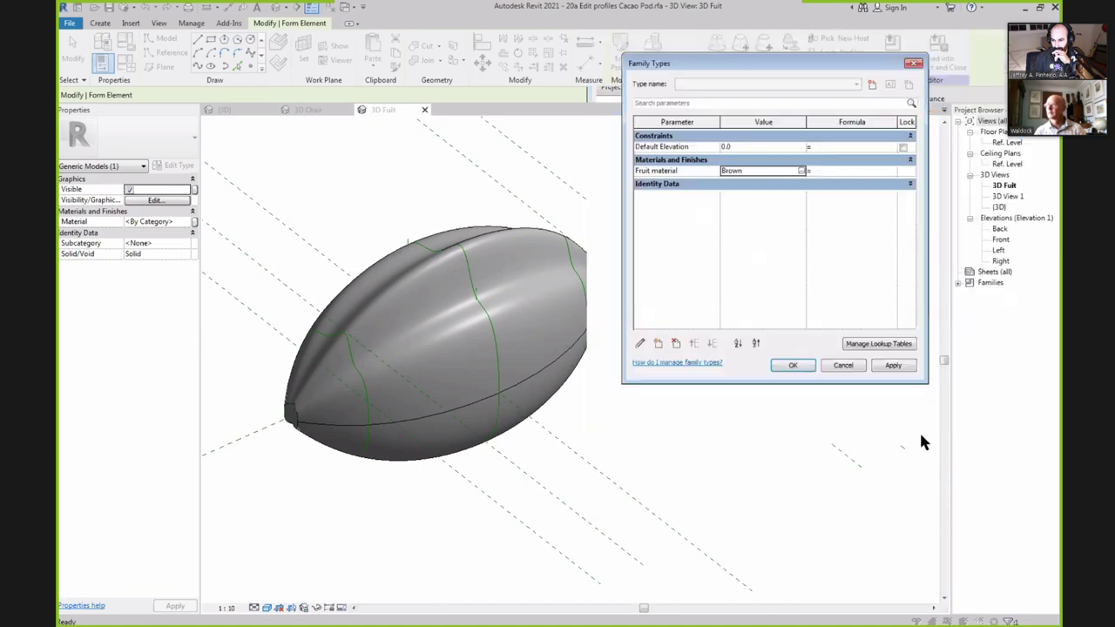
{"action": "left_click", "coordinate": [791, 366]}
{"action": "left_click", "coordinate": [764, 416]}
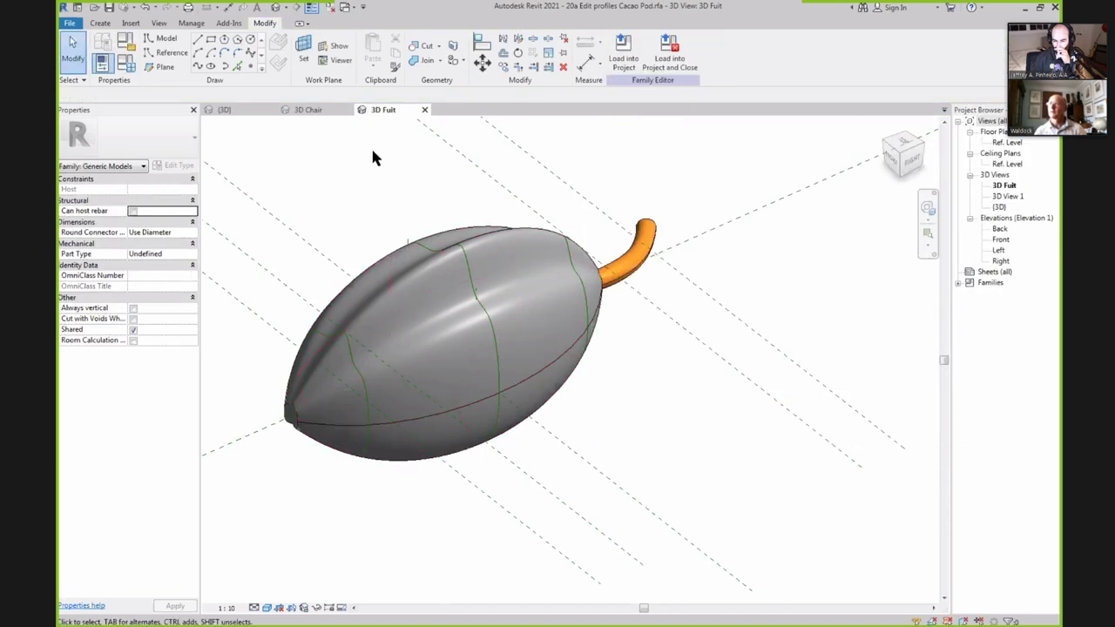
{"action": "left_click", "coordinate": [462, 233]}
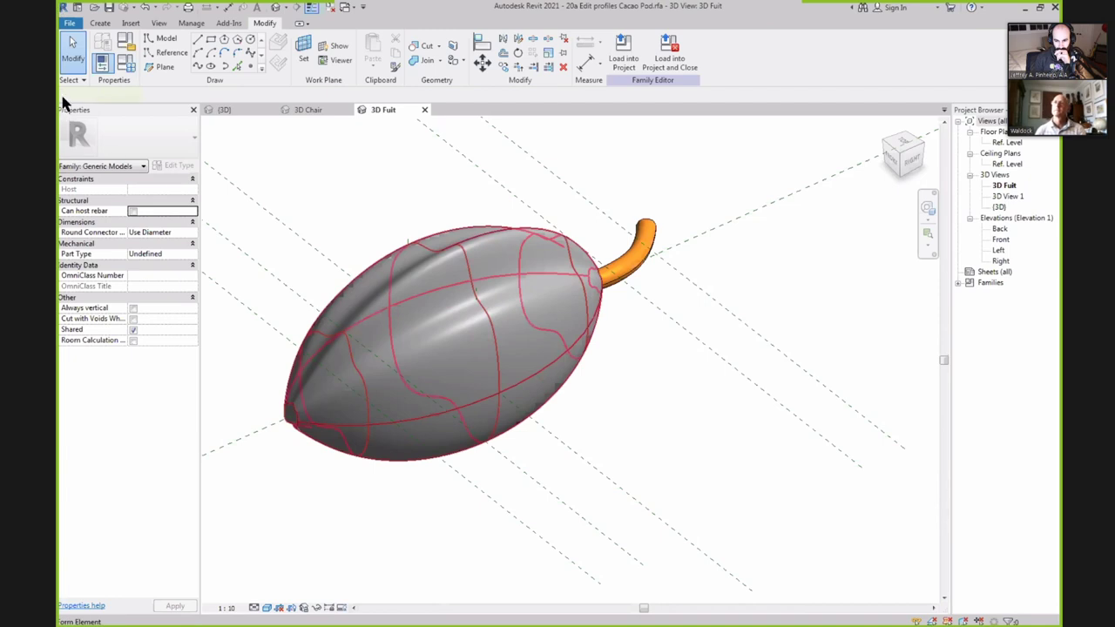
{"action": "key", "text": "Escape"}
{"action": "left_click", "coordinate": [127, 56]}
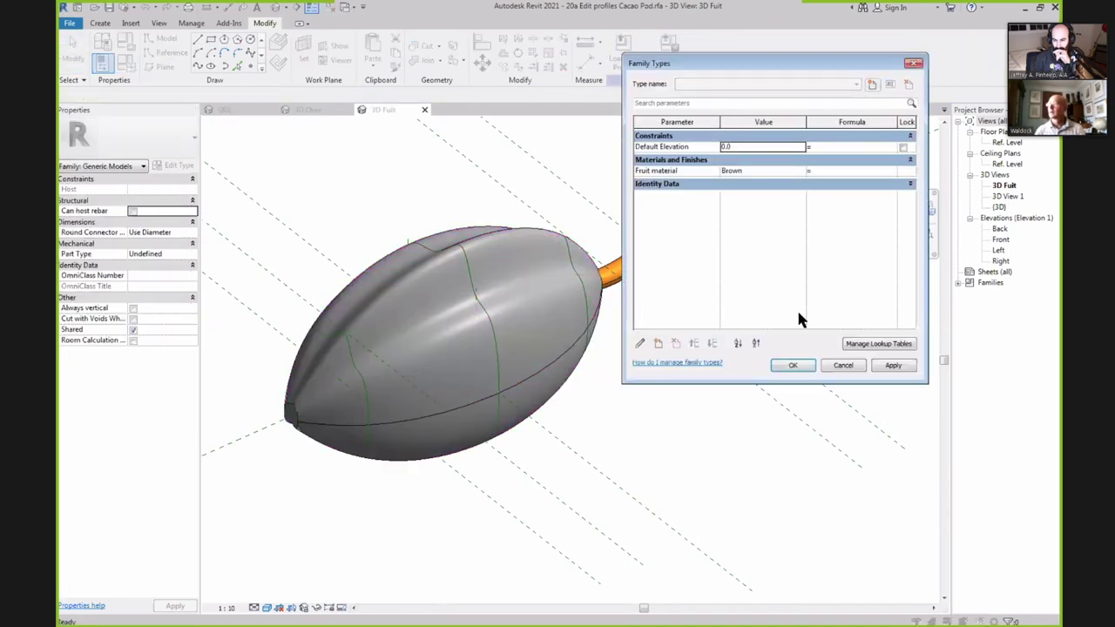
{"action": "left_click", "coordinate": [843, 364]}
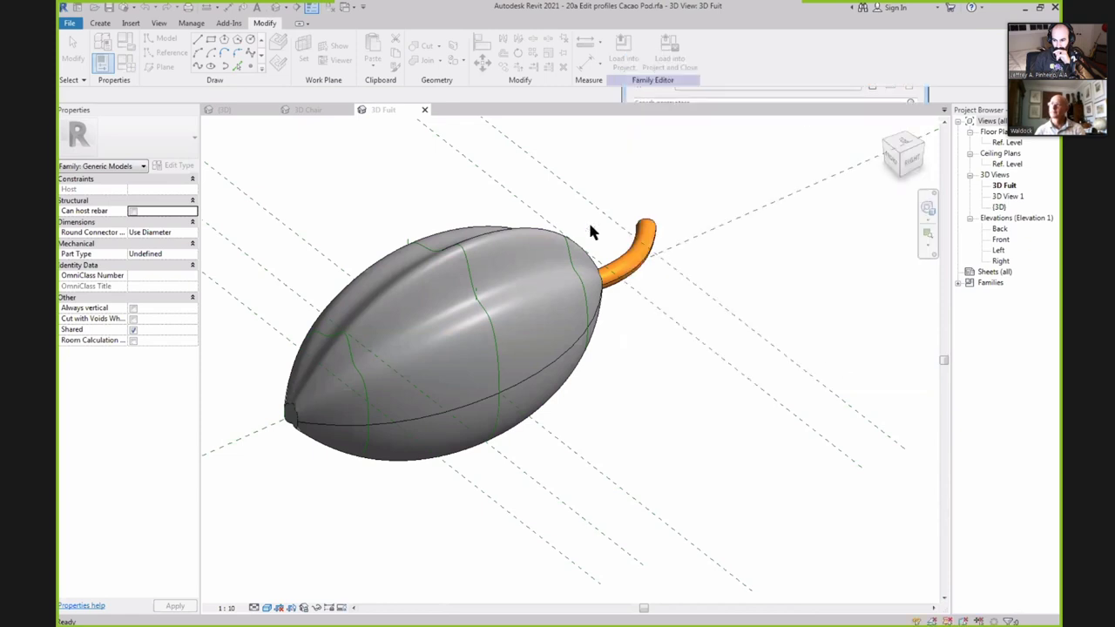
Associate the pod form's material with the Fruit material family parameter and clear the selection.
{"action": "left_click", "coordinate": [514, 225]}
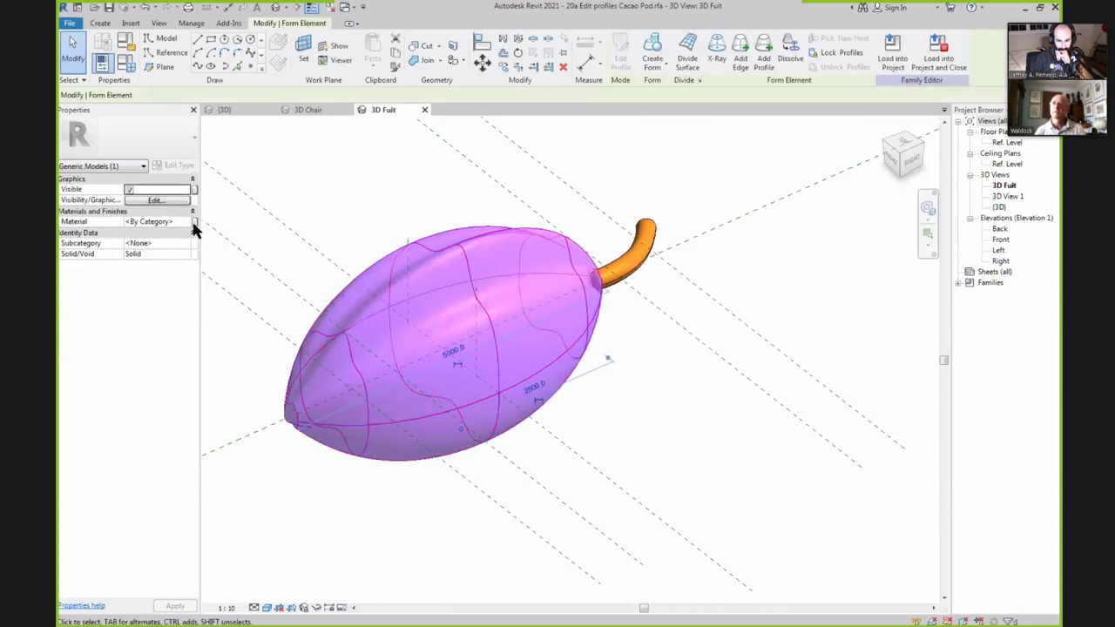
{"action": "left_click", "coordinate": [193, 222]}
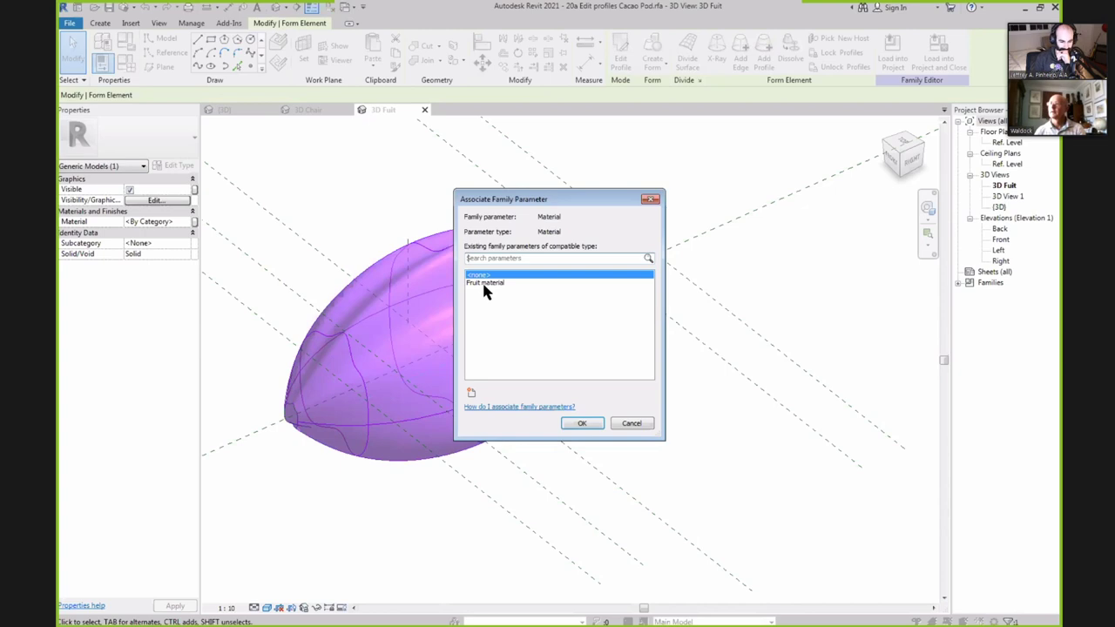
{"action": "left_click", "coordinate": [485, 284]}
{"action": "left_click", "coordinate": [582, 424]}
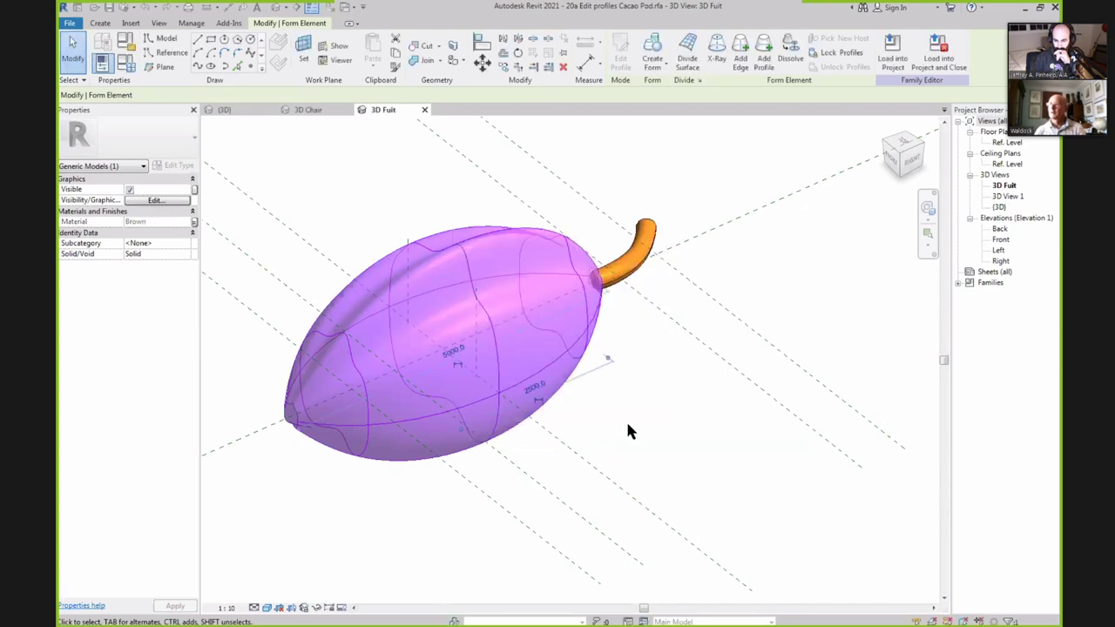
{"action": "left_click", "coordinate": [631, 431]}
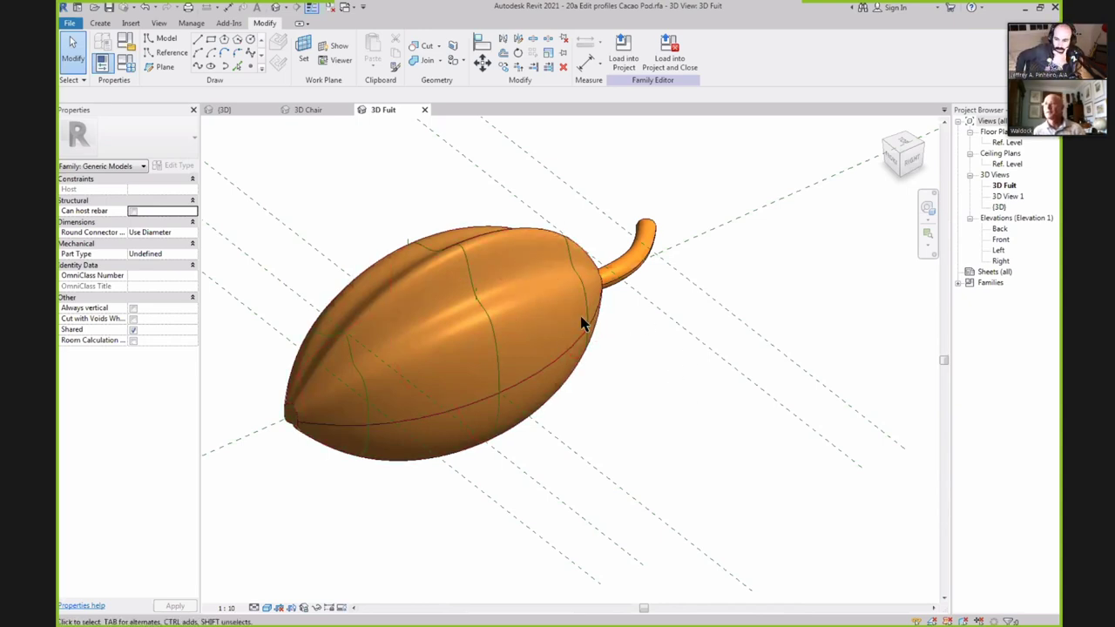
Examine the closed reference-line profile nearest the stem and how its control points shape the pod.
{"action": "key", "text": "Tab"}
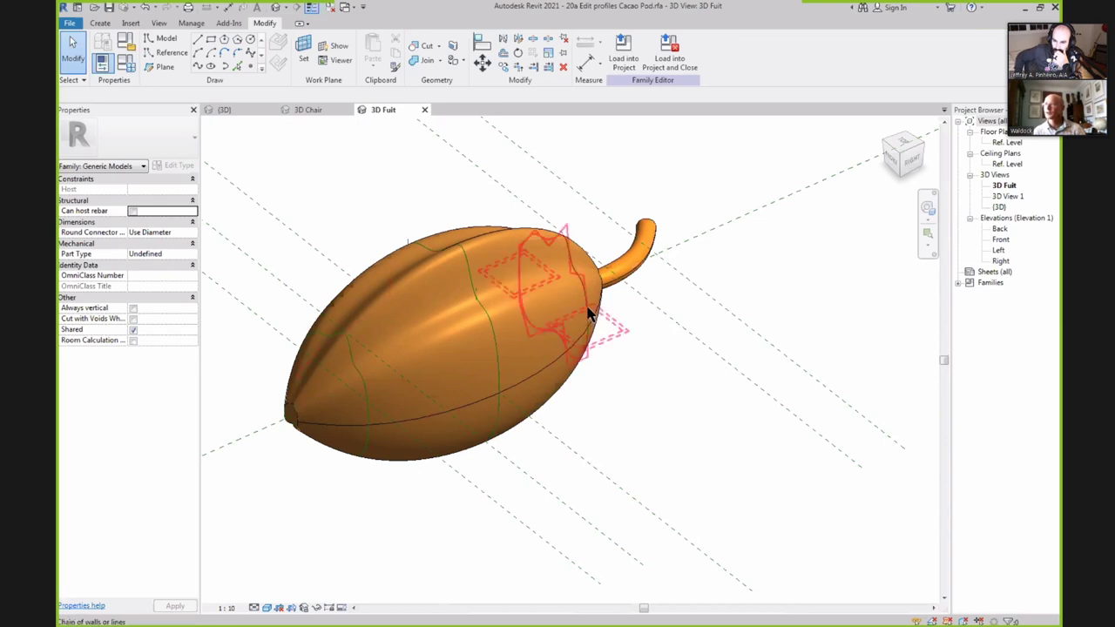
{"action": "left_click", "coordinate": [588, 315]}
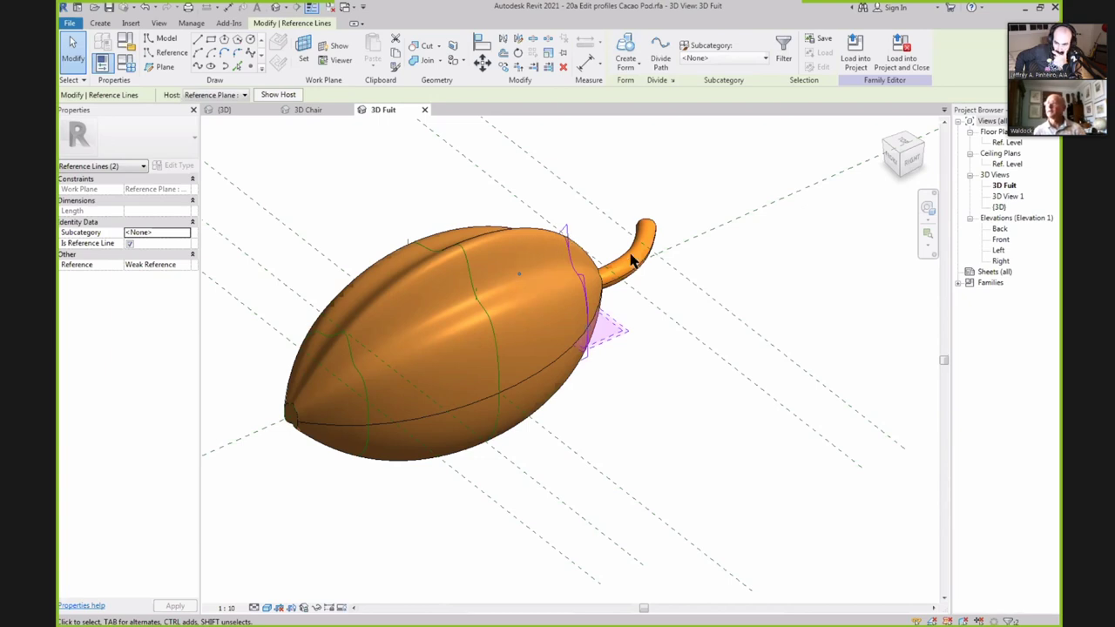
{"action": "scroll", "coordinate": [650, 330], "scroll_direction": "up", "scroll_amount": 5}
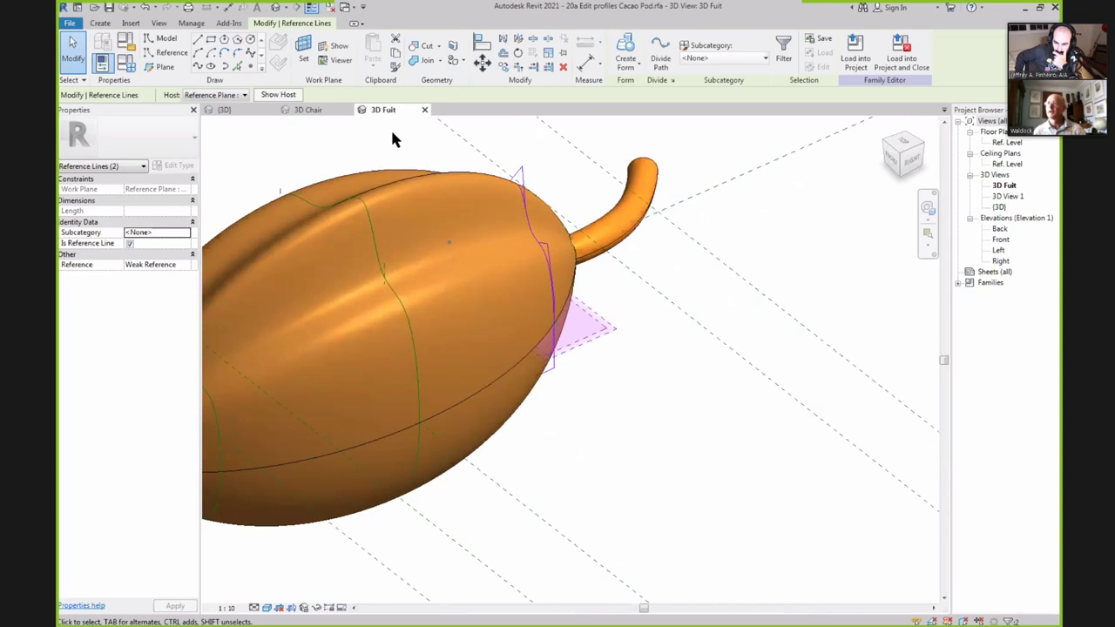
{"action": "left_click", "coordinate": [393, 137]}
{"action": "left_click", "coordinate": [528, 216]}
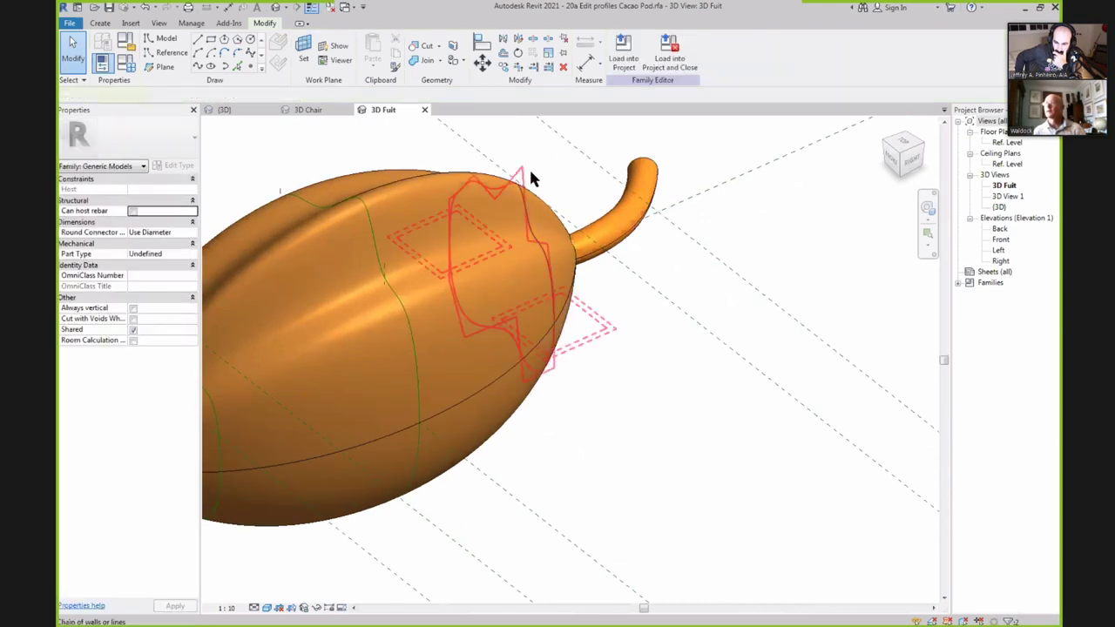
{"action": "left_click", "coordinate": [528, 172]}
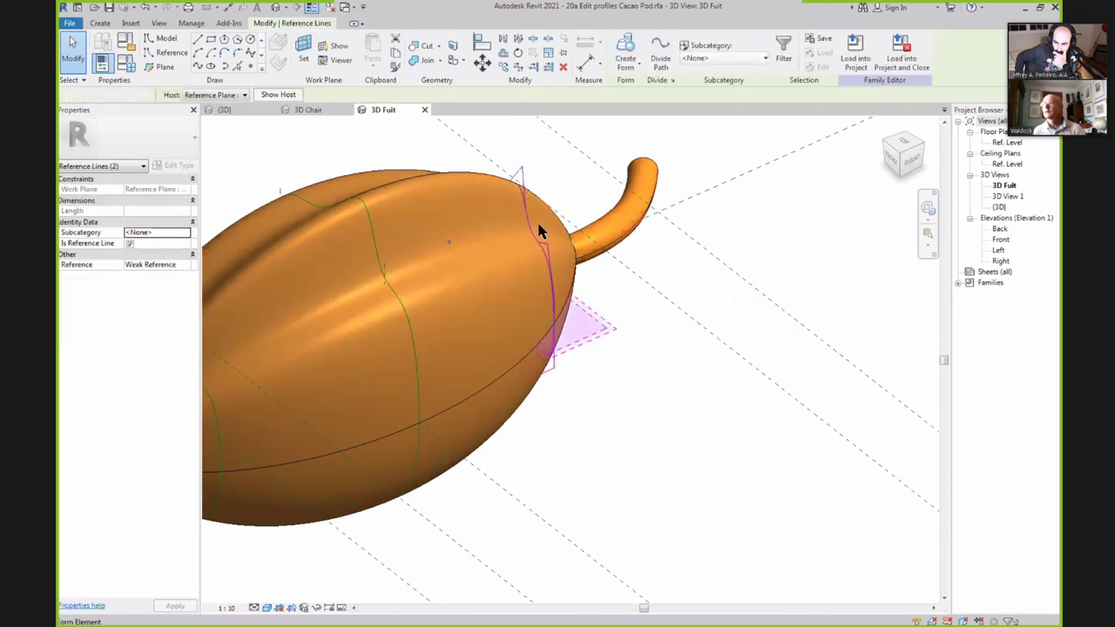
{"action": "key", "text": "Escape"}
{"action": "left_click", "coordinate": [550, 263]}
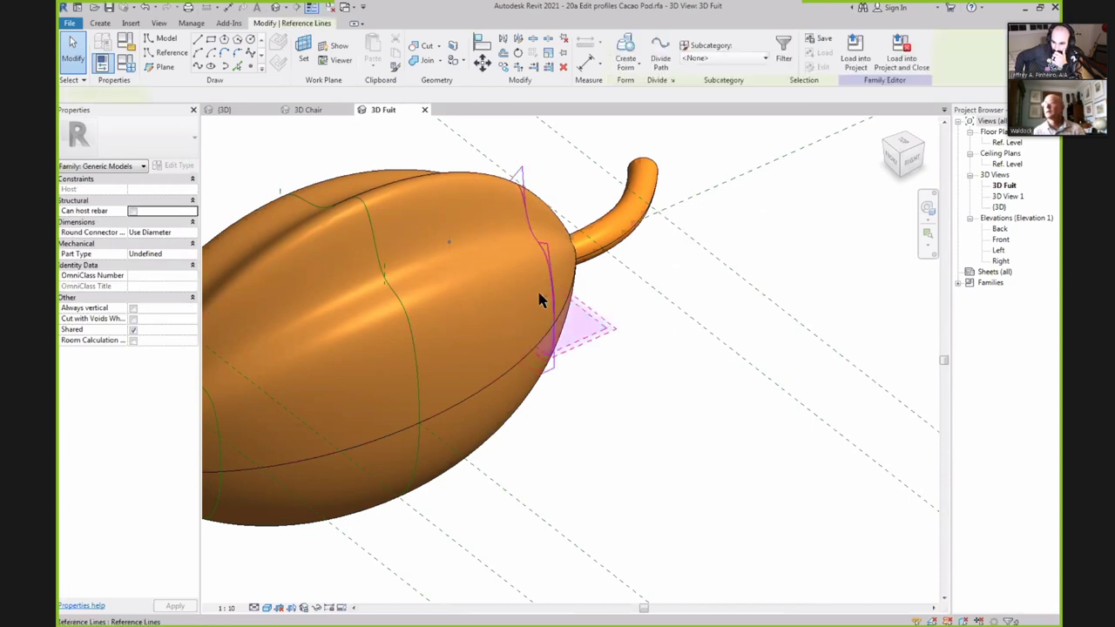
{"action": "scroll", "coordinate": [549, 276], "scroll_direction": "up", "scroll_amount": 3}
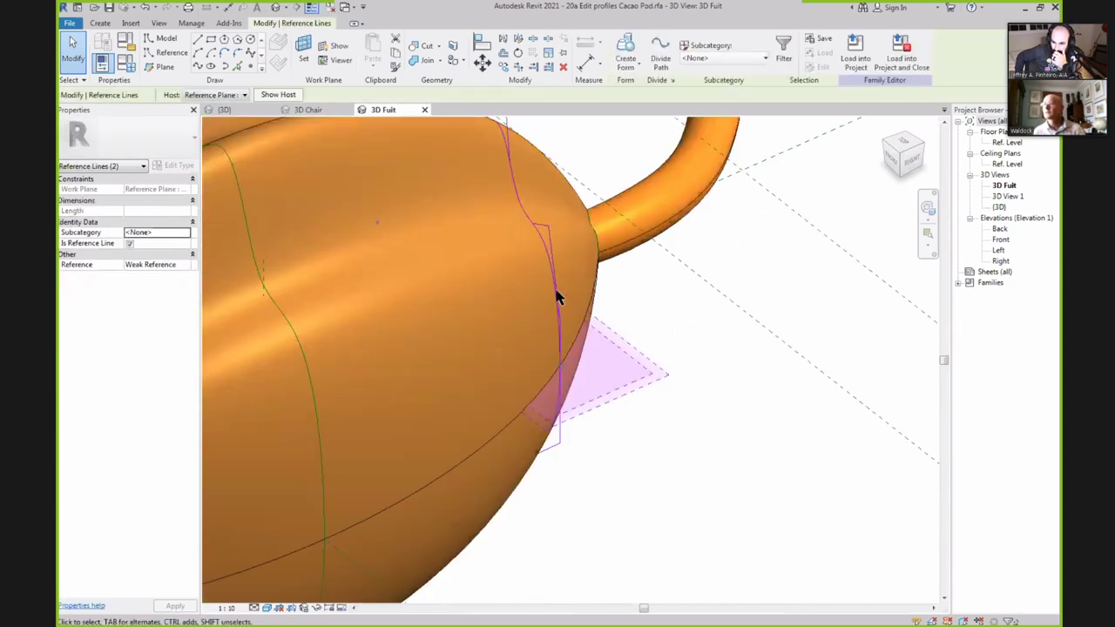
{"action": "middle_click_drag", "start_coordinate": [558, 292], "coordinate": [515, 258], "text": "shift"}
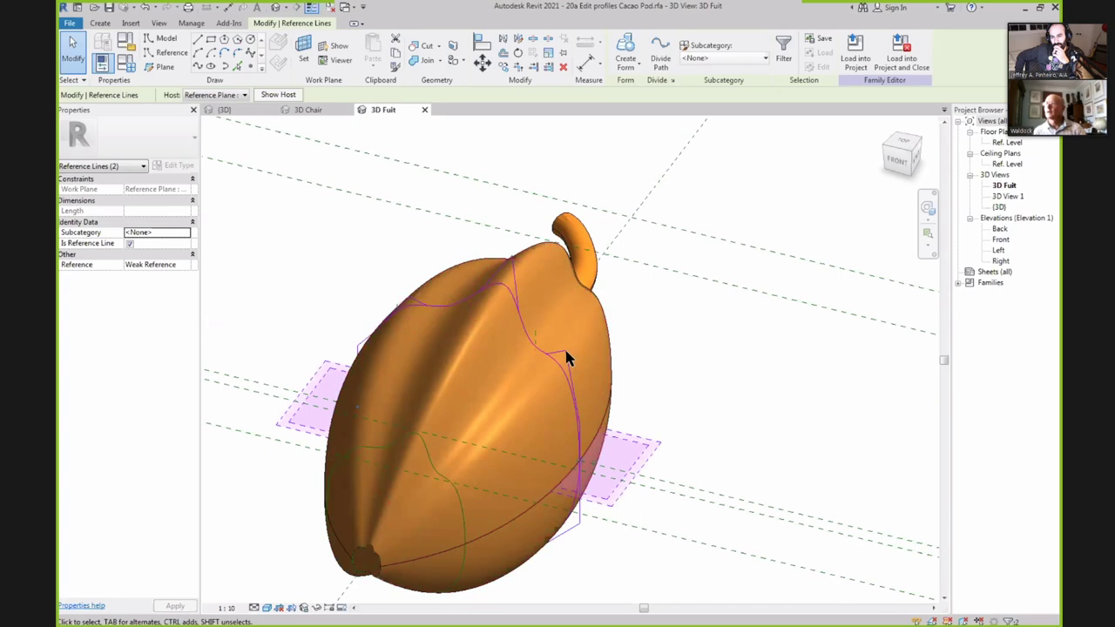
Examine the large middle profile's spline control points from the front and the side of the pod.
{"action": "key", "text": "Escape"}
{"action": "scroll", "coordinate": [610, 363], "scroll_direction": "up", "scroll_amount": 3}
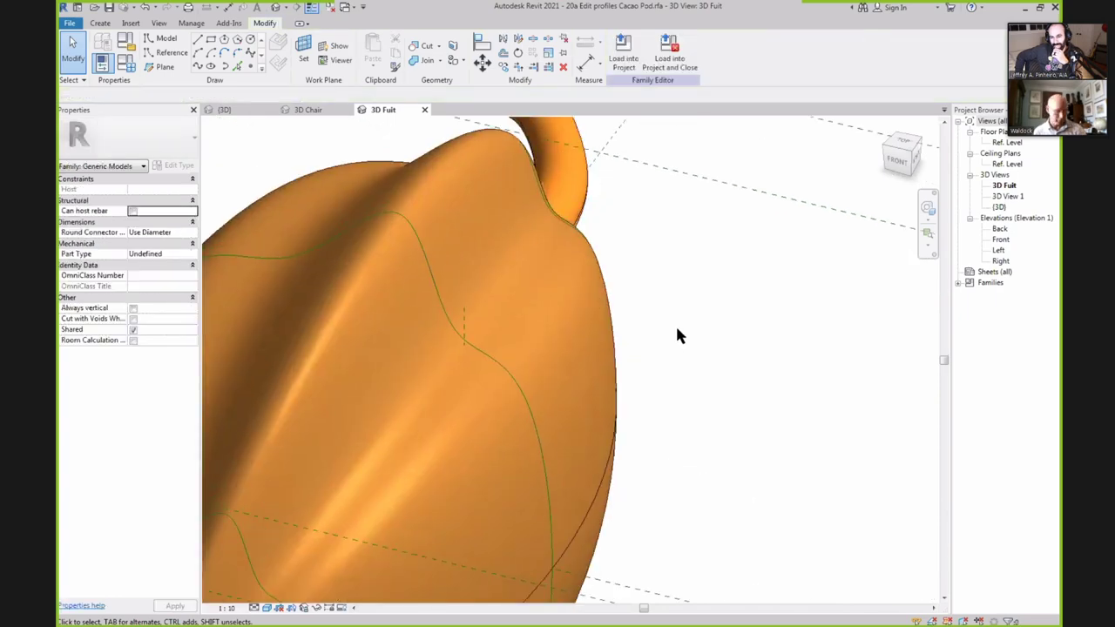
{"action": "middle_click_drag", "start_coordinate": [679, 344], "coordinate": [600, 256], "text": "shift"}
{"action": "scroll", "coordinate": [650, 323], "scroll_direction": "down", "scroll_amount": 2}
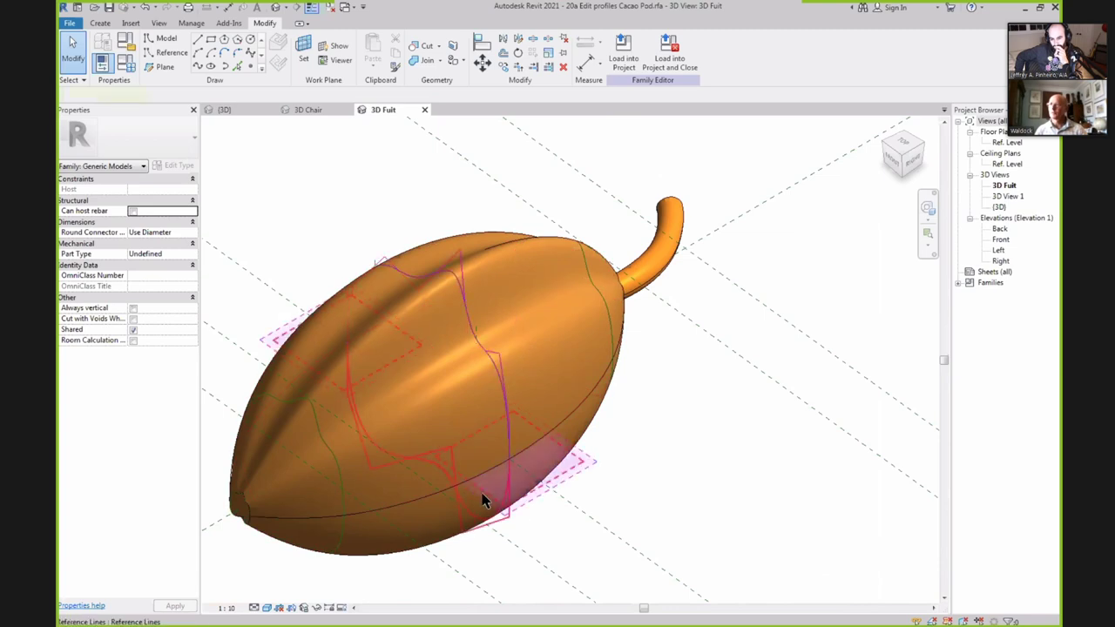
{"action": "left_click", "coordinate": [484, 501]}
{"action": "mouse_move", "coordinate": [518, 495]}
{"action": "middle_mouse_down", "text": "shift"}
{"action": "mouse_move", "coordinate": [575, 427]}
{"action": "mouse_move", "coordinate": [593, 354]}
{"action": "mouse_move", "coordinate": [613, 327]}
{"action": "mouse_move", "coordinate": [532, 326]}
{"action": "mouse_move", "coordinate": [532, 353]}
{"action": "mouse_move", "coordinate": [538, 329]}
{"action": "middle_mouse_up", "text": "shift"}
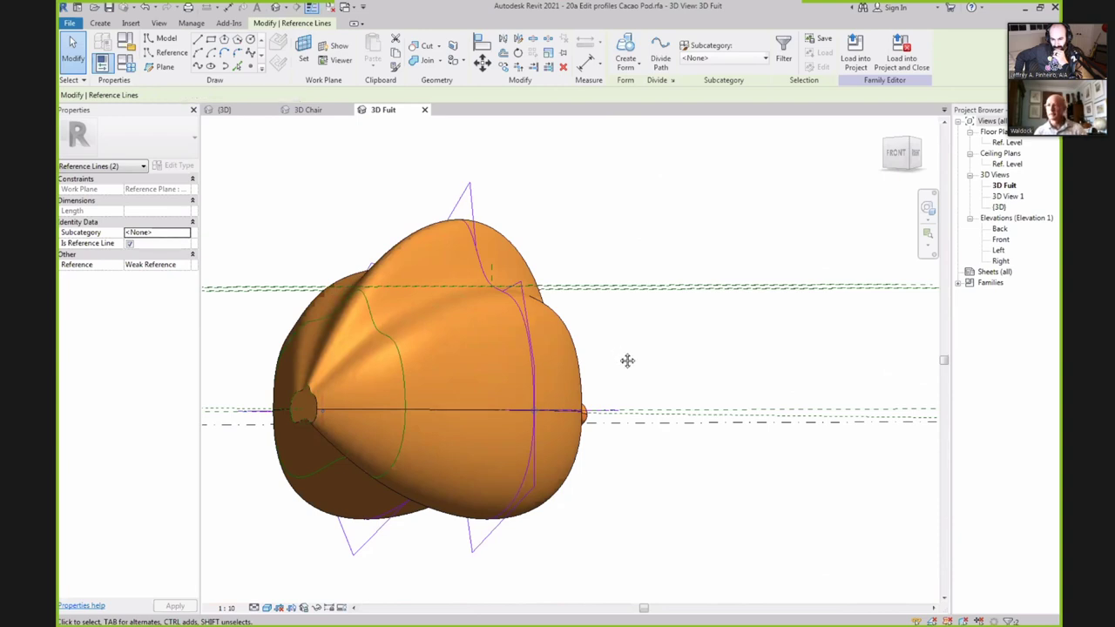
{"action": "middle_click_drag", "start_coordinate": [592, 390], "coordinate": [607, 488], "text": "shift"}
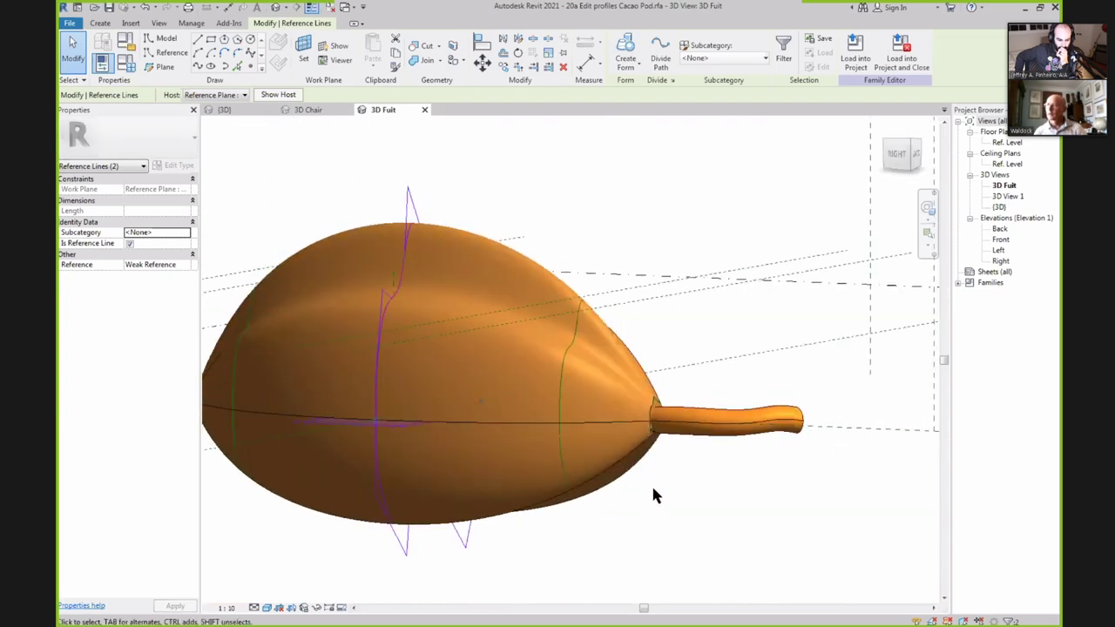
Change the small green curved form on the pod's stem-end face from solid to void.
{"action": "left_click", "coordinate": [653, 486]}
{"action": "scroll", "coordinate": [657, 488], "scroll_direction": "up", "scroll_amount": 2}
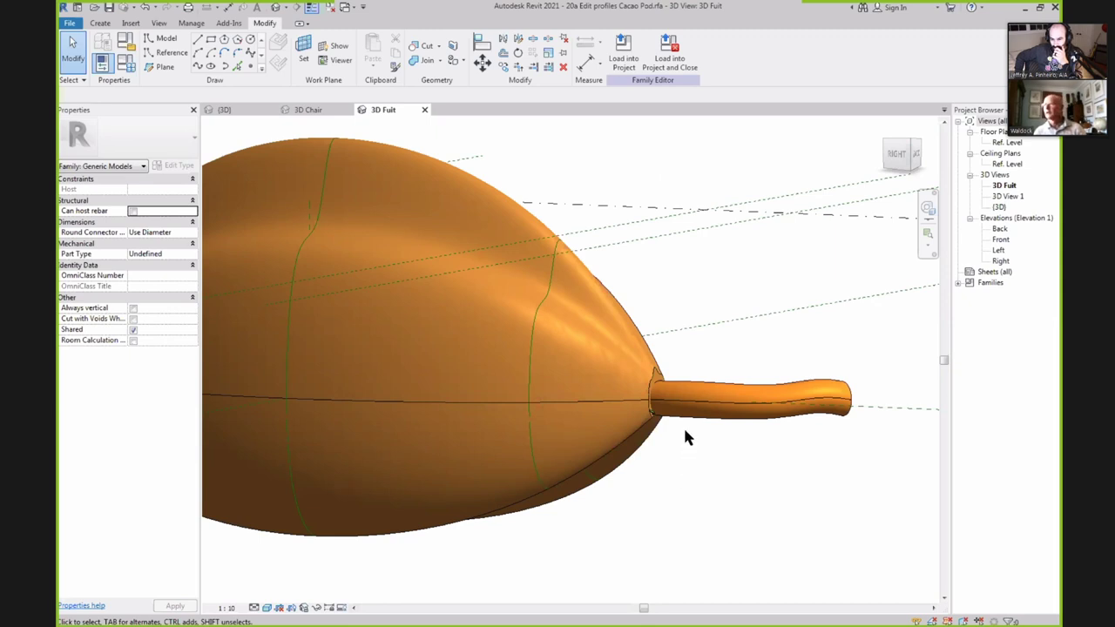
{"action": "scroll", "coordinate": [683, 425], "scroll_direction": "up", "scroll_amount": 5}
{"action": "scroll", "coordinate": [652, 424], "scroll_direction": "up", "scroll_amount": 5}
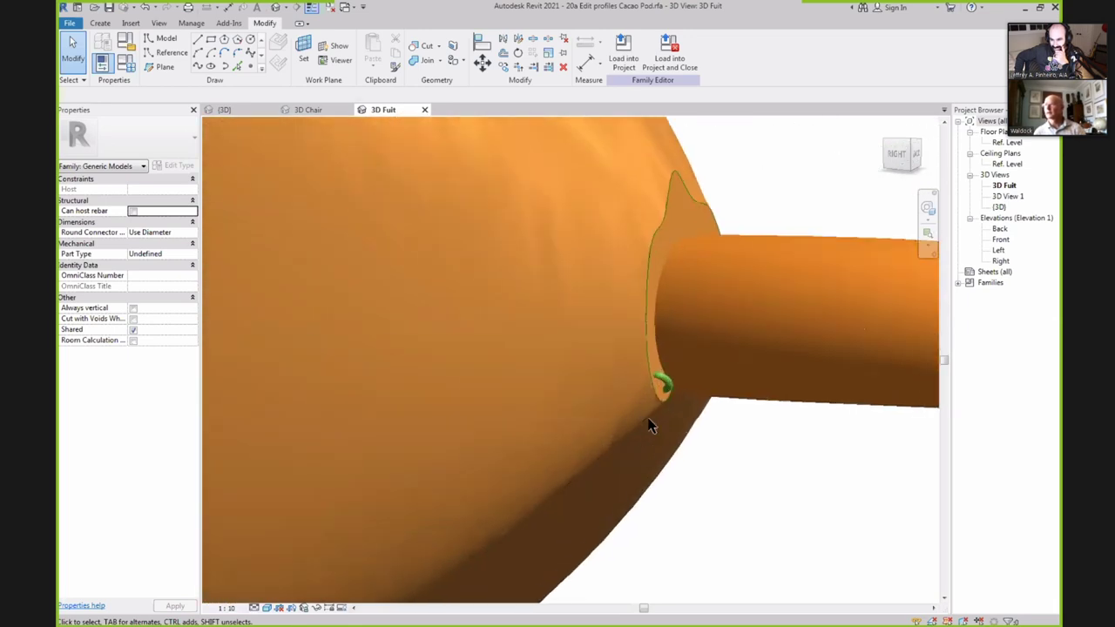
{"action": "middle_click_drag", "start_coordinate": [696, 415], "coordinate": [658, 376], "text": "shift"}
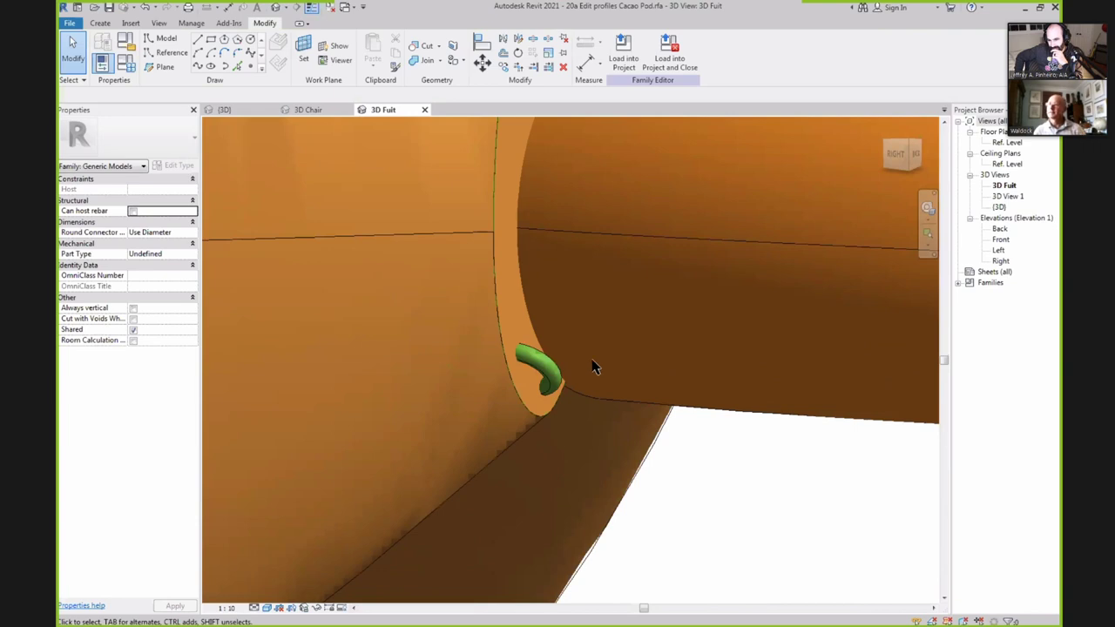
{"action": "left_click", "coordinate": [525, 364]}
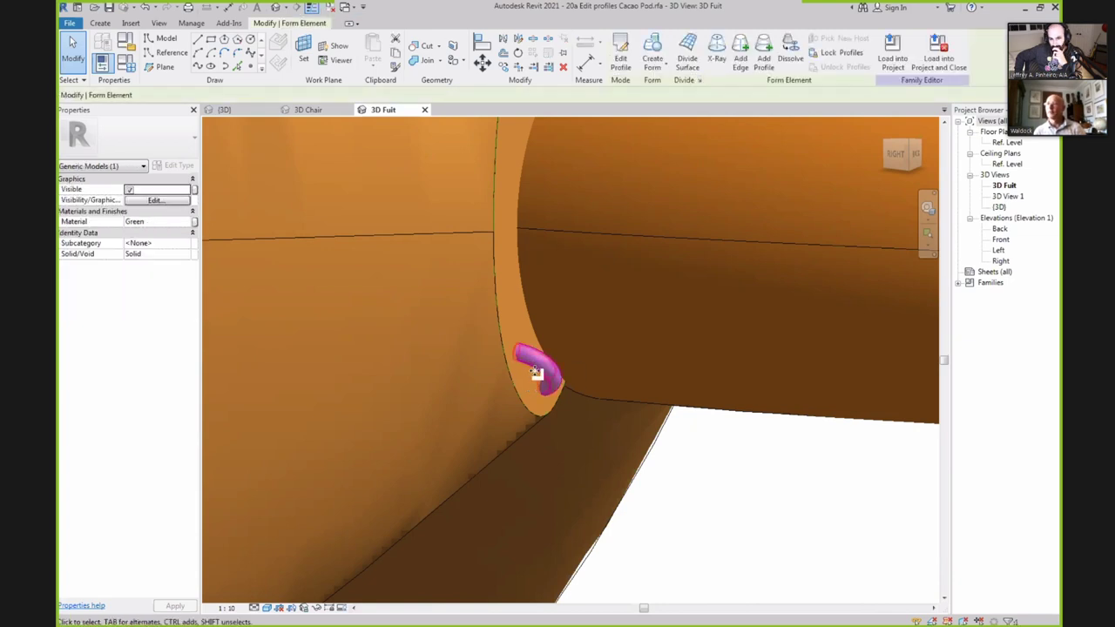
{"action": "left_click", "coordinate": [185, 253]}
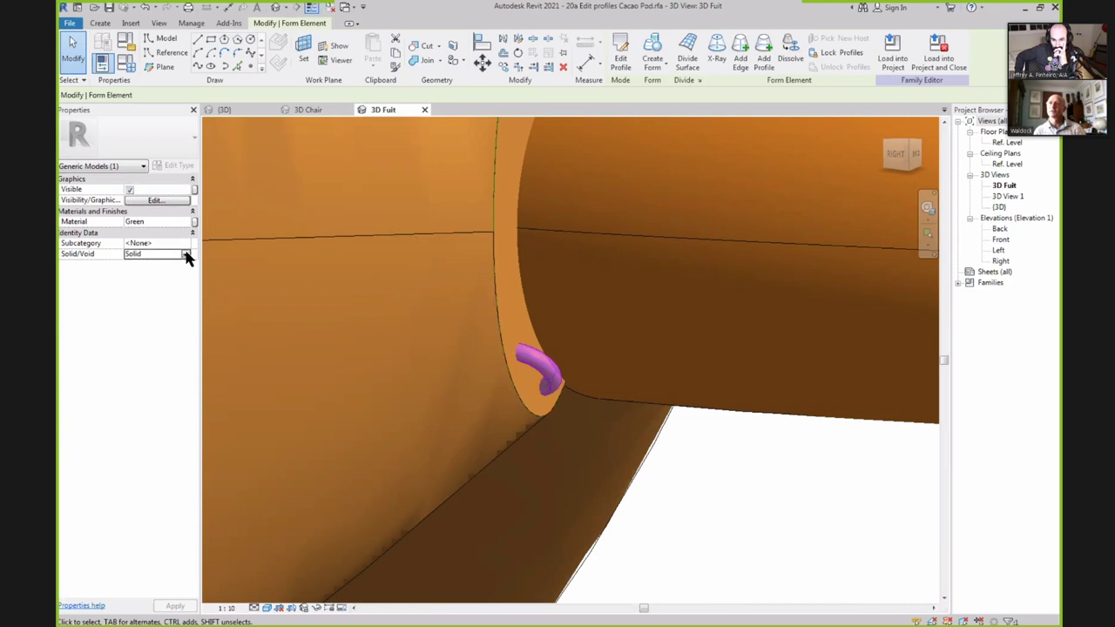
{"action": "left_click", "coordinate": [187, 254]}
{"action": "left_click", "coordinate": [137, 275]}
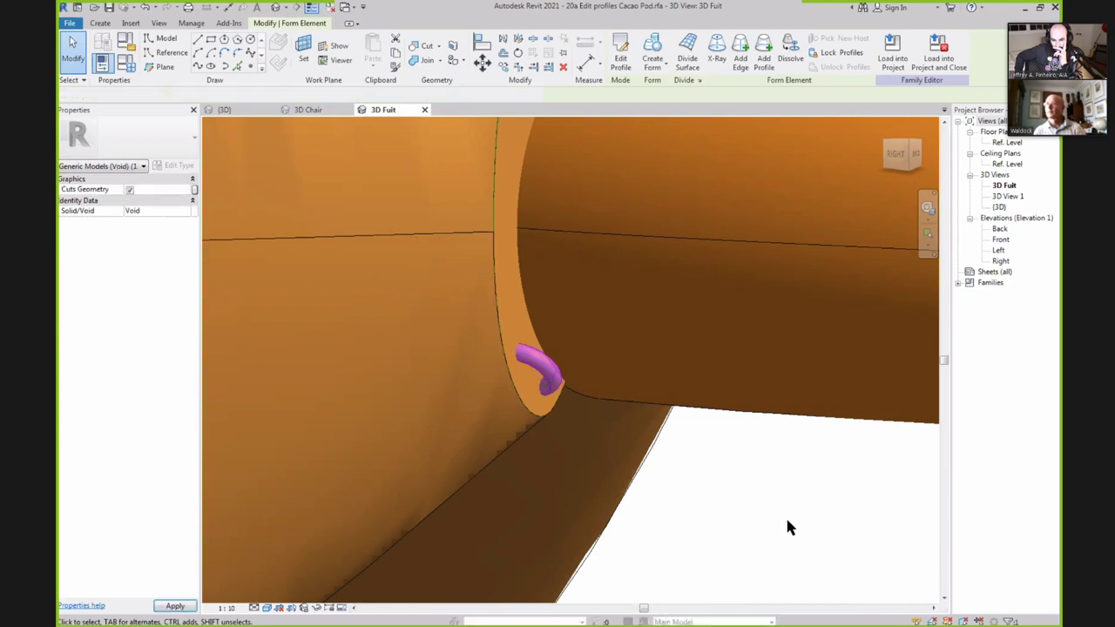
{"action": "left_click", "coordinate": [659, 473]}
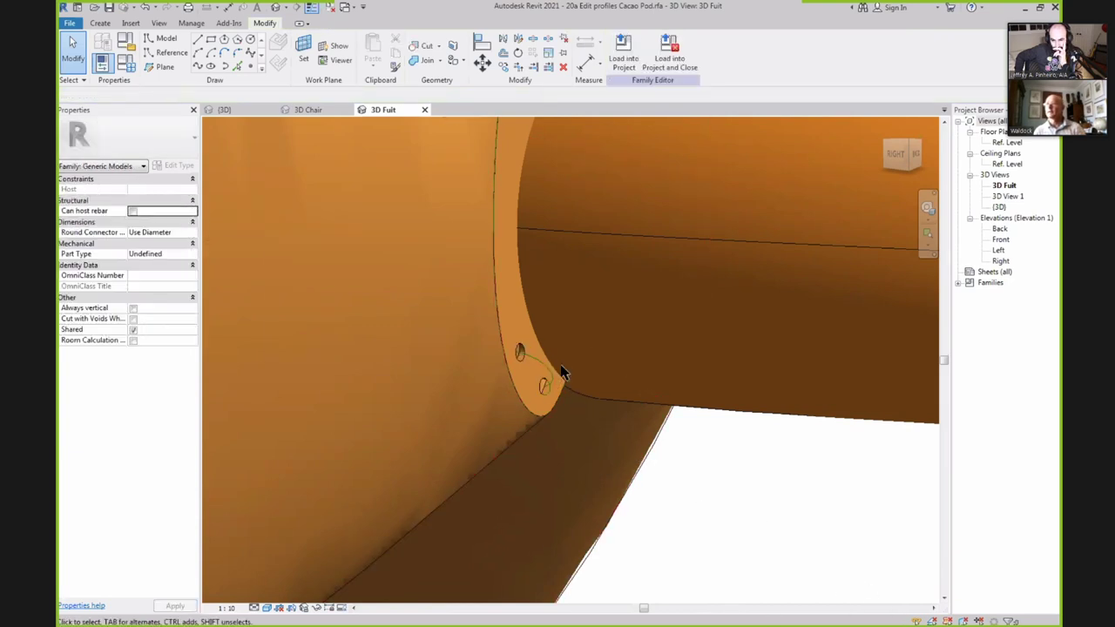
Examine the void cut in the stem-end face up close and check the whole pod form.
{"action": "scroll", "coordinate": [519, 359], "scroll_direction": "up", "scroll_amount": 3}
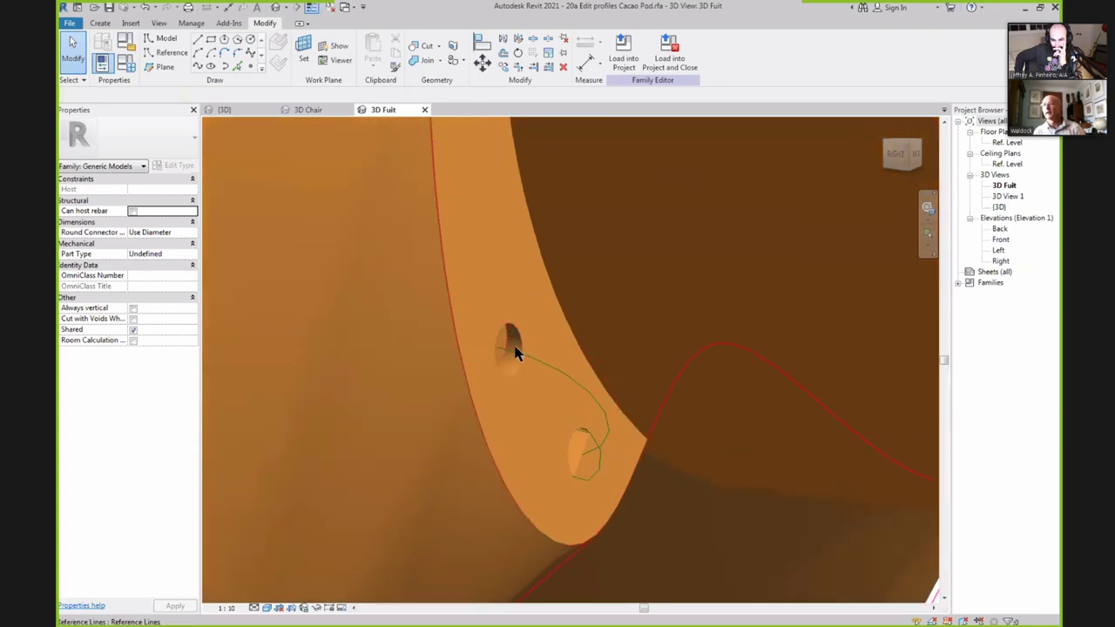
{"action": "mouse_move", "coordinate": [605, 363]}
{"action": "middle_mouse_down", "text": "shift"}
{"action": "mouse_move", "coordinate": [592, 343]}
{"action": "mouse_move", "coordinate": [607, 364]}
{"action": "middle_mouse_up", "text": "shift"}
{"action": "scroll", "coordinate": [695, 448], "scroll_direction": "down", "scroll_amount": 5}
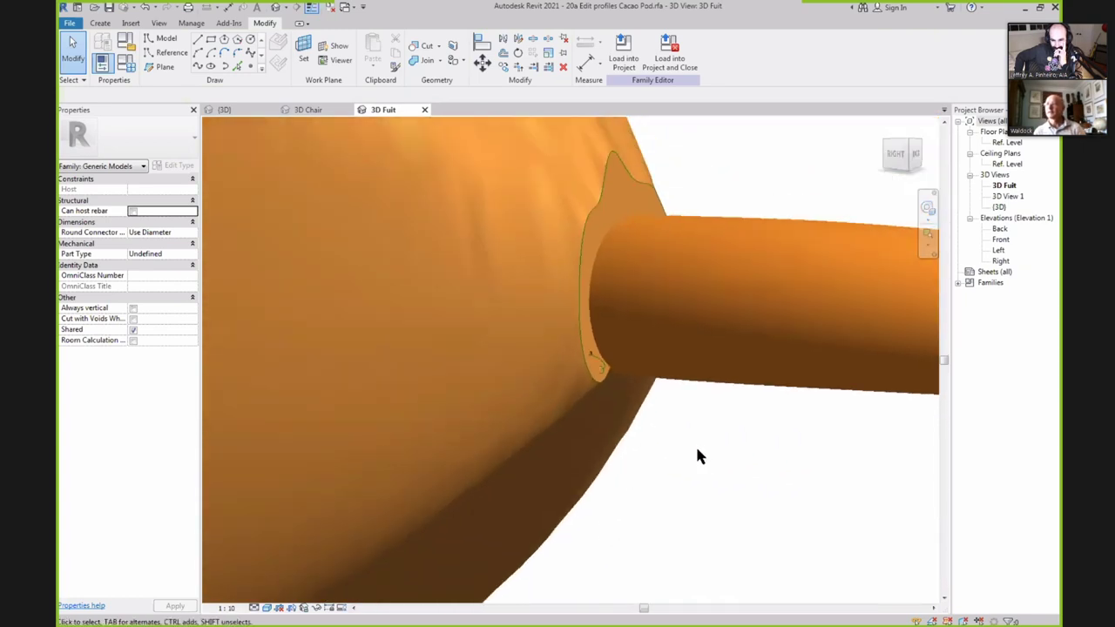
{"action": "scroll", "coordinate": [609, 496], "scroll_direction": "up", "scroll_amount": 2}
{"action": "middle_click_drag", "start_coordinate": [607, 505], "coordinate": [629, 505], "text": "shift"}
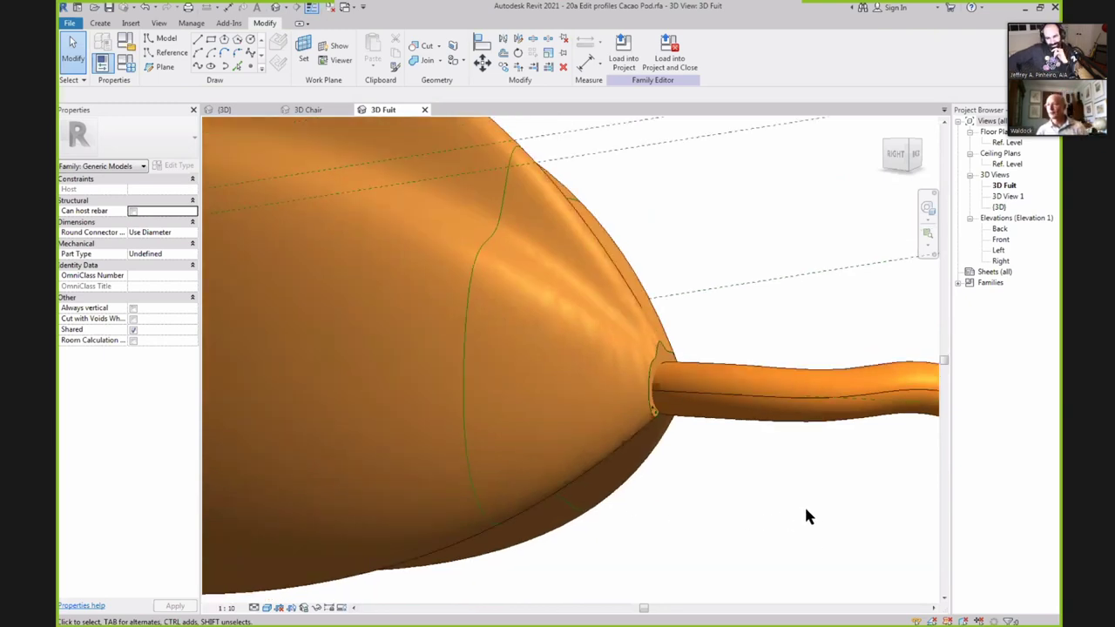
{"action": "scroll", "coordinate": [801, 514], "scroll_direction": "down", "scroll_amount": 2}
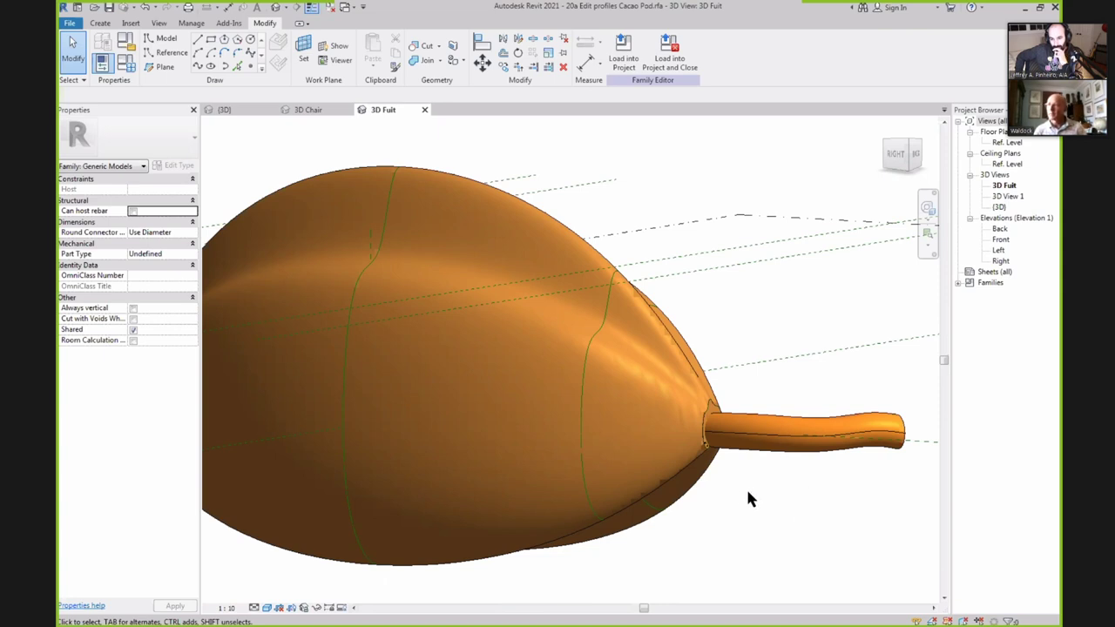
{"action": "left_click", "coordinate": [688, 491]}
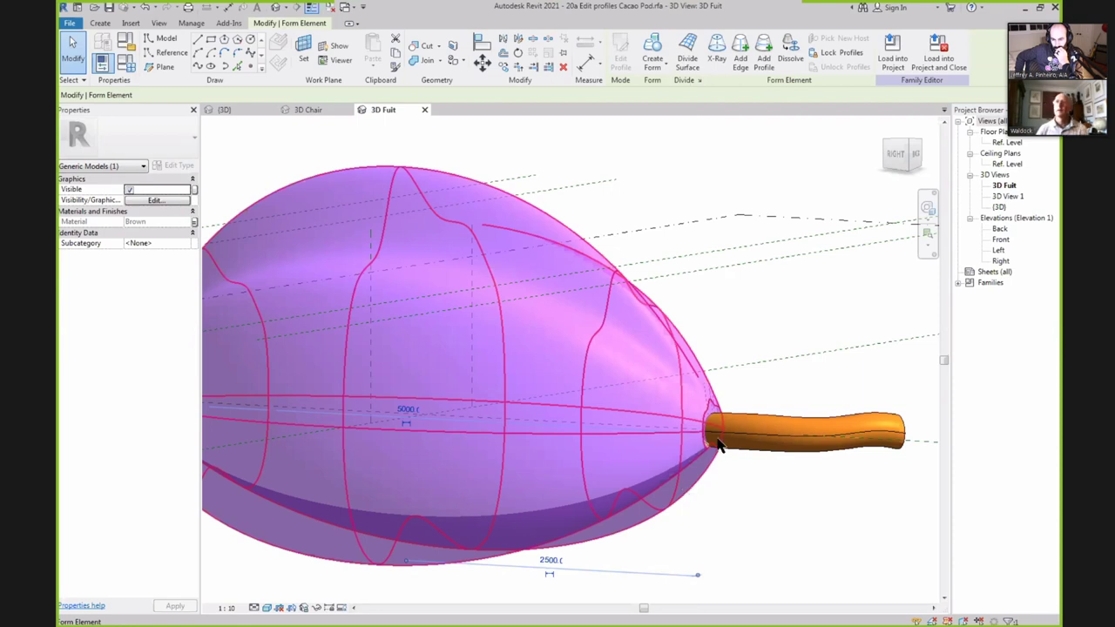
{"action": "left_click", "coordinate": [745, 301]}
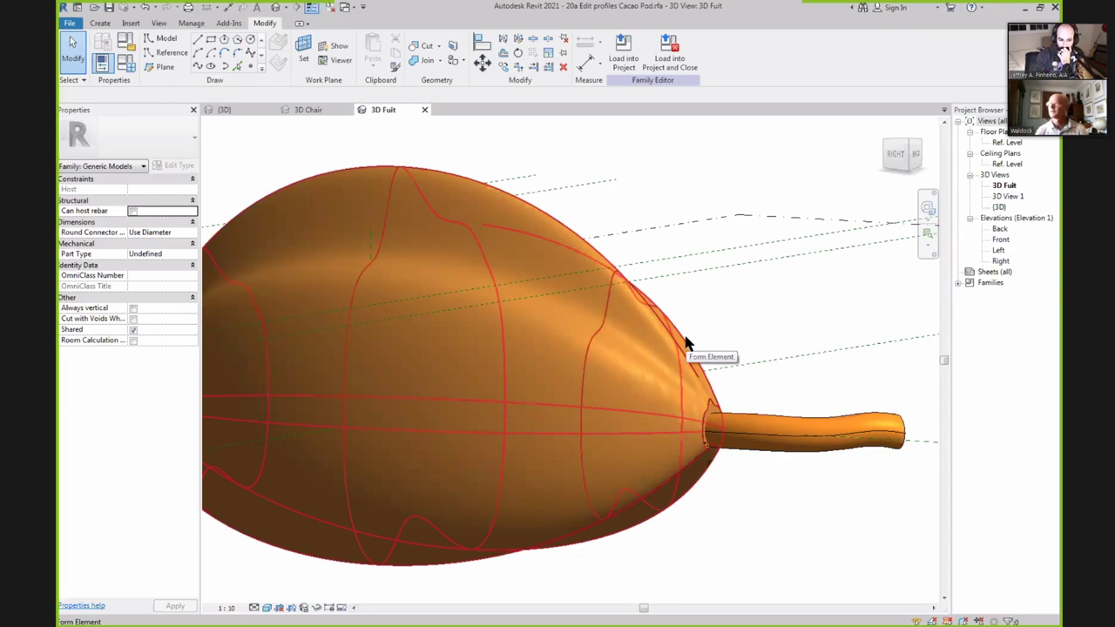
Temporarily isolate the pod's joined solid geometry to inspect it without the stem, and reset the temporary isolation.
{"action": "key", "text": "Tab"}
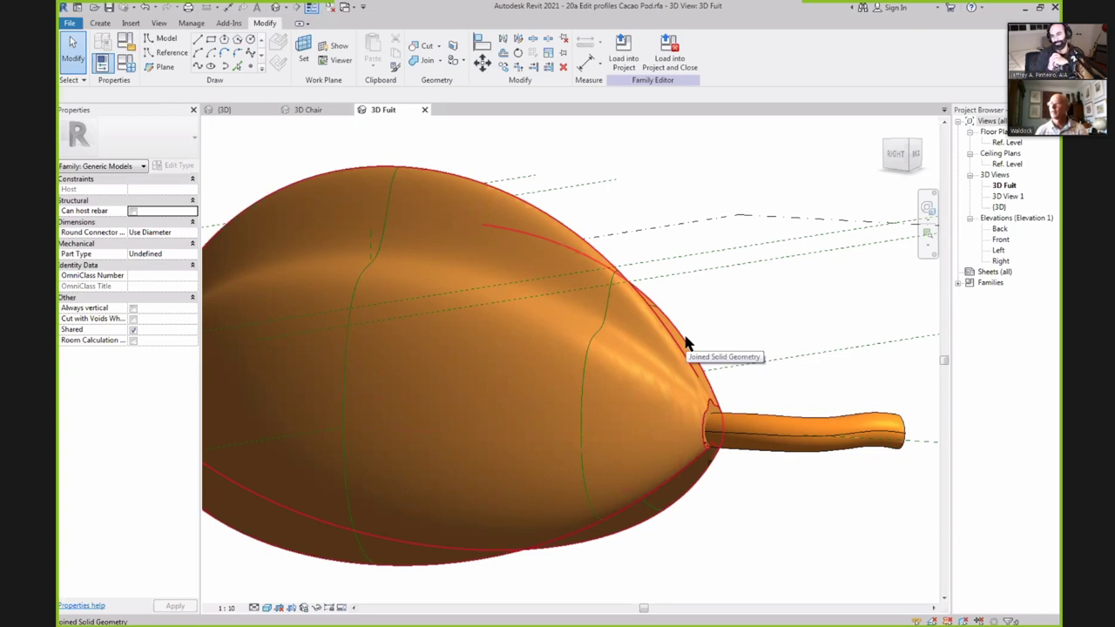
{"action": "left_click", "coordinate": [688, 342]}
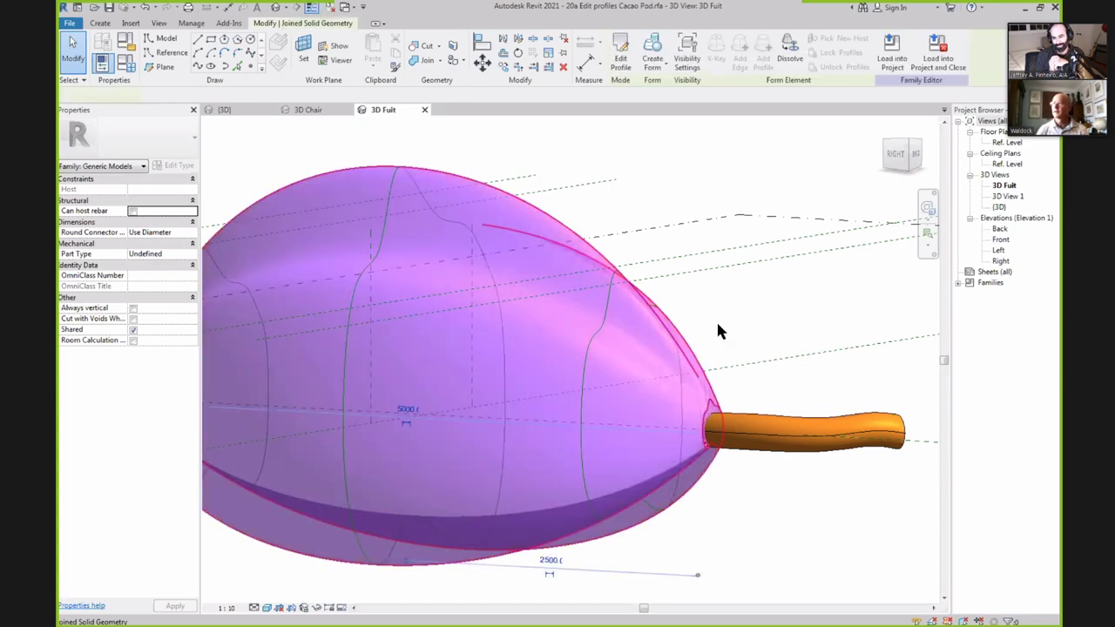
{"action": "left_click", "coordinate": [319, 608]}
{"action": "left_click", "coordinate": [351, 568]}
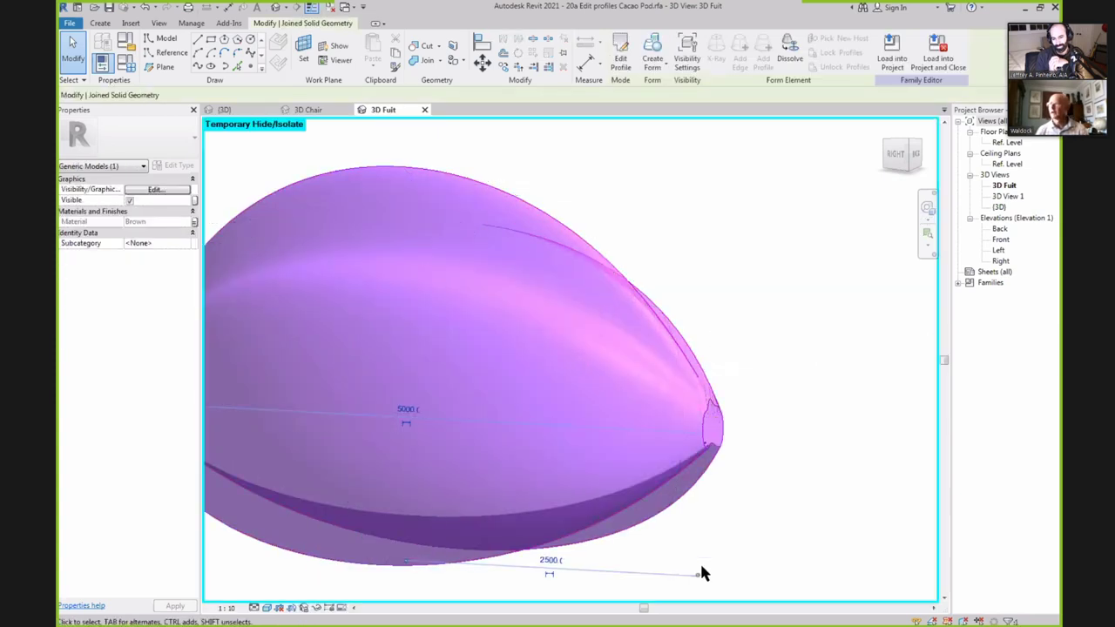
{"action": "left_click", "coordinate": [755, 533]}
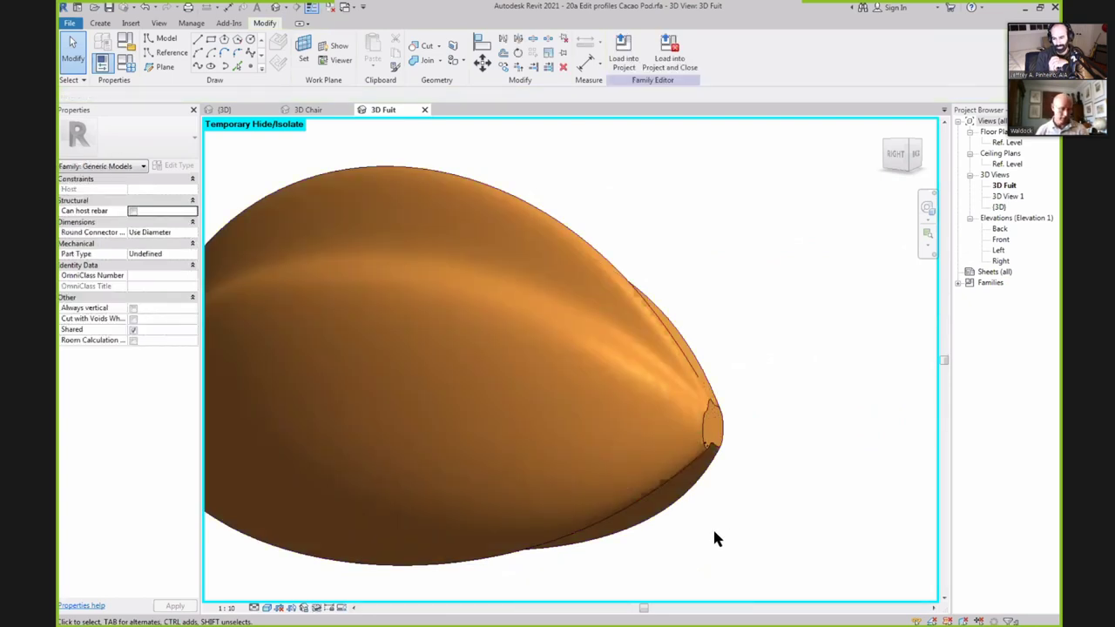
{"action": "left_click", "coordinate": [319, 609]}
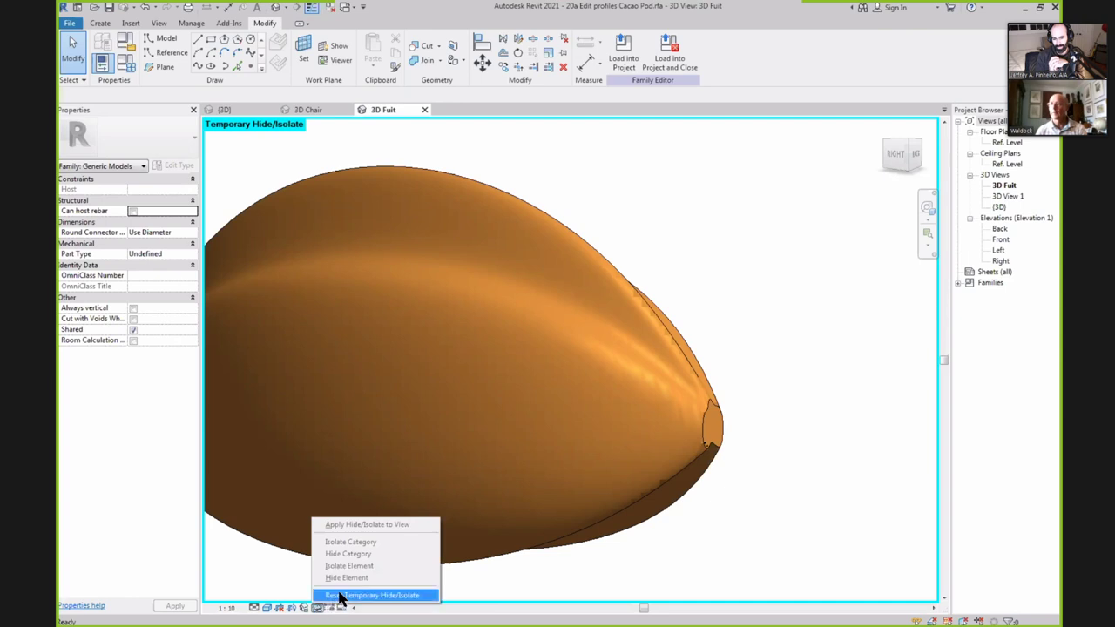
{"action": "left_click", "coordinate": [344, 594]}
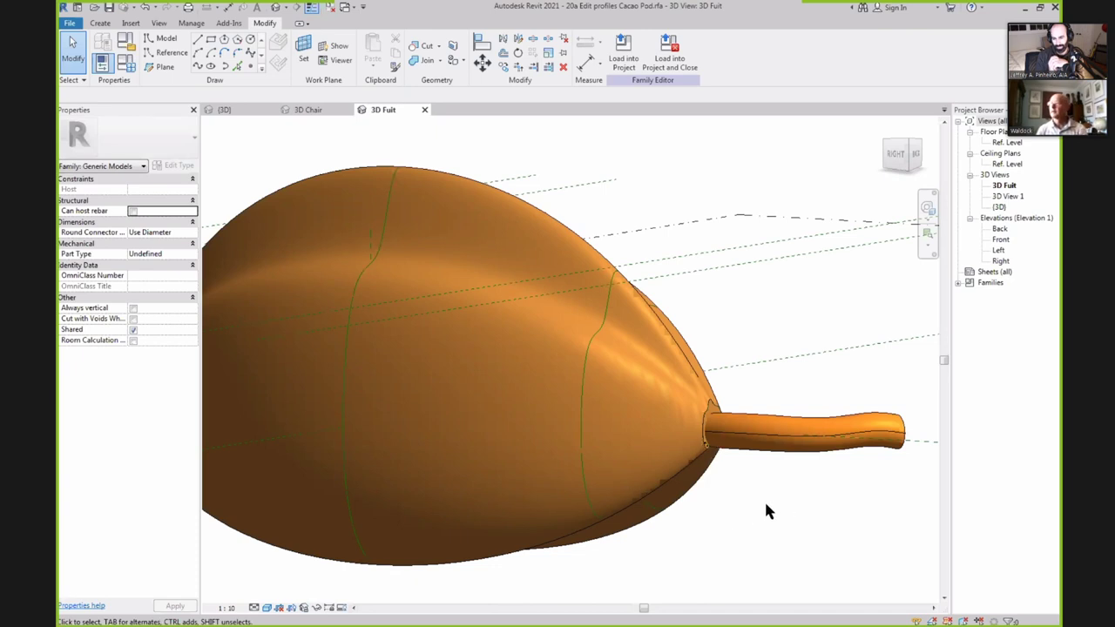
Add a profile to the pod form between the large middle profile and the one nearest the stem.
{"action": "middle_click_drag", "start_coordinate": [791, 500], "coordinate": [795, 543], "text": "shift"}
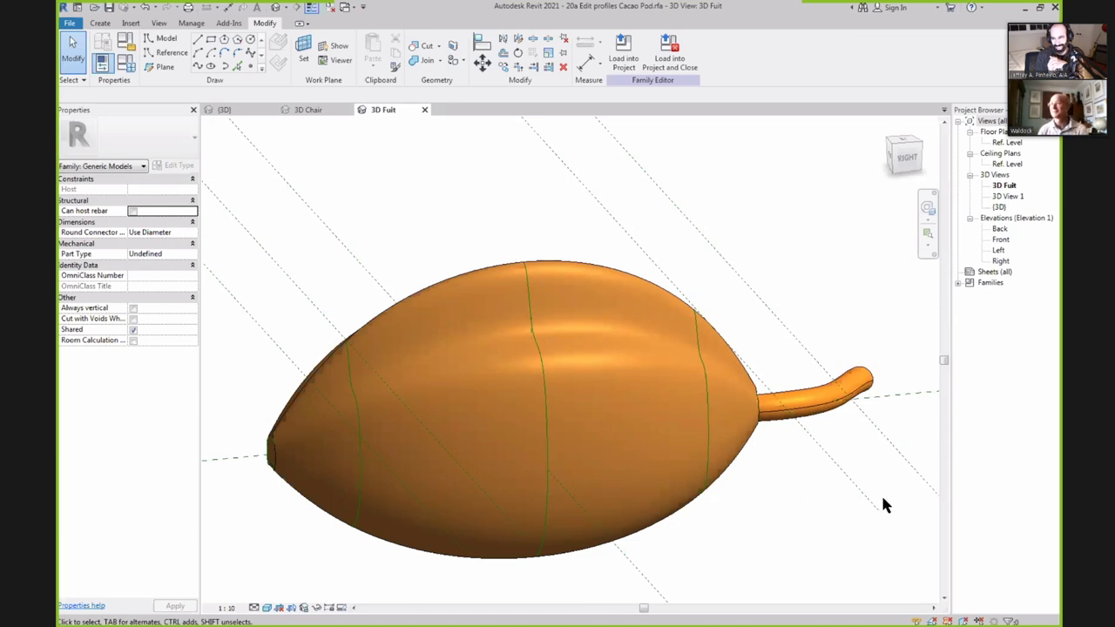
{"action": "left_click", "coordinate": [635, 267]}
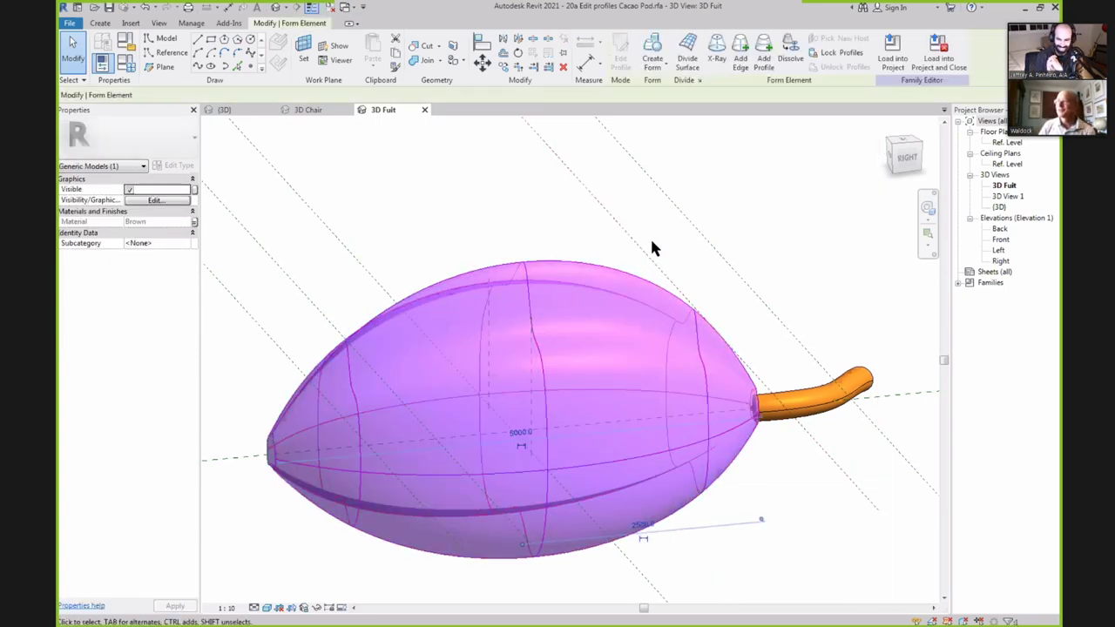
{"action": "left_click", "coordinate": [763, 46]}
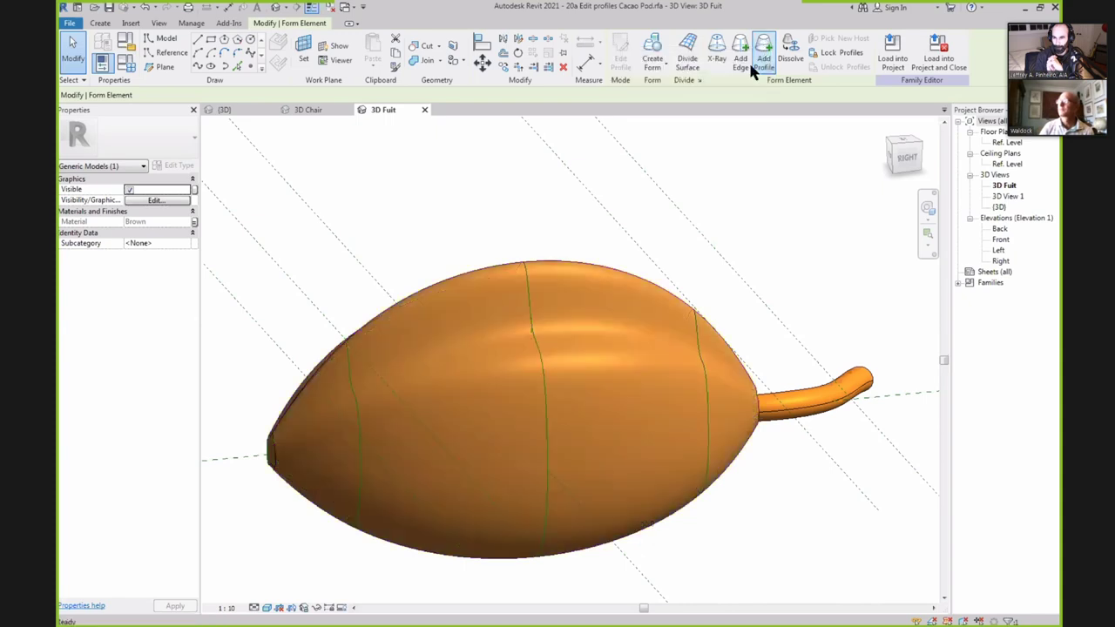
{"action": "left_click", "coordinate": [642, 278]}
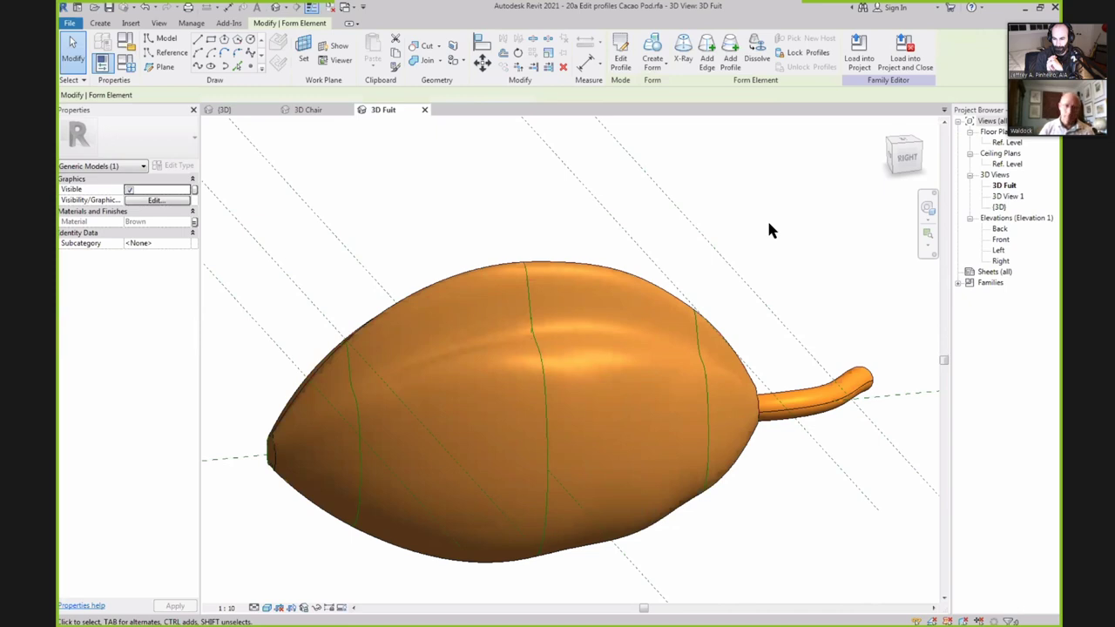
{"action": "left_click", "coordinate": [768, 229]}
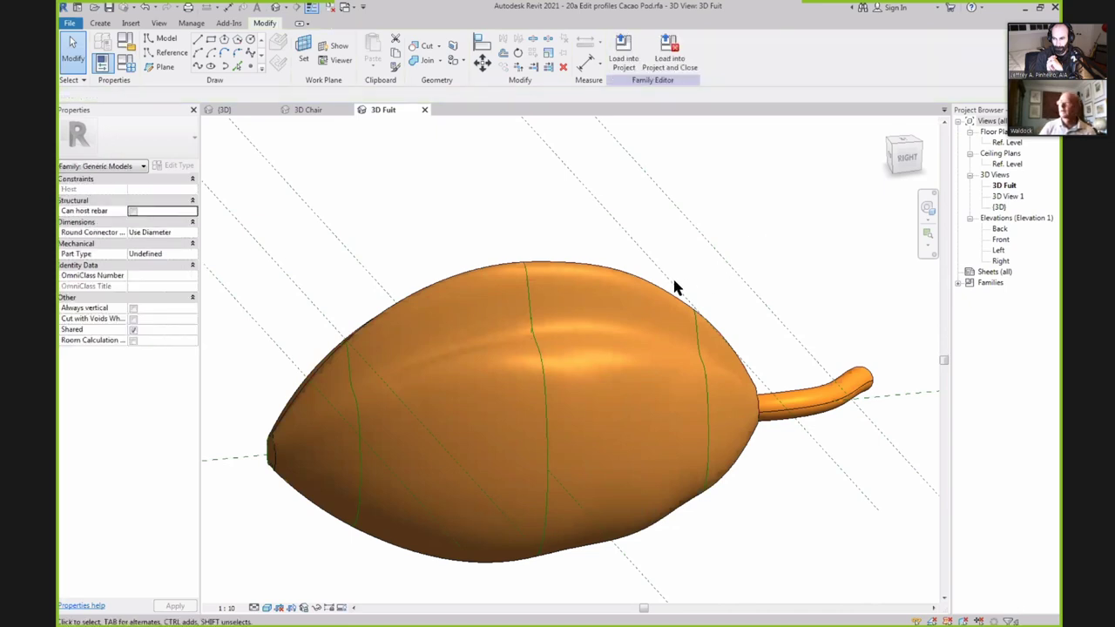
Show the pod form in X-Ray mode and select the upper edge of the added profile.
{"action": "left_click", "coordinate": [623, 277]}
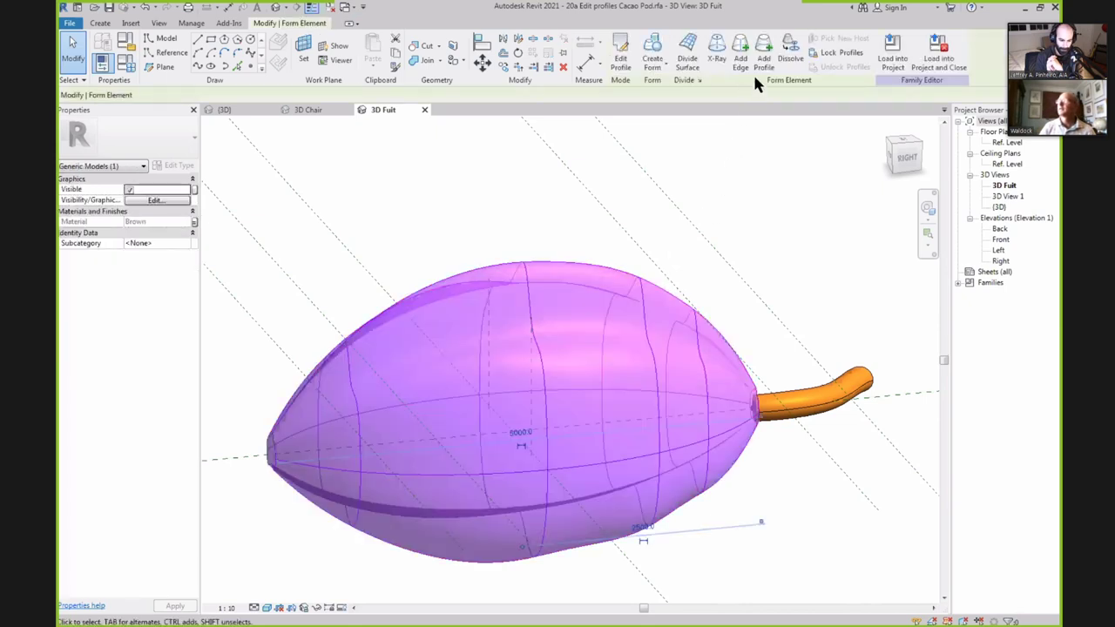
{"action": "left_click", "coordinate": [716, 52]}
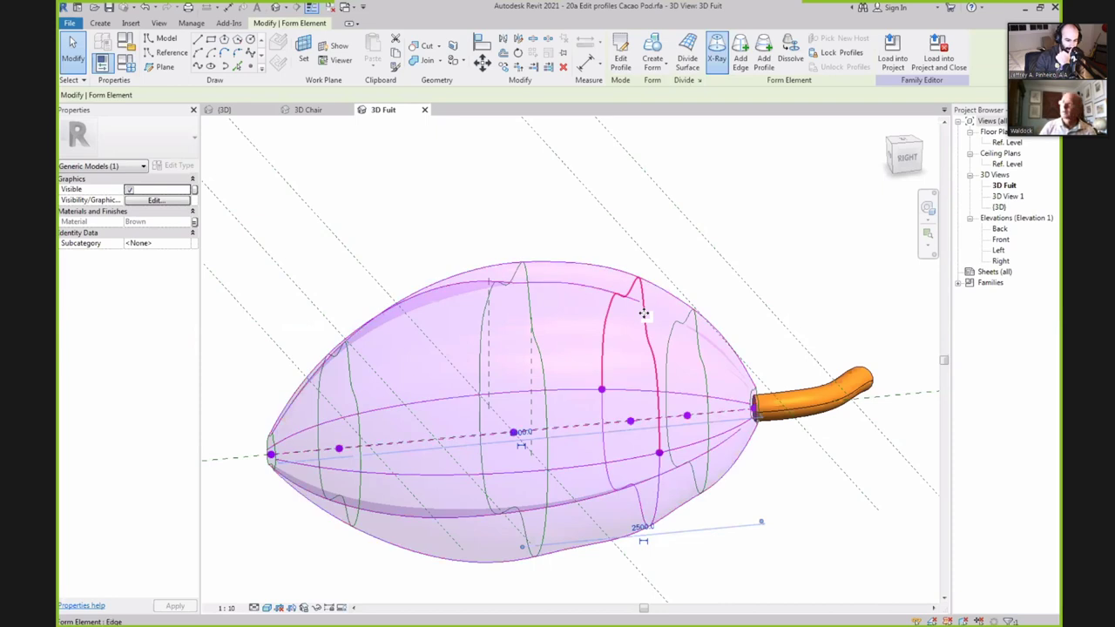
{"action": "left_click", "coordinate": [644, 318]}
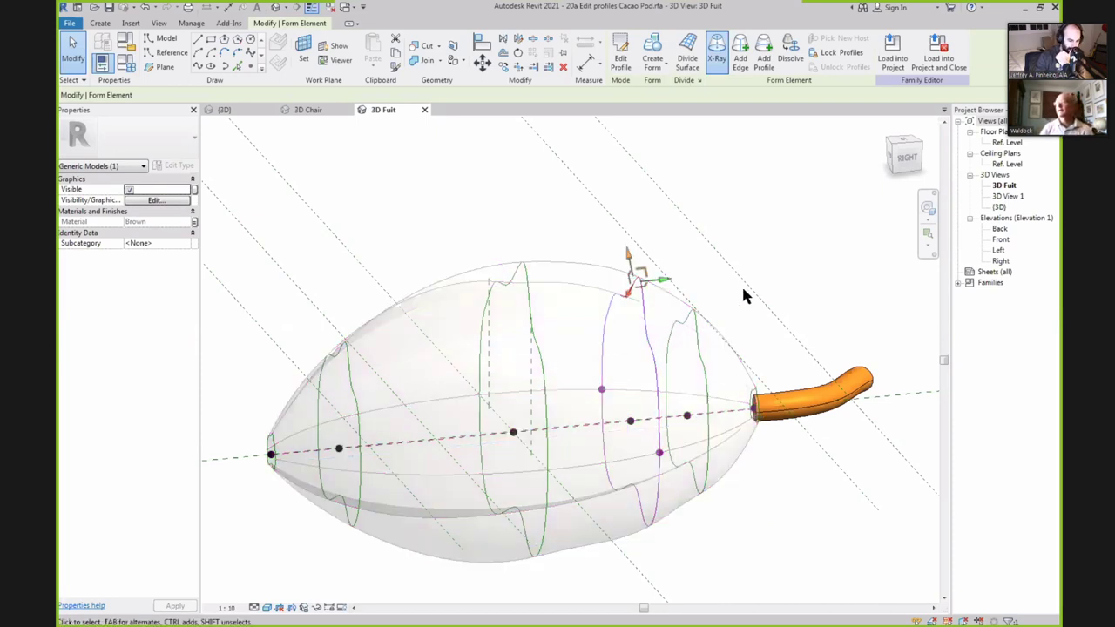
{"action": "middle_click_drag", "start_coordinate": [772, 299], "coordinate": [694, 397], "text": "shift"}
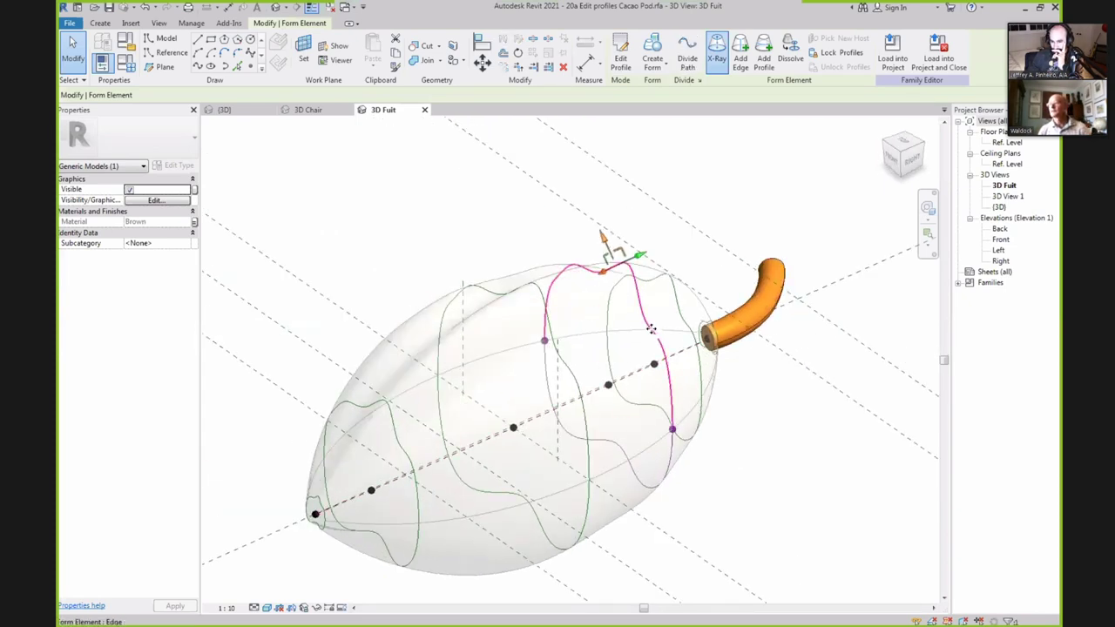
Move the added profile upward, off the pod's straight central axis, and adjust its position slightly.
{"action": "key", "text": "Tab"}
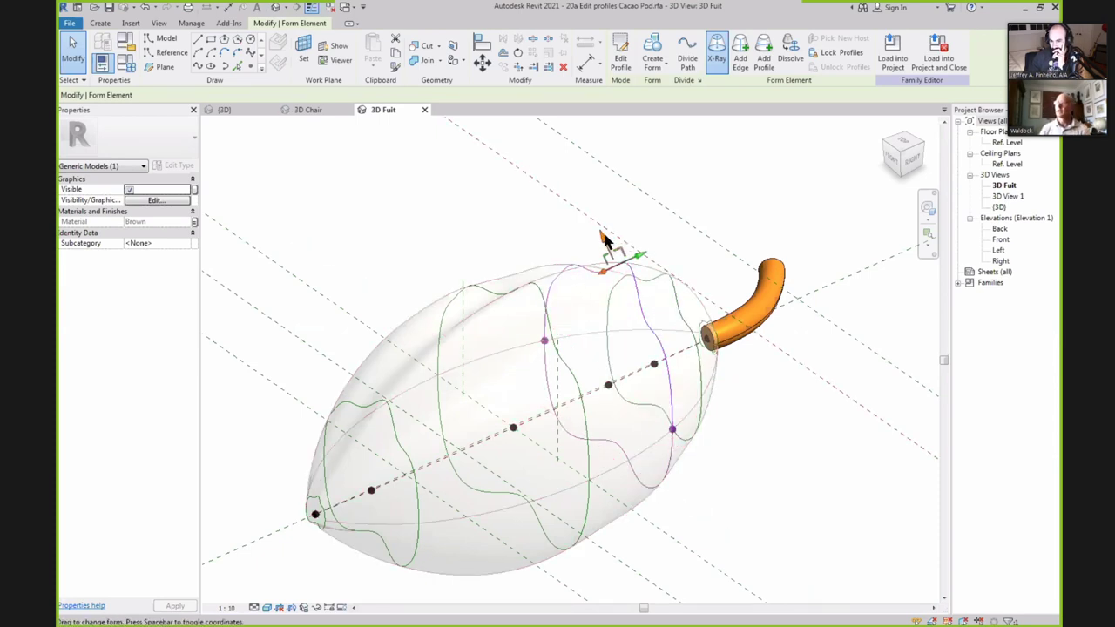
{"action": "left_click_drag", "start_coordinate": [603, 240], "coordinate": [595, 209]}
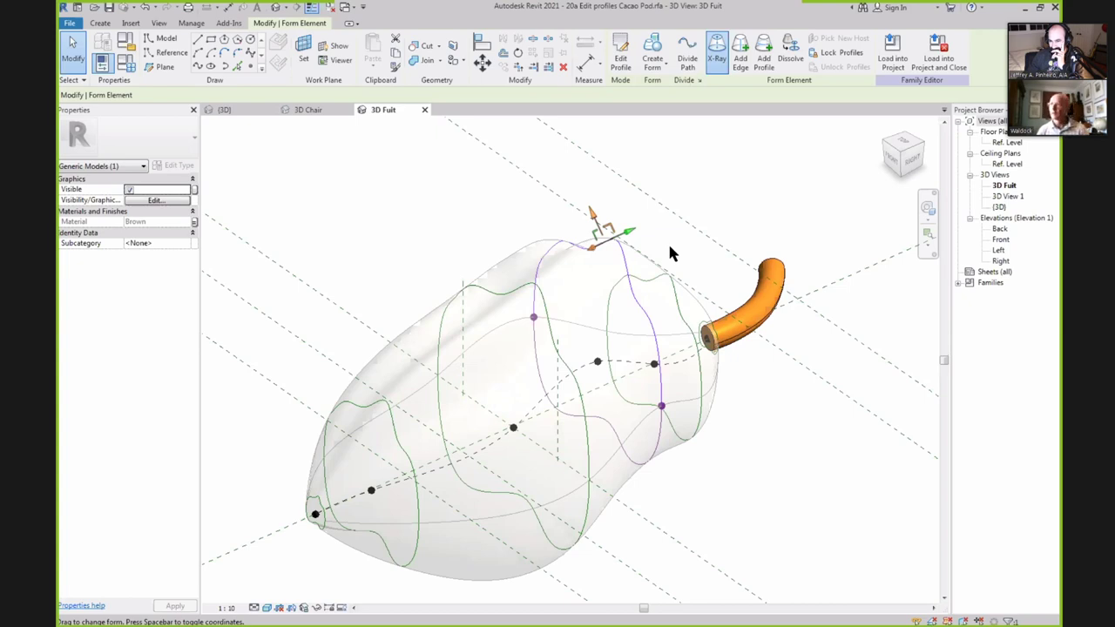
{"action": "mouse_move", "coordinate": [605, 222]}
{"action": "left_mouse_down"}
{"action": "mouse_move", "coordinate": [604, 206]}
{"action": "mouse_move", "coordinate": [596, 225]}
{"action": "left_mouse_up"}
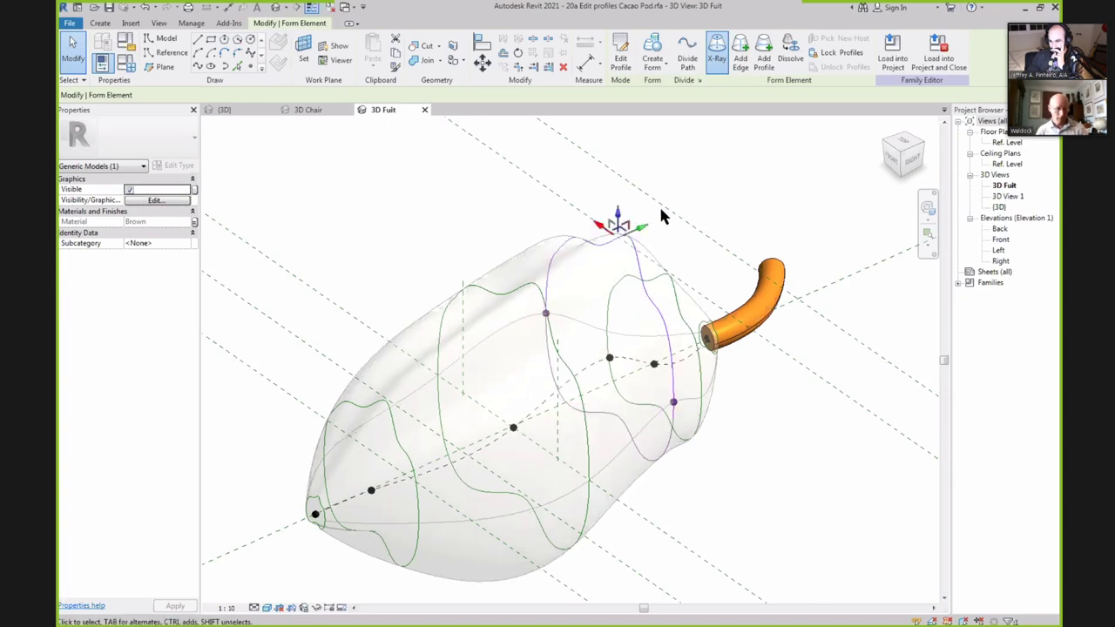
{"action": "left_click", "coordinate": [715, 193]}
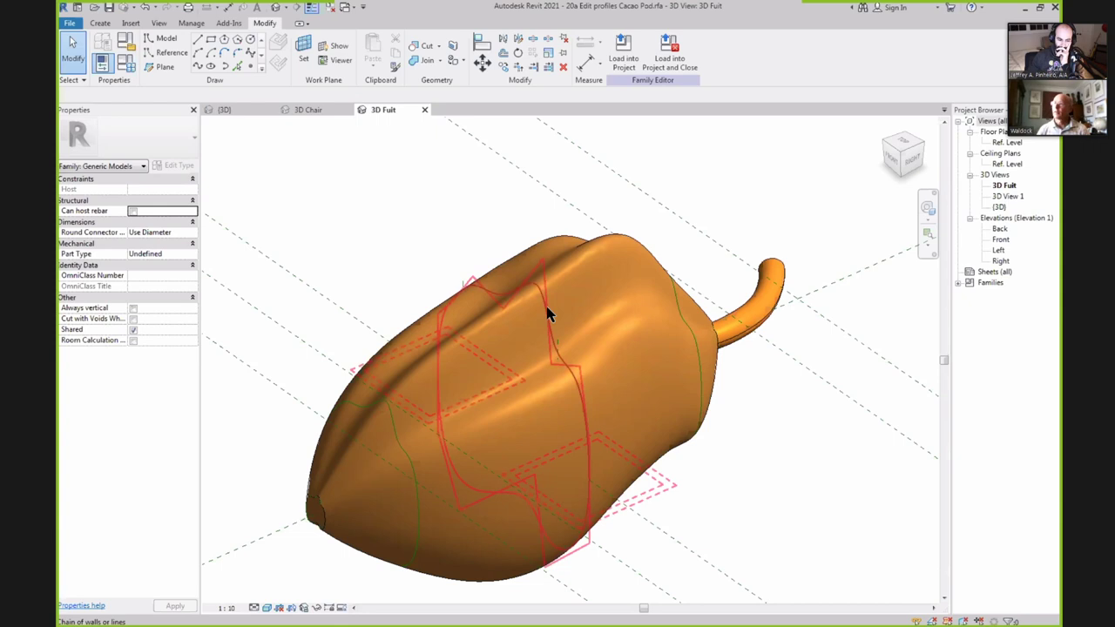
Copy the large middle profile's two reference-line splines to the clipboard.
{"action": "left_click", "coordinate": [547, 315]}
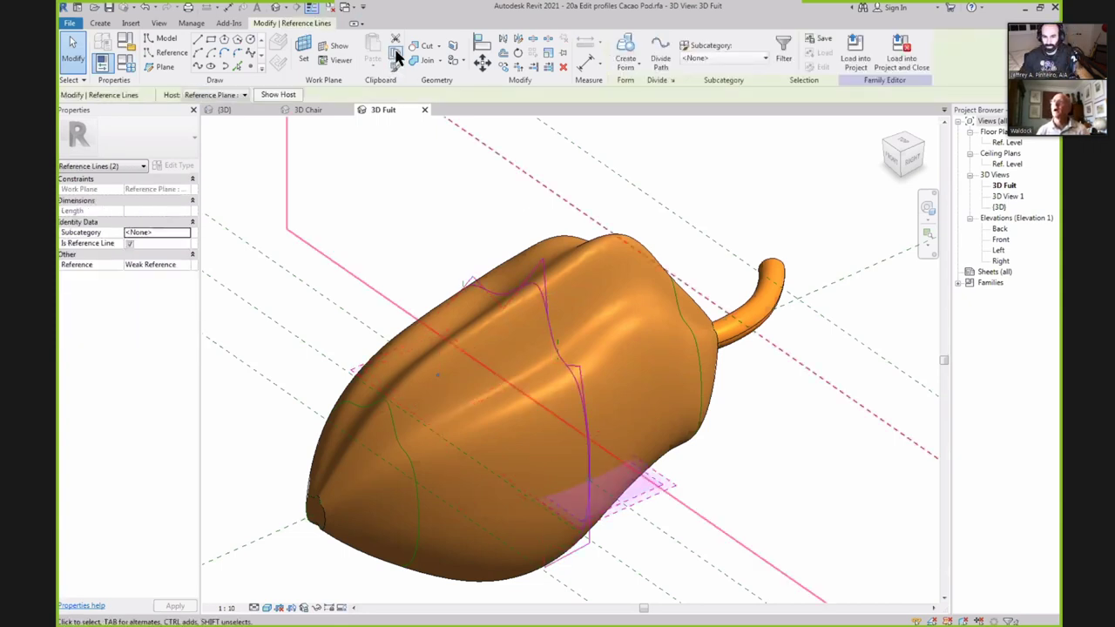
{"action": "left_click", "coordinate": [396, 53]}
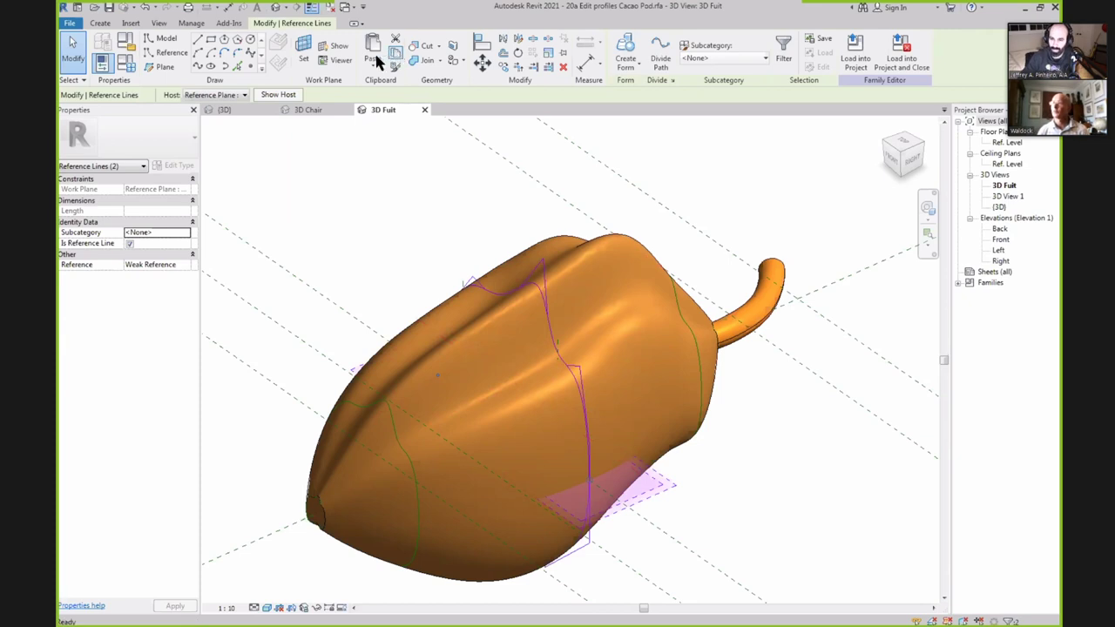
{"action": "key", "text": "Escape"}
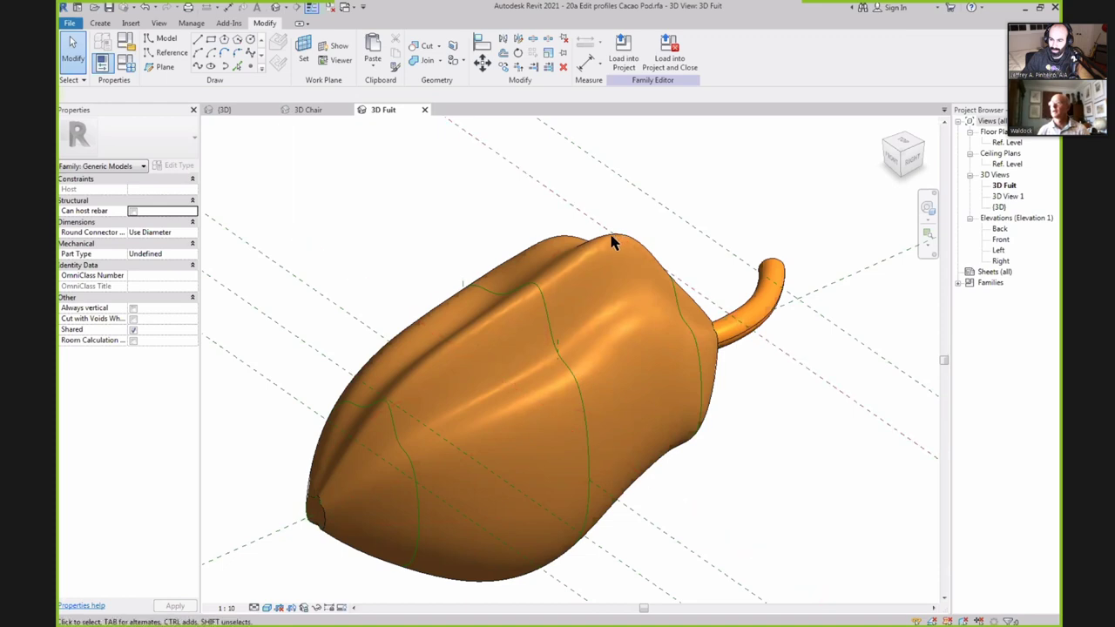
Open the added profile's sketch for editing and delete both of its curves.
{"action": "left_click", "coordinate": [590, 244]}
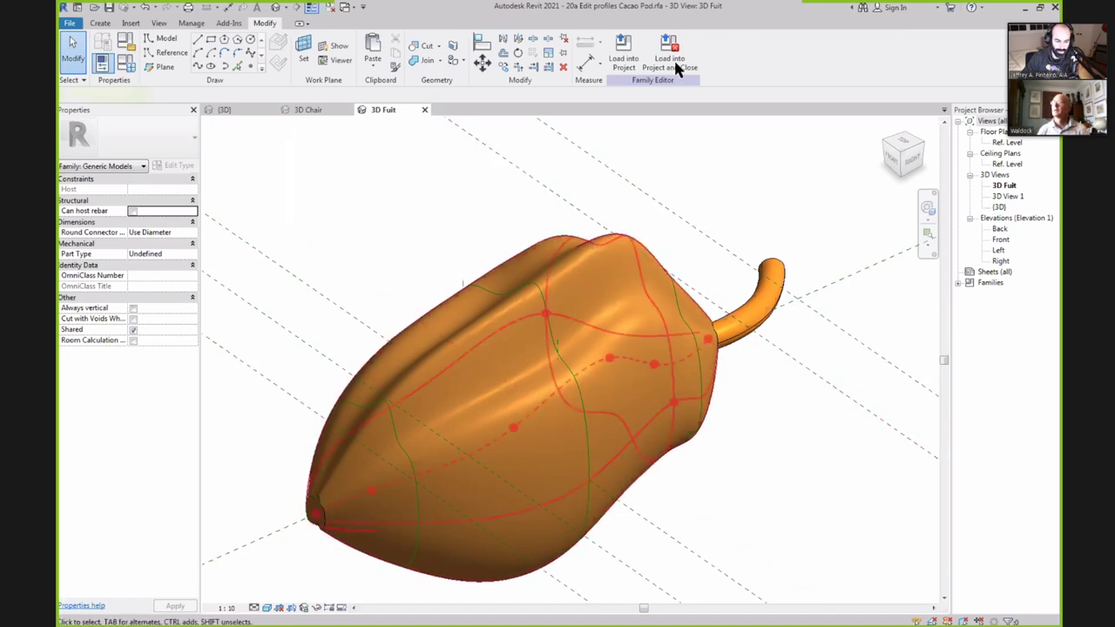
{"action": "left_click", "coordinate": [715, 54]}
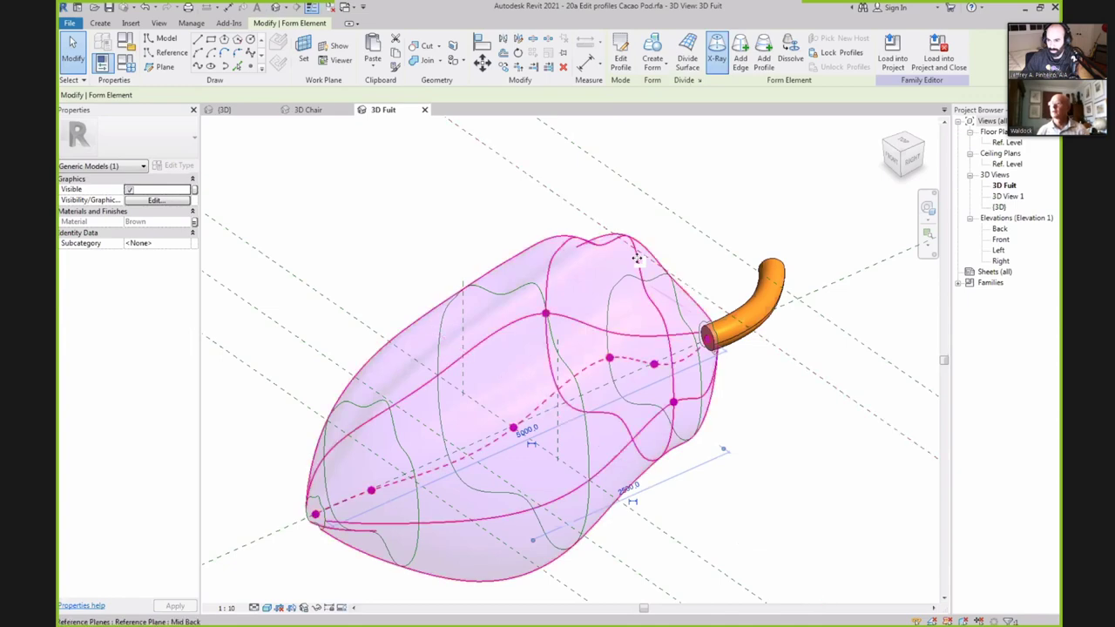
{"action": "left_click", "coordinate": [685, 245]}
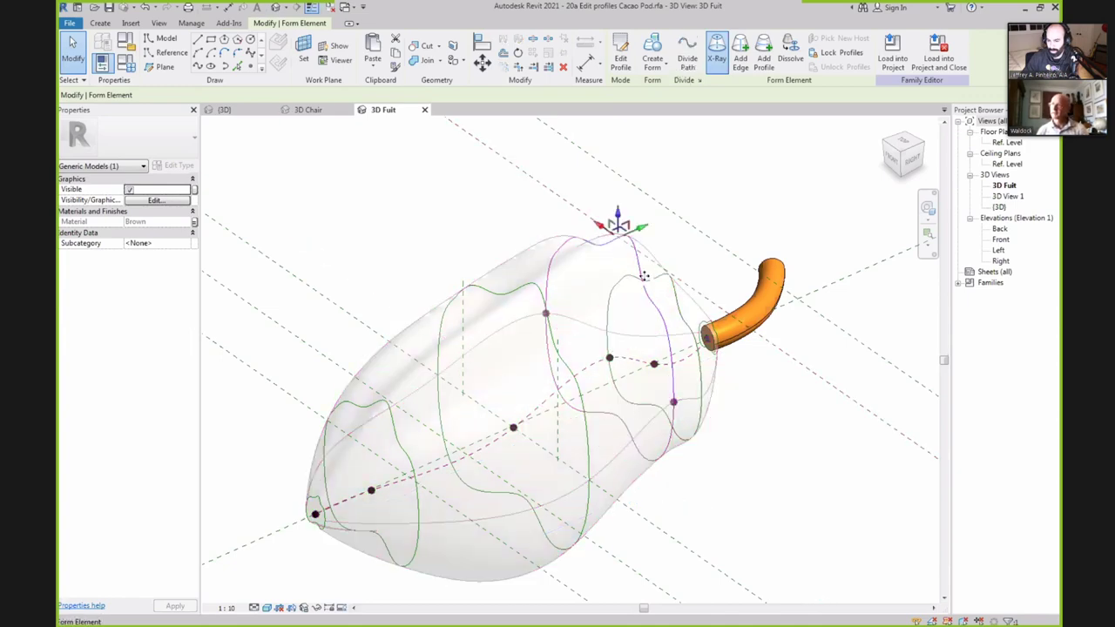
{"action": "left_click", "coordinate": [621, 48]}
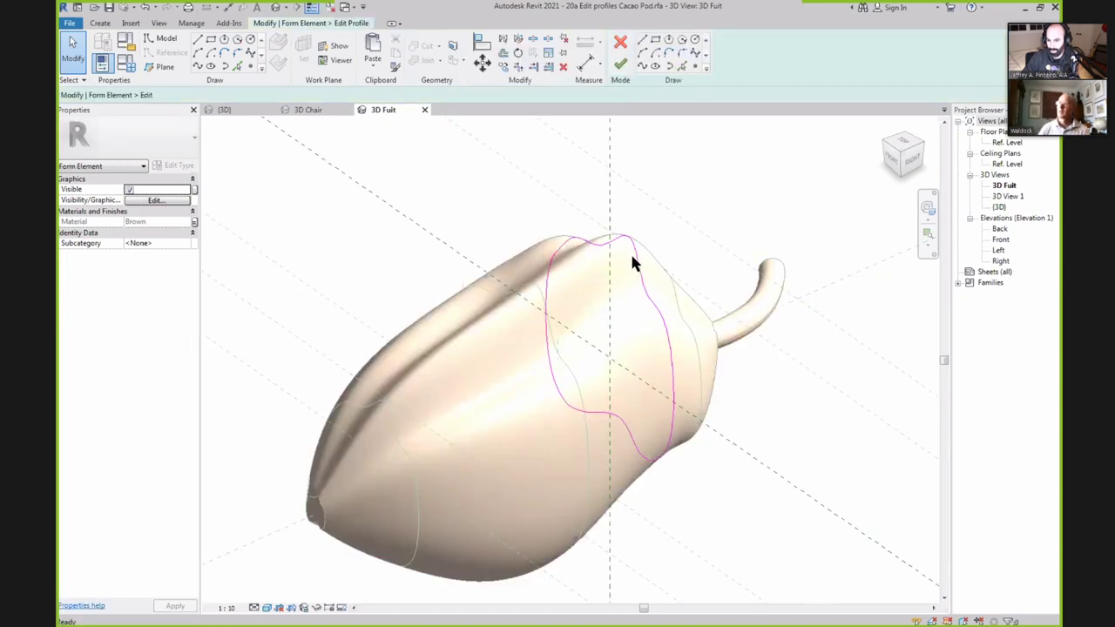
{"action": "left_click", "coordinate": [635, 256]}
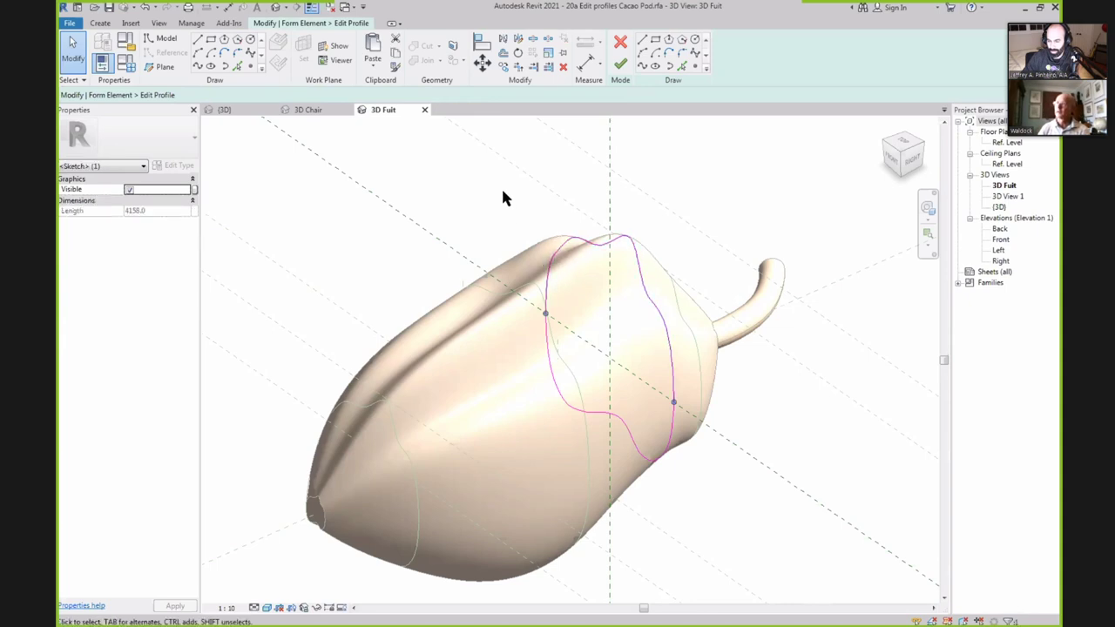
{"action": "mouse_move", "coordinate": [503, 192]}
{"action": "left_mouse_down"}
{"action": "mouse_move", "coordinate": [609, 331]}
{"action": "mouse_move", "coordinate": [705, 489]}
{"action": "left_mouse_up"}
{"action": "key", "text": "Delete"}
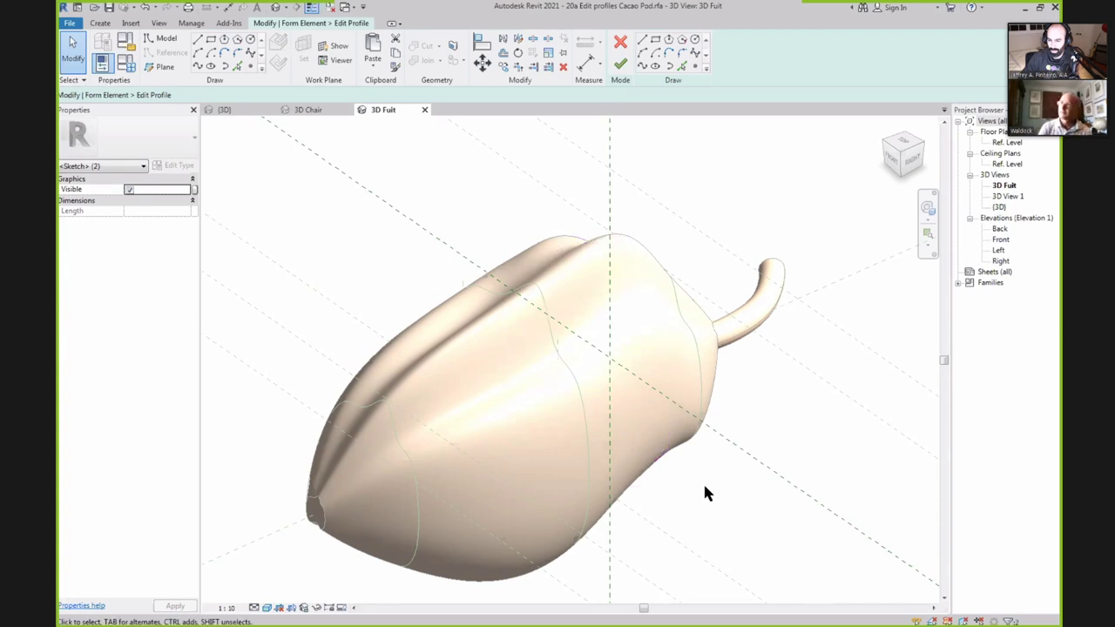
Paste the copied middle-profile splines into the profile sketch, centred near the pod's axis.
{"action": "left_click", "coordinate": [370, 65]}
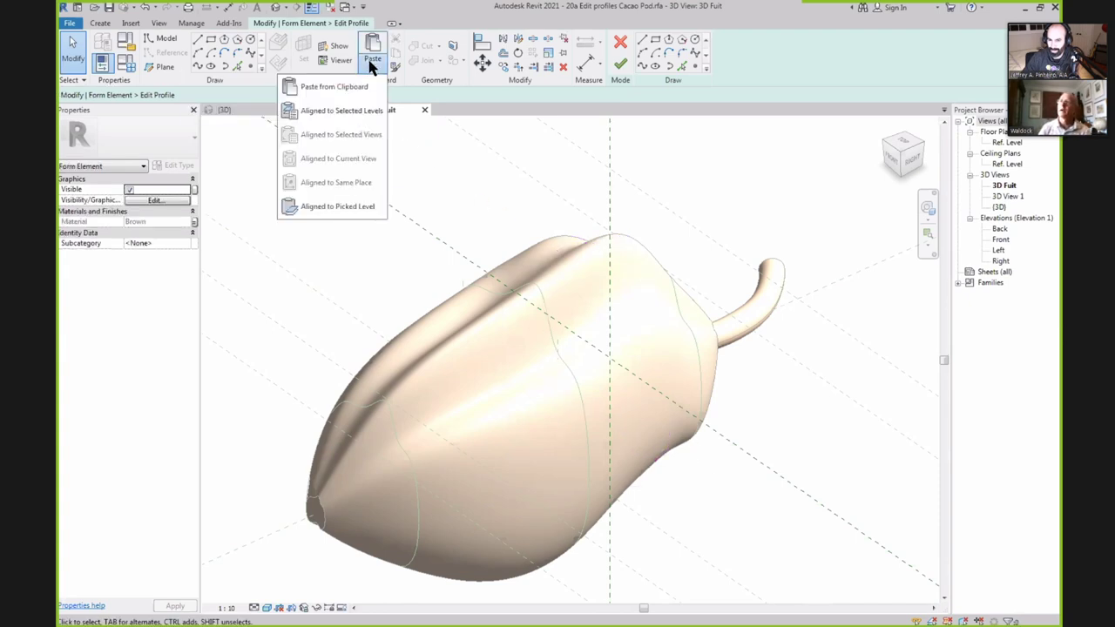
{"action": "left_click", "coordinate": [355, 112]}
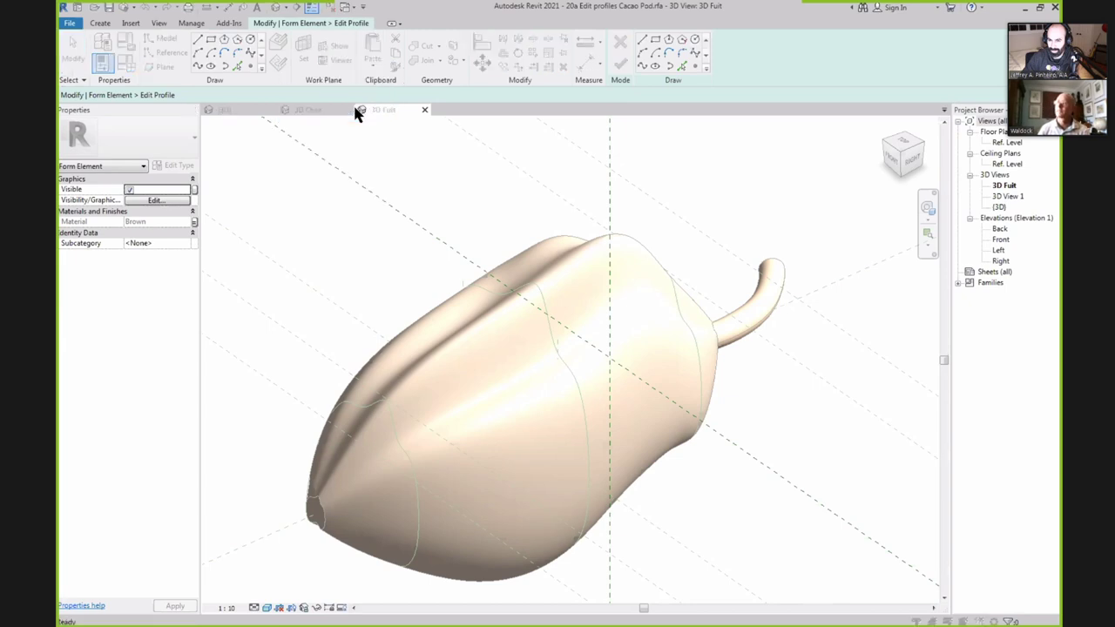
{"action": "left_click", "coordinate": [542, 402]}
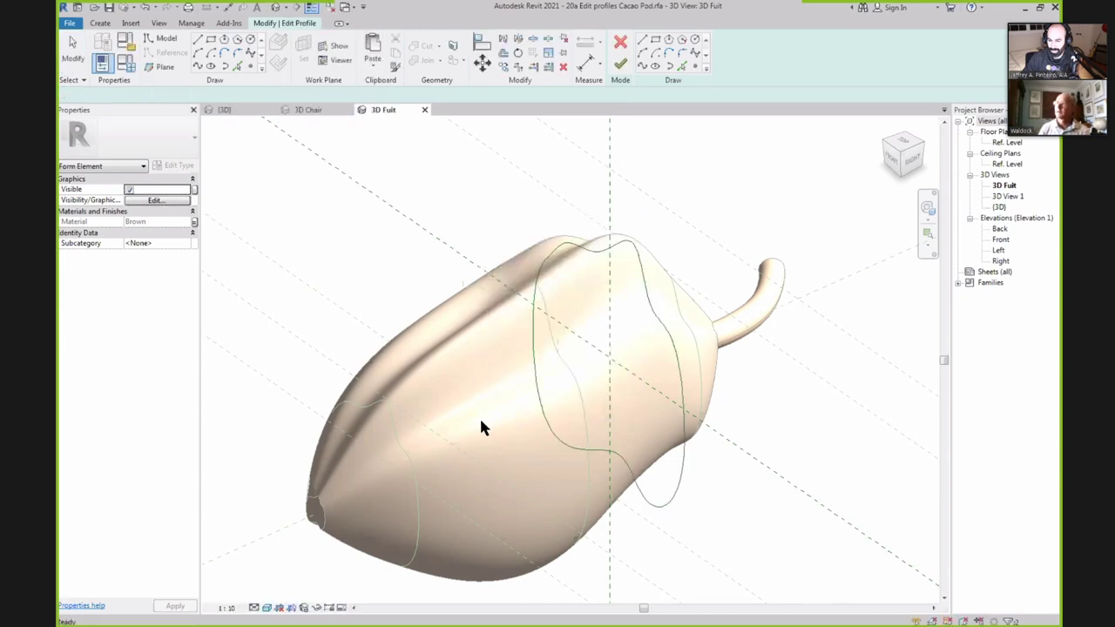
{"action": "left_click", "coordinate": [755, 209]}
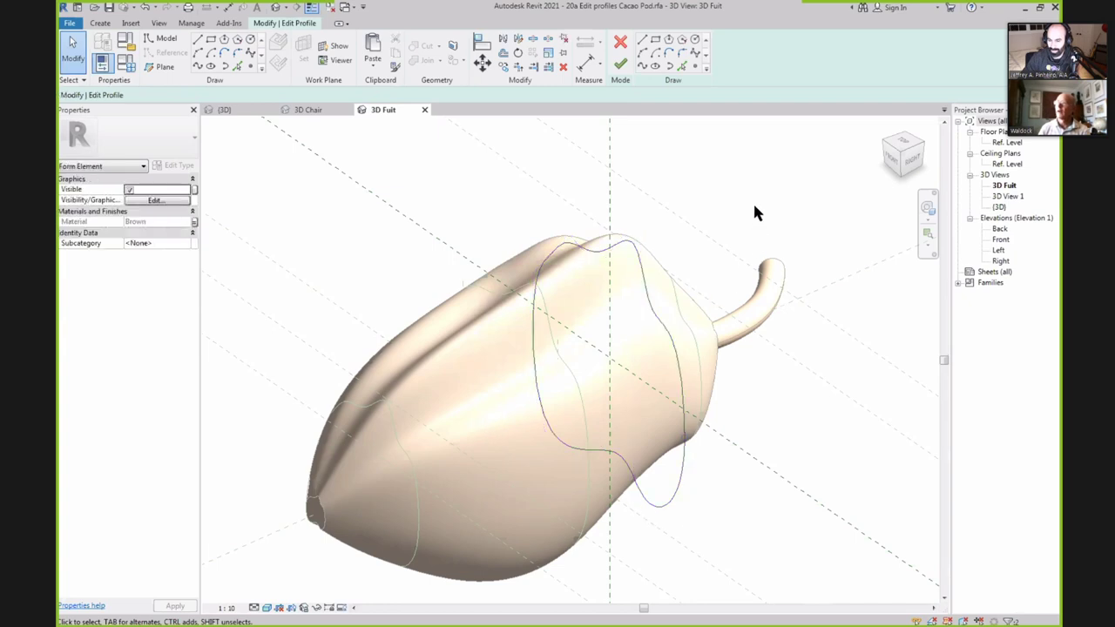
Check the control points of the pasted upper spline and finish the profile edit.
{"action": "left_click", "coordinate": [639, 259]}
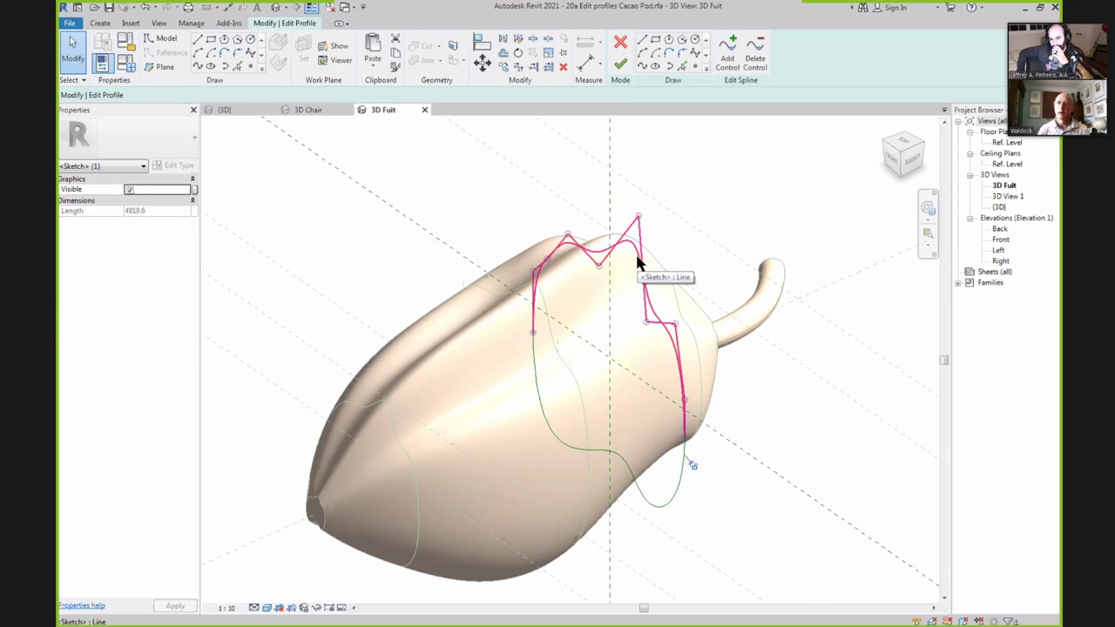
{"action": "left_click", "coordinate": [748, 193]}
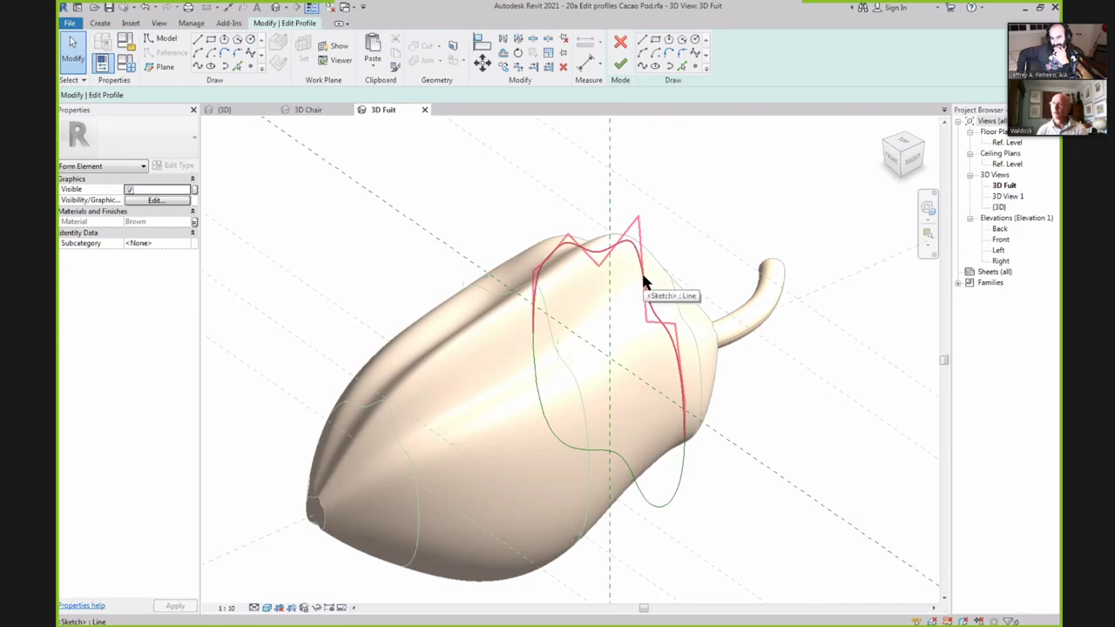
{"action": "left_click", "coordinate": [619, 67]}
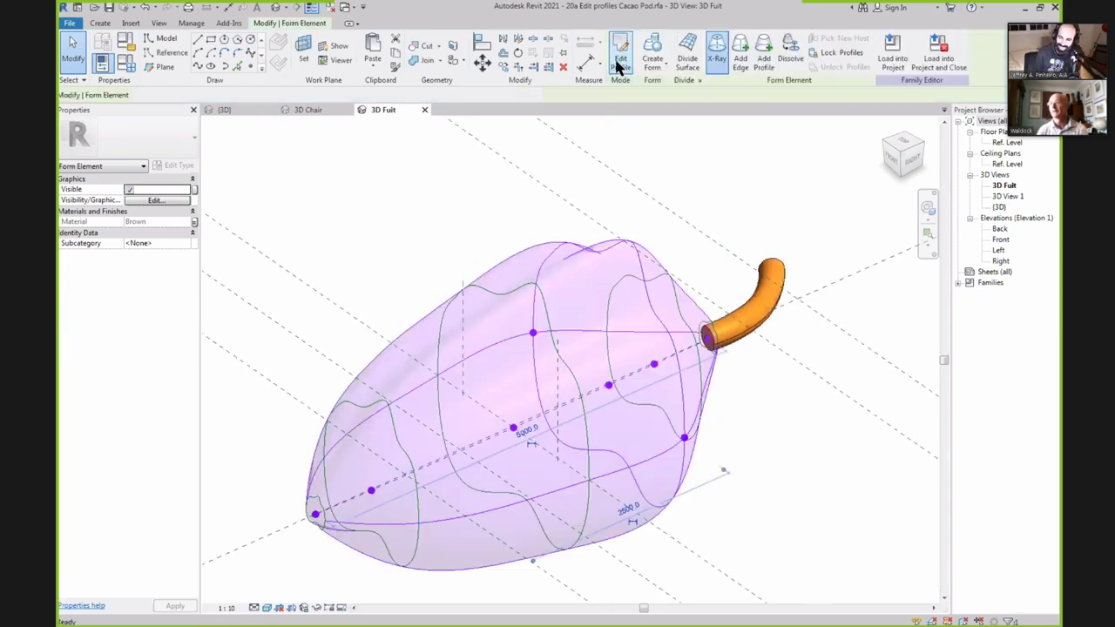
{"action": "left_click", "coordinate": [762, 174]}
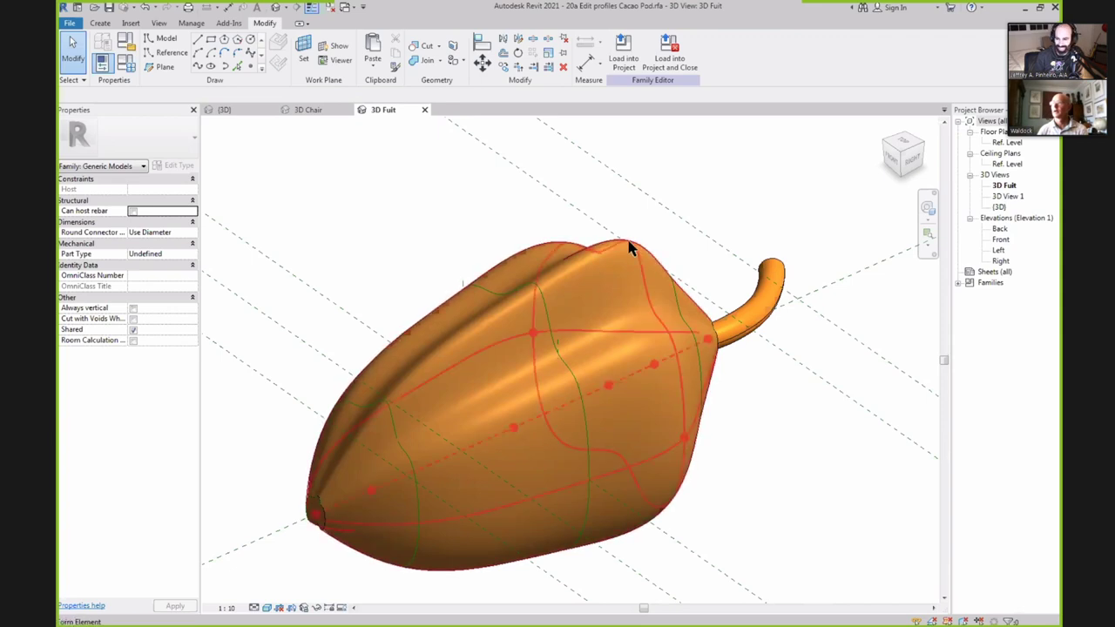
Expose the control points of the added large profile's upper spline and turn off the pod's X-Ray display.
{"action": "left_click", "coordinate": [661, 299]}
{"action": "left_click", "coordinate": [643, 263]}
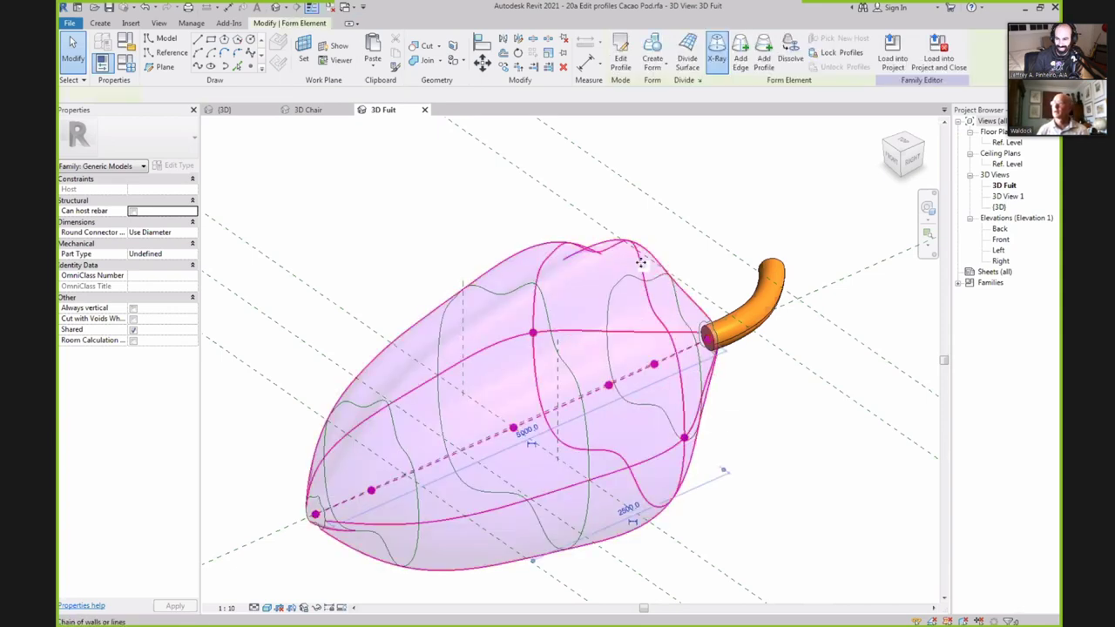
{"action": "left_click", "coordinate": [640, 261]}
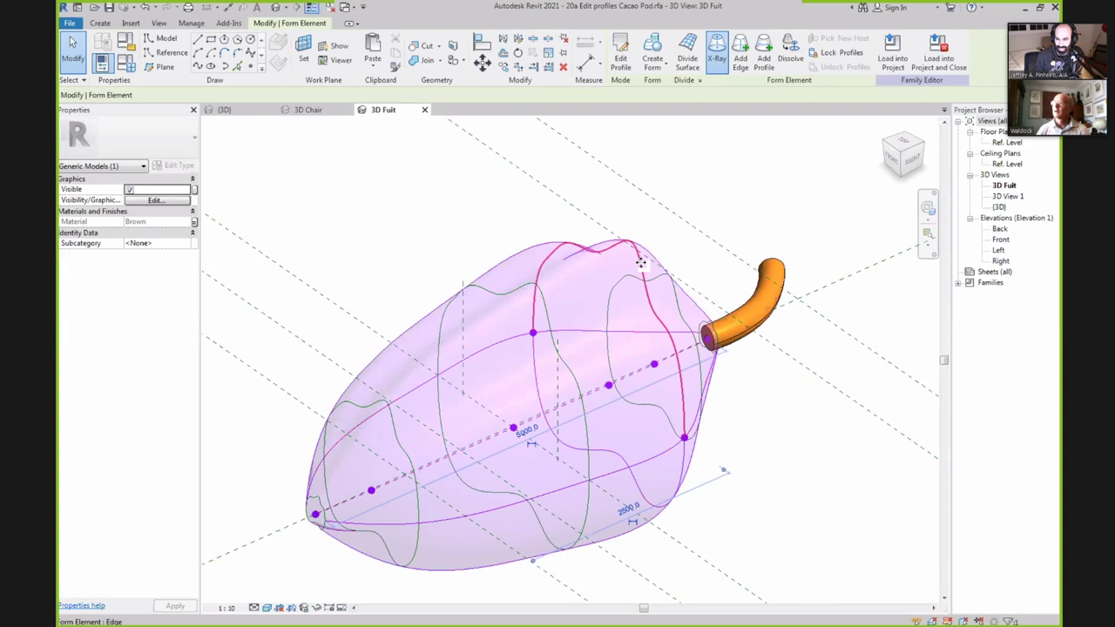
{"action": "left_click", "coordinate": [640, 261]}
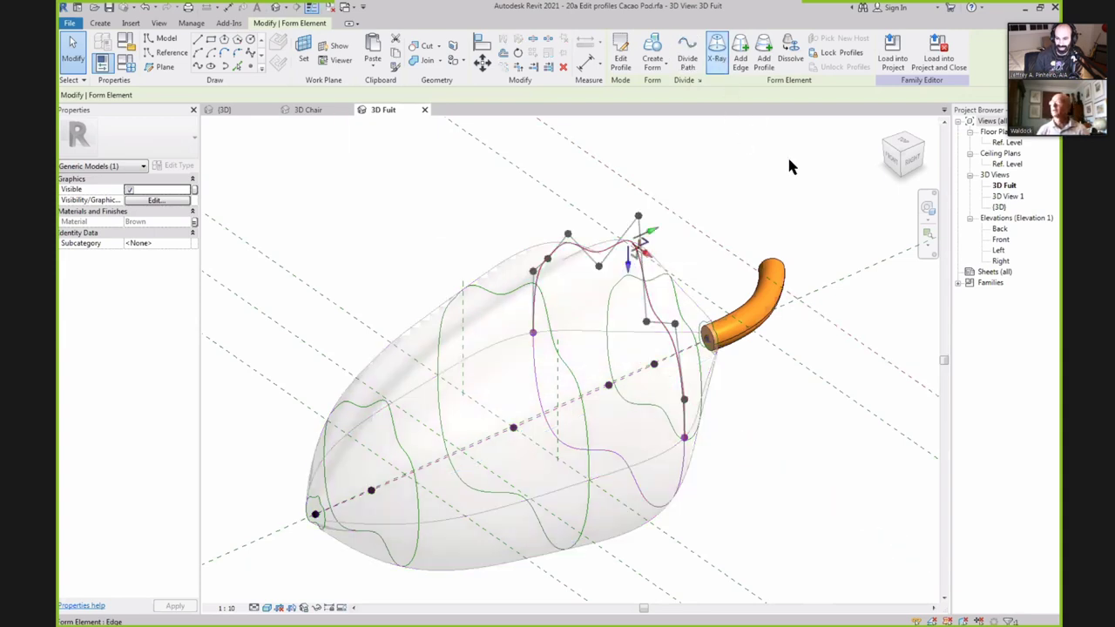
{"action": "key", "text": "x"}
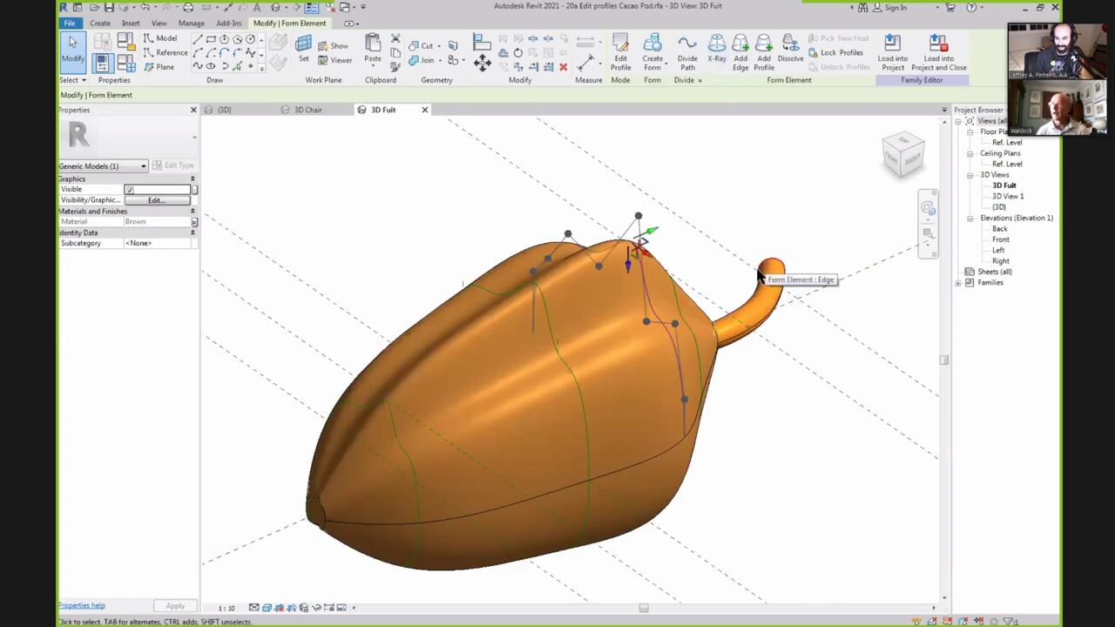
Move the flank control point of the upper spline outward and upward to bulge the pod's side near the stem.
{"action": "left_click", "coordinate": [679, 329]}
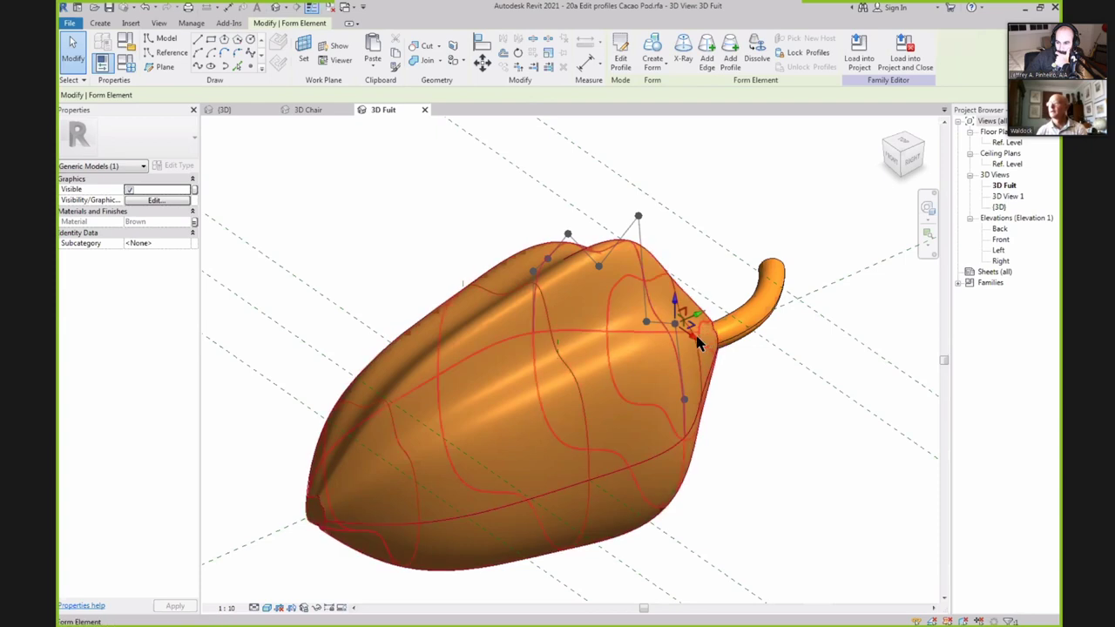
{"action": "left_click_drag", "start_coordinate": [709, 351], "coordinate": [695, 324]}
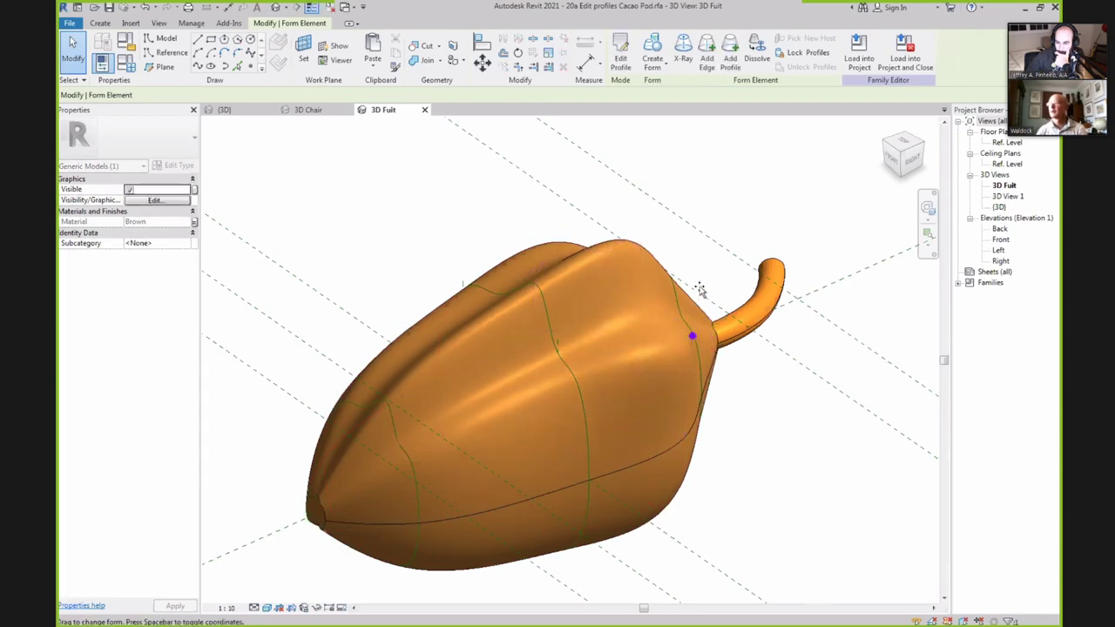
{"action": "left_click_drag", "start_coordinate": [702, 277], "coordinate": [696, 294]}
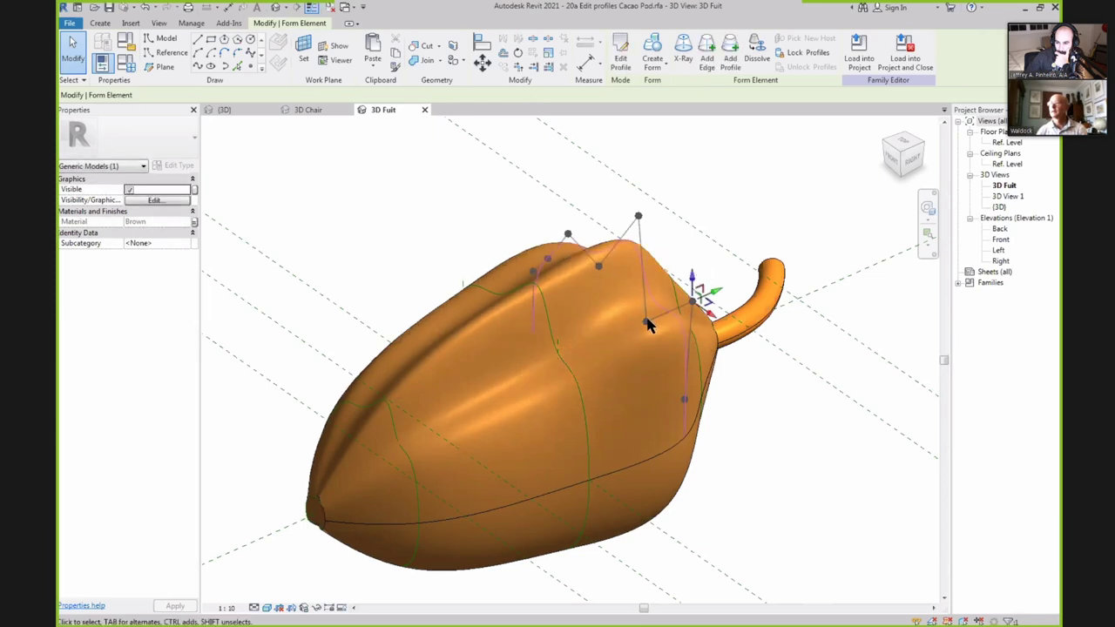
Raise both peak control points of the upper spline and shift the one nearer the flank outward to exaggerate the pod's ridges.
{"action": "left_click", "coordinate": [638, 215]}
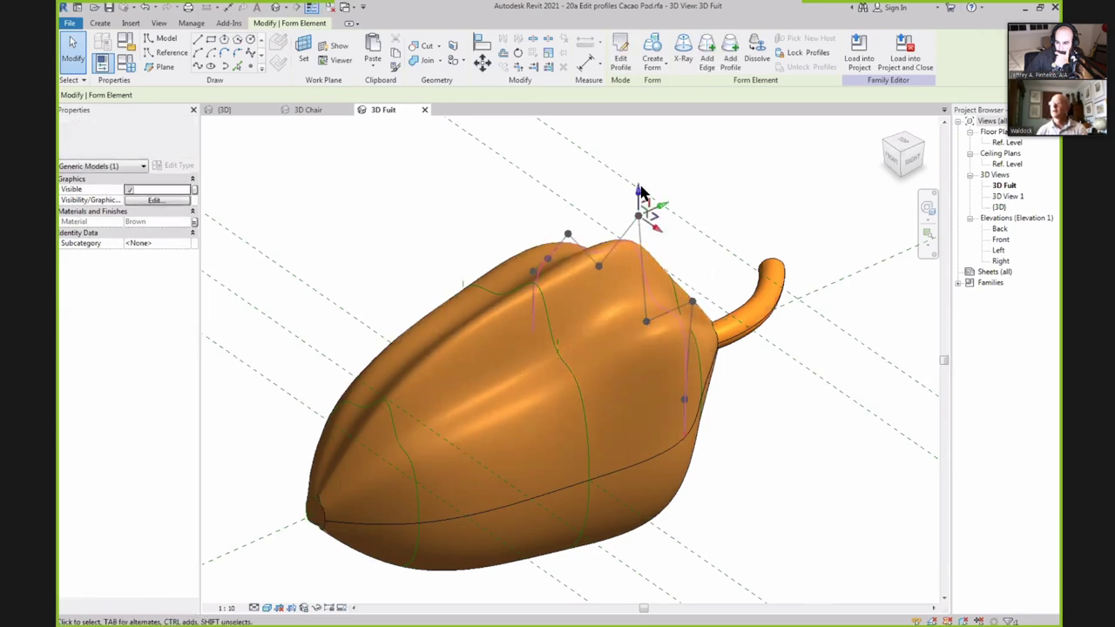
{"action": "left_click_drag", "start_coordinate": [640, 191], "coordinate": [639, 161]}
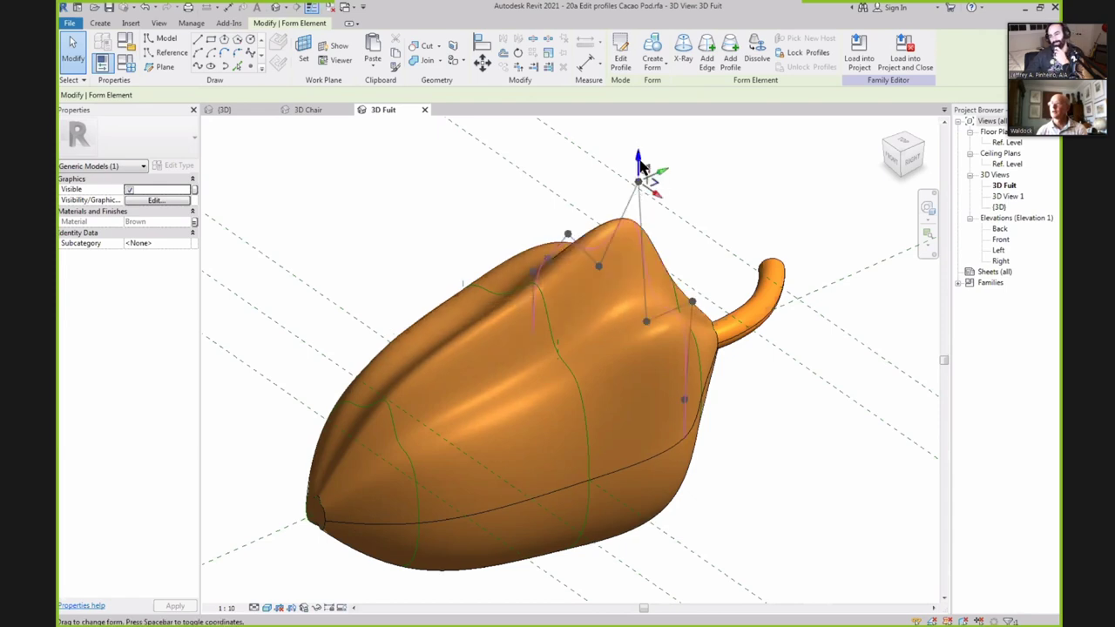
{"action": "left_click_drag", "start_coordinate": [660, 206], "coordinate": [675, 214]}
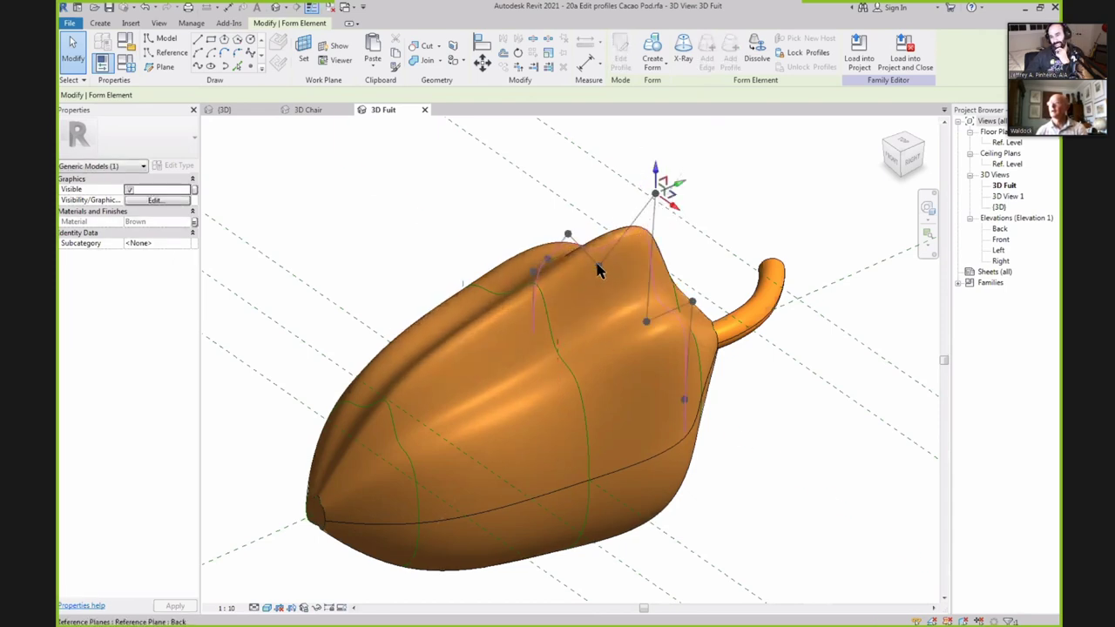
{"action": "left_click", "coordinate": [569, 234]}
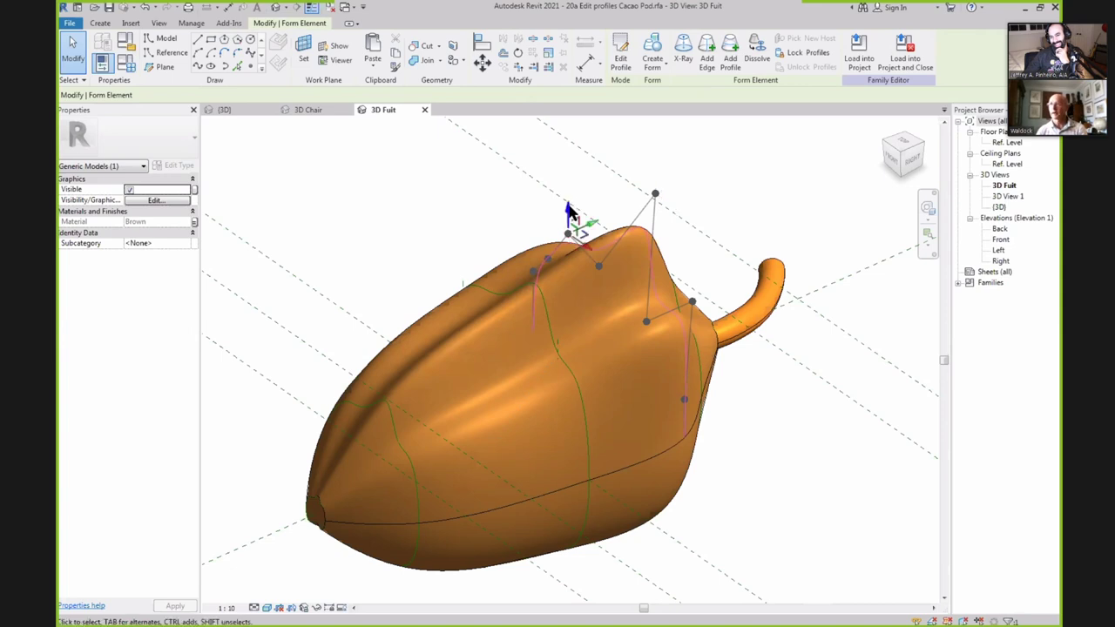
{"action": "left_click_drag", "start_coordinate": [568, 212], "coordinate": [572, 159]}
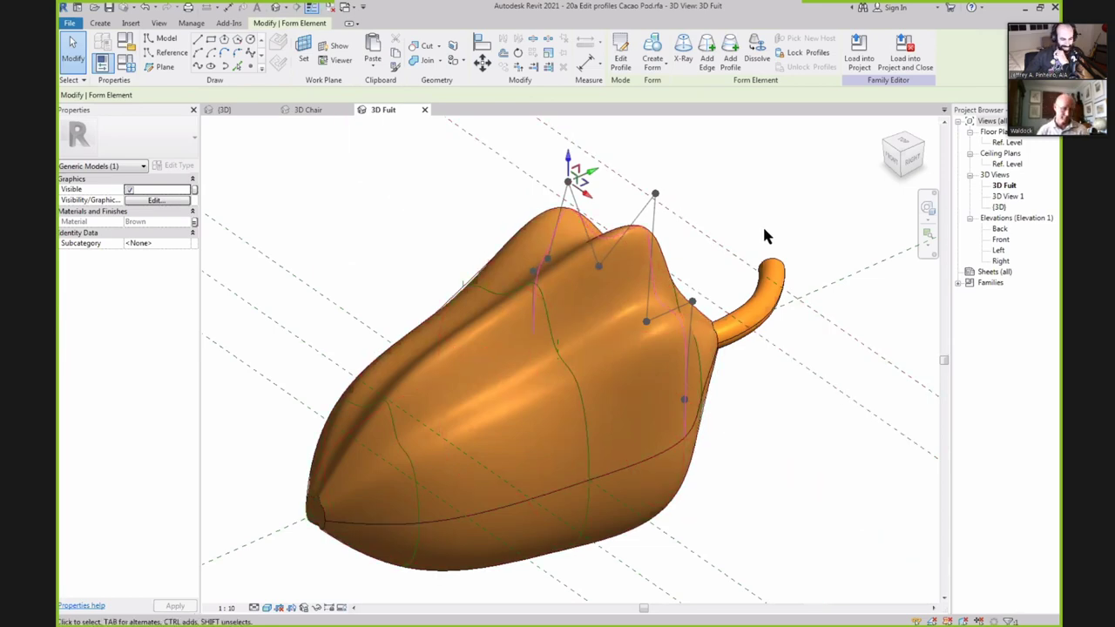
Find the valley control point between the two ridges in Wireframe, return to Shaded, and raise that point to make the groove shallower.
{"action": "middle_click_drag", "start_coordinate": [720, 264], "coordinate": [512, 237], "text": "shift"}
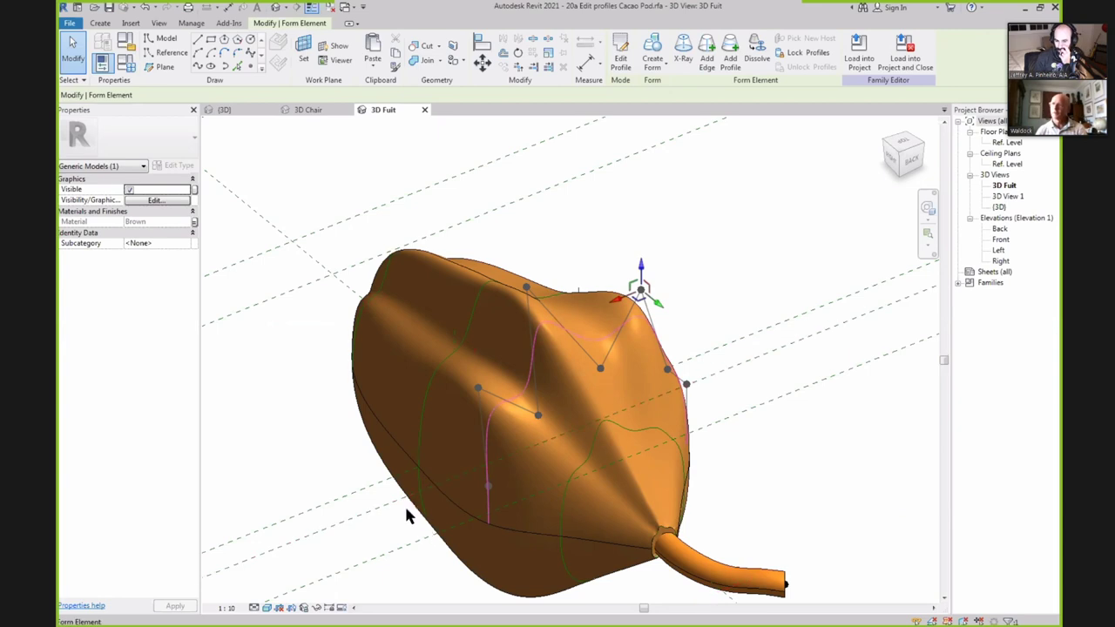
{"action": "left_click", "coordinate": [266, 609]}
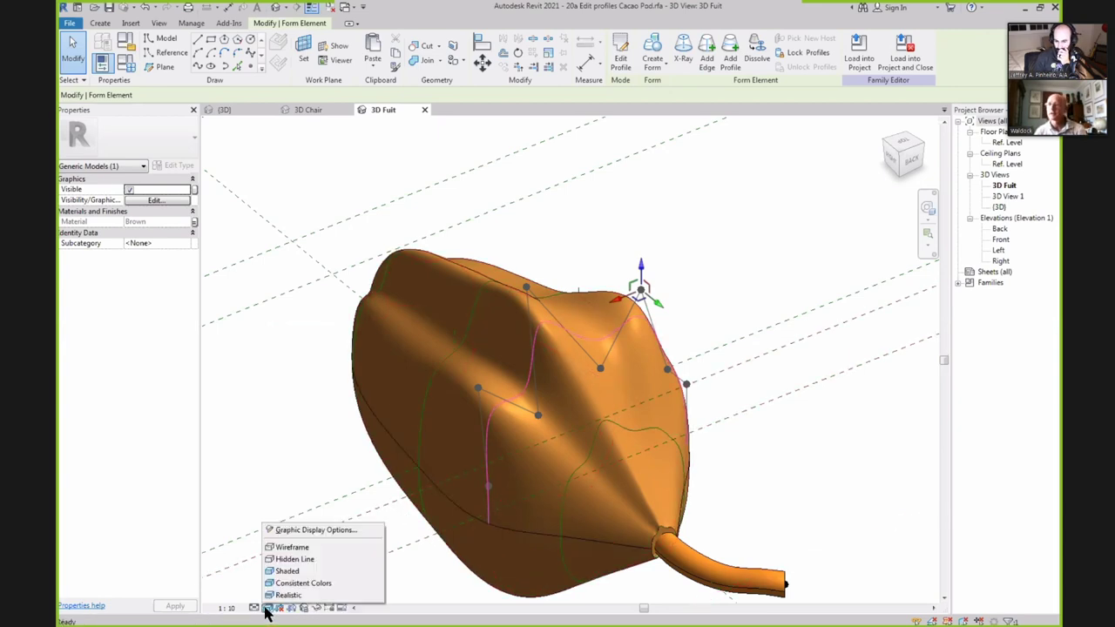
{"action": "left_click", "coordinate": [287, 548]}
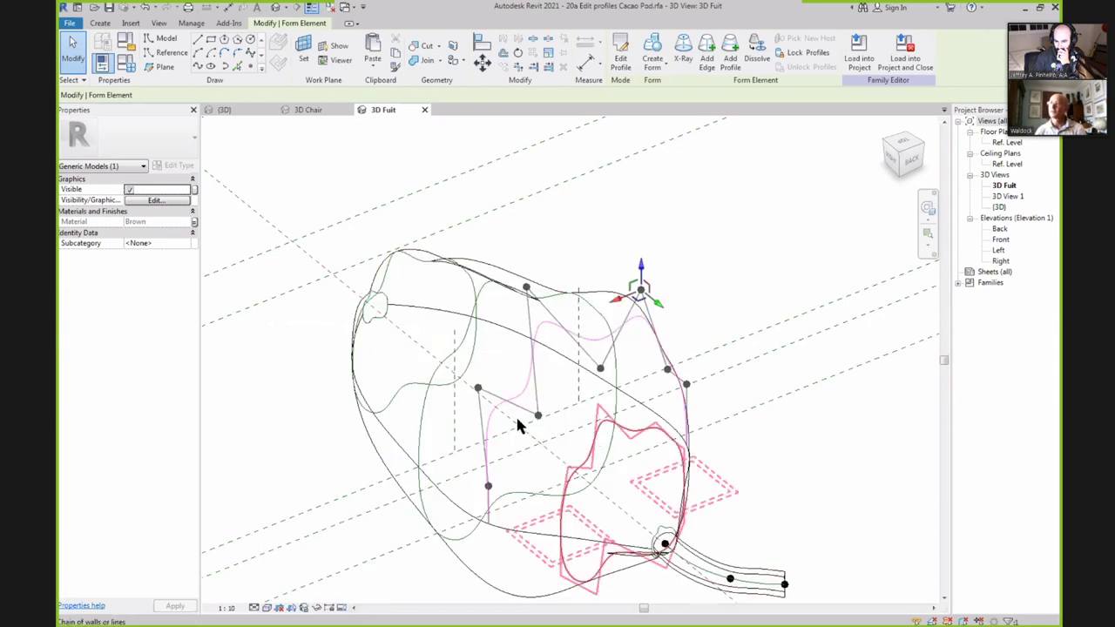
{"action": "left_click", "coordinate": [600, 373]}
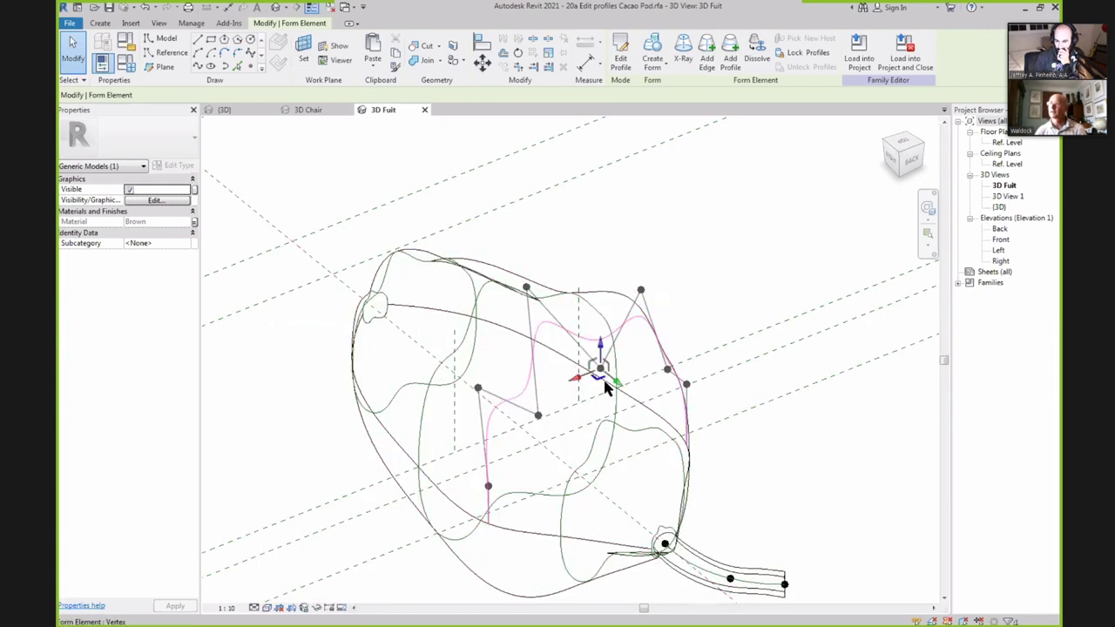
{"action": "left_click", "coordinate": [266, 609]}
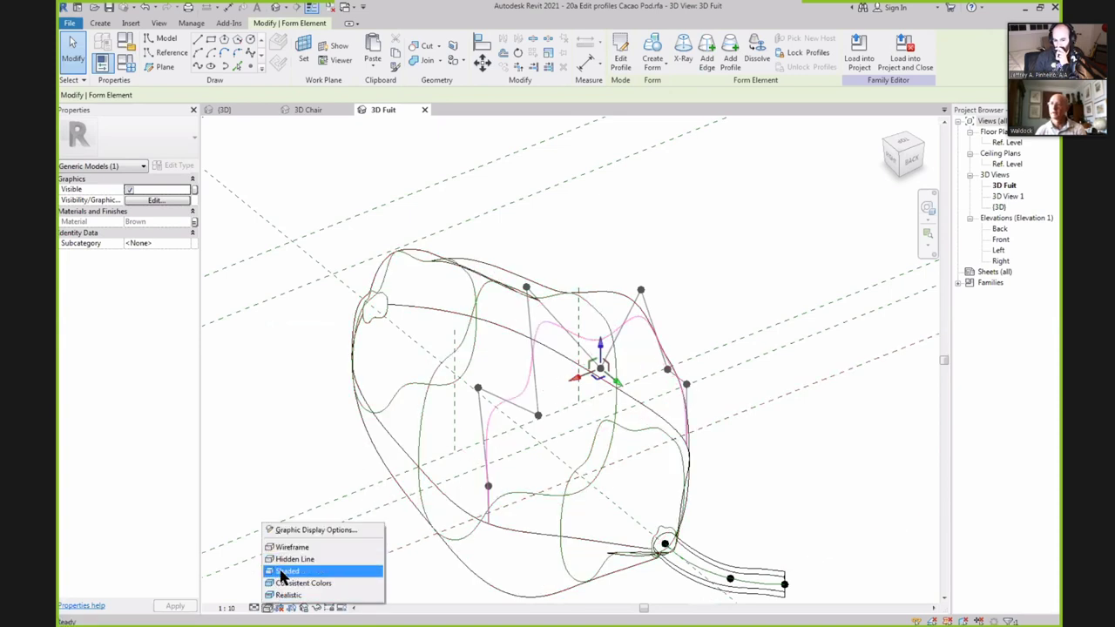
{"action": "left_click", "coordinate": [287, 572]}
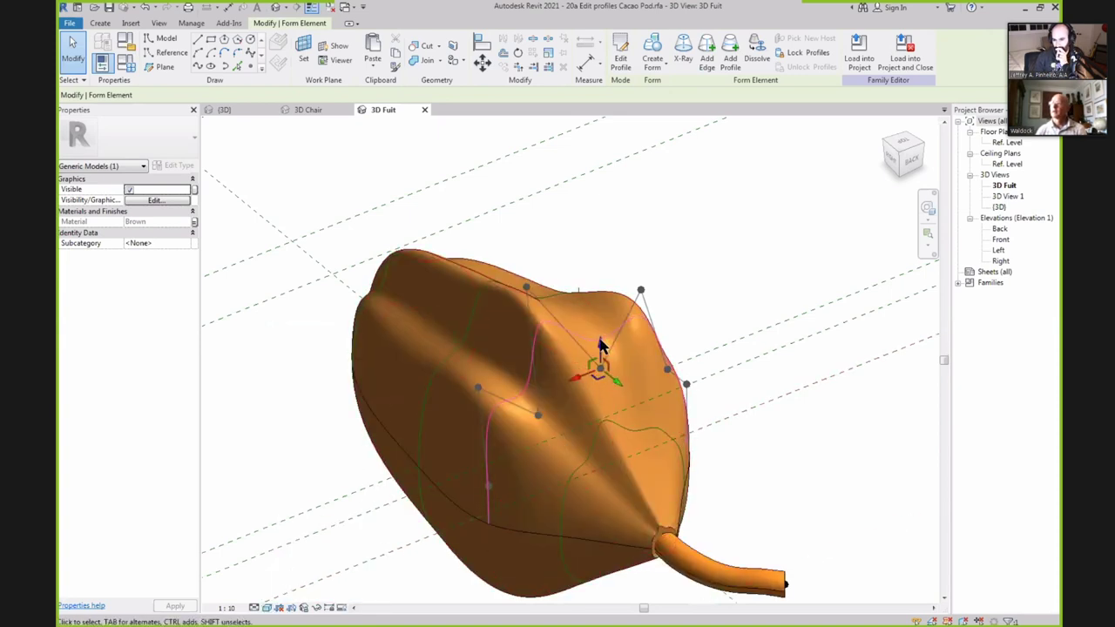
{"action": "left_click_drag", "start_coordinate": [600, 323], "coordinate": [599, 309]}
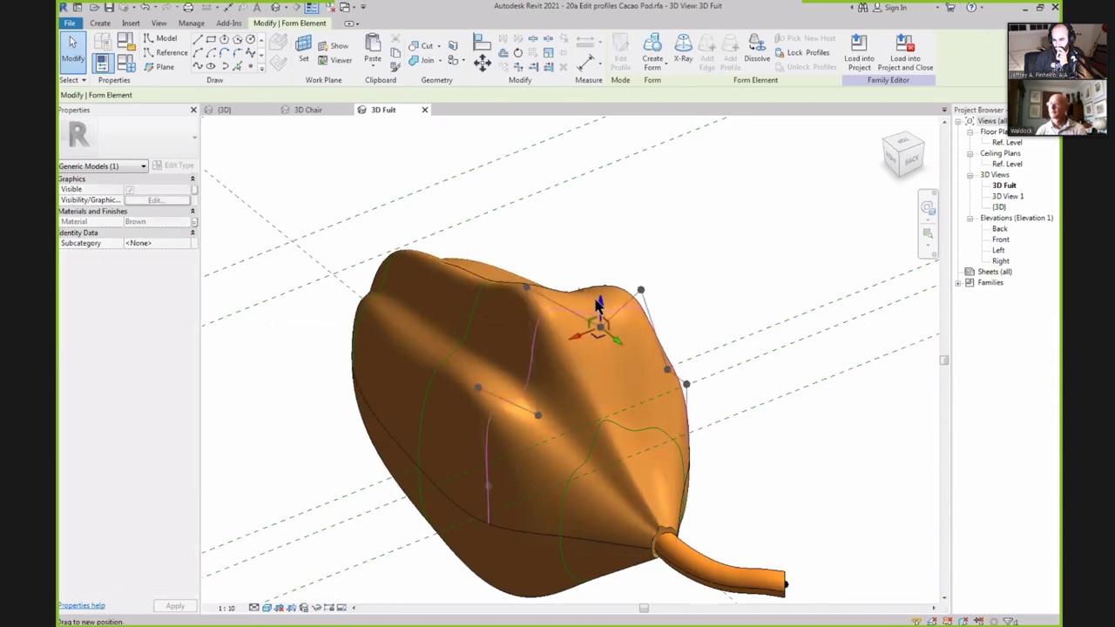
{"action": "left_click", "coordinate": [717, 277]}
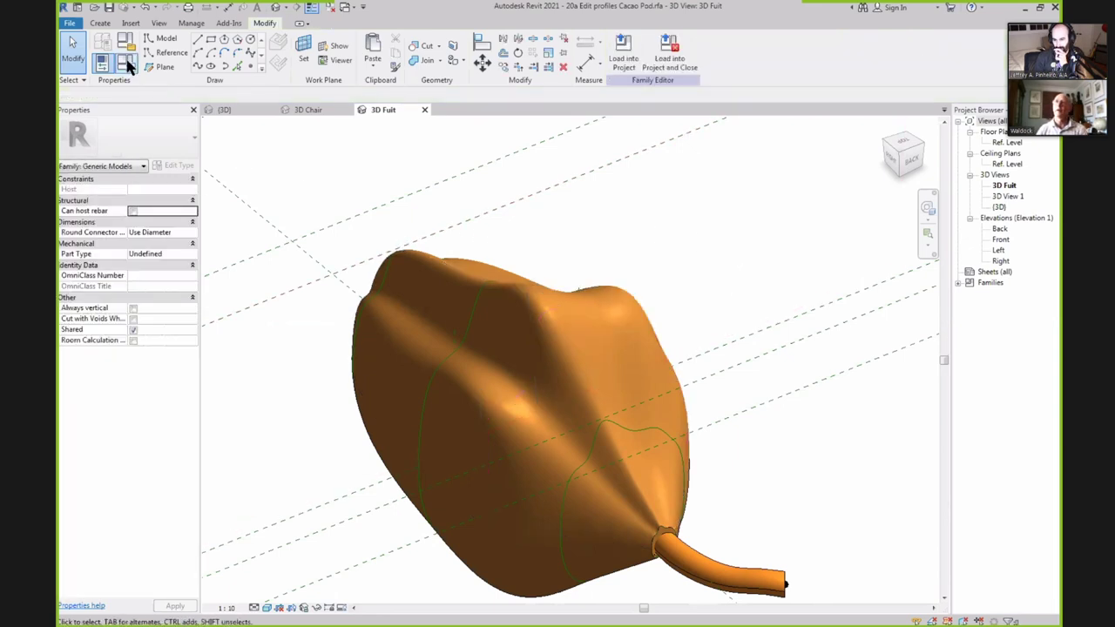
Set the Fruit material family parameter to Green.
{"action": "left_click", "coordinate": [131, 63]}
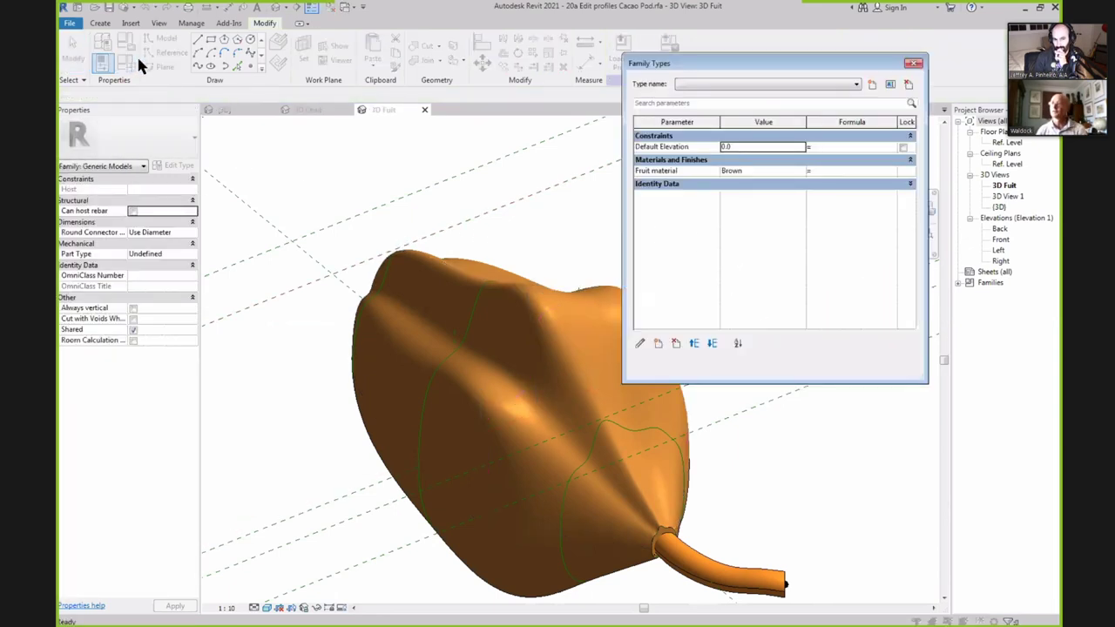
{"action": "left_click", "coordinate": [799, 171]}
{"action": "left_click", "coordinate": [799, 171]}
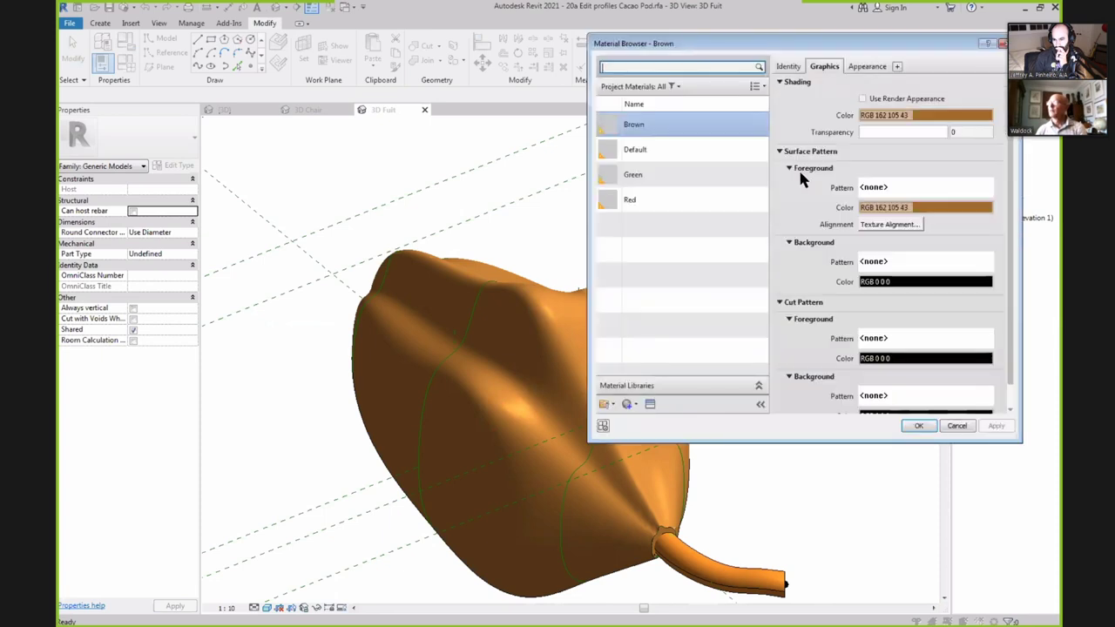
{"action": "left_click", "coordinate": [703, 177]}
{"action": "left_click", "coordinate": [919, 426]}
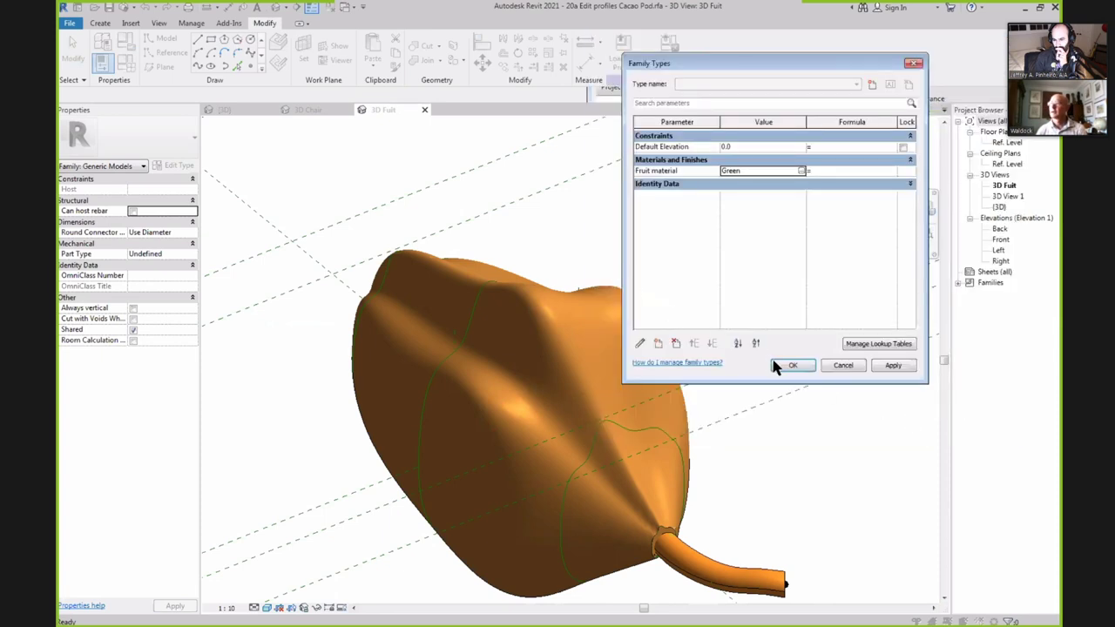
{"action": "left_click", "coordinate": [789, 366]}
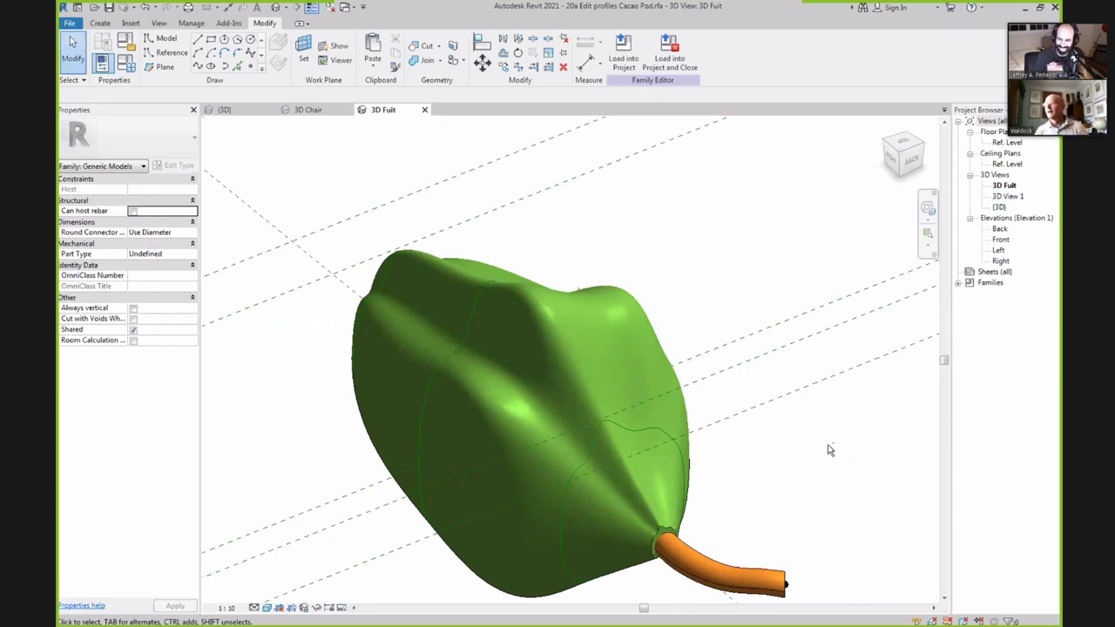
Add a new profile to the pod between its tip-end profile and the middle reference-line profile.
{"action": "middle_click_drag", "start_coordinate": [823, 452], "coordinate": [849, 440], "text": "shift"}
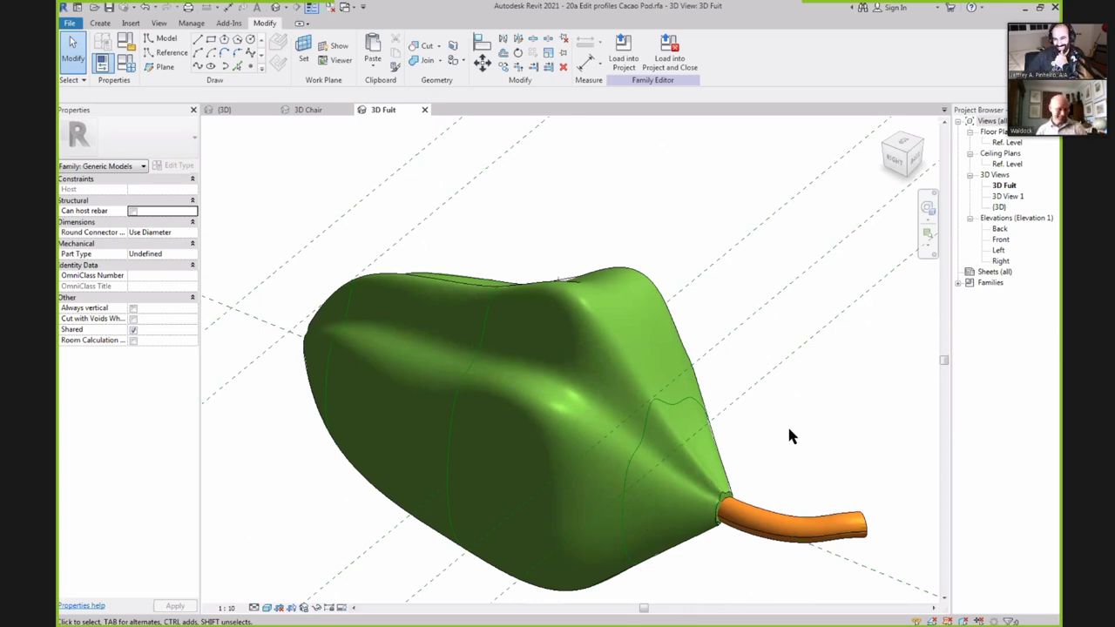
{"action": "middle_click_drag", "start_coordinate": [761, 425], "coordinate": [619, 391], "text": "shift"}
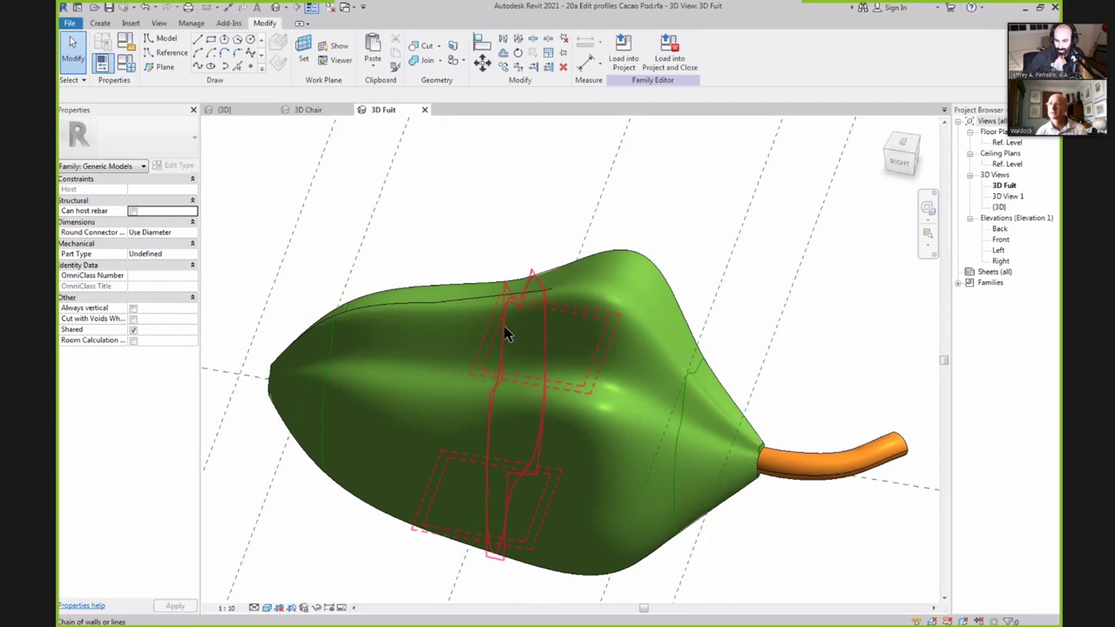
{"action": "left_click", "coordinate": [505, 335]}
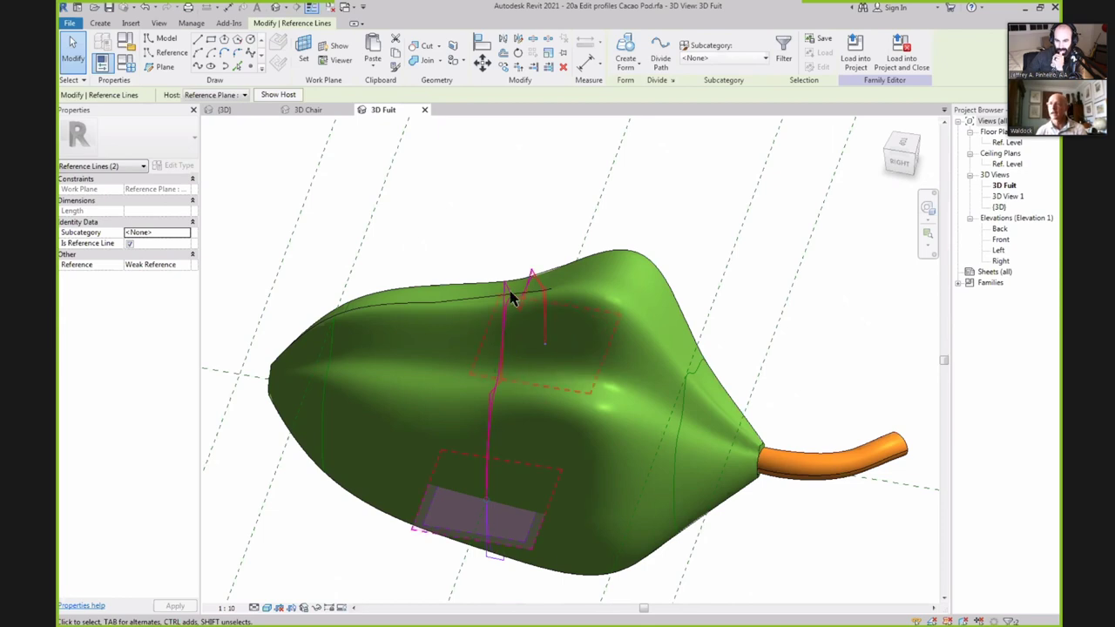
{"action": "middle_click_drag", "start_coordinate": [472, 343], "coordinate": [607, 278], "text": "shift"}
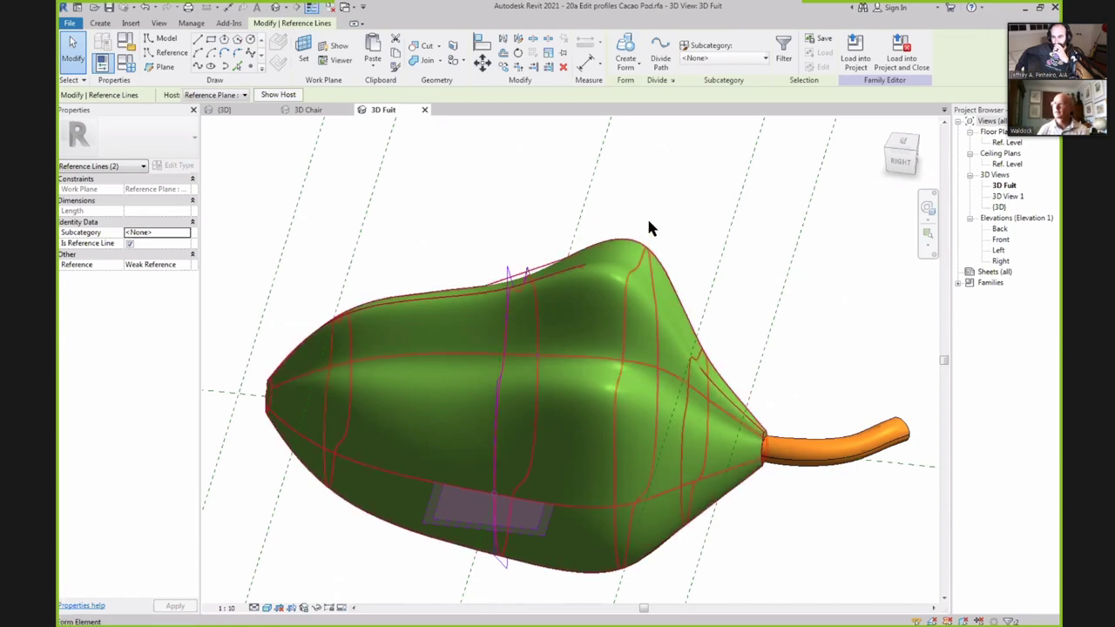
{"action": "left_click", "coordinate": [672, 204]}
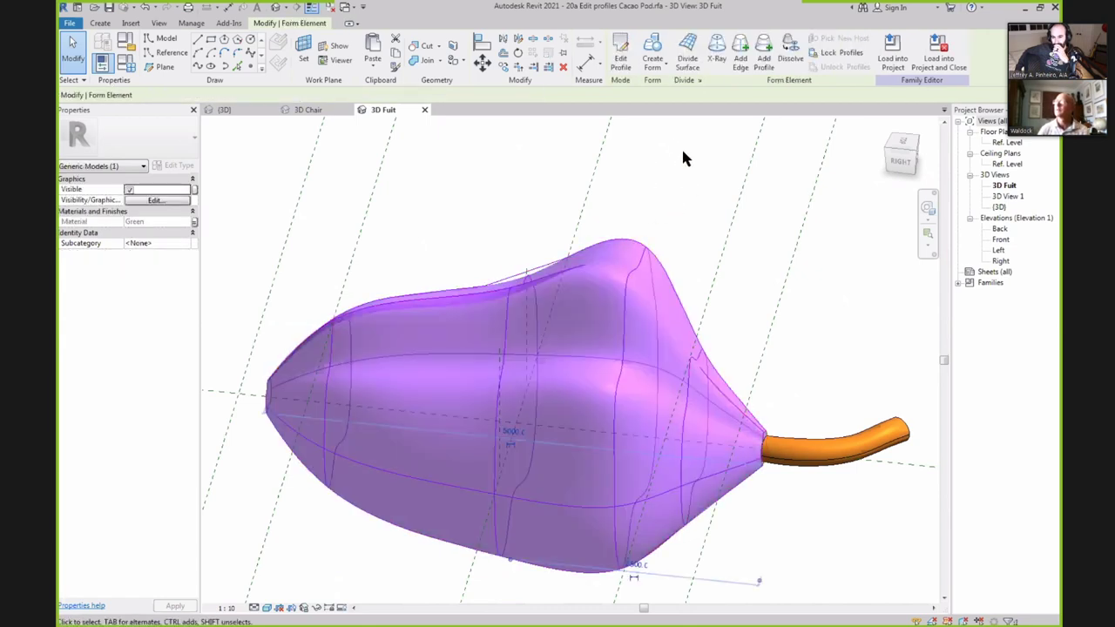
{"action": "left_click", "coordinate": [766, 50]}
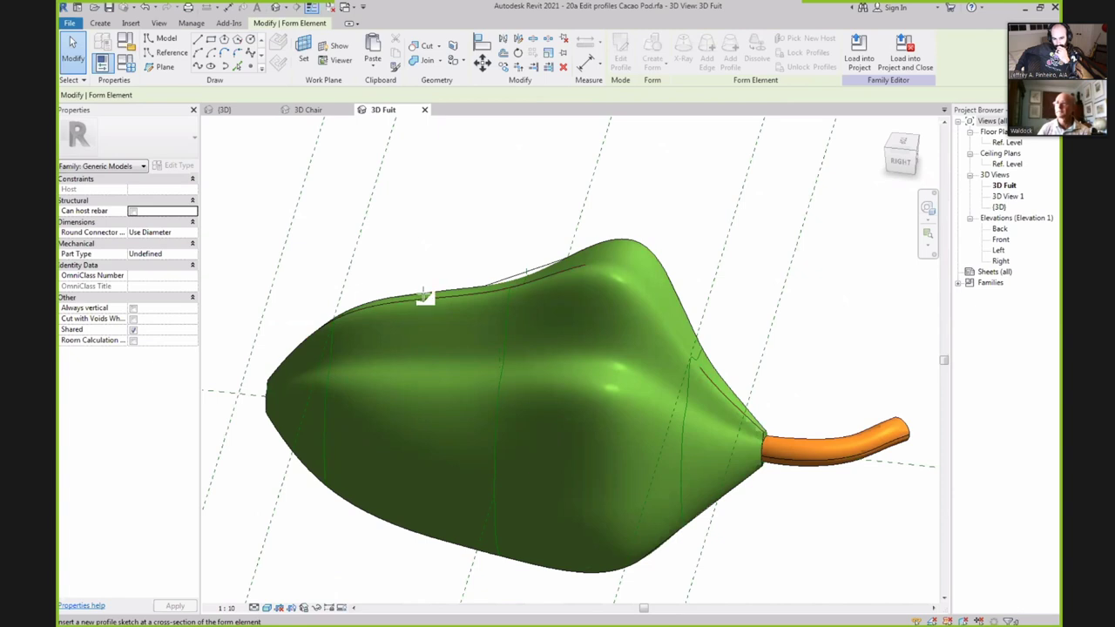
{"action": "left_click", "coordinate": [375, 293]}
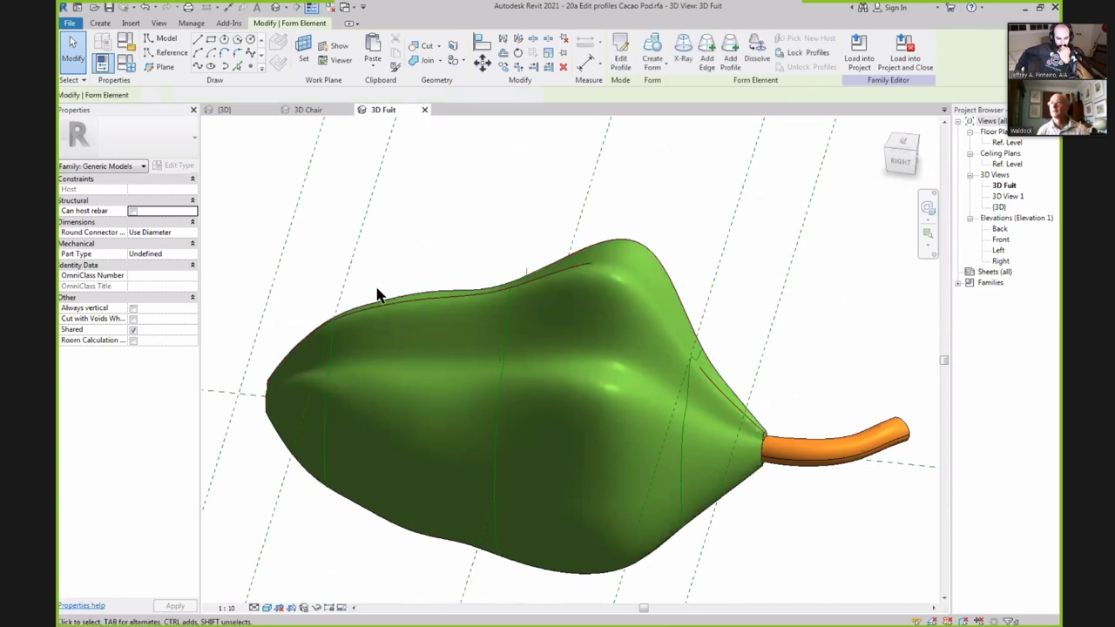
{"action": "left_click", "coordinate": [427, 250]}
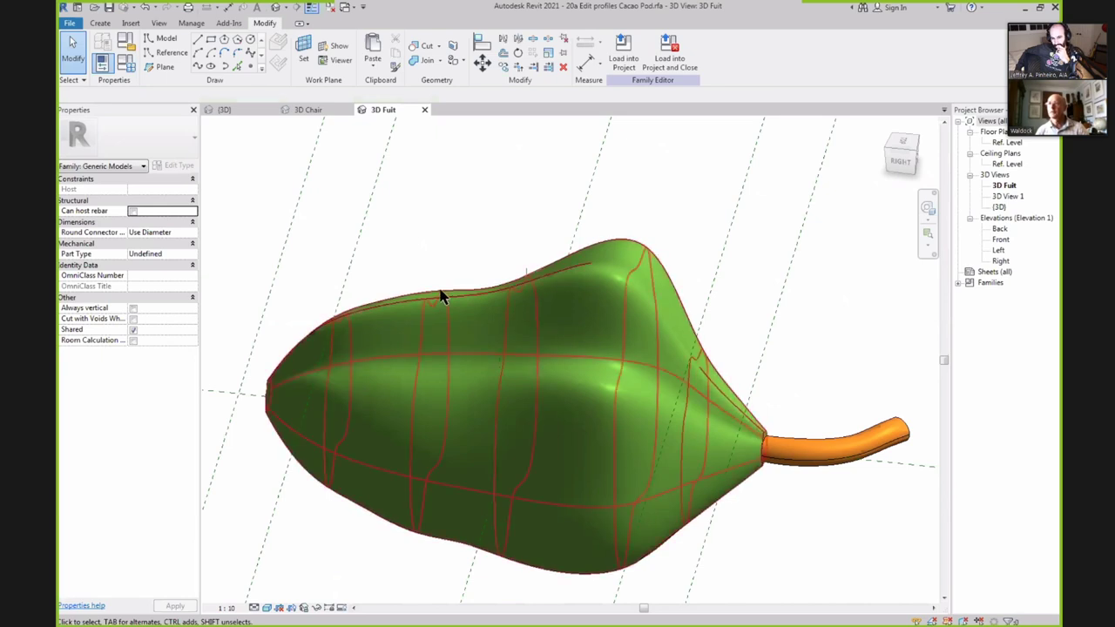
Edit the added profile between the pod's tip-end and middle profiles and delete both of its splines.
{"action": "left_click", "coordinate": [424, 322]}
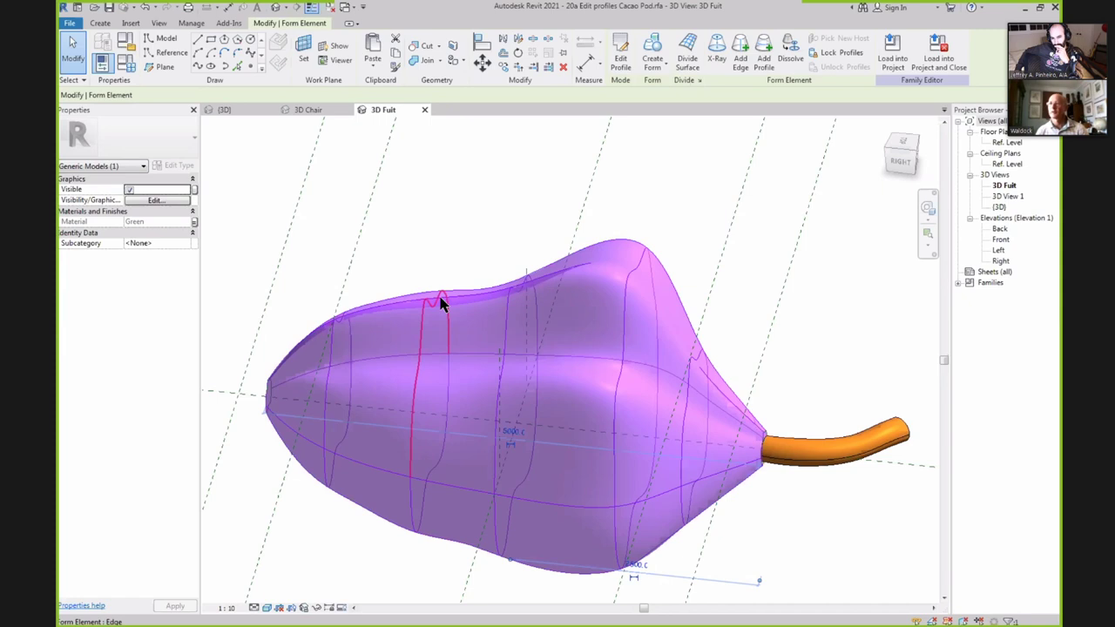
{"action": "left_click", "coordinate": [441, 304]}
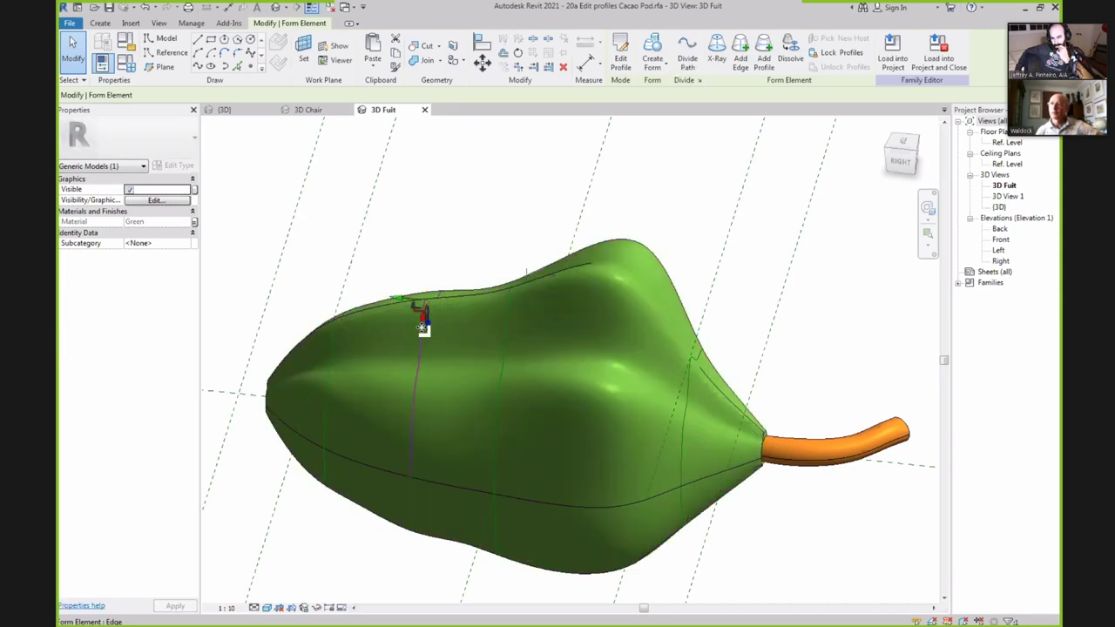
{"action": "left_click", "coordinate": [623, 48]}
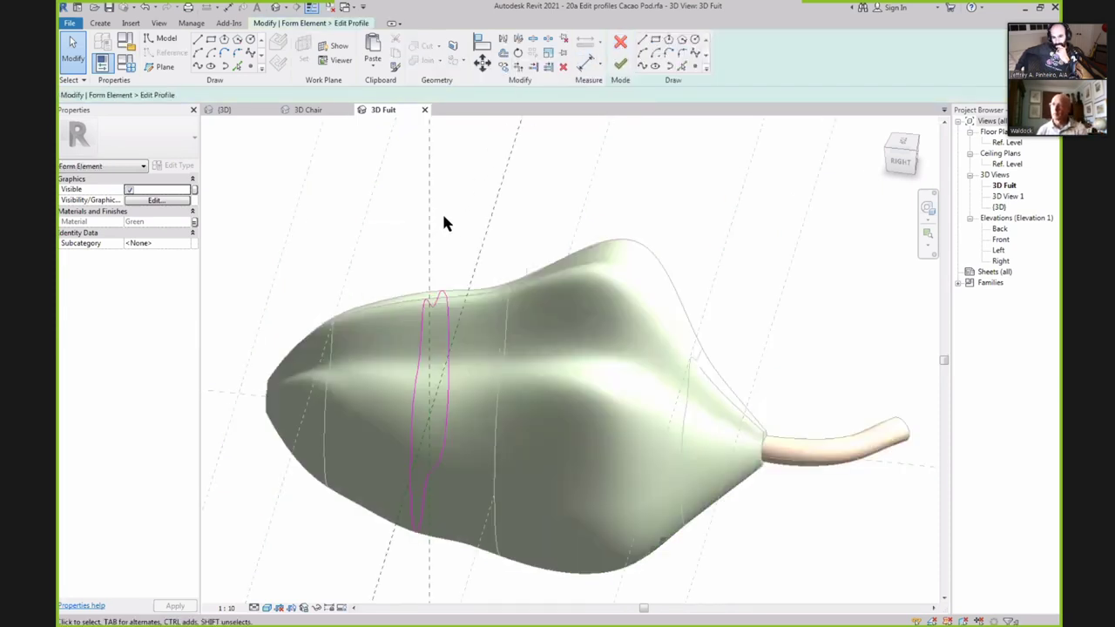
{"action": "left_click", "coordinate": [445, 286]}
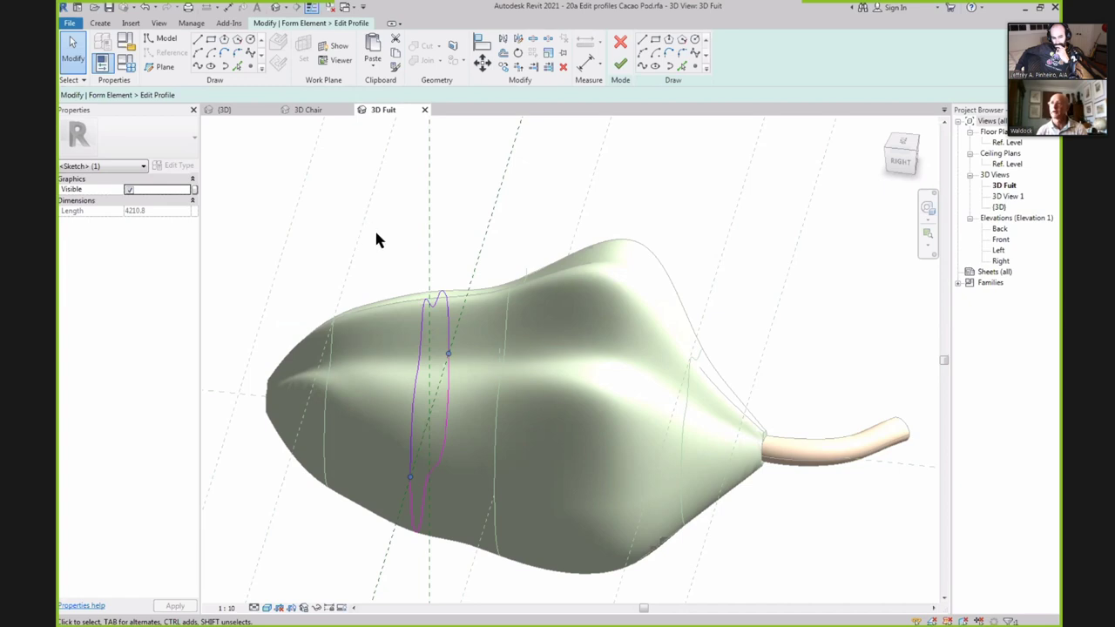
{"action": "mouse_move", "coordinate": [374, 231]}
{"action": "left_mouse_down"}
{"action": "mouse_move", "coordinate": [461, 465]}
{"action": "mouse_move", "coordinate": [460, 581]}
{"action": "left_mouse_up"}
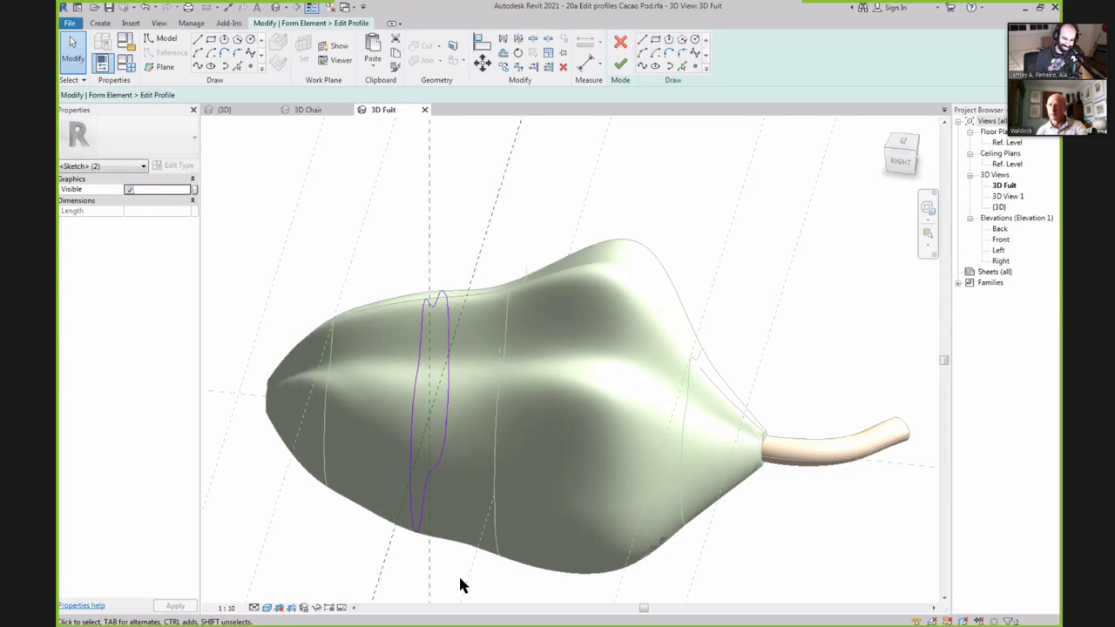
{"action": "key", "text": "Delete"}
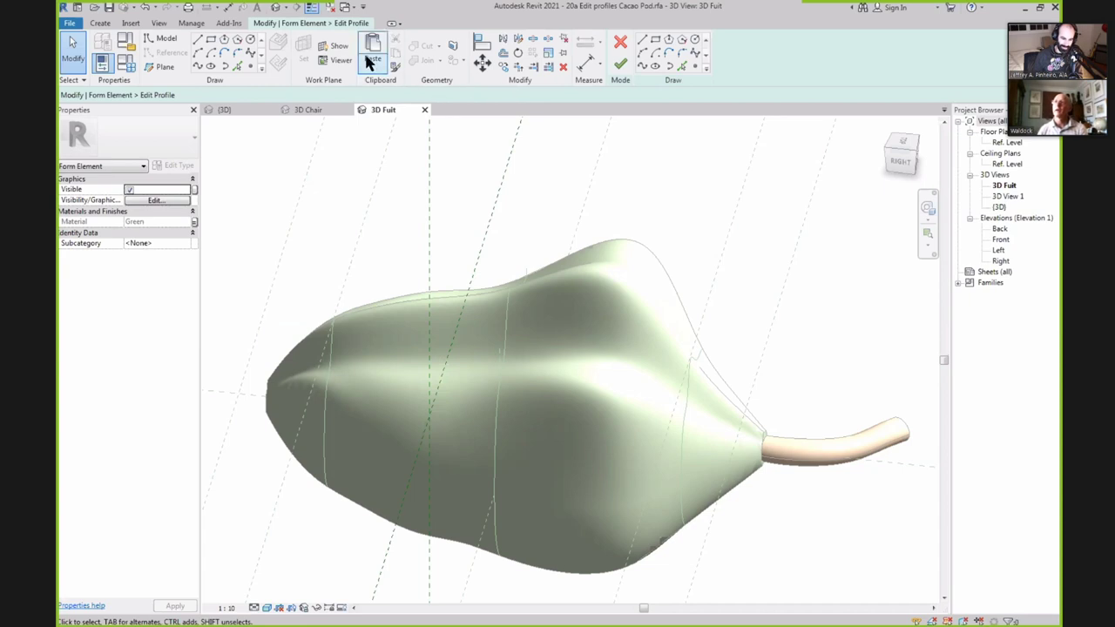
Paste the copied splines aligned to Ref. Level as the replacement profile and finish the profile edit.
{"action": "left_click", "coordinate": [373, 67]}
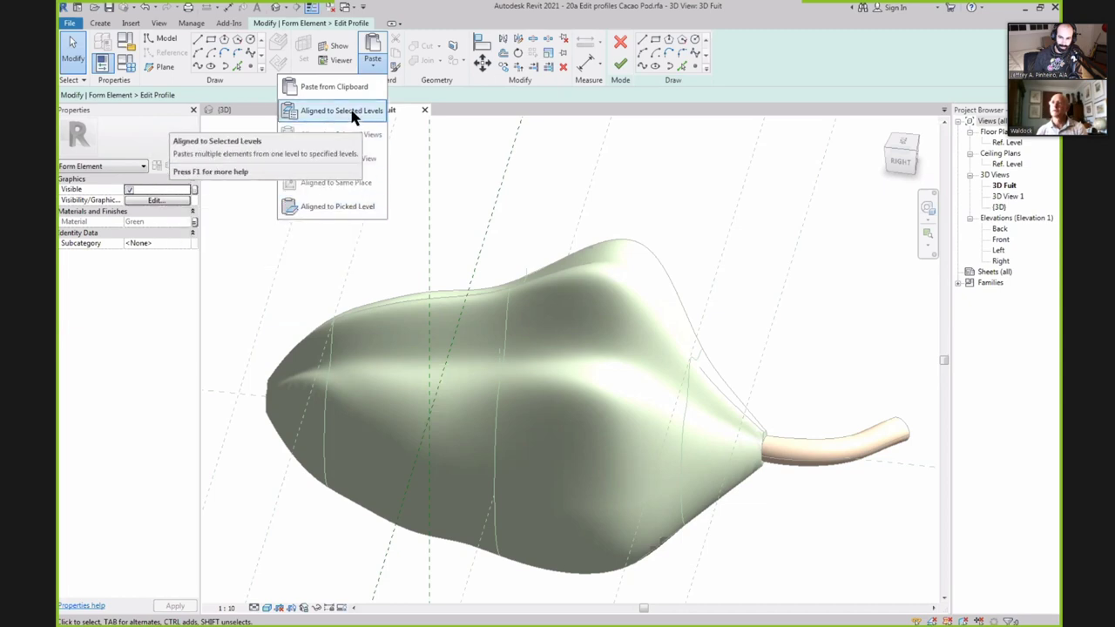
{"action": "left_click", "coordinate": [352, 113]}
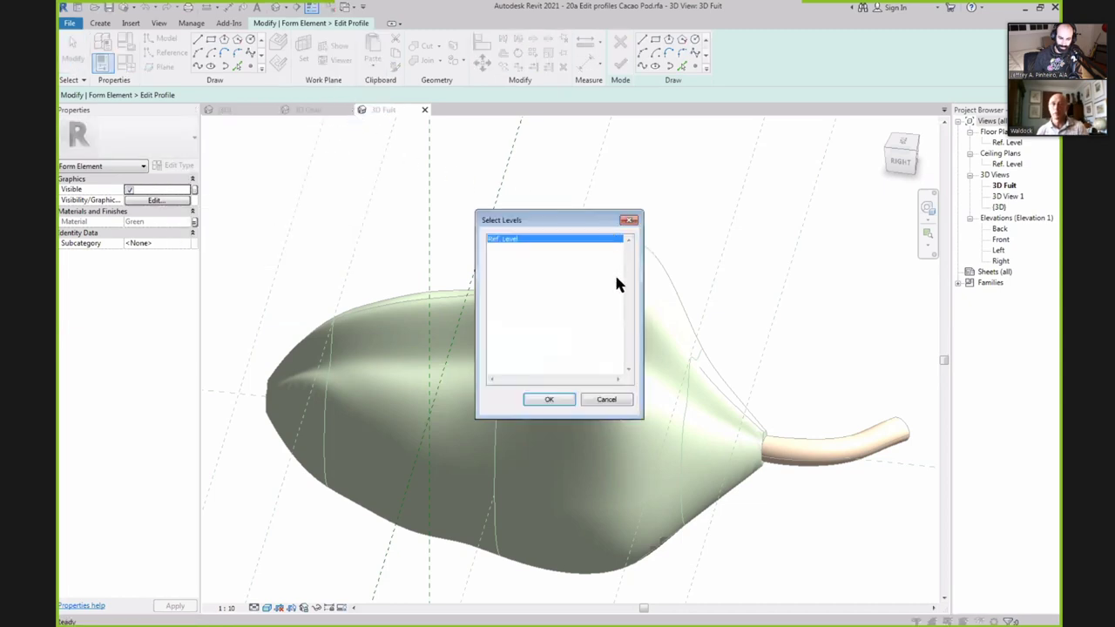
{"action": "left_click", "coordinate": [548, 401]}
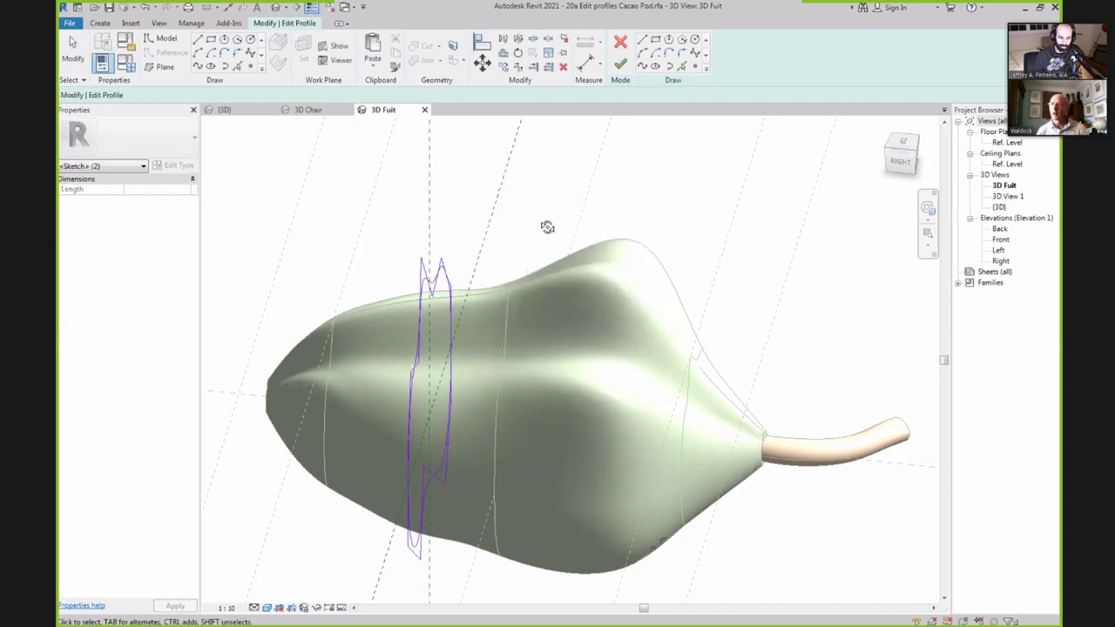
{"action": "mouse_move", "coordinate": [547, 227]}
{"action": "middle_mouse_down", "text": "shift"}
{"action": "mouse_move", "coordinate": [438, 197]}
{"action": "mouse_move", "coordinate": [398, 206]}
{"action": "mouse_move", "coordinate": [425, 247]}
{"action": "mouse_move", "coordinate": [510, 252]}
{"action": "mouse_move", "coordinate": [700, 231]}
{"action": "mouse_move", "coordinate": [368, 298]}
{"action": "middle_mouse_up", "text": "shift"}
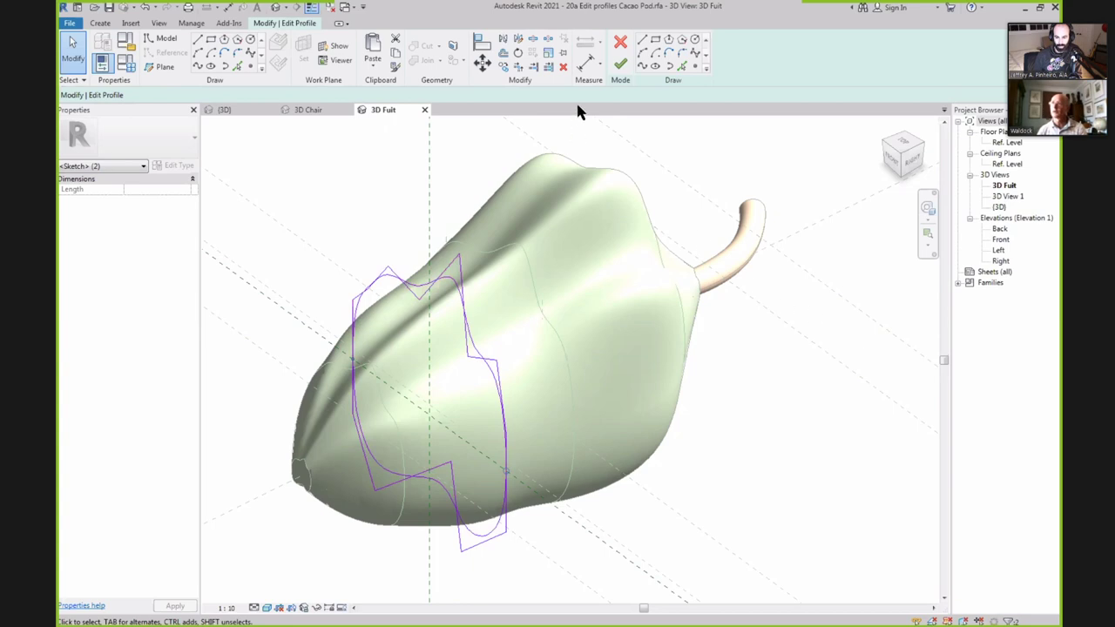
{"action": "left_click", "coordinate": [621, 65]}
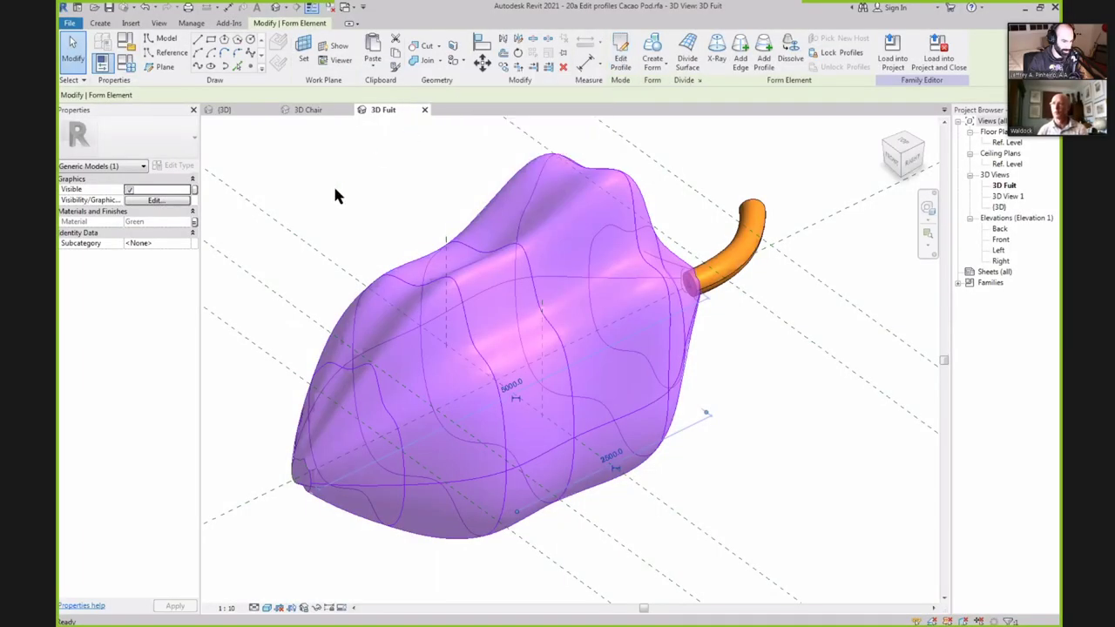
{"action": "left_click", "coordinate": [351, 178]}
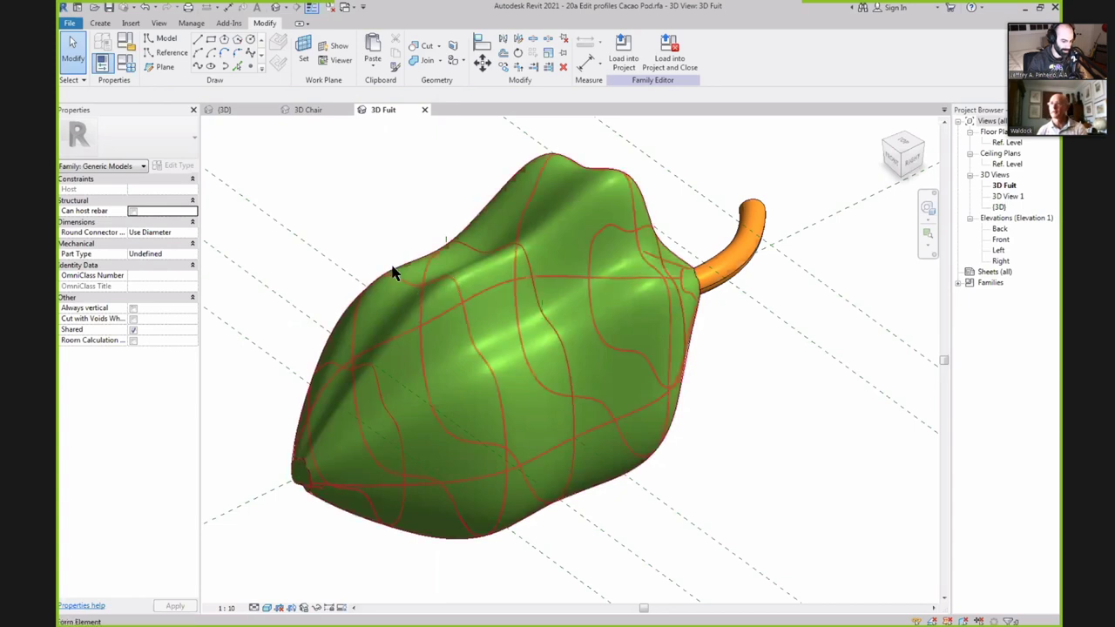
Show the upper spline's control points on the replaced profile and shift the one at the flank ridge outward.
{"action": "left_click", "coordinate": [457, 292]}
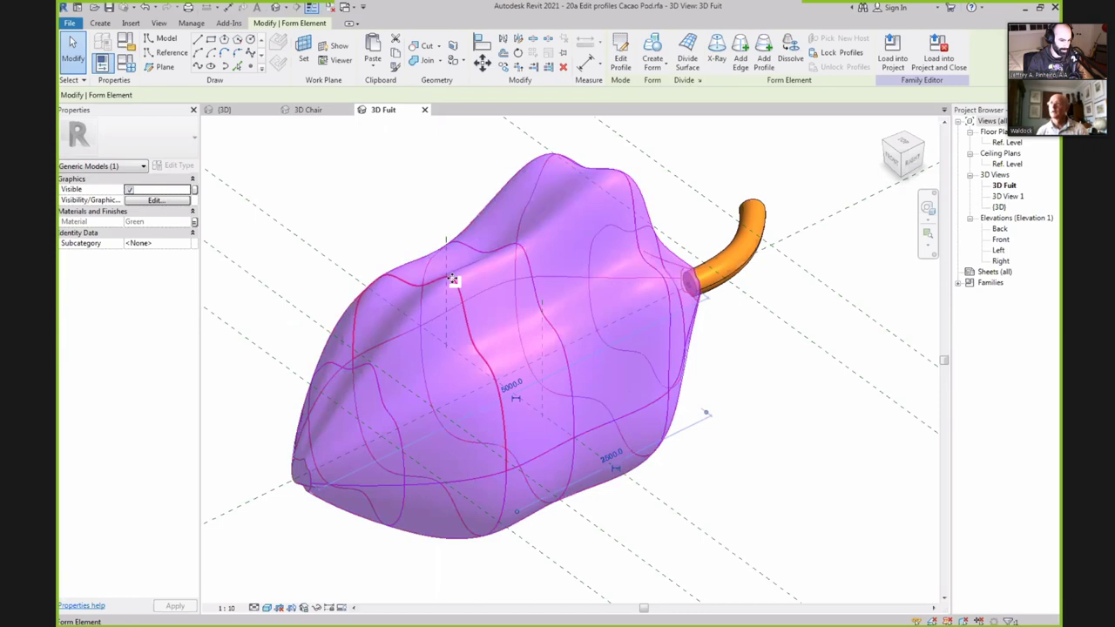
{"action": "left_click", "coordinate": [453, 278]}
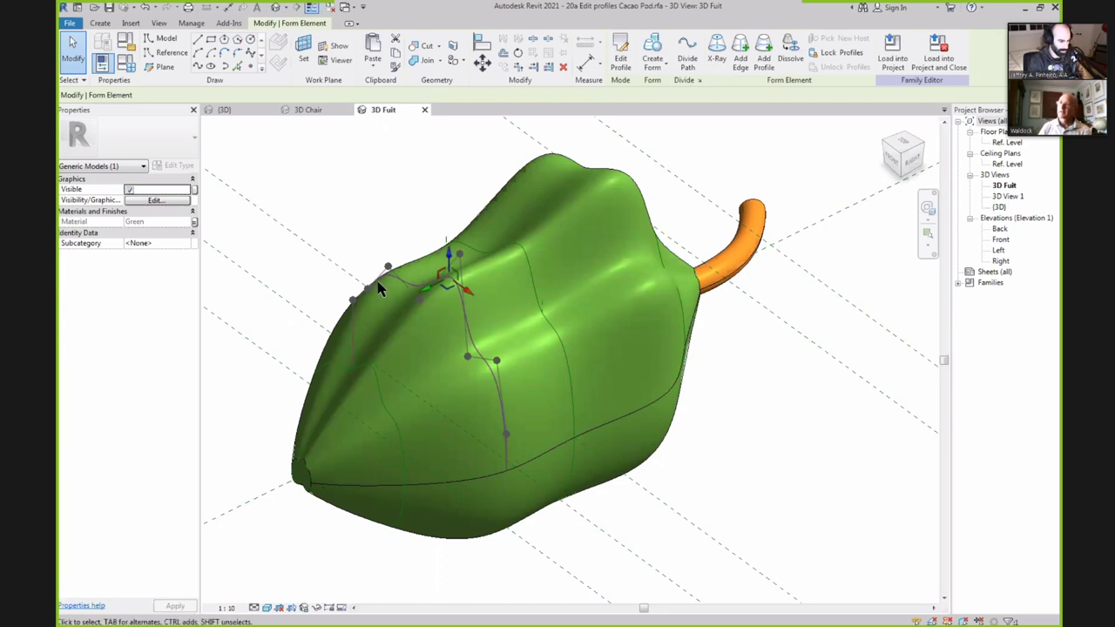
{"action": "left_click", "coordinate": [497, 362]}
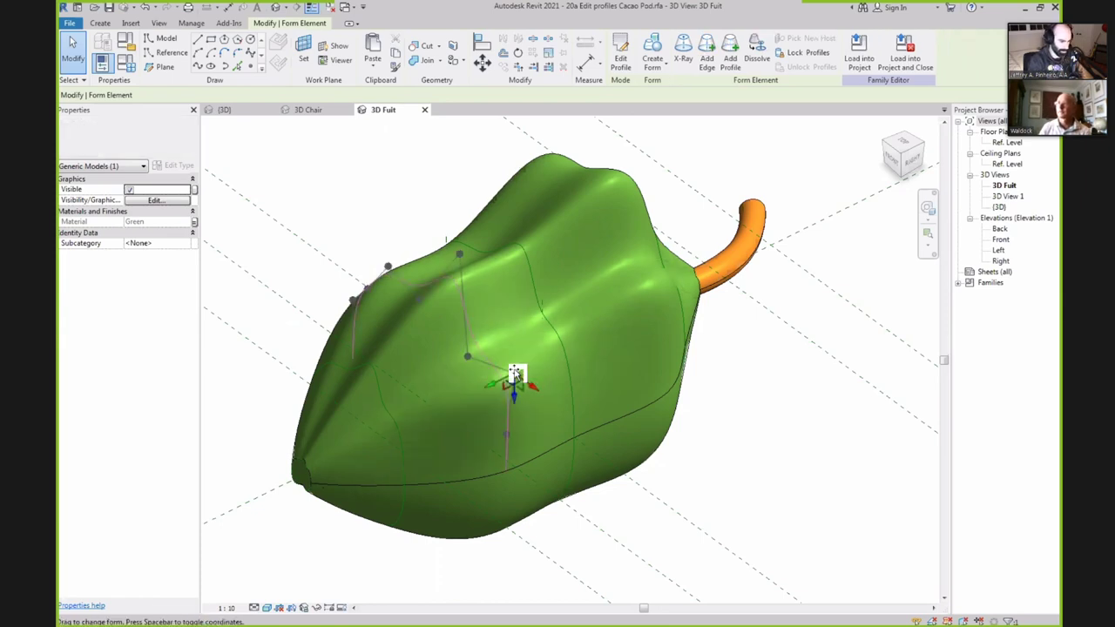
Raise the replaced profile's peak control point nearer the flank far above the pod to pull the ridge into a tall spike.
{"action": "left_click", "coordinate": [459, 254]}
{"action": "left_click_drag", "start_coordinate": [456, 236], "coordinate": [458, 145]}
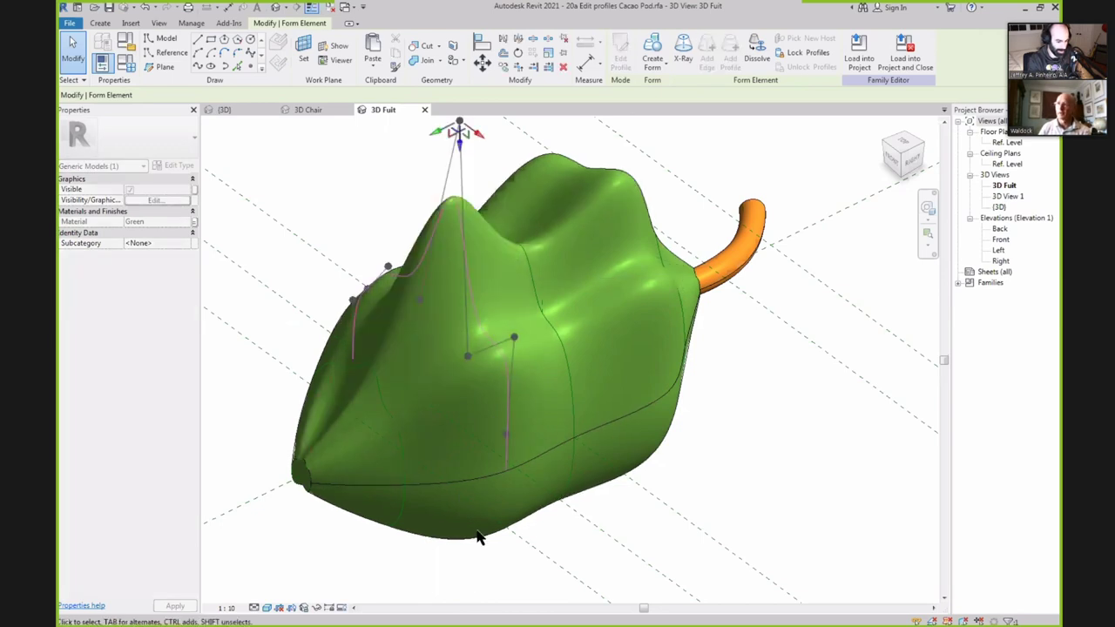
{"action": "scroll", "coordinate": [466, 575], "scroll_direction": "down", "scroll_amount": 3}
{"action": "left_click", "coordinate": [463, 279]}
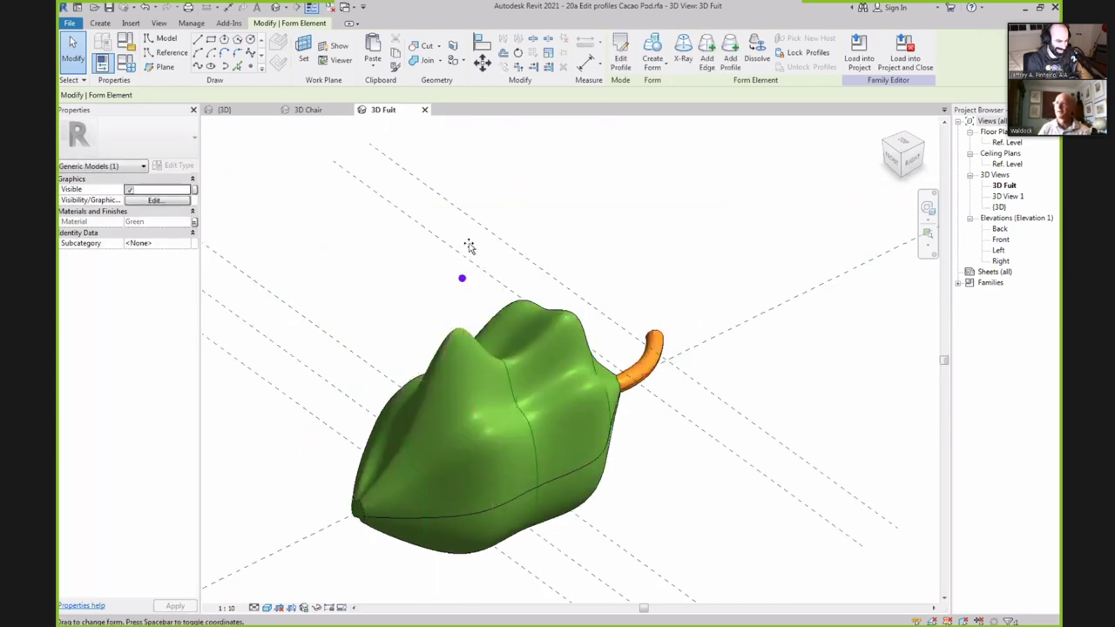
{"action": "left_click", "coordinate": [461, 172]}
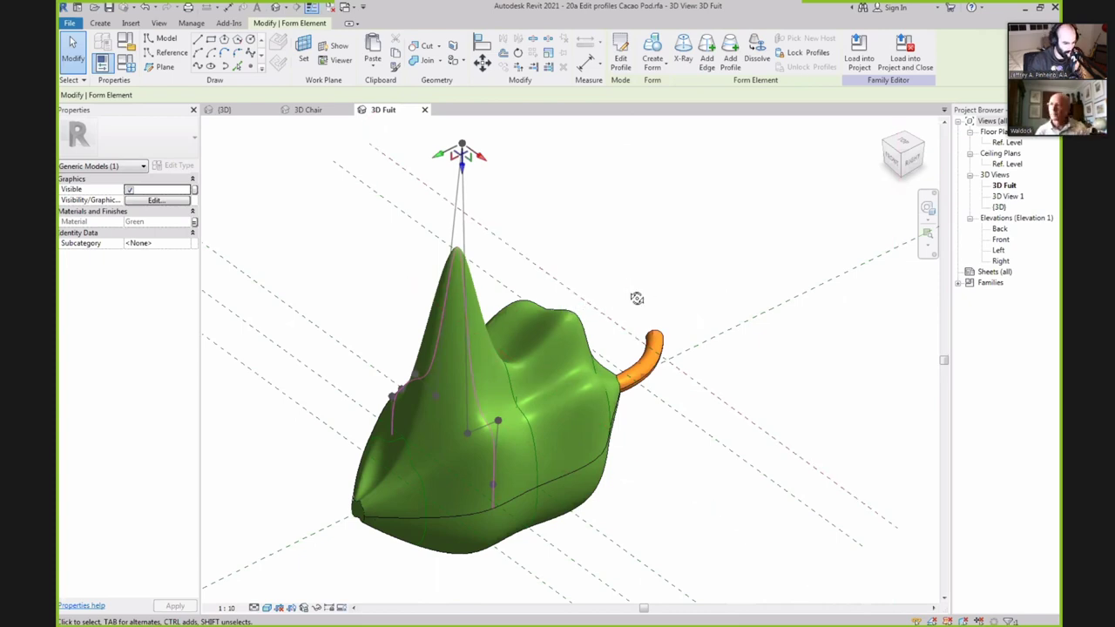
{"action": "middle_click_drag", "start_coordinate": [635, 298], "coordinate": [867, 328], "text": "shift"}
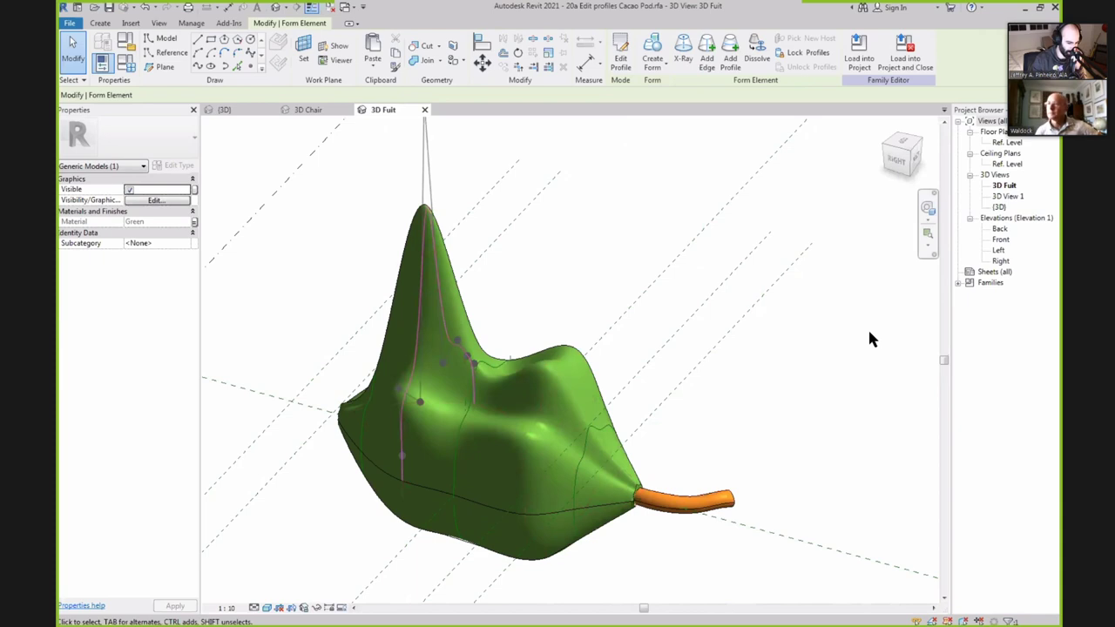
{"action": "left_click", "coordinate": [806, 367]}
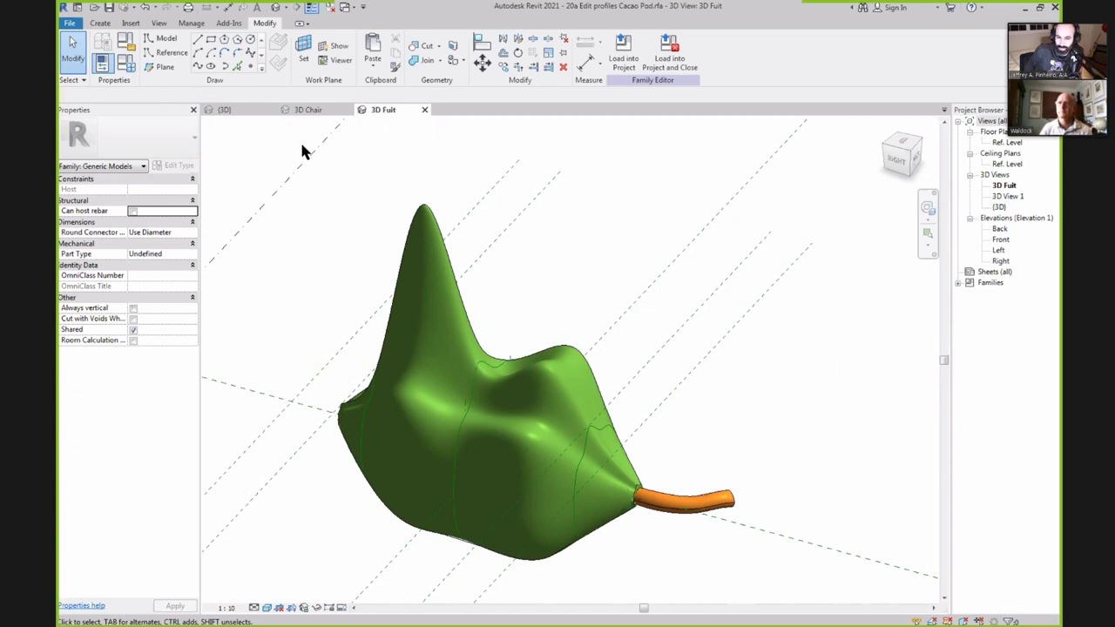
Examine the Green material's graphics settings among the project materials, leaving them unedited.
{"action": "left_click", "coordinate": [191, 23]}
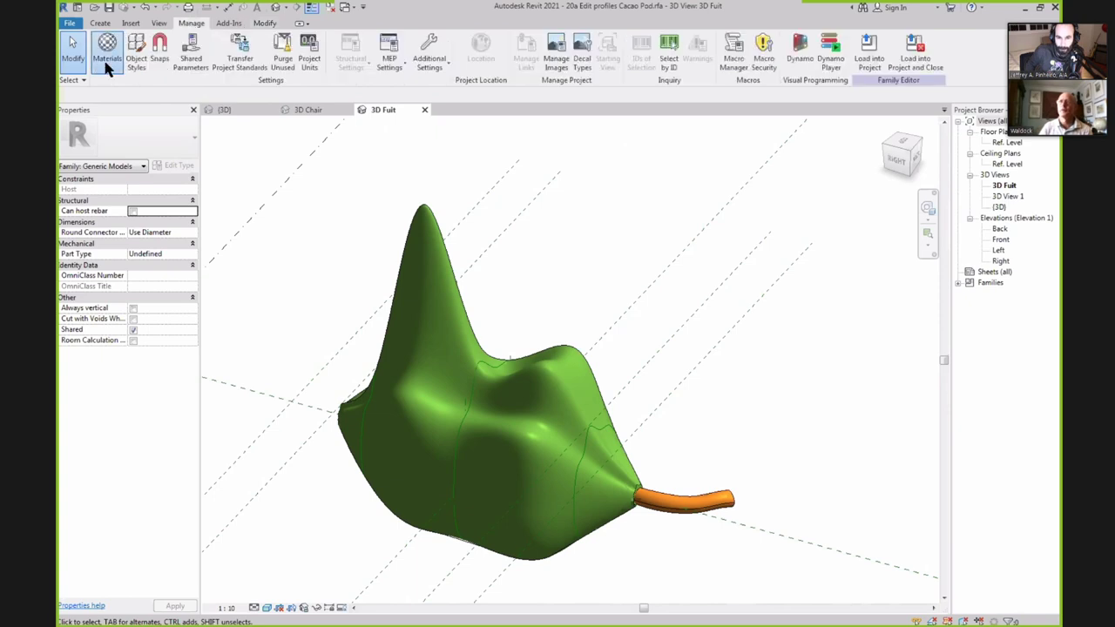
{"action": "left_click", "coordinate": [106, 68]}
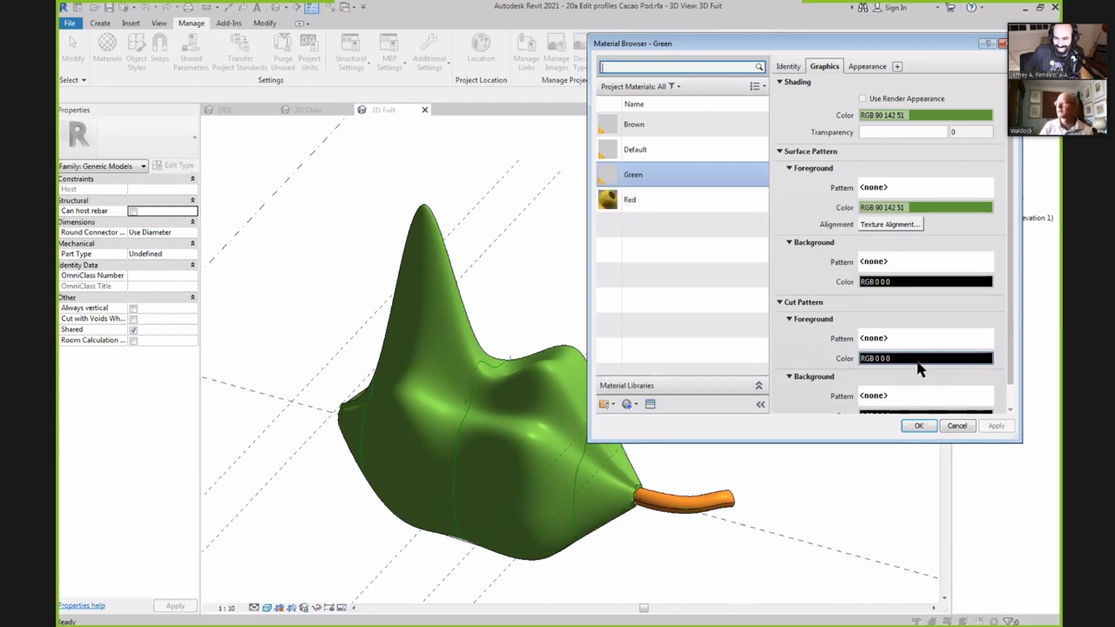
{"action": "left_click", "coordinate": [958, 426]}
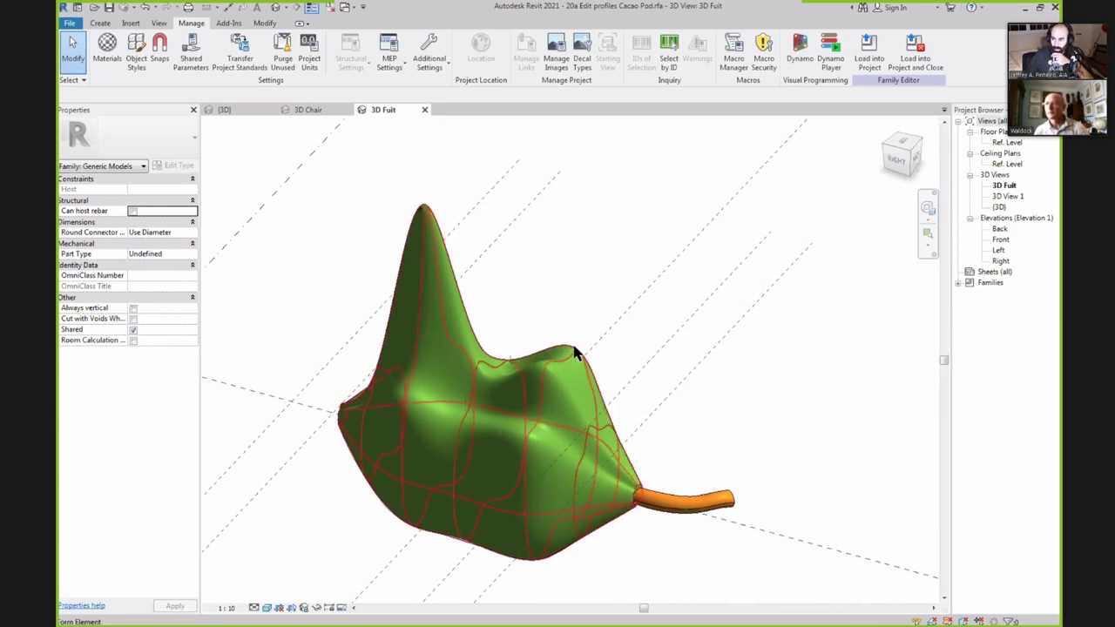
Open the family category and parameters settings.
{"action": "left_click", "coordinate": [576, 303]}
{"action": "middle_click_drag", "start_coordinate": [576, 303], "coordinate": [553, 247], "text": "shift"}
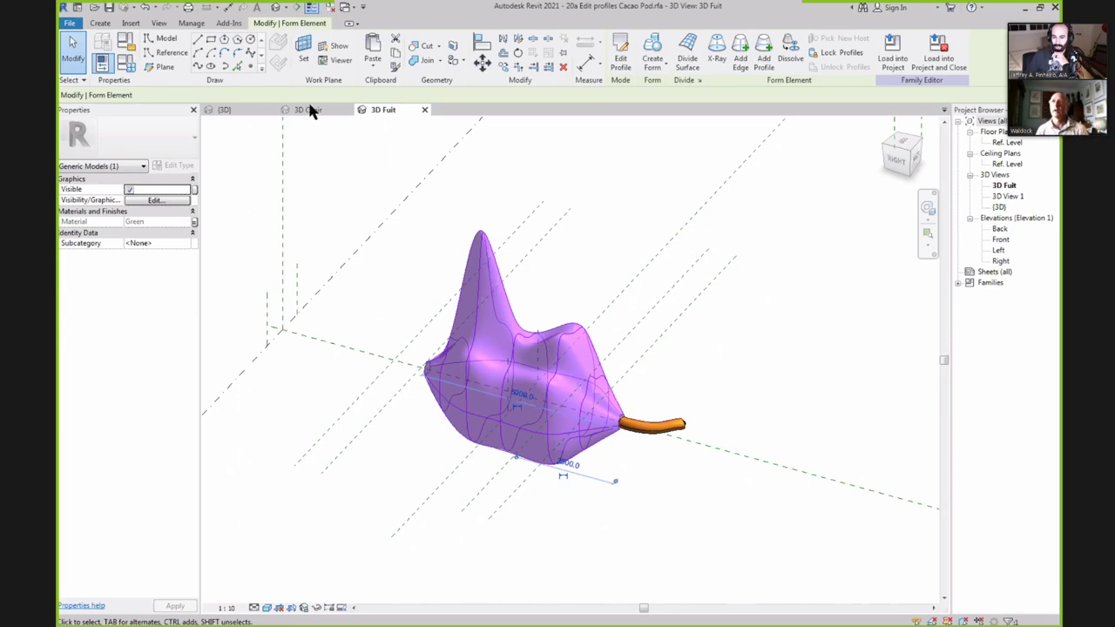
{"action": "key", "text": "Escape"}
{"action": "left_click", "coordinate": [126, 43]}
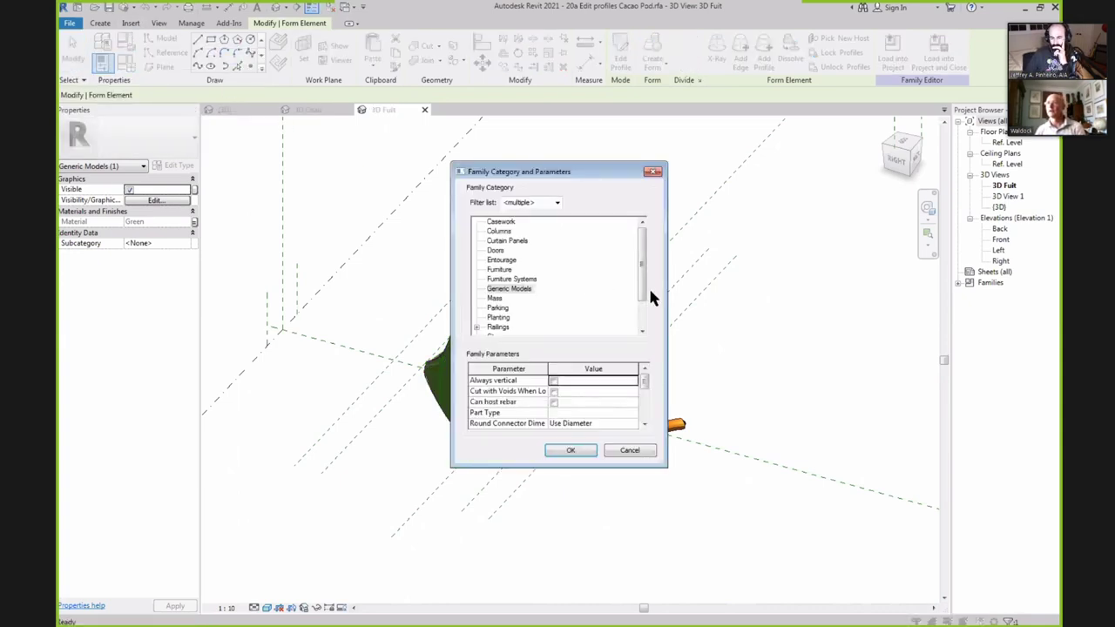
Try Structural Connections, Planting, Site and Mass as the family category.
{"action": "left_click_drag", "start_coordinate": [642, 270], "coordinate": [642, 305]}
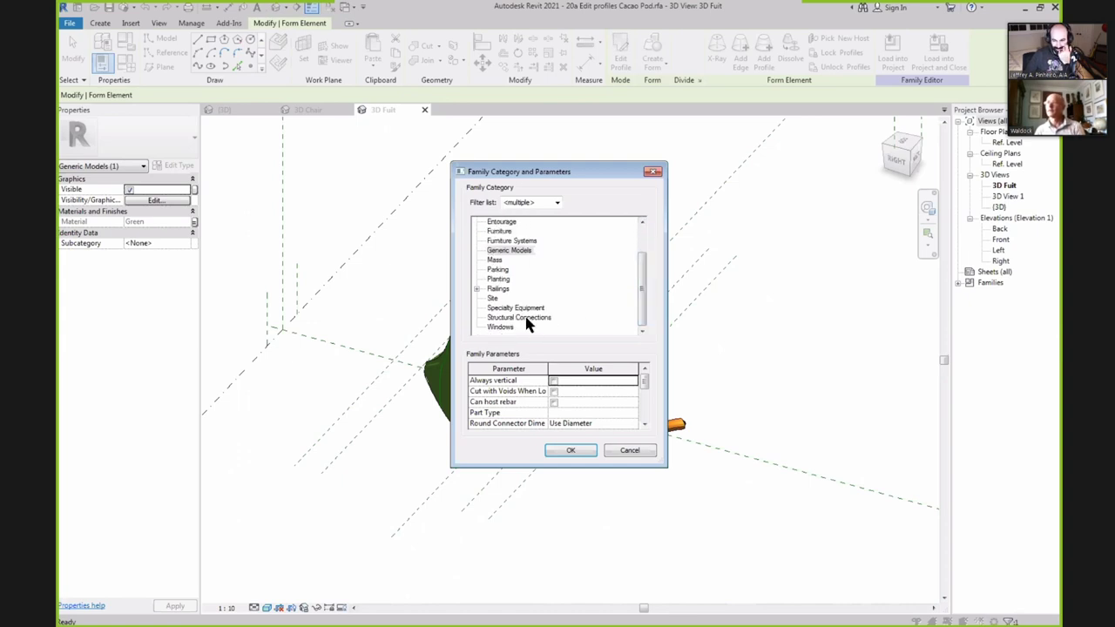
{"action": "left_click", "coordinate": [525, 319]}
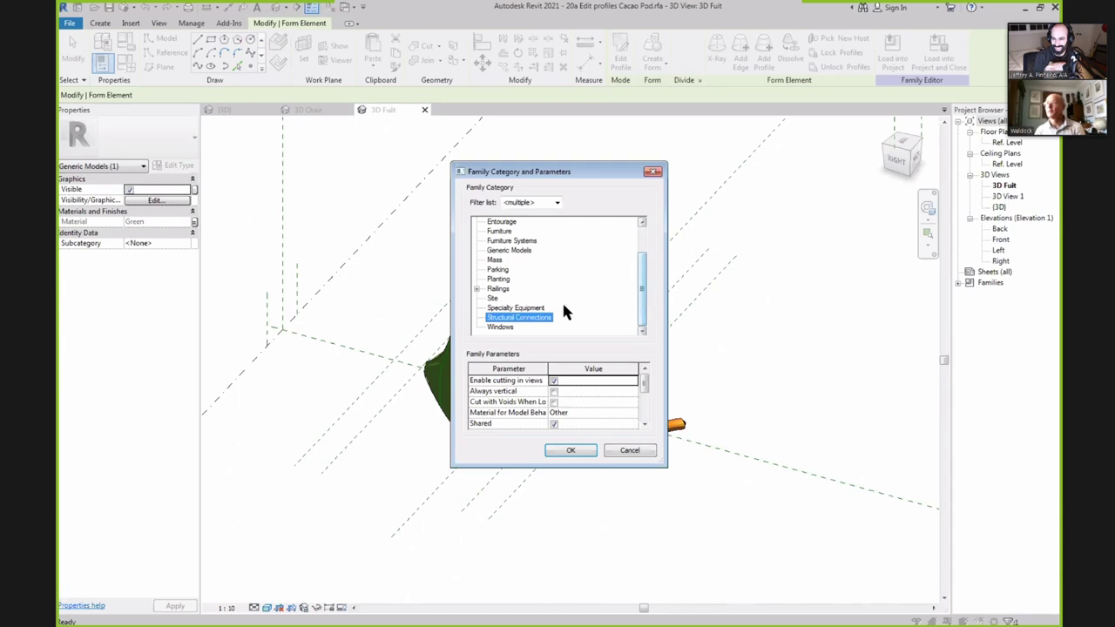
{"action": "left_click", "coordinate": [496, 298]}
{"action": "left_click", "coordinate": [499, 280]}
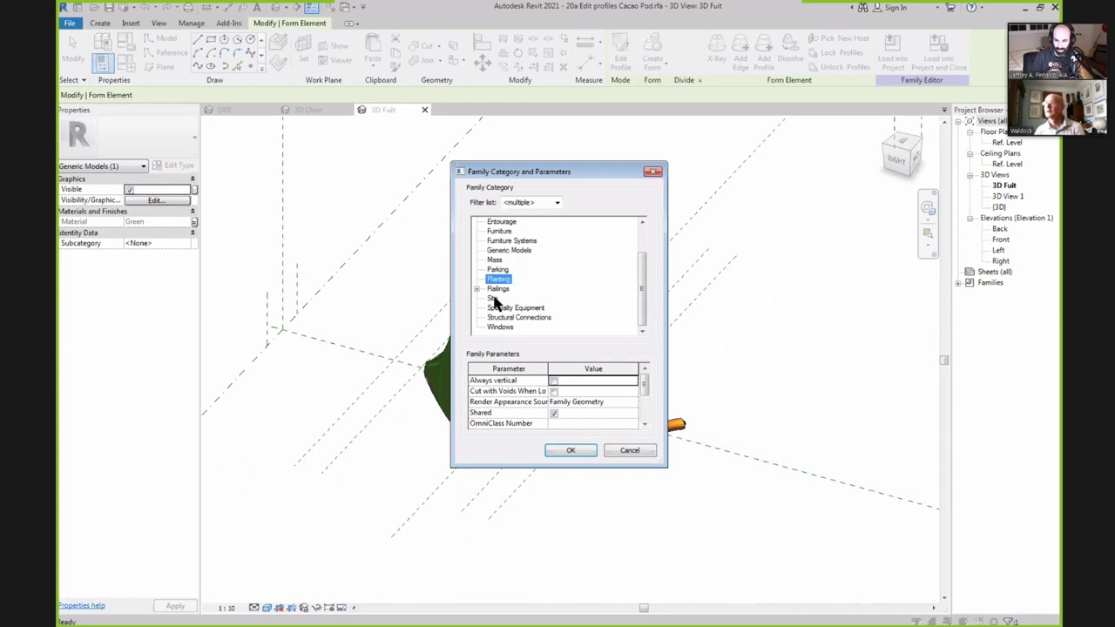
{"action": "left_click", "coordinate": [494, 299]}
{"action": "left_click_drag", "start_coordinate": [637, 281], "coordinate": [642, 267]}
{"action": "left_click", "coordinate": [496, 288]}
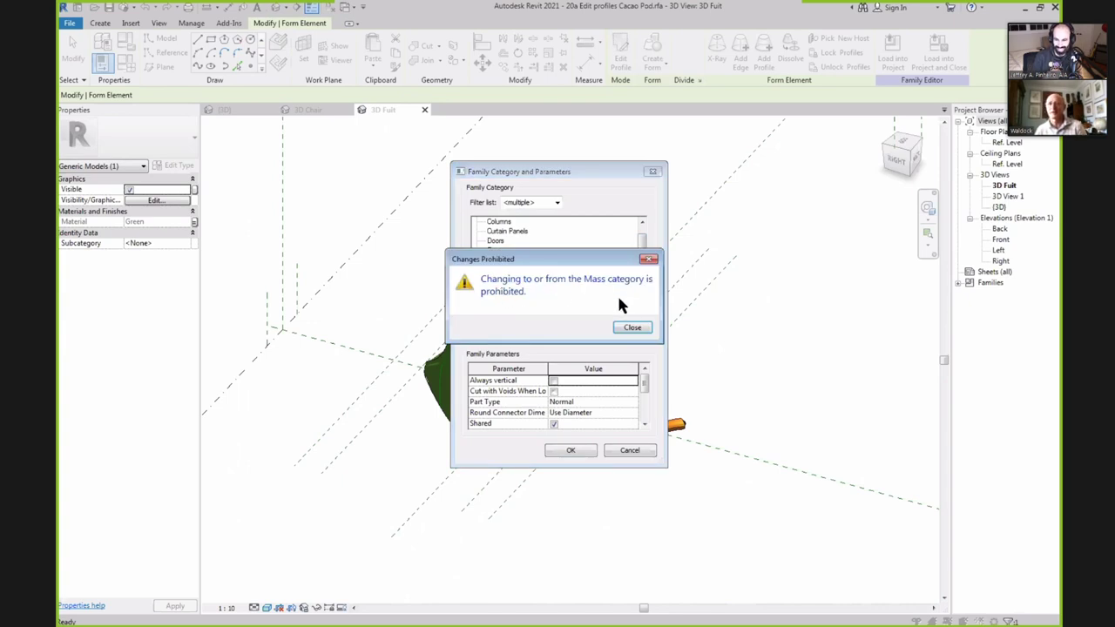
{"action": "left_click", "coordinate": [633, 329]}
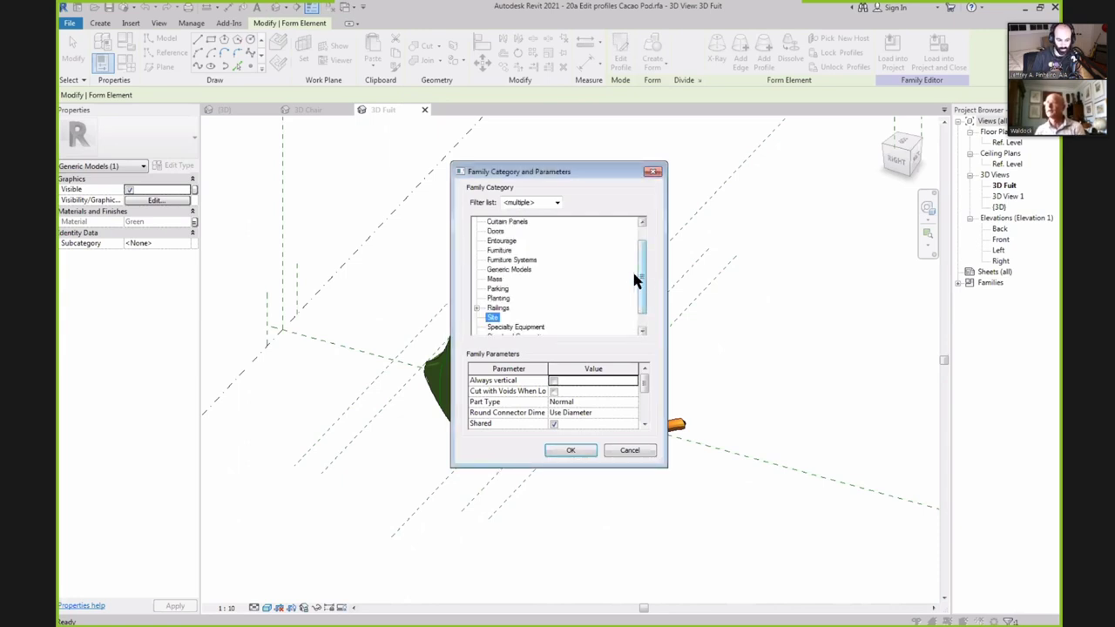
Set the family category to Entourage.
{"action": "left_click", "coordinate": [521, 269]}
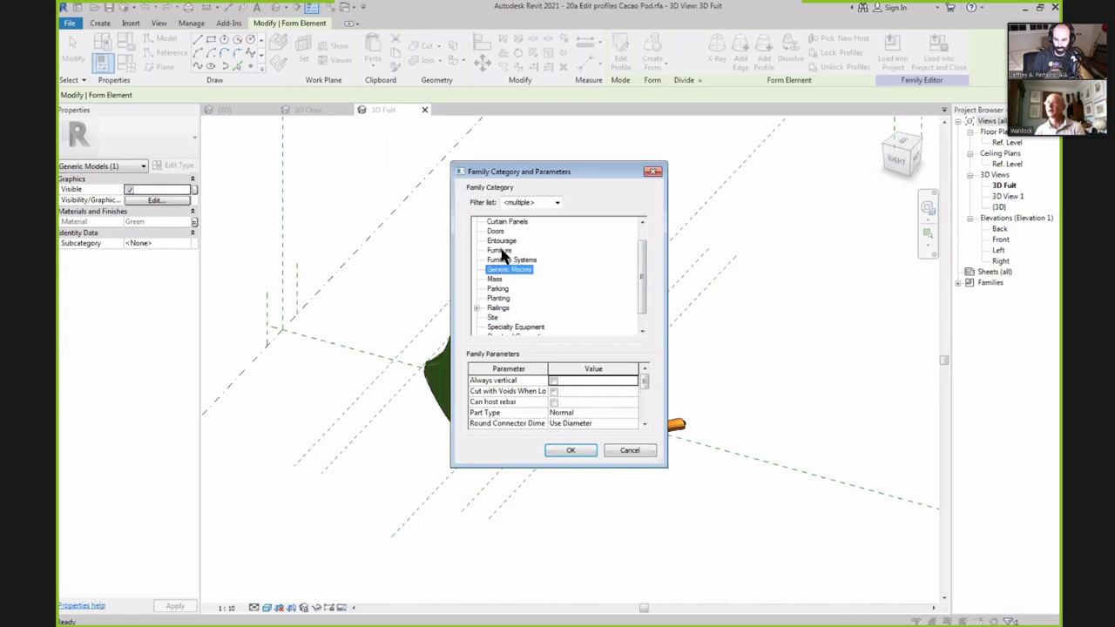
{"action": "left_click", "coordinate": [500, 251]}
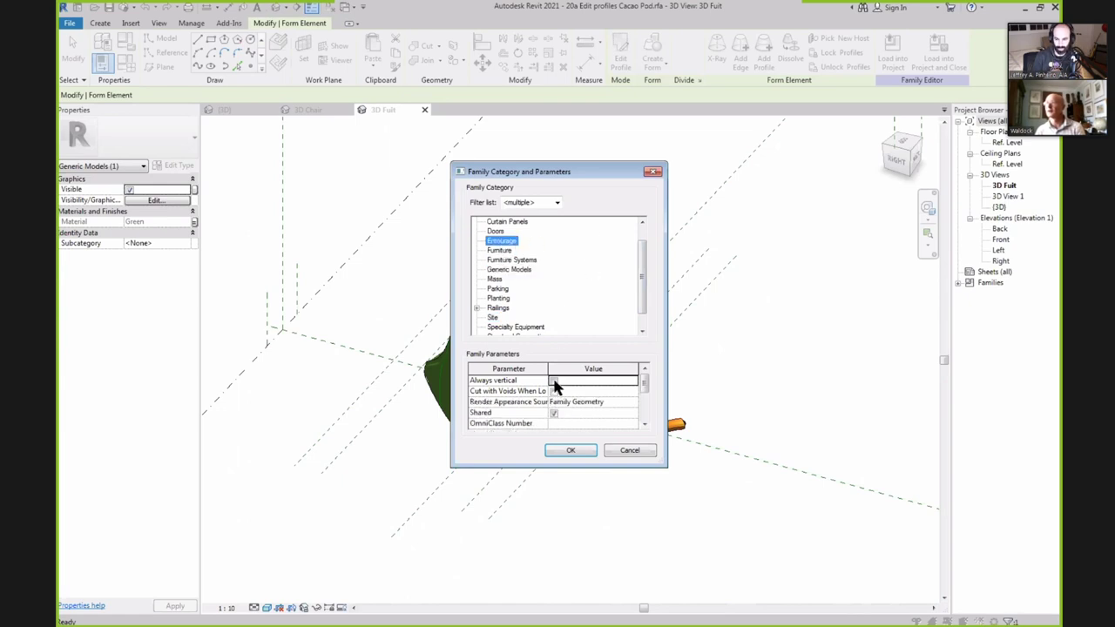
{"action": "left_click", "coordinate": [571, 450]}
{"action": "left_click", "coordinate": [570, 451]}
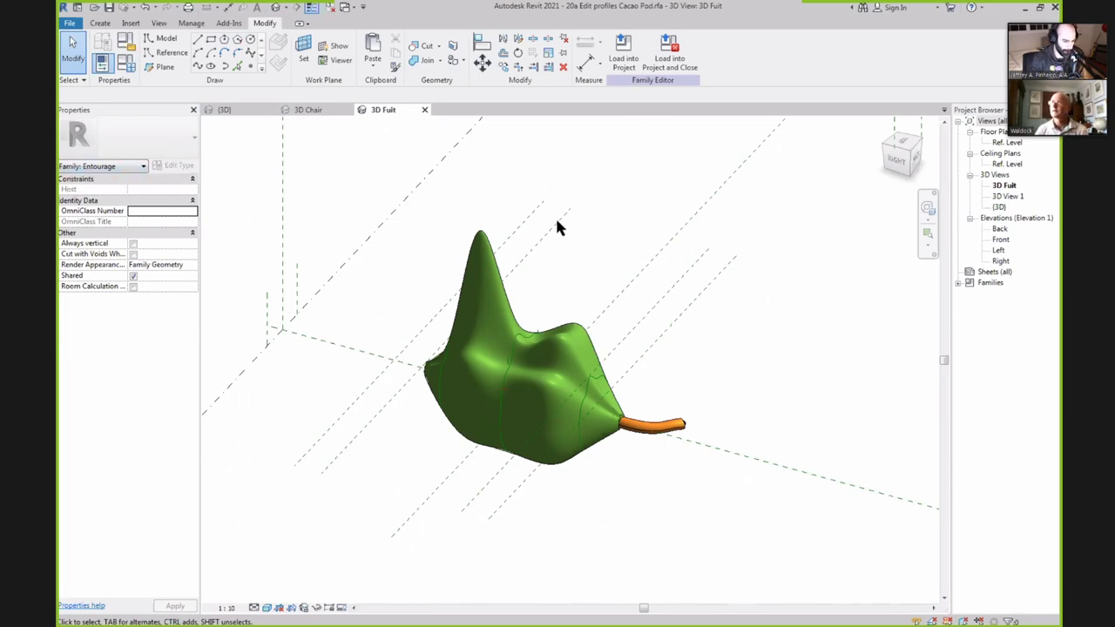
Review the pod form's properties and the 3D Fuit view's properties, leaving them unedited.
{"action": "left_click", "coordinate": [490, 246]}
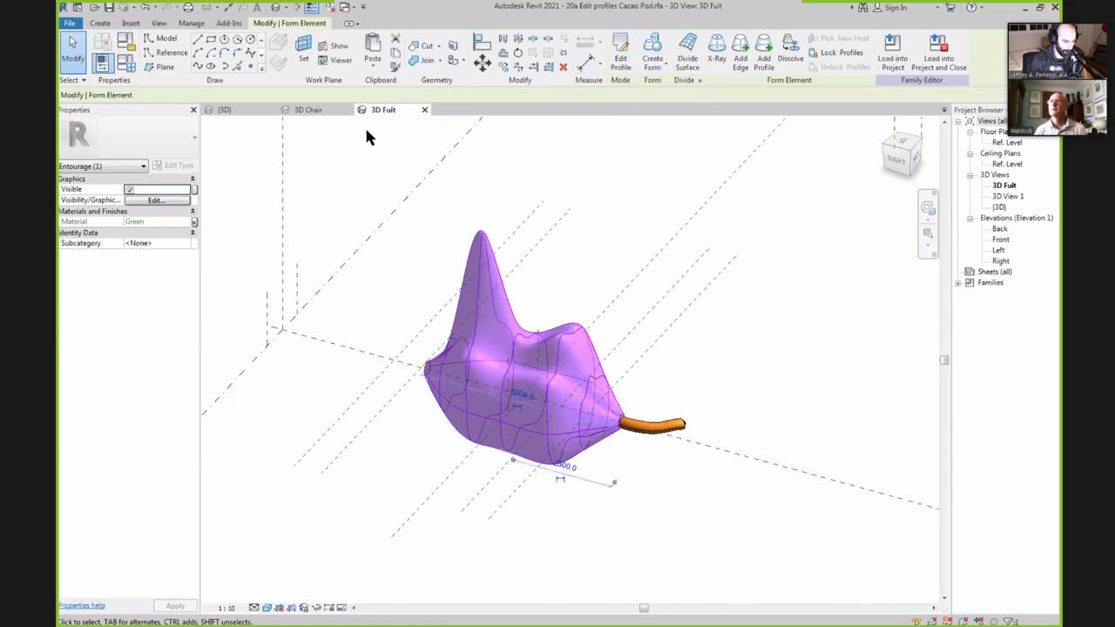
{"action": "left_click", "coordinate": [143, 165]}
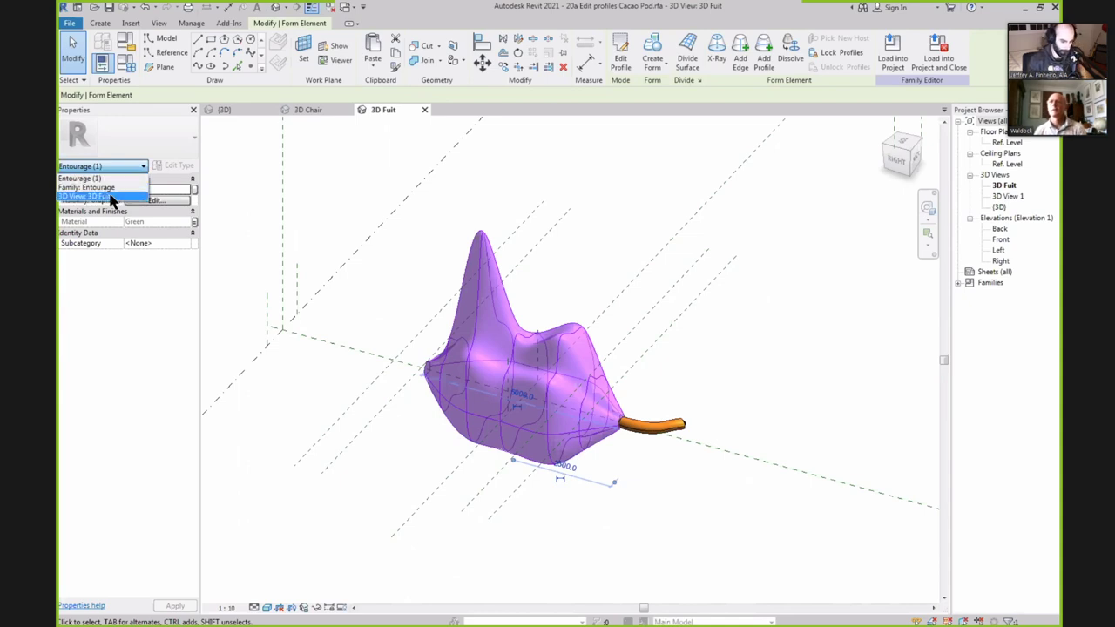
{"action": "left_click", "coordinate": [113, 197]}
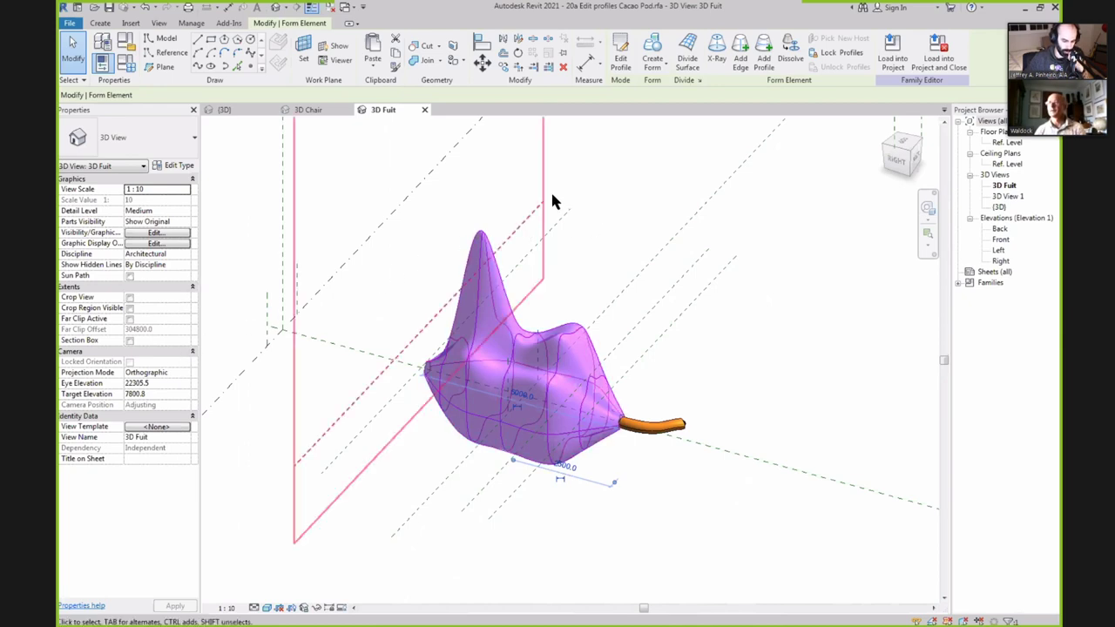
{"action": "left_click", "coordinate": [548, 195]}
{"action": "left_click", "coordinate": [673, 236]}
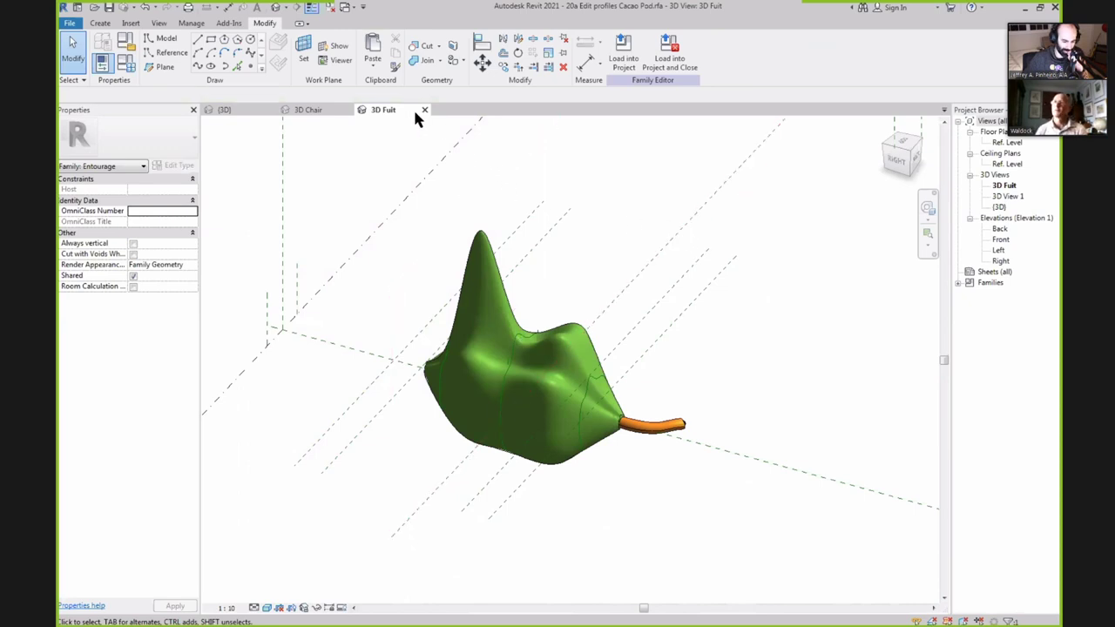
In the 3D Chair view, dismiss the save reminder without saving and dissolve the chair form into its profile reference lines.
{"action": "left_click", "coordinate": [310, 110]}
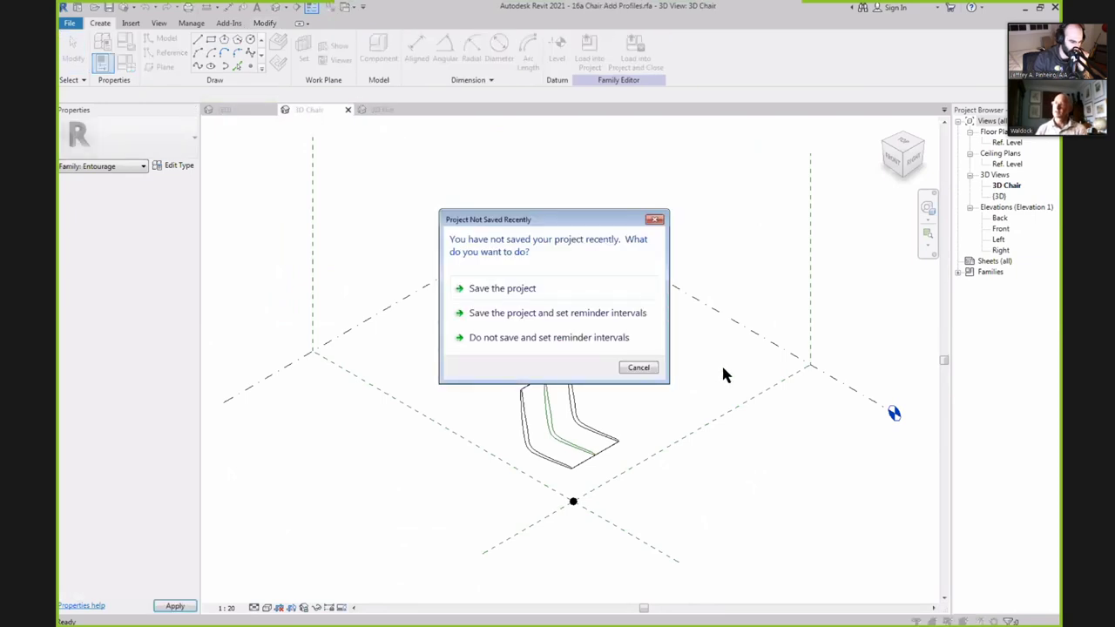
{"action": "left_click", "coordinate": [644, 367]}
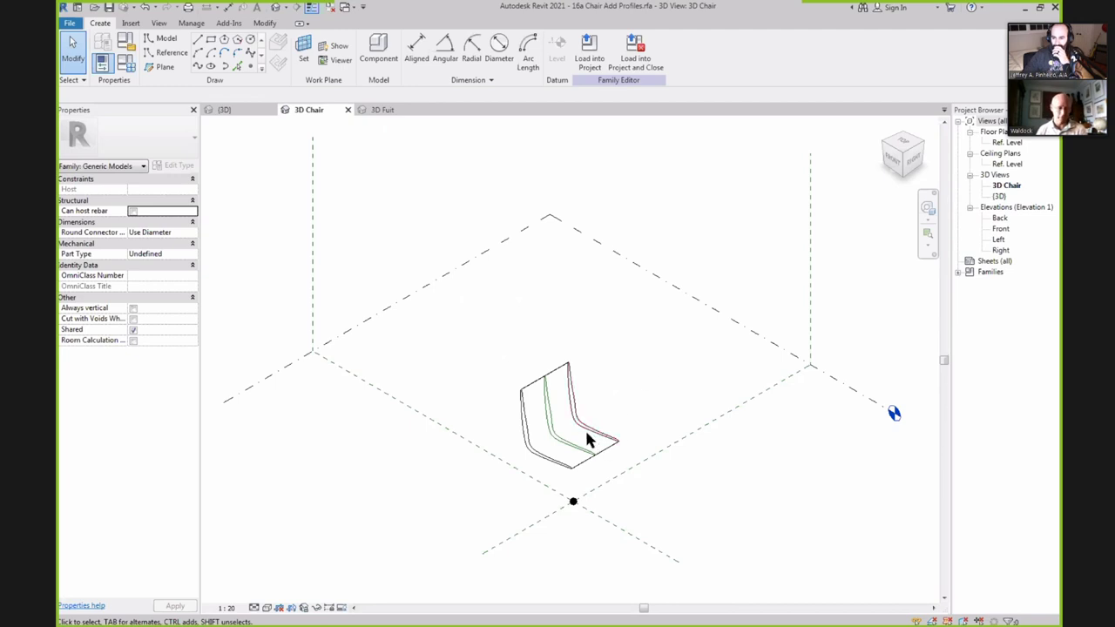
{"action": "scroll", "coordinate": [610, 471], "scroll_direction": "up", "scroll_amount": 4}
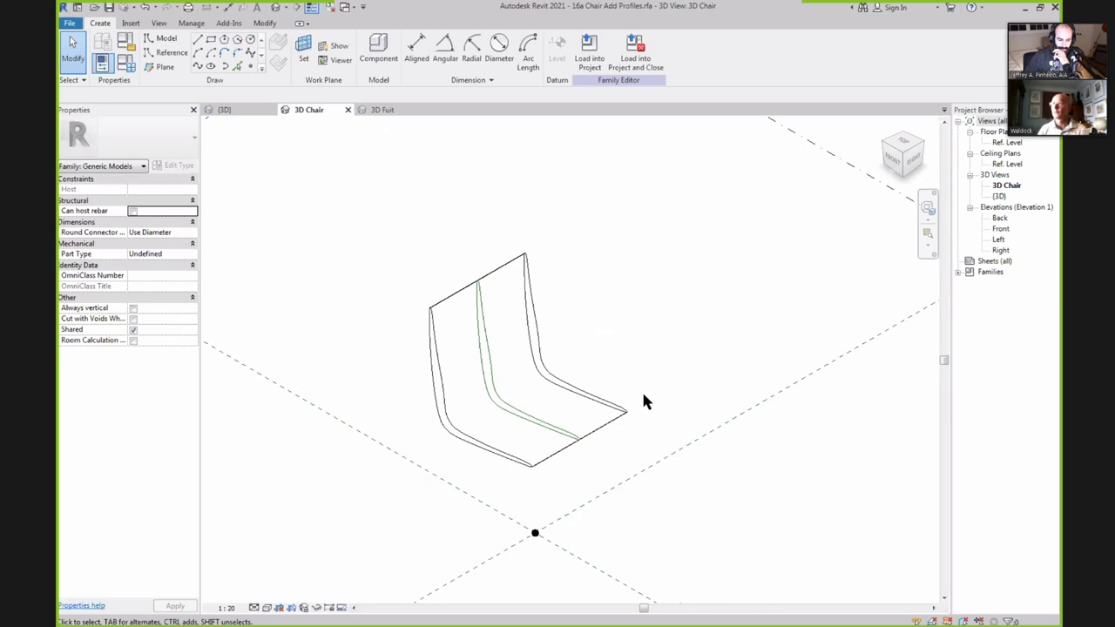
{"action": "left_click", "coordinate": [620, 420]}
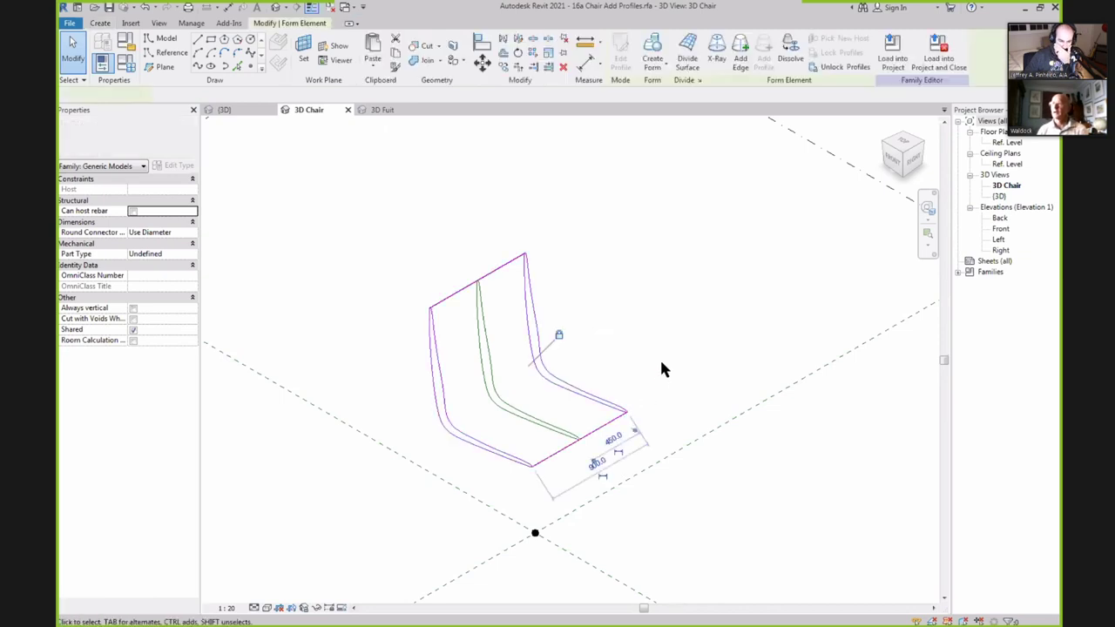
{"action": "mouse_move", "coordinate": [642, 383]}
{"action": "middle_mouse_down", "text": "shift"}
{"action": "mouse_move", "coordinate": [672, 378]}
{"action": "mouse_move", "coordinate": [642, 376]}
{"action": "middle_mouse_up", "text": "shift"}
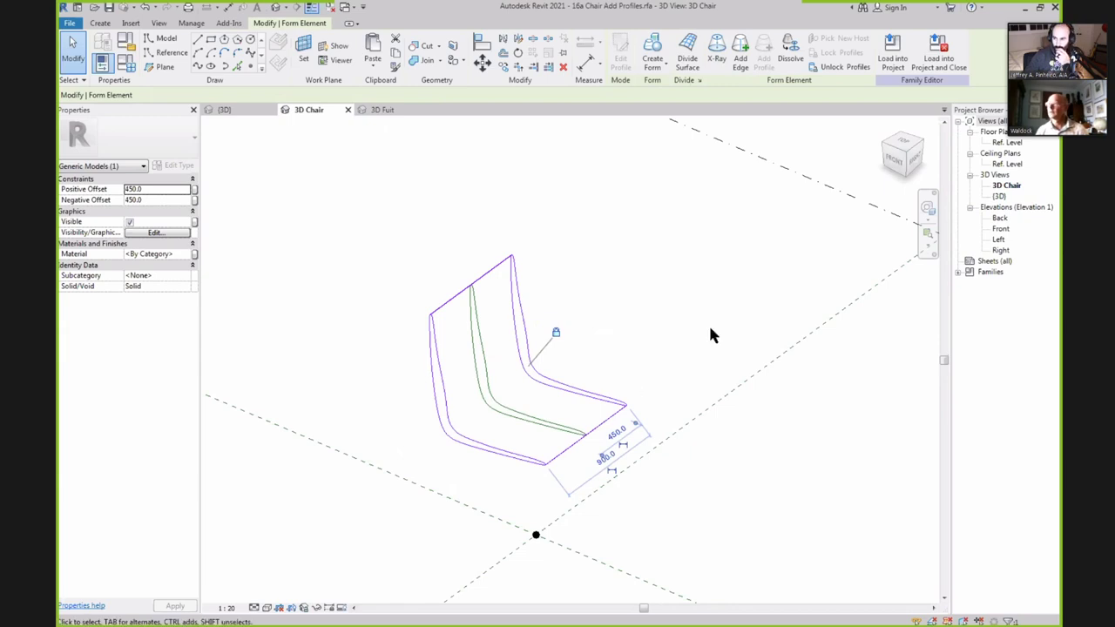
{"action": "left_click", "coordinate": [791, 54]}
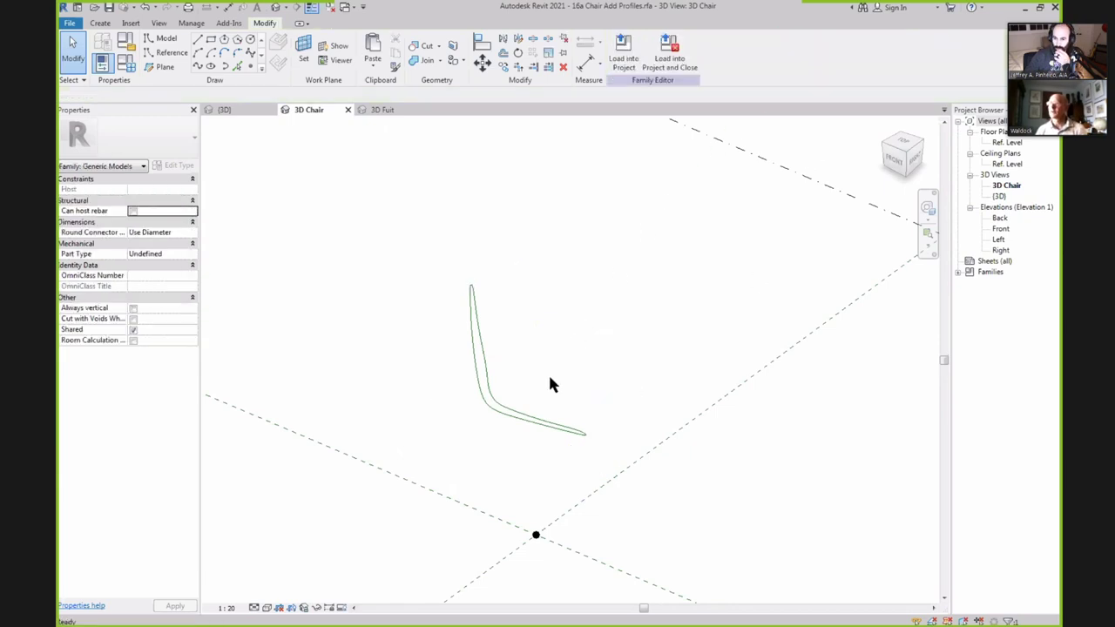
Examine the two reference-line splines of the chair profile and how their control points align at the seat's front tip.
{"action": "left_click", "coordinate": [517, 419]}
{"action": "scroll", "coordinate": [521, 407], "scroll_direction": "up", "scroll_amount": 3}
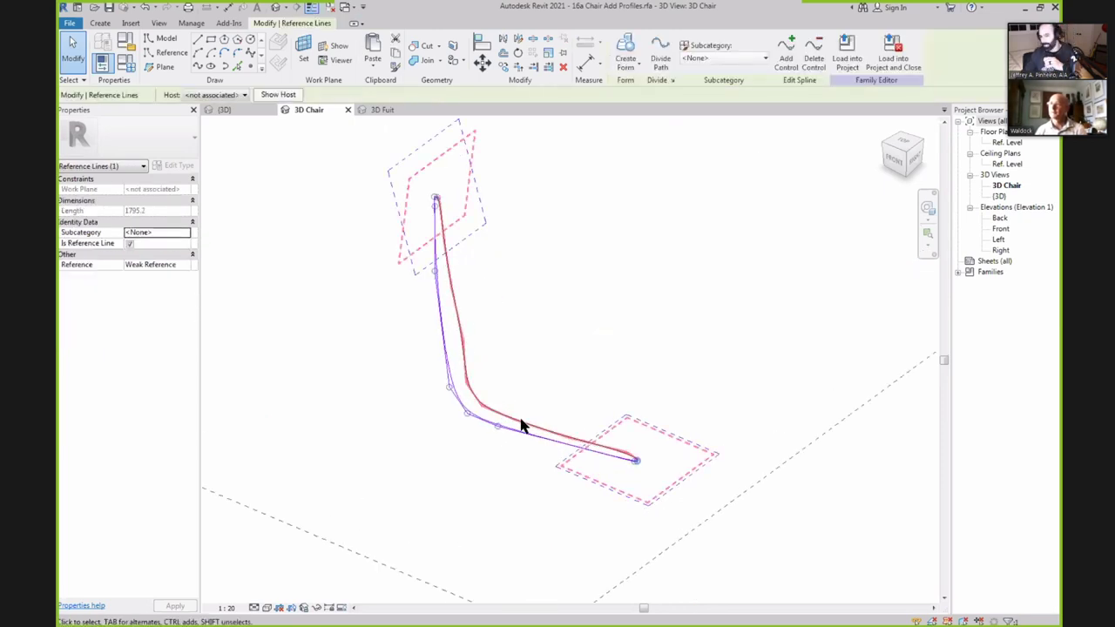
{"action": "left_click", "coordinate": [521, 425]}
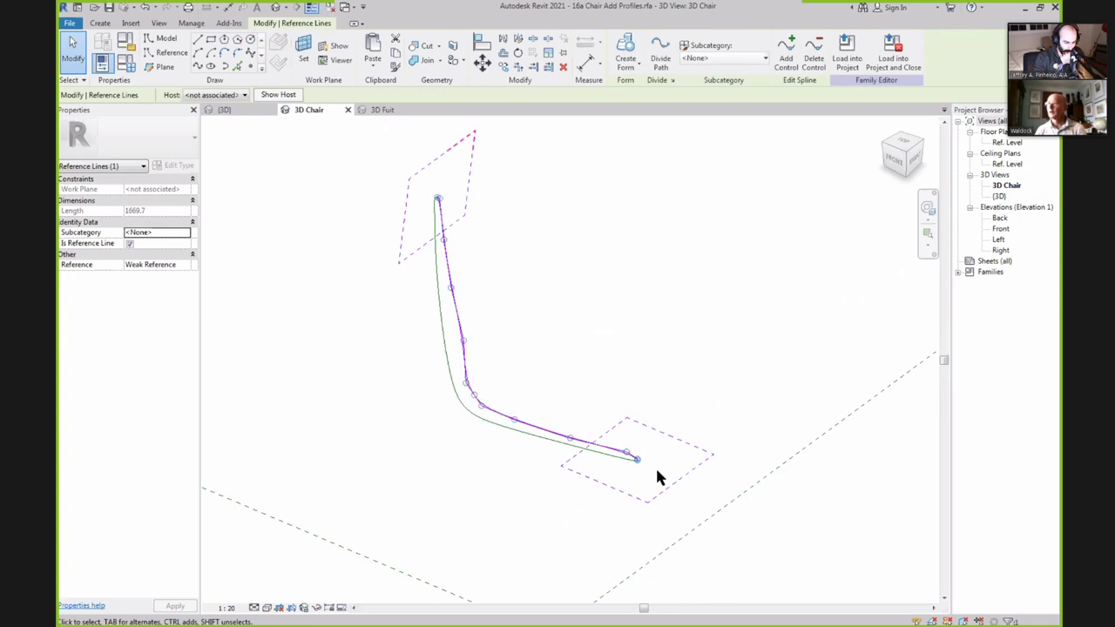
{"action": "scroll", "coordinate": [633, 468], "scroll_direction": "up", "scroll_amount": 4}
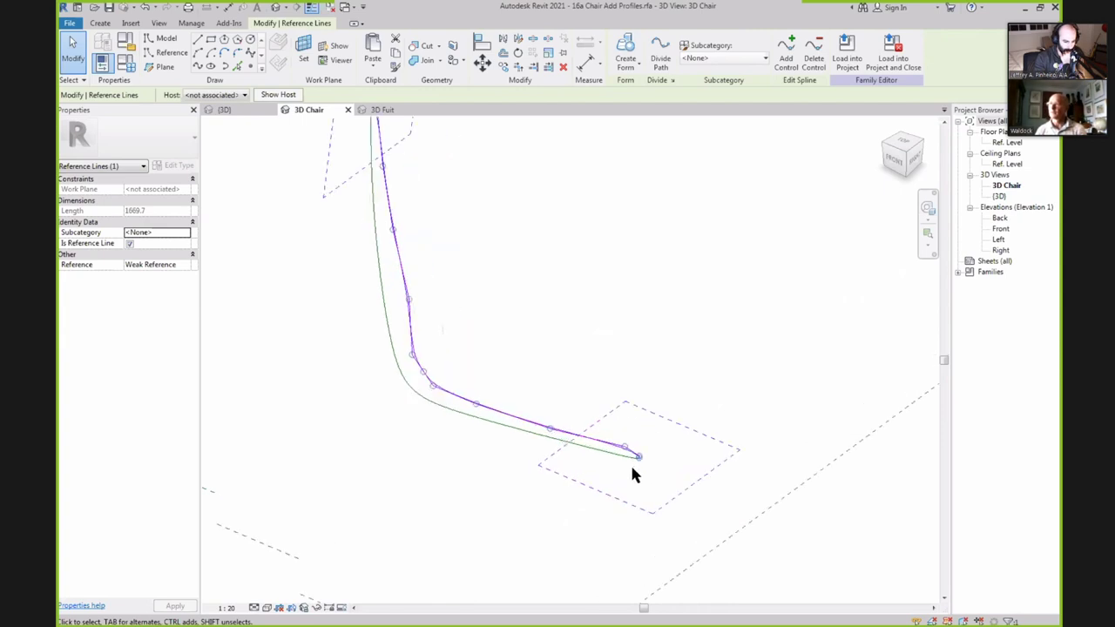
{"action": "scroll", "coordinate": [645, 466], "scroll_direction": "up", "scroll_amount": 1}
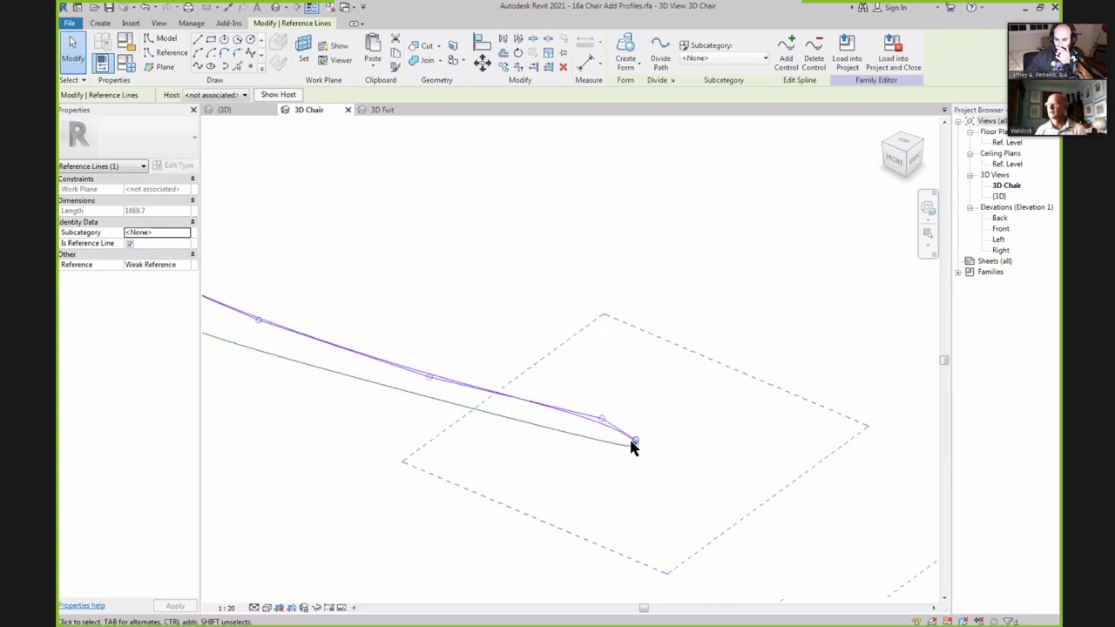
{"action": "scroll", "coordinate": [590, 427], "scroll_direction": "down", "scroll_amount": 1}
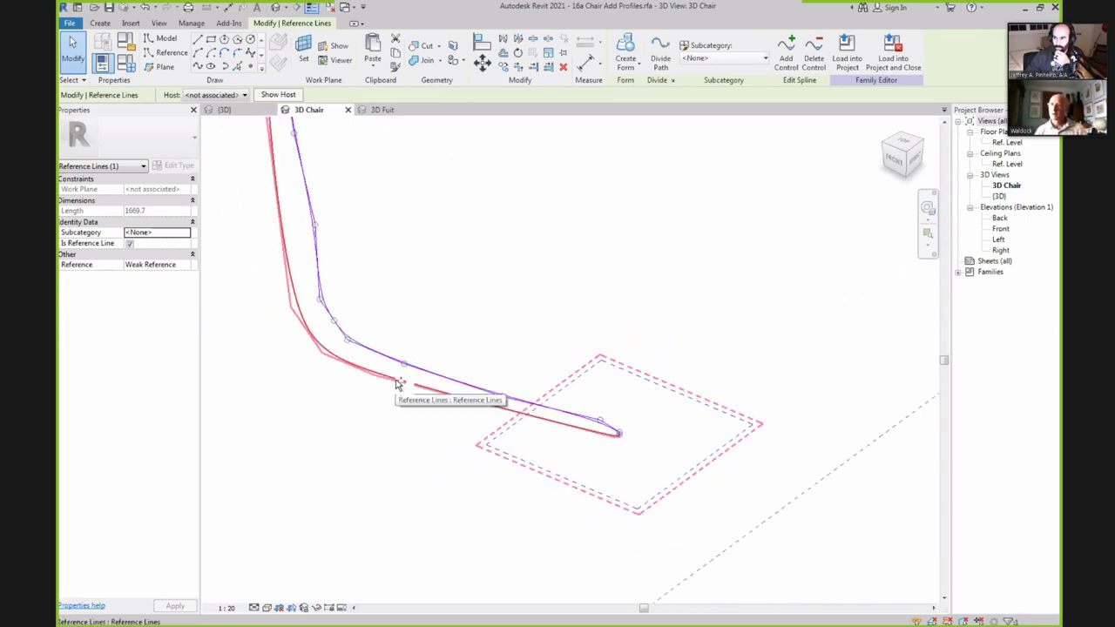
{"action": "left_click", "coordinate": [392, 383], "text": "ctrl"}
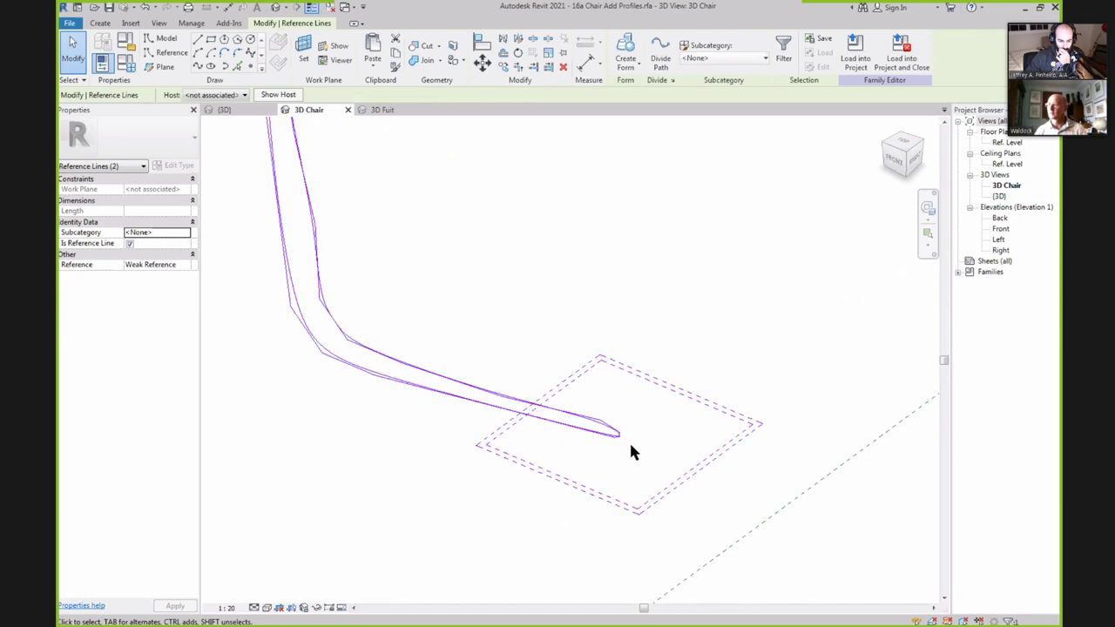
{"action": "scroll", "coordinate": [622, 442], "scroll_direction": "up", "scroll_amount": 4}
{"action": "scroll", "coordinate": [605, 431], "scroll_direction": "up", "scroll_amount": 3}
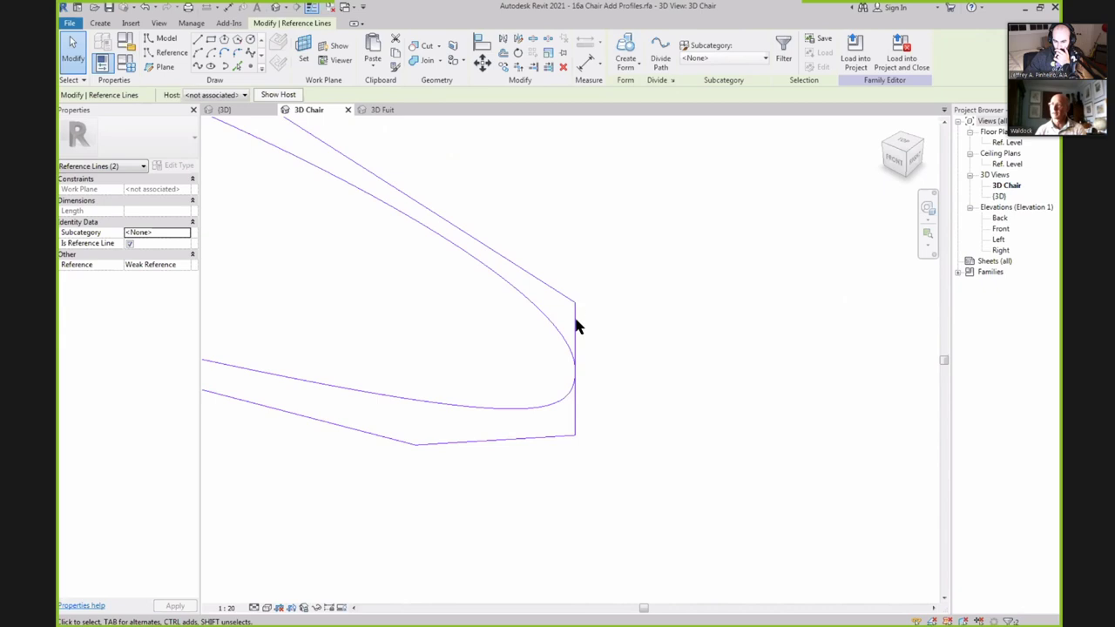
{"action": "scroll", "coordinate": [574, 432], "scroll_direction": "up", "scroll_amount": 1}
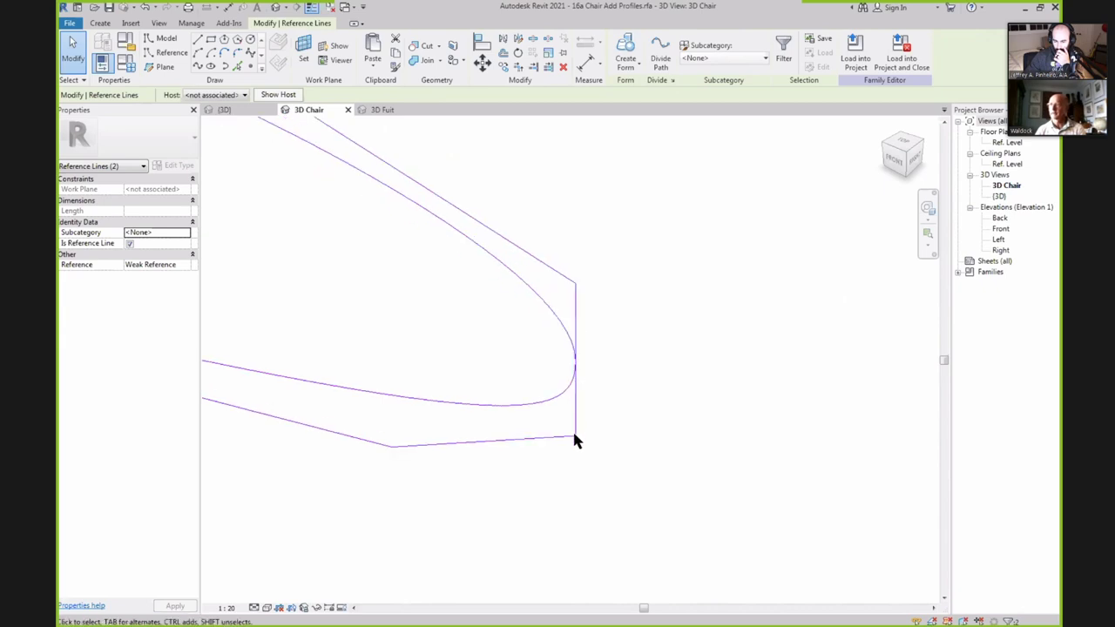
{"action": "key", "text": "Escape"}
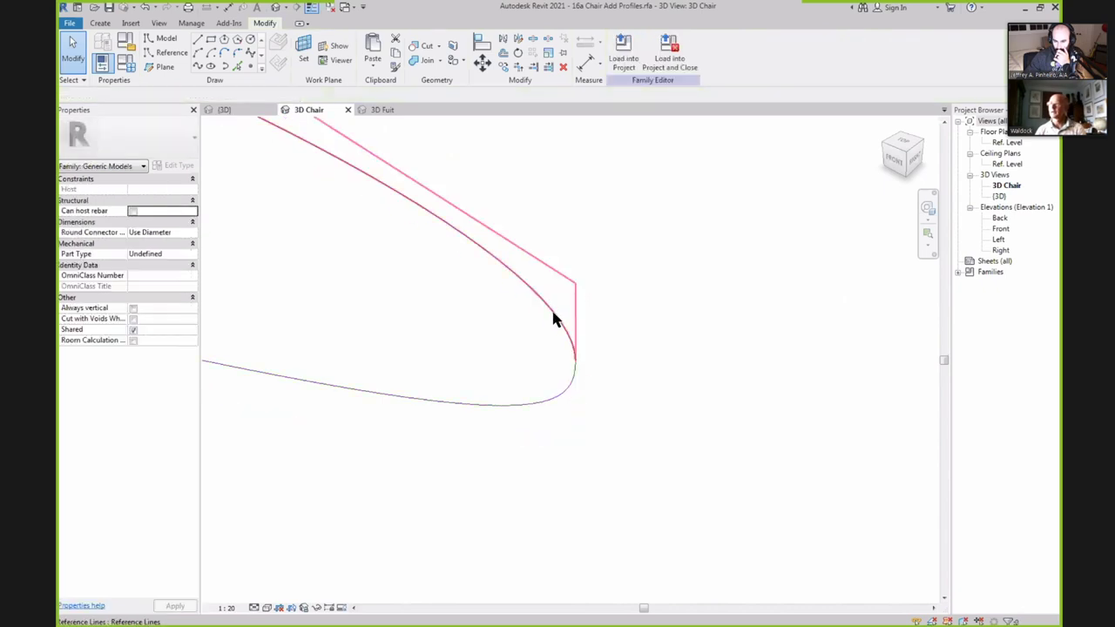
Shift the upper spline's control point nearest the seat tip slightly upward, along the vertical tangent to the lower spline.
{"action": "left_click", "coordinate": [577, 285]}
{"action": "mouse_move", "coordinate": [575, 284]}
{"action": "left_mouse_down"}
{"action": "mouse_move", "coordinate": [593, 286]}
{"action": "mouse_move", "coordinate": [574, 290]}
{"action": "left_mouse_up"}
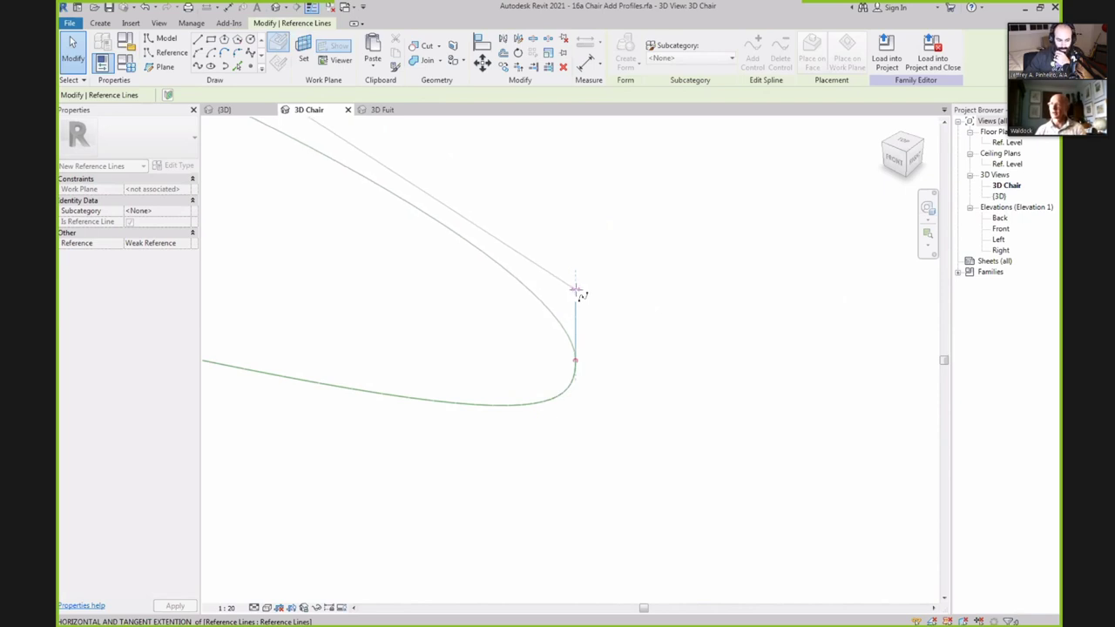
{"action": "left_click_drag", "start_coordinate": [575, 290], "coordinate": [576, 277]}
{"action": "left_click", "coordinate": [684, 283]}
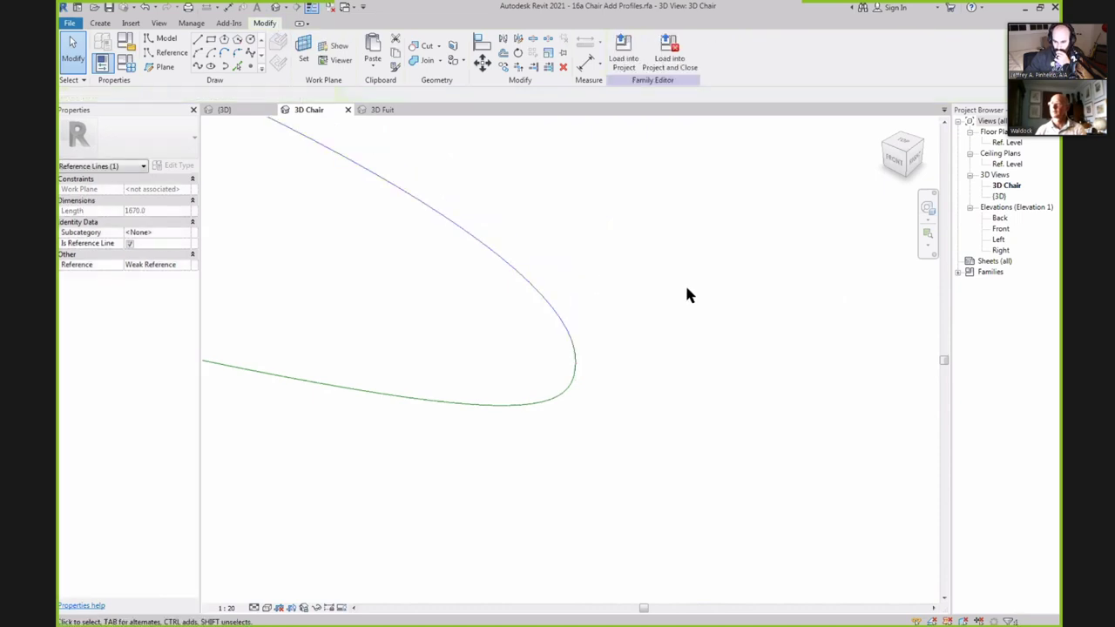
Create a solid form from the upper and lower reference-line splines of the chair profile.
{"action": "middle_click_drag", "start_coordinate": [707, 312], "coordinate": [635, 289], "text": "shift"}
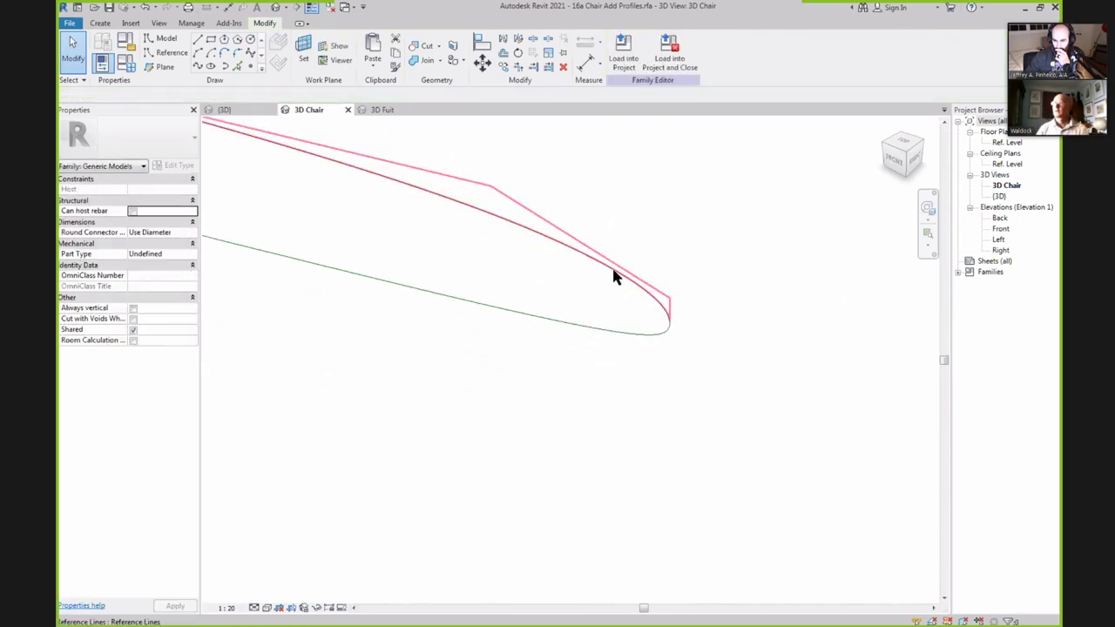
{"action": "left_click", "coordinate": [548, 350]}
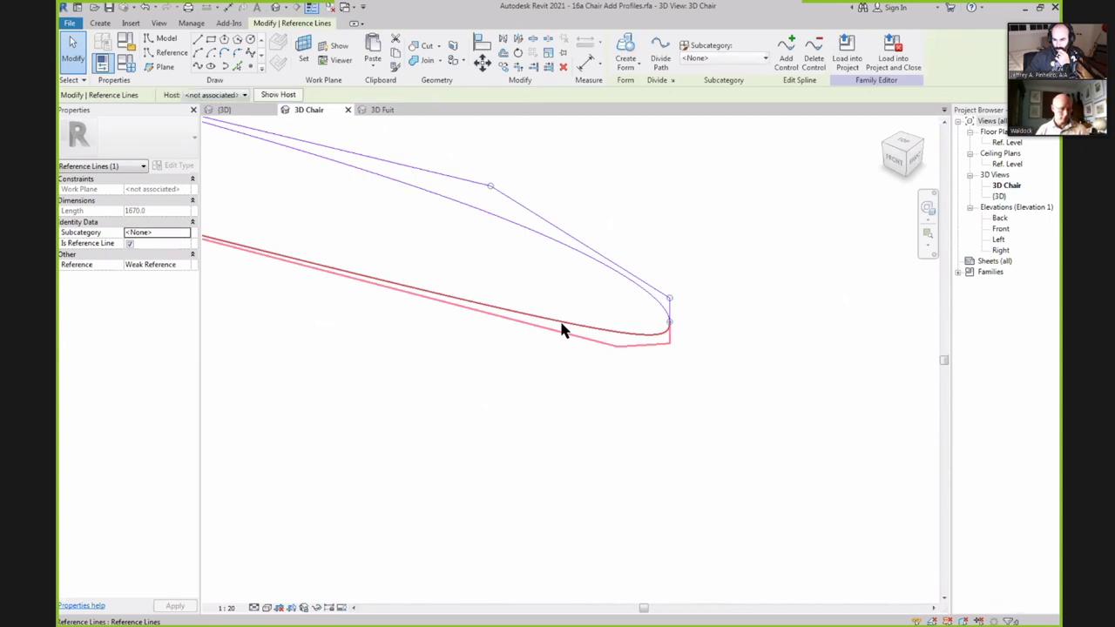
{"action": "left_click", "coordinate": [621, 336], "text": "ctrl"}
{"action": "middle_click_drag", "start_coordinate": [714, 351], "coordinate": [345, 247], "text": "shift"}
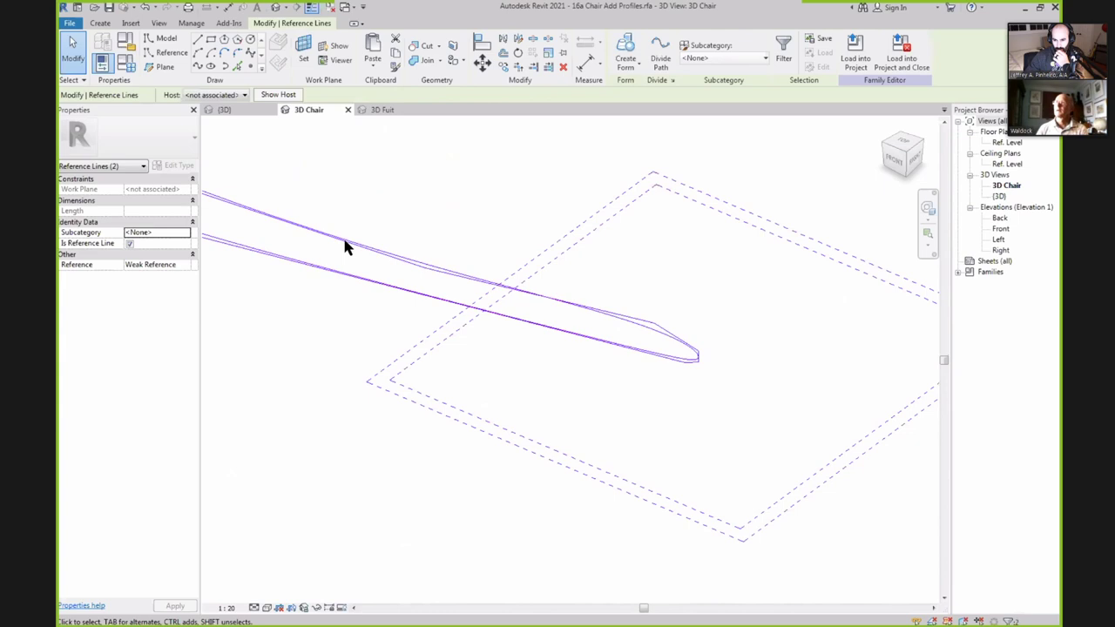
{"action": "left_click", "coordinate": [625, 50]}
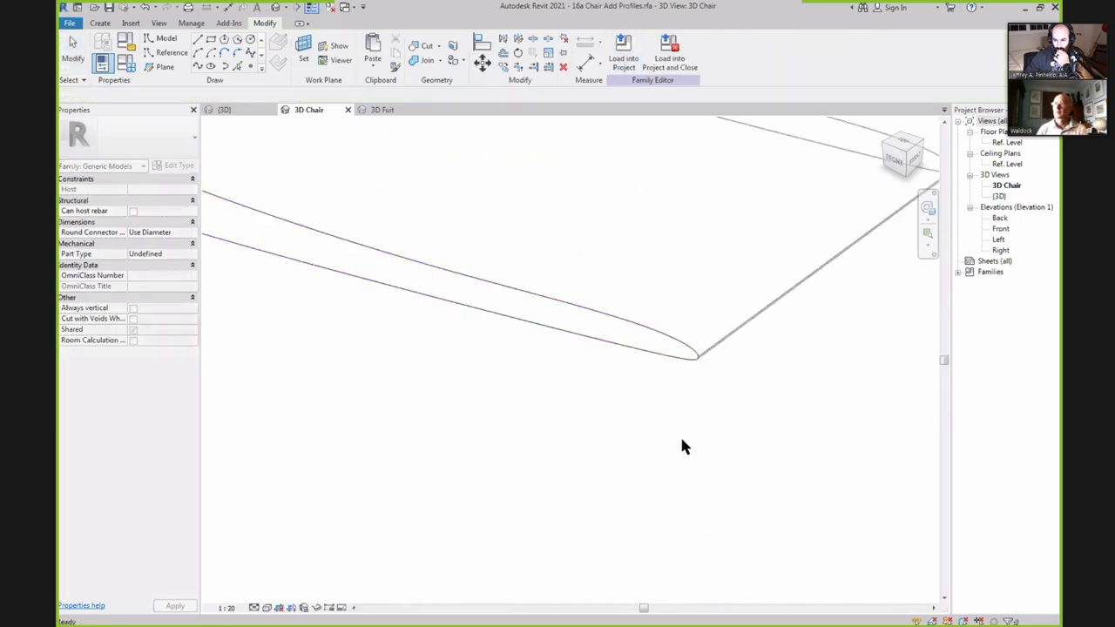
Set both the positive offset and the negative offset of the chair form to 450.
{"action": "left_click", "coordinate": [745, 326]}
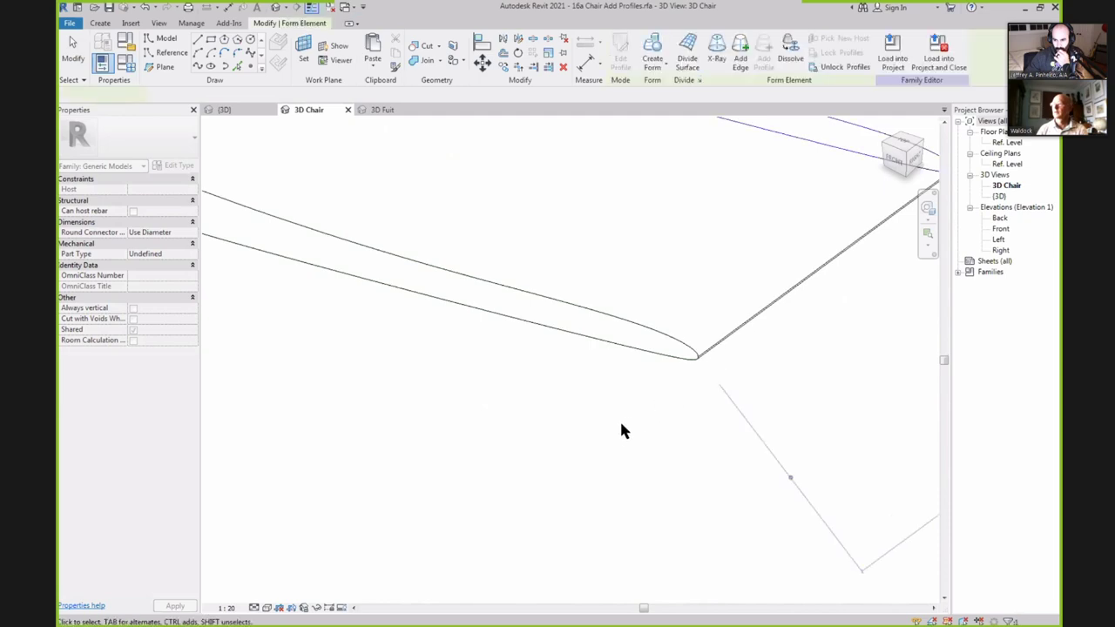
{"action": "scroll", "coordinate": [624, 427], "scroll_direction": "down", "scroll_amount": 2}
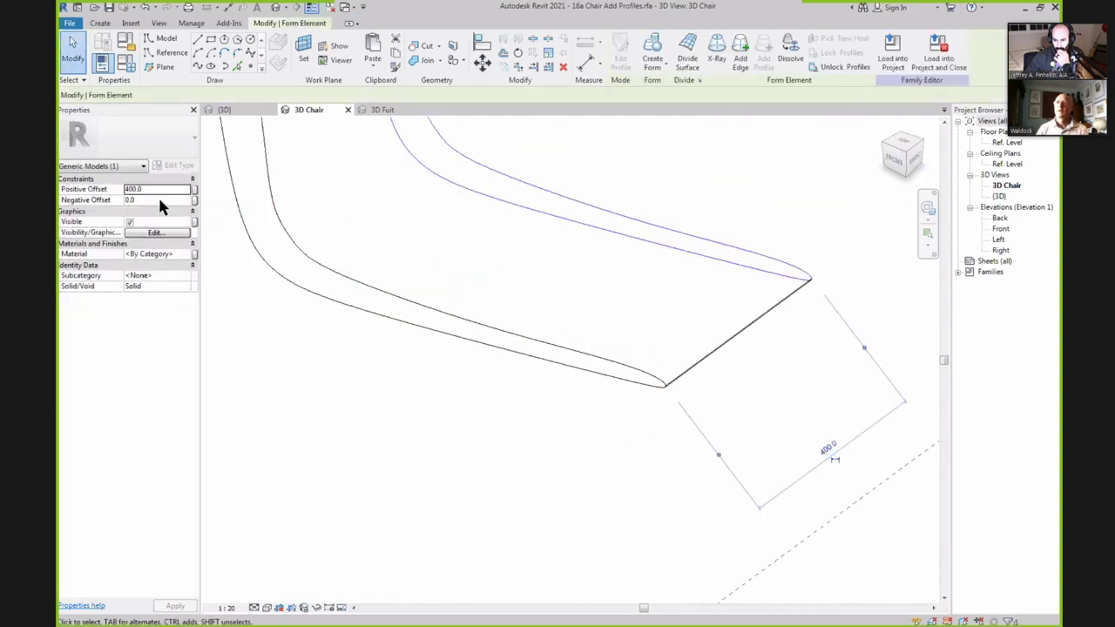
{"action": "left_click", "coordinate": [155, 191]}
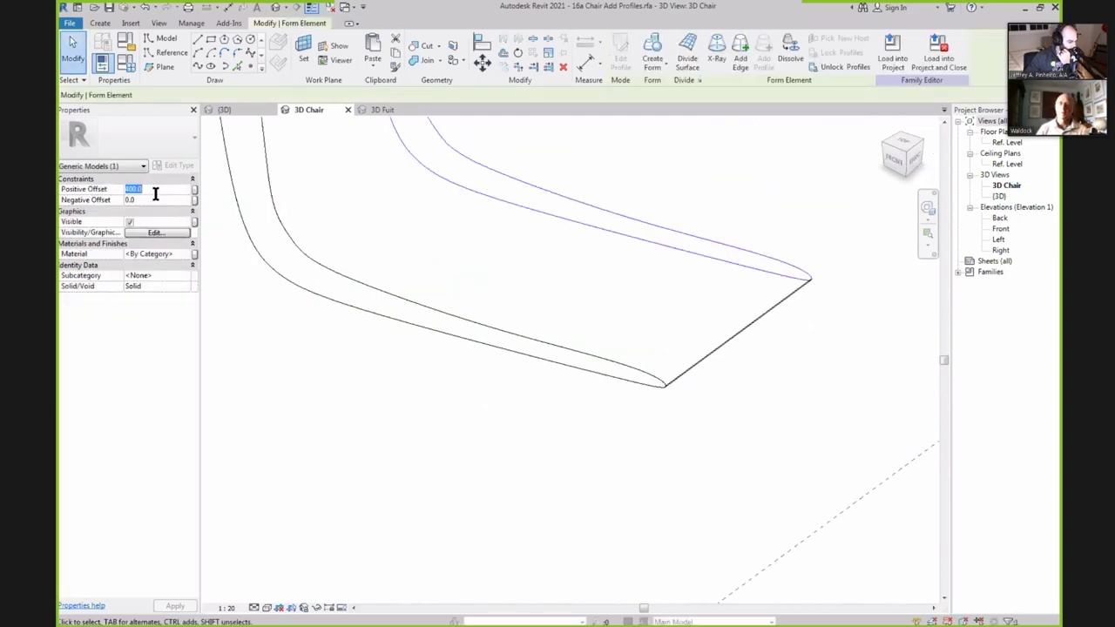
{"action": "type", "text": "45"}
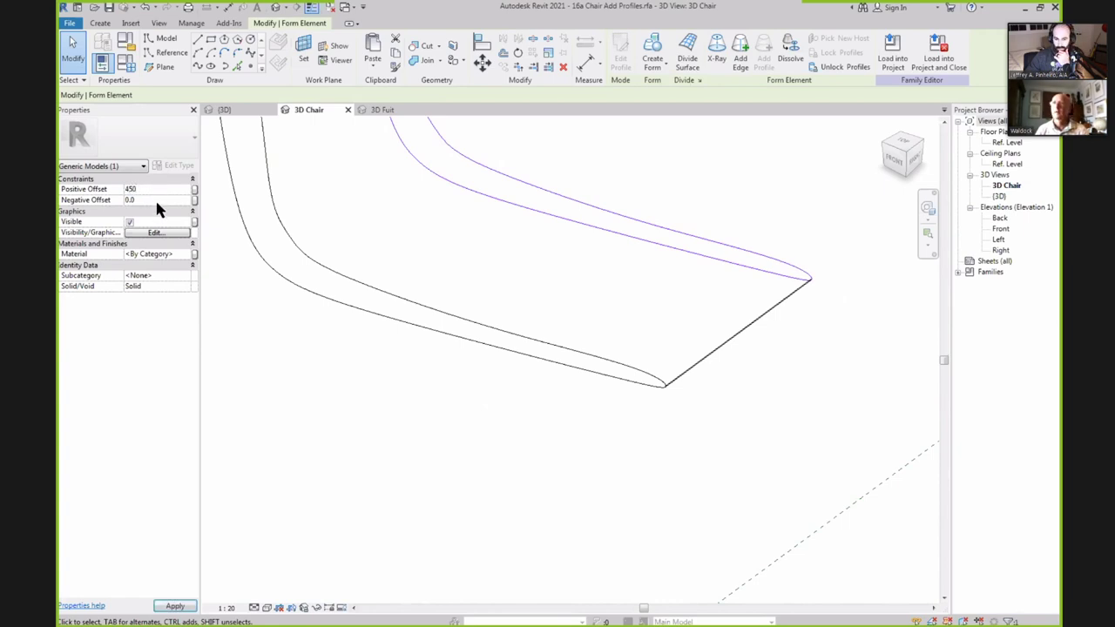
{"action": "left_click", "coordinate": [157, 199]}
{"action": "type", "text": "450"}
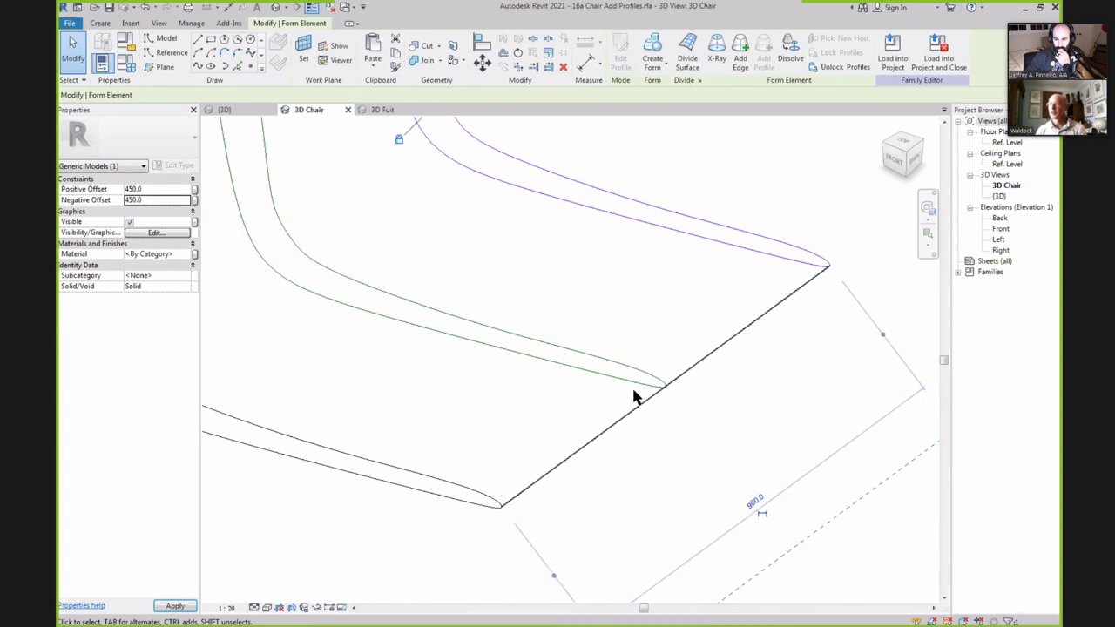
{"action": "key", "text": "Escape"}
{"action": "scroll", "coordinate": [610, 340], "scroll_direction": "down", "scroll_amount": 3}
{"action": "scroll", "coordinate": [736, 401], "scroll_direction": "down", "scroll_amount": 1}
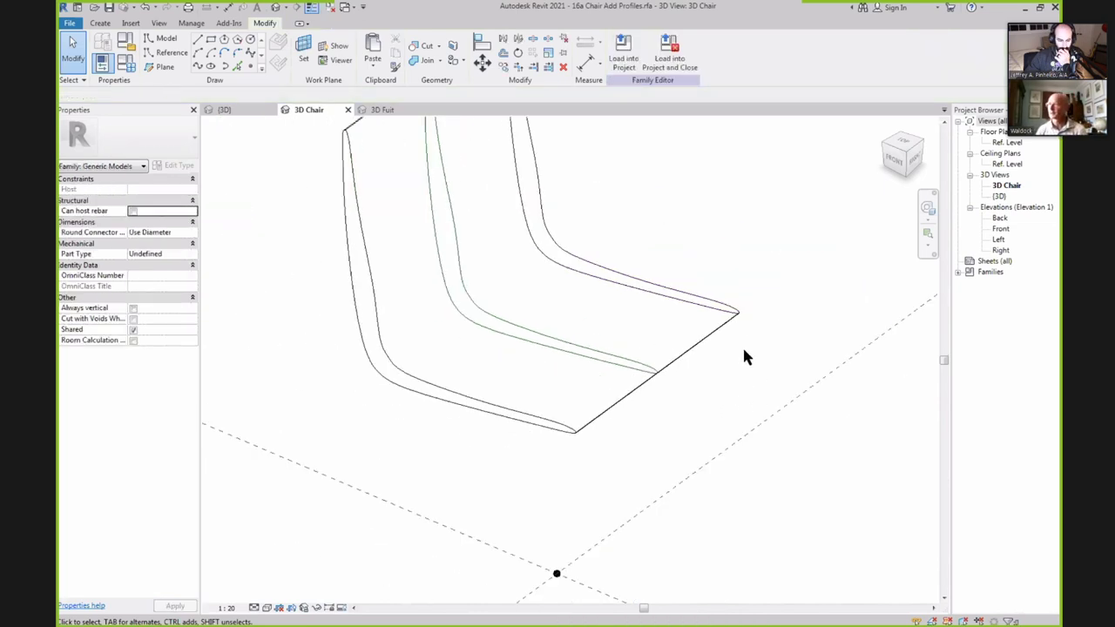
{"action": "scroll", "coordinate": [748, 259], "scroll_direction": "up", "scroll_amount": 1}
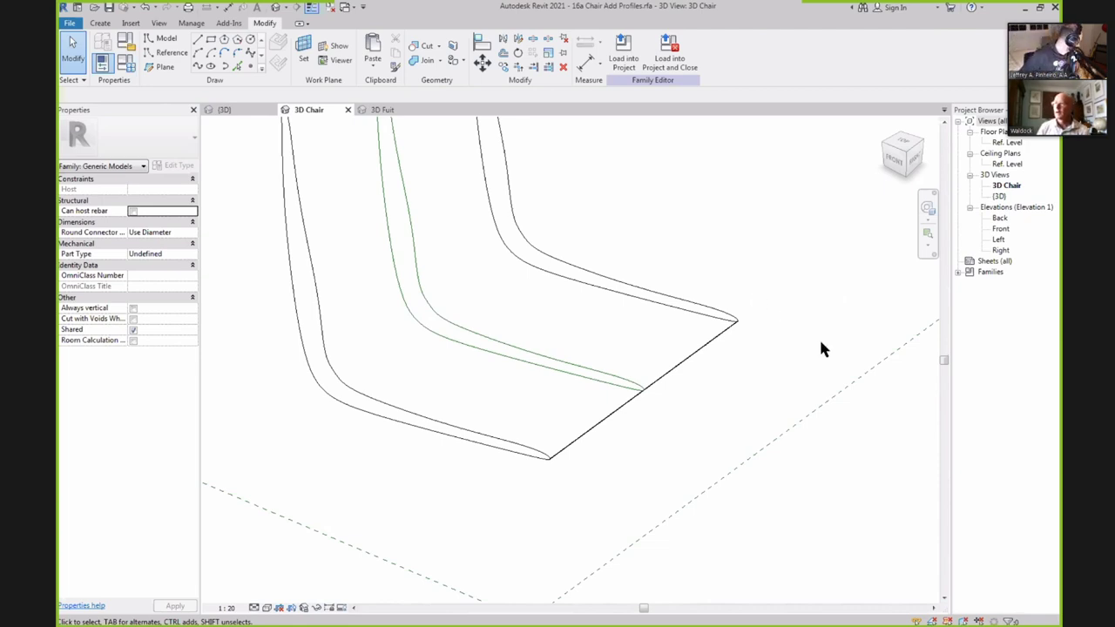
Unlock the profiles of the chair form, using its far end face as the selection.
{"action": "scroll", "coordinate": [745, 396], "scroll_direction": "down", "scroll_amount": 2}
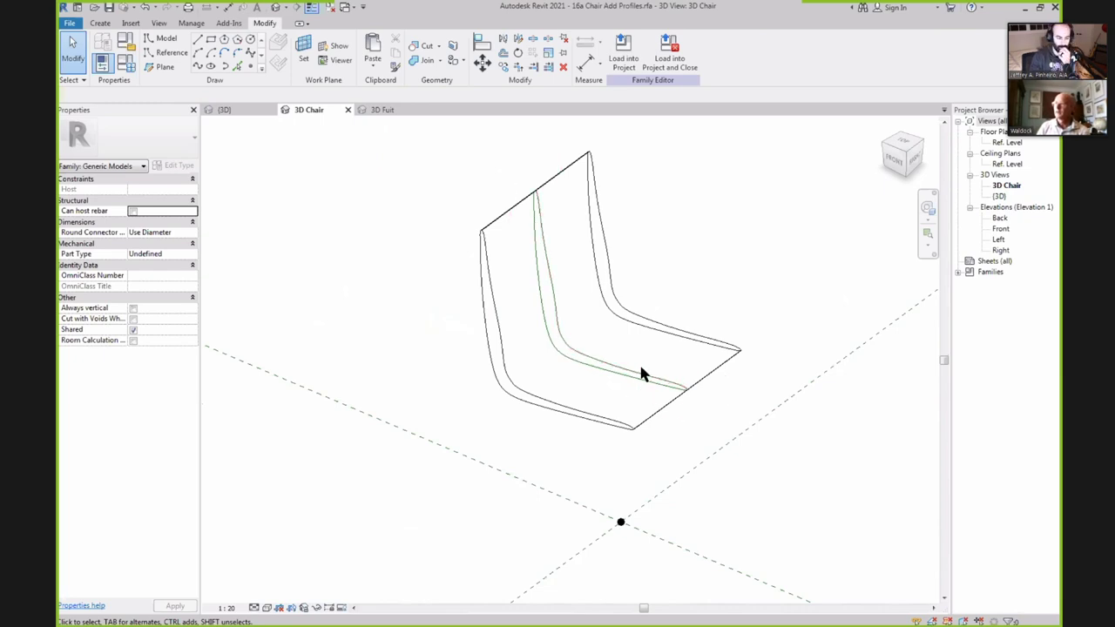
{"action": "left_click", "coordinate": [685, 338]}
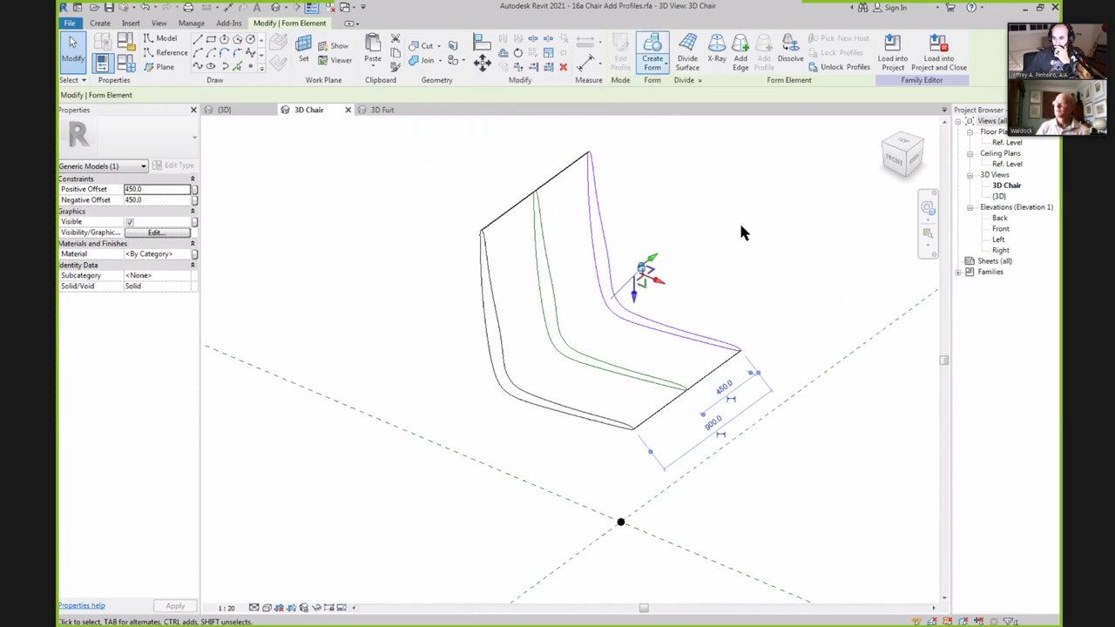
{"action": "left_click", "coordinate": [842, 68]}
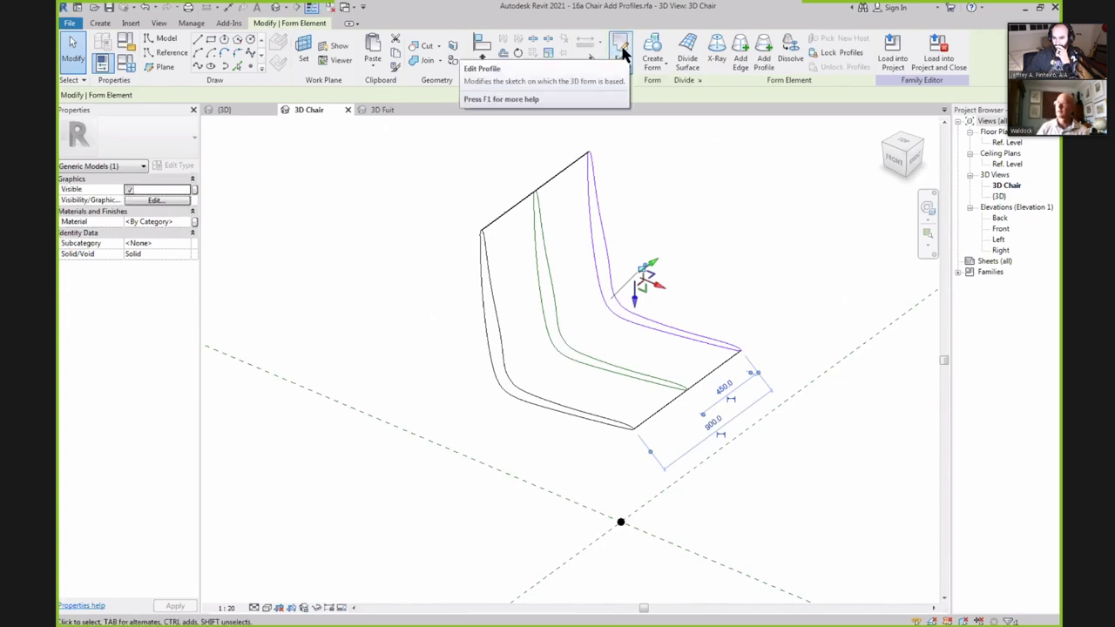
{"action": "left_click", "coordinate": [815, 202]}
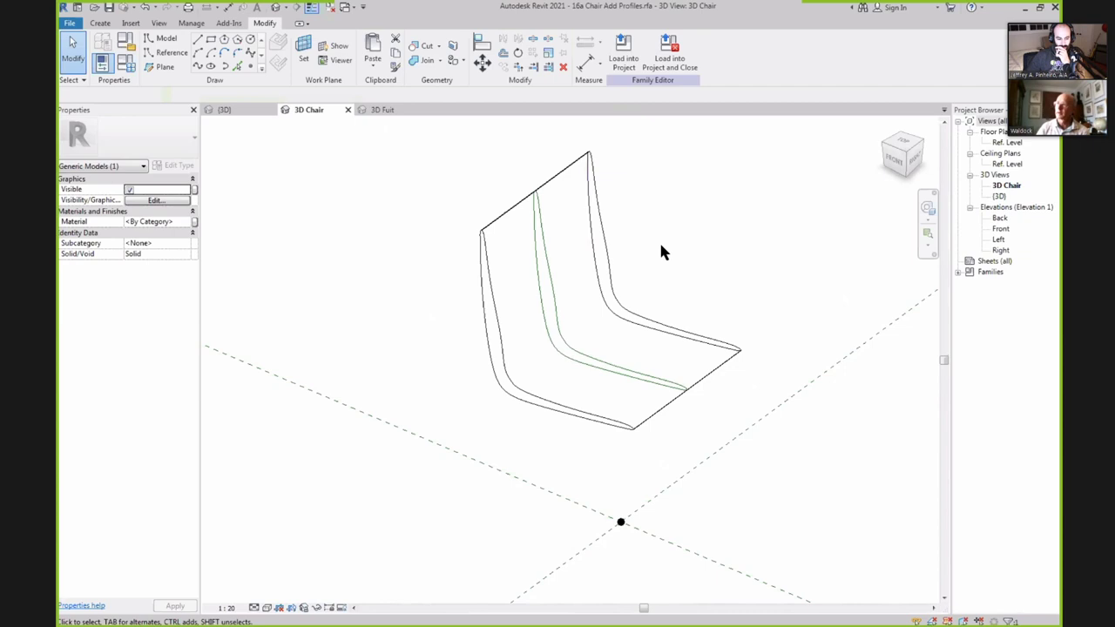
Shift the seat-side curved edge of the form's far end profile slightly away from its original position.
{"action": "left_click", "coordinate": [613, 251]}
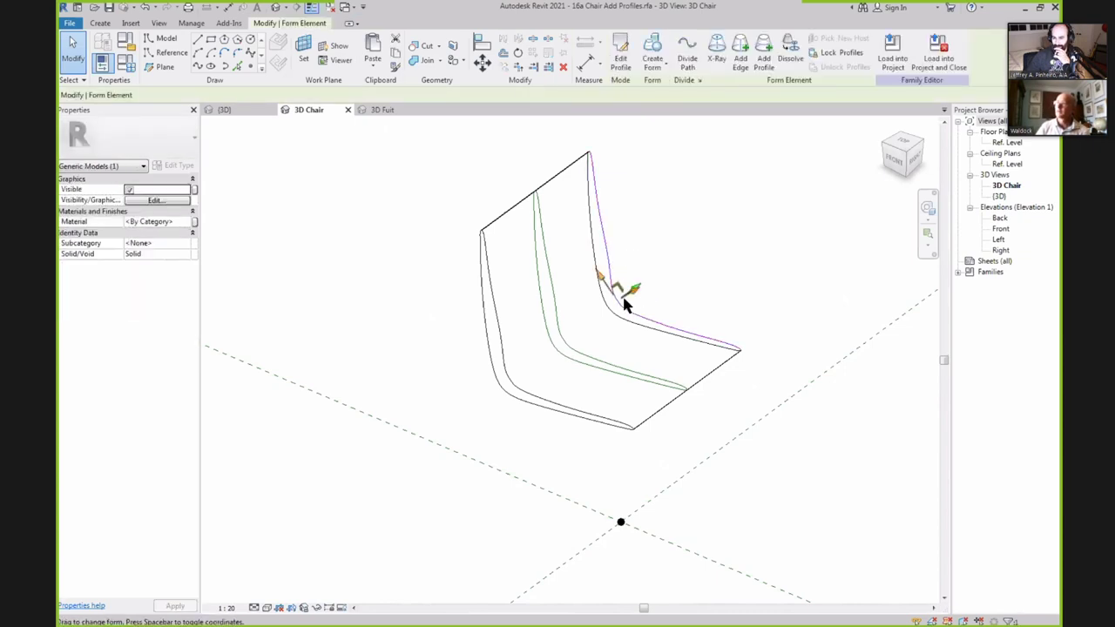
{"action": "scroll", "coordinate": [626, 293], "scroll_direction": "up", "scroll_amount": 2}
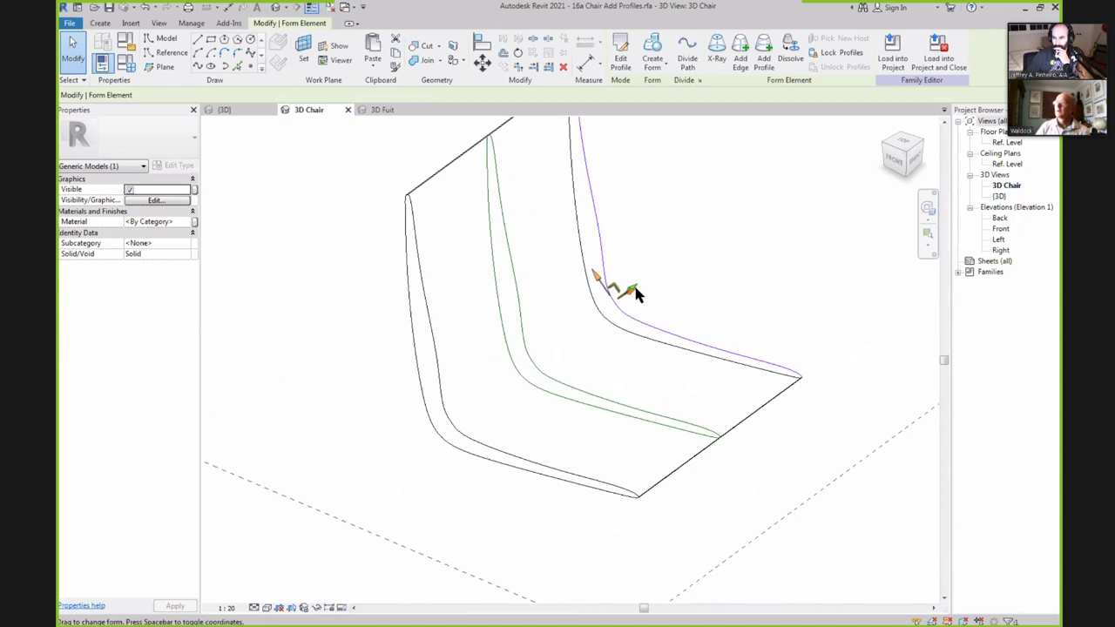
{"action": "left_click_drag", "start_coordinate": [634, 296], "coordinate": [605, 249]}
{"action": "left_click", "coordinate": [712, 322]}
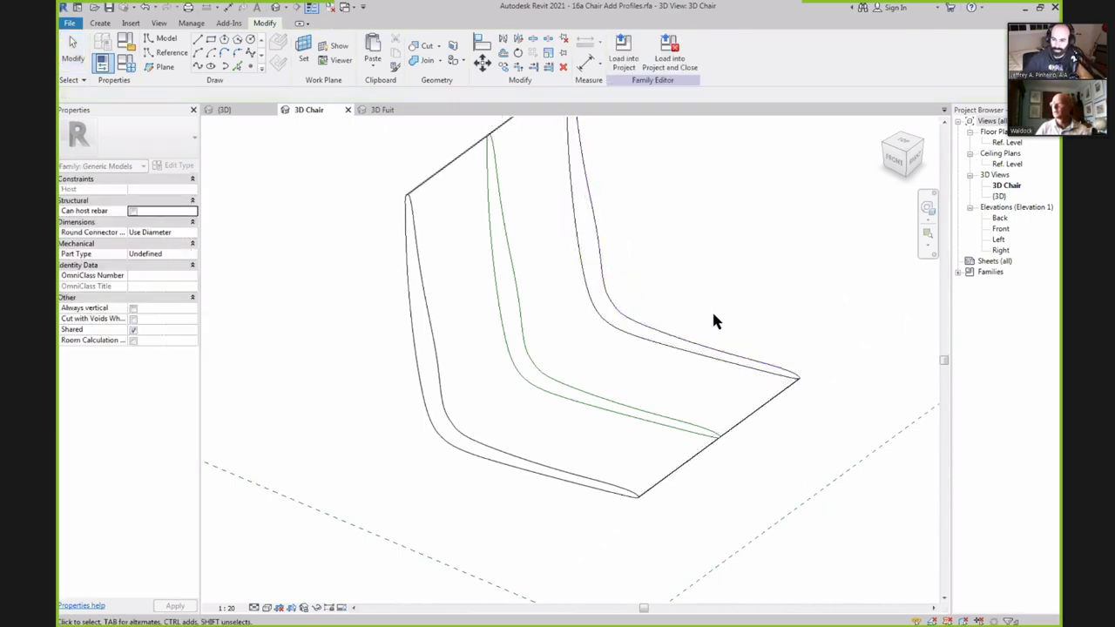
Copy the two spline reference lines of the middle chair profile to the clipboard.
{"action": "left_click", "coordinate": [536, 376]}
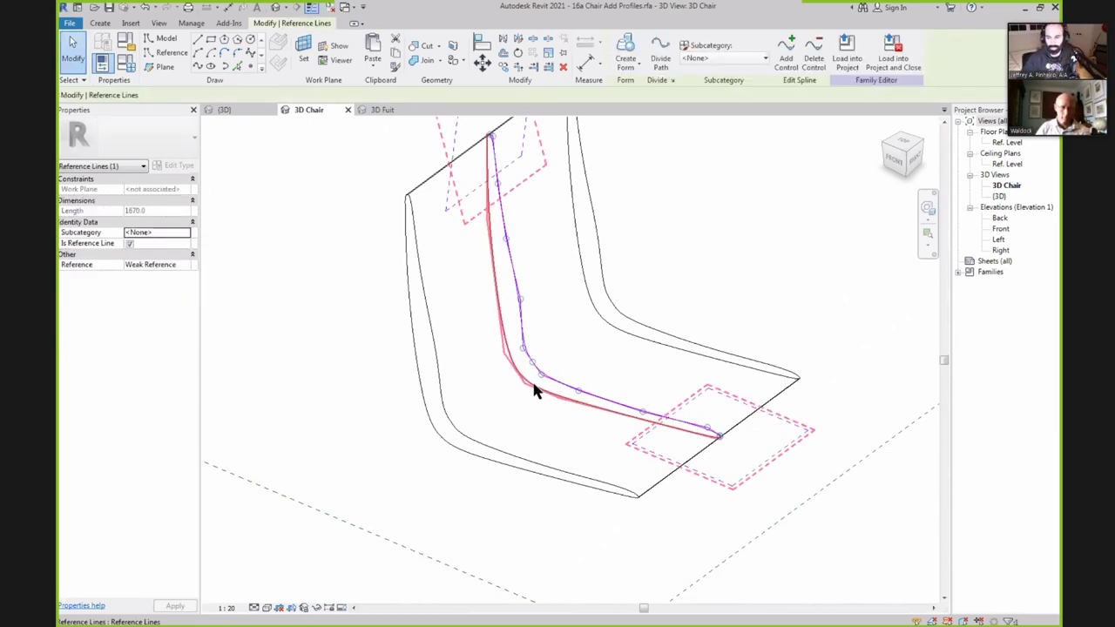
{"action": "left_click", "coordinate": [570, 393]}
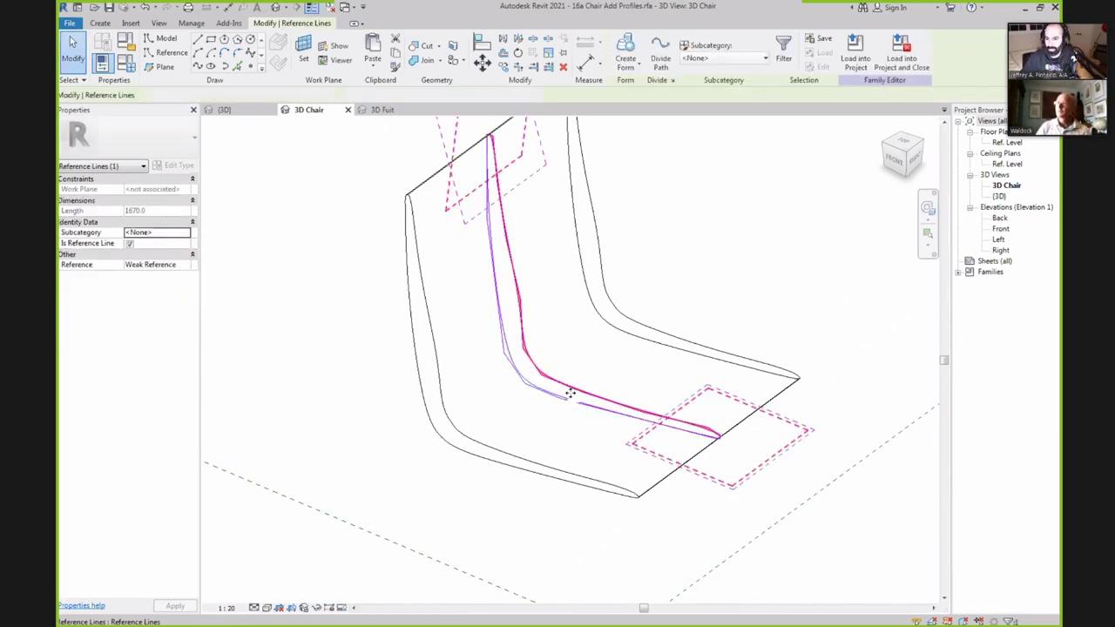
{"action": "left_click", "coordinate": [569, 395], "text": "ctrl"}
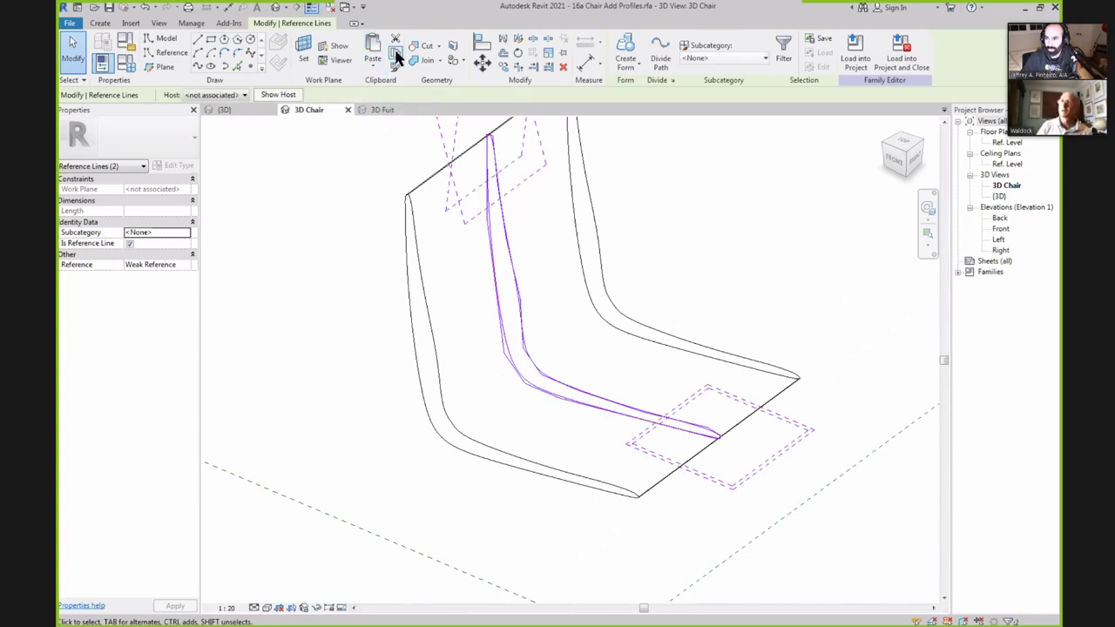
{"action": "left_click", "coordinate": [396, 55]}
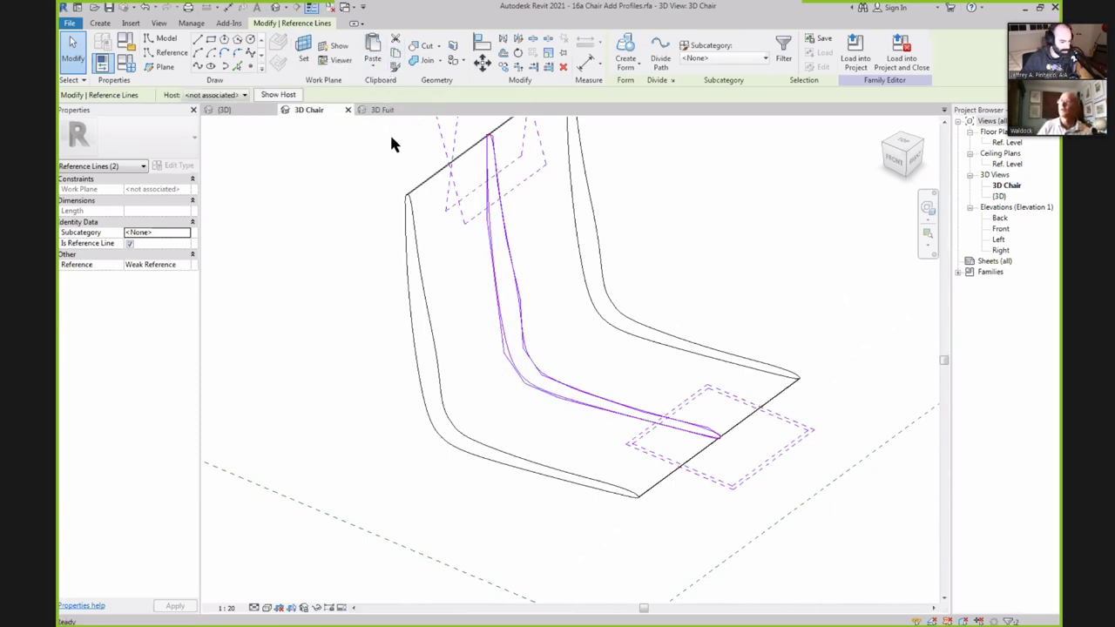
Edit the far end profile, replacing its sketch curves with the copied splines pasted aligned to Ref. Level, and finish the edit.
{"action": "left_click", "coordinate": [625, 52]}
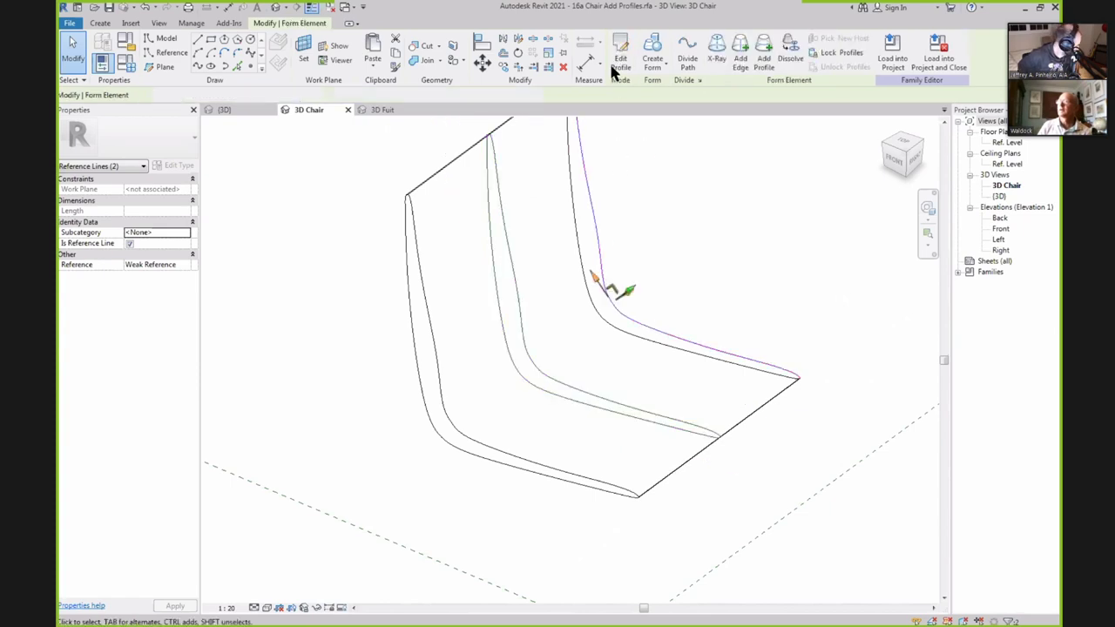
{"action": "middle_click_drag", "start_coordinate": [480, 491], "coordinate": [533, 180], "text": "shift"}
{"action": "left_click_drag", "start_coordinate": [607, 347], "coordinate": [704, 433]}
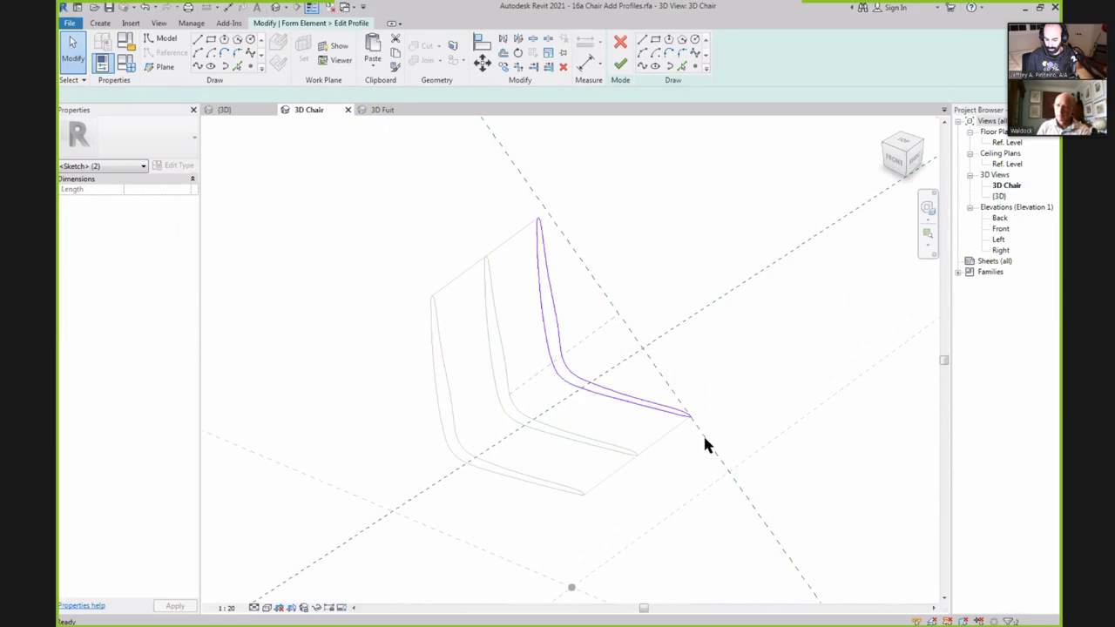
{"action": "left_click", "coordinate": [373, 68]}
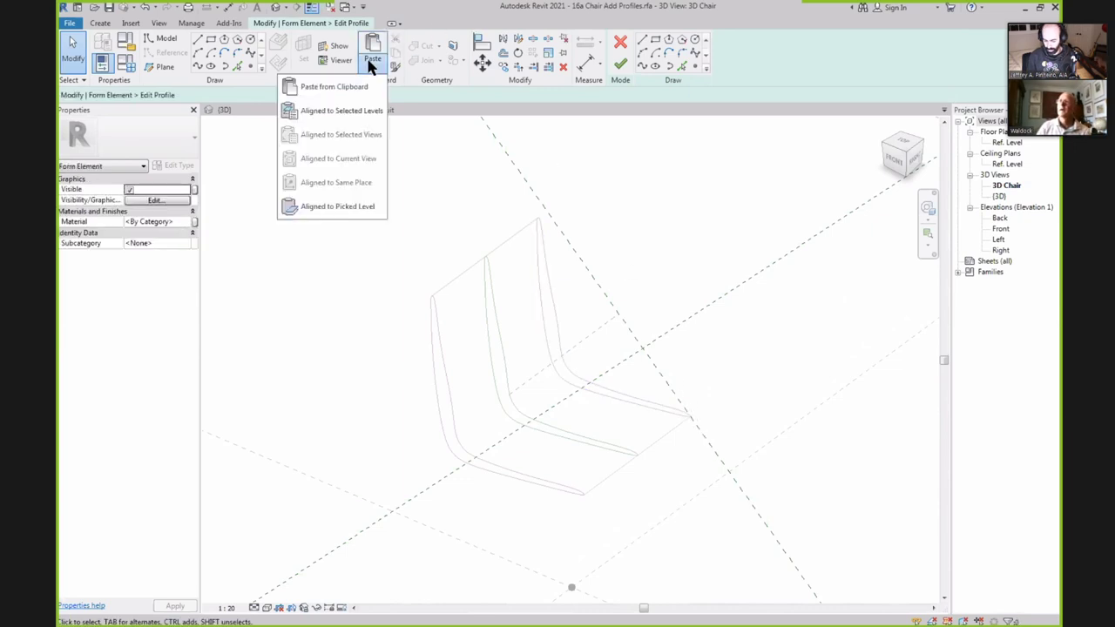
{"action": "left_click", "coordinate": [339, 111]}
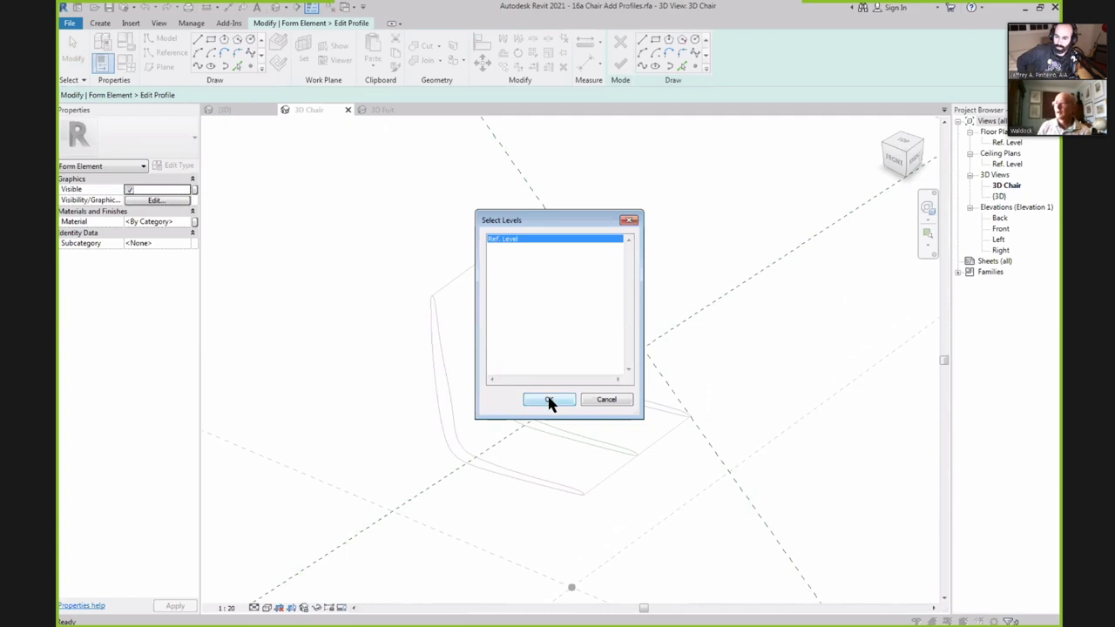
{"action": "left_click", "coordinate": [549, 401]}
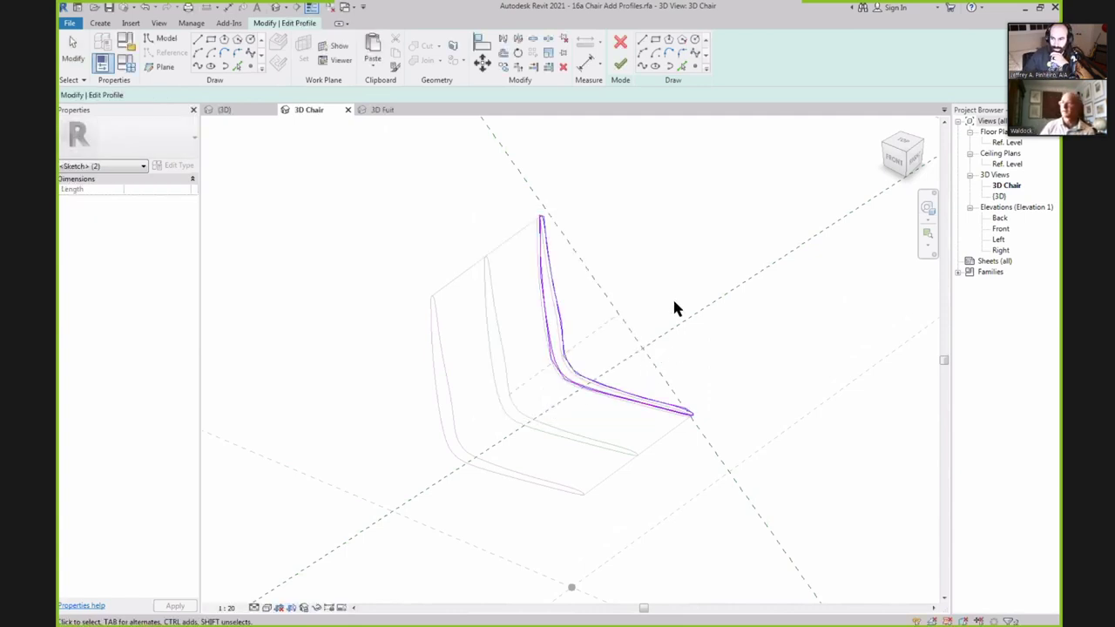
{"action": "left_click", "coordinate": [620, 64]}
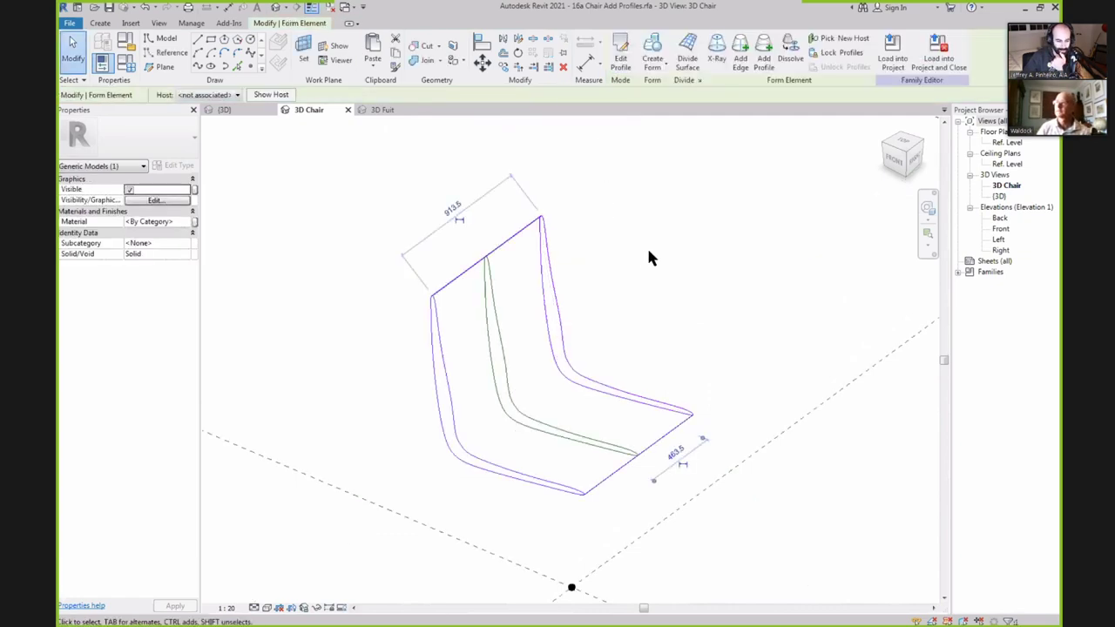
Pull the upper control point just below the top of the far end profile's front spline forward to bulge the backrest.
{"action": "left_click", "coordinate": [580, 315]}
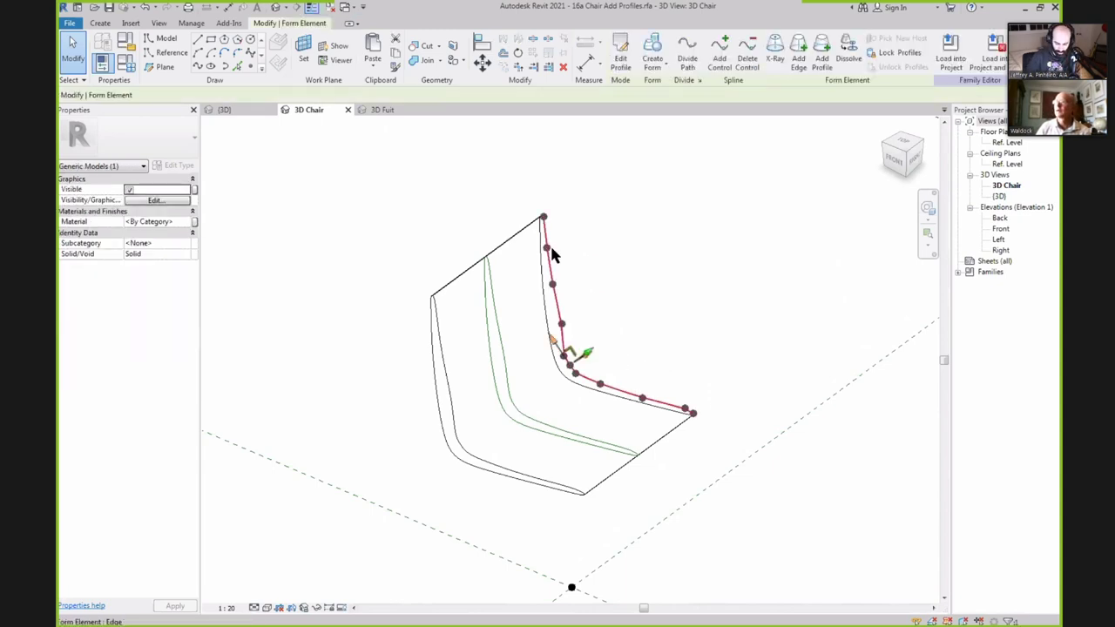
{"action": "scroll", "coordinate": [551, 244], "scroll_direction": "up", "scroll_amount": 1}
{"action": "scroll", "coordinate": [551, 245], "scroll_direction": "up", "scroll_amount": 1}
{"action": "key", "text": "Escape"}
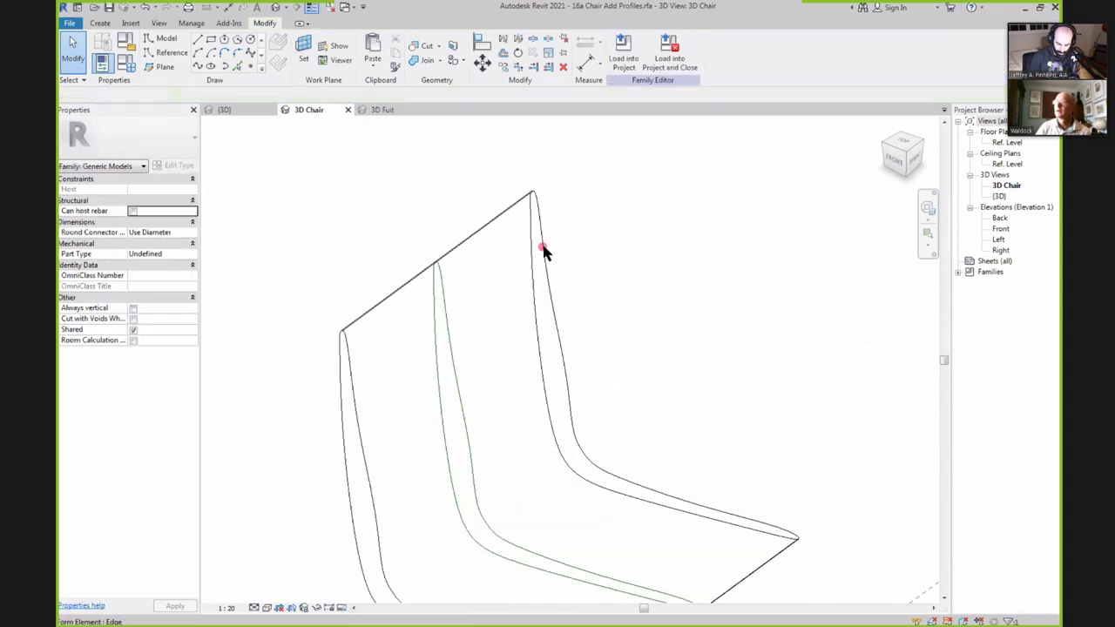
{"action": "left_click", "coordinate": [572, 253]}
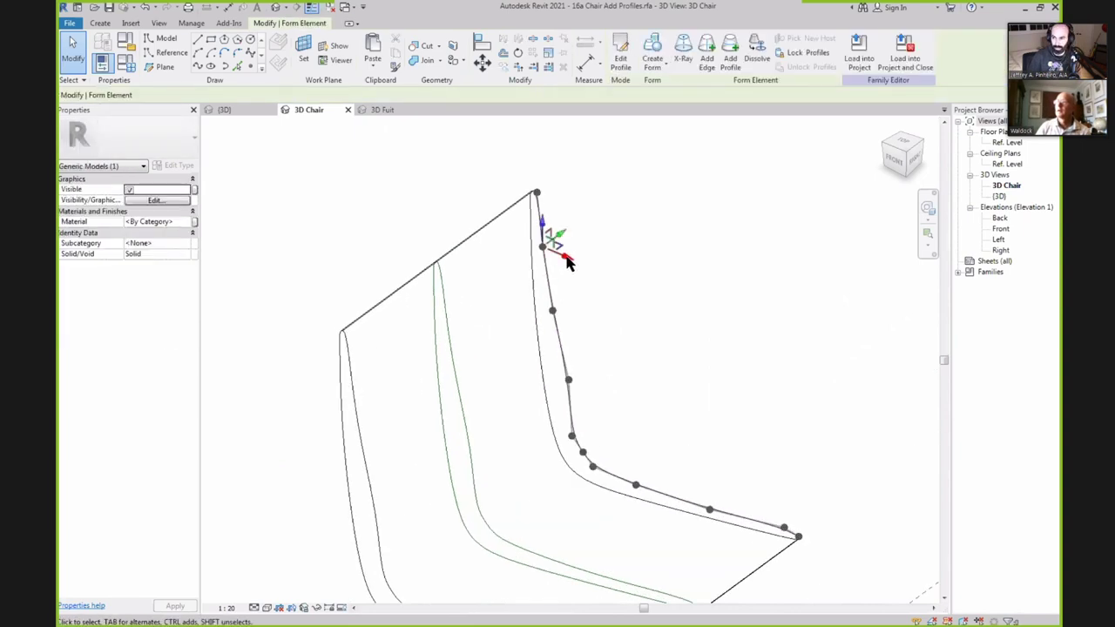
{"action": "left_click_drag", "start_coordinate": [572, 262], "coordinate": [618, 186]}
{"action": "scroll", "coordinate": [616, 186], "scroll_direction": "down", "scroll_amount": 1}
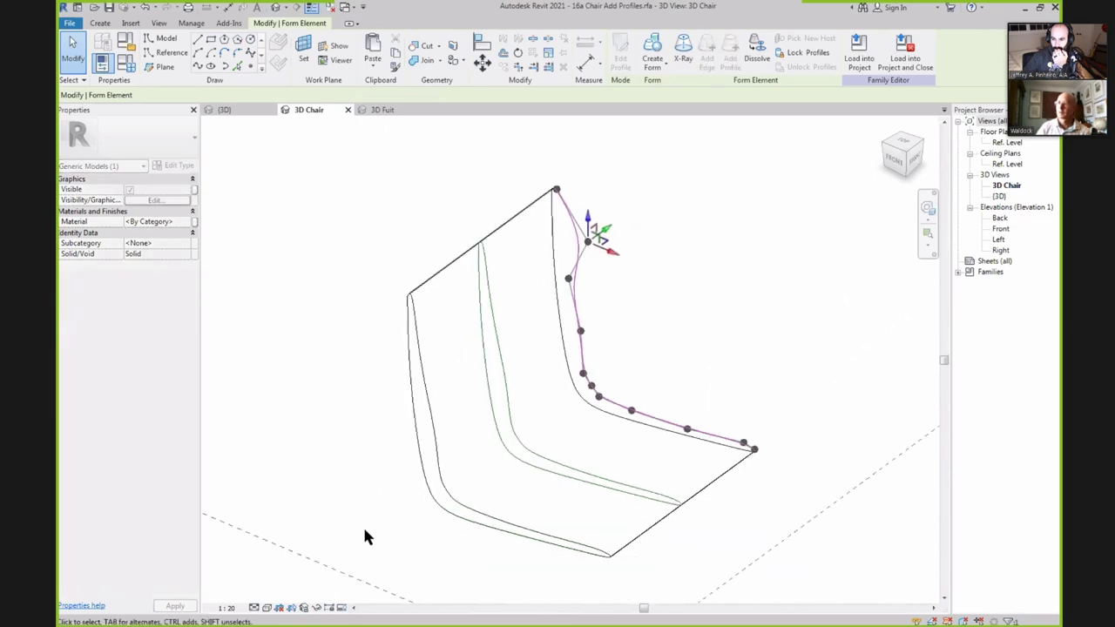
Show the chair in shaded display and pull the same upper backrest control point further forward.
{"action": "left_click", "coordinate": [267, 607]}
{"action": "left_click", "coordinate": [284, 573]}
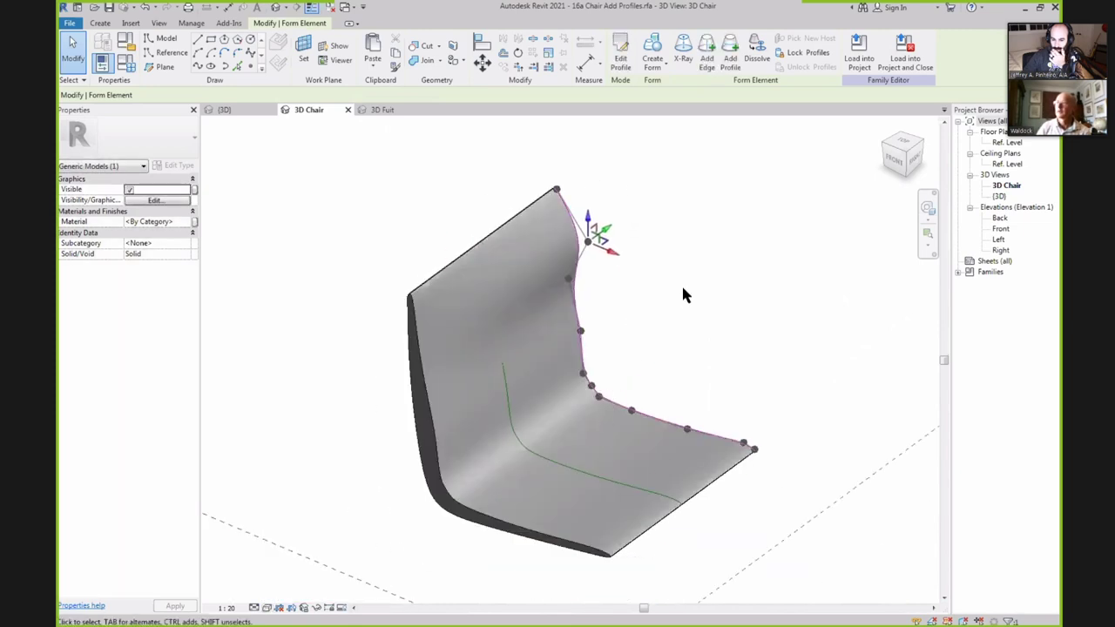
{"action": "middle_click_drag", "start_coordinate": [682, 294], "coordinate": [639, 274], "text": "shift"}
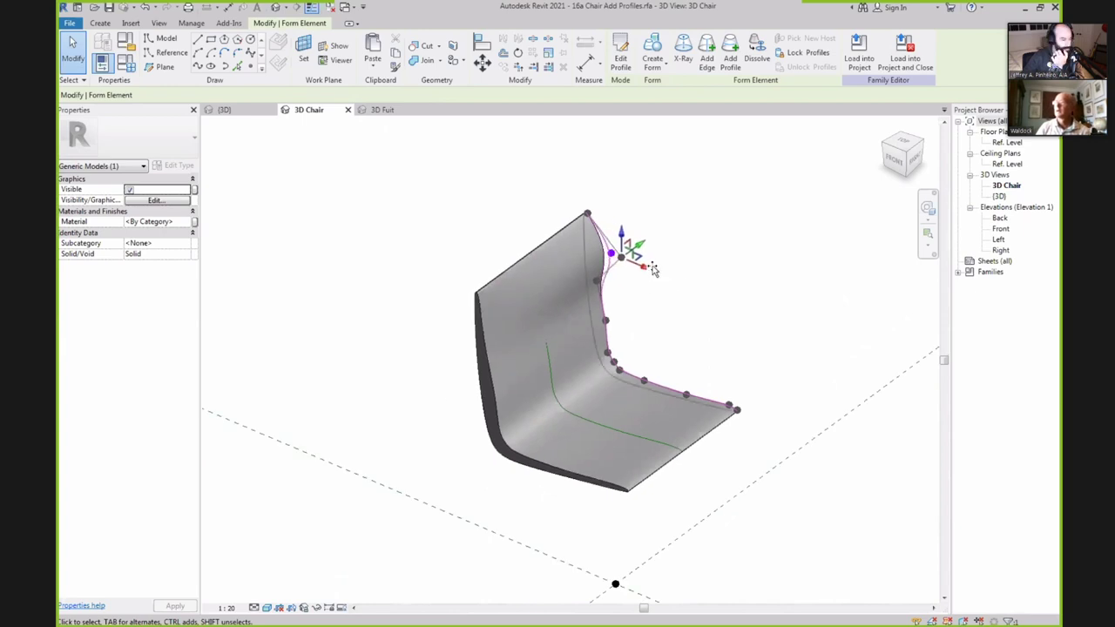
{"action": "left_click_drag", "start_coordinate": [653, 270], "coordinate": [666, 275]}
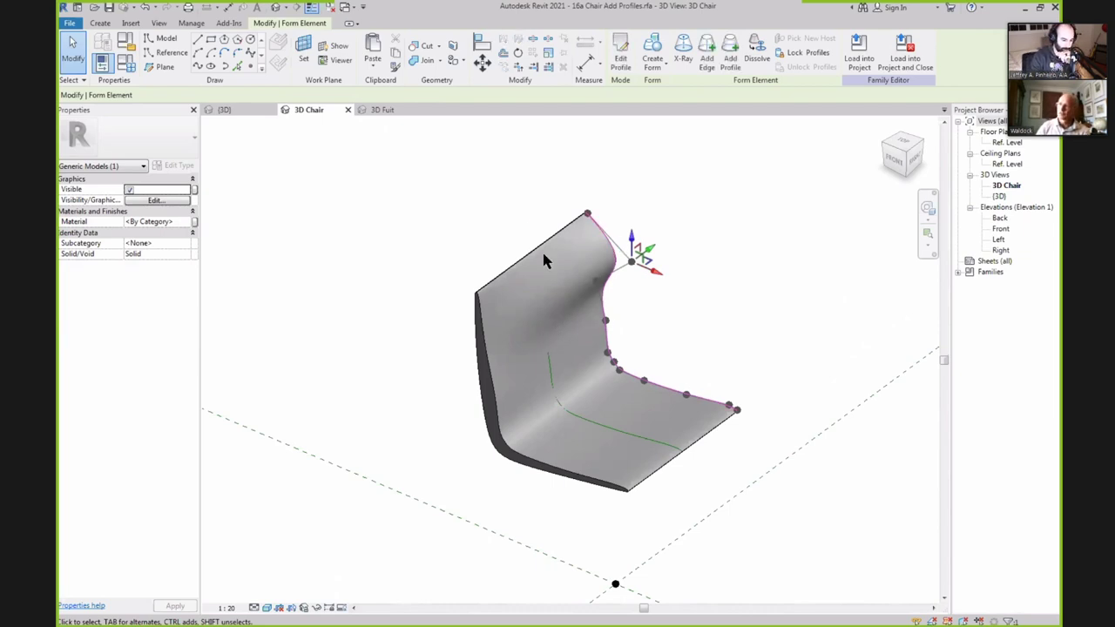
Add a profile to the chair form between the middle reference lines and the far end.
{"action": "scroll", "coordinate": [714, 315], "scroll_direction": "up", "scroll_amount": 2}
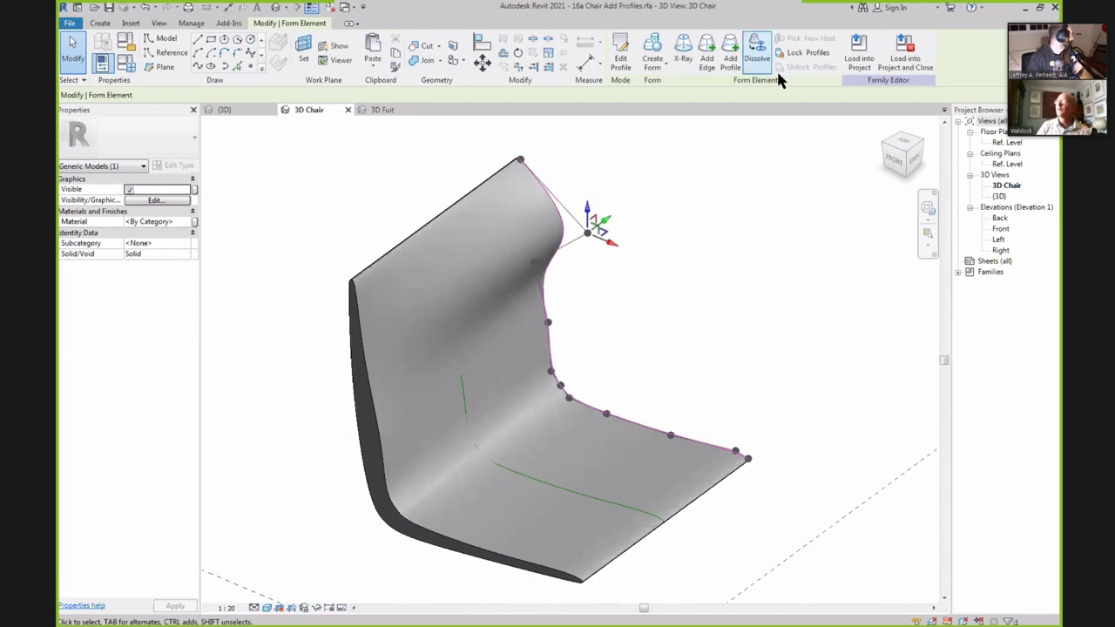
{"action": "left_click", "coordinate": [723, 65]}
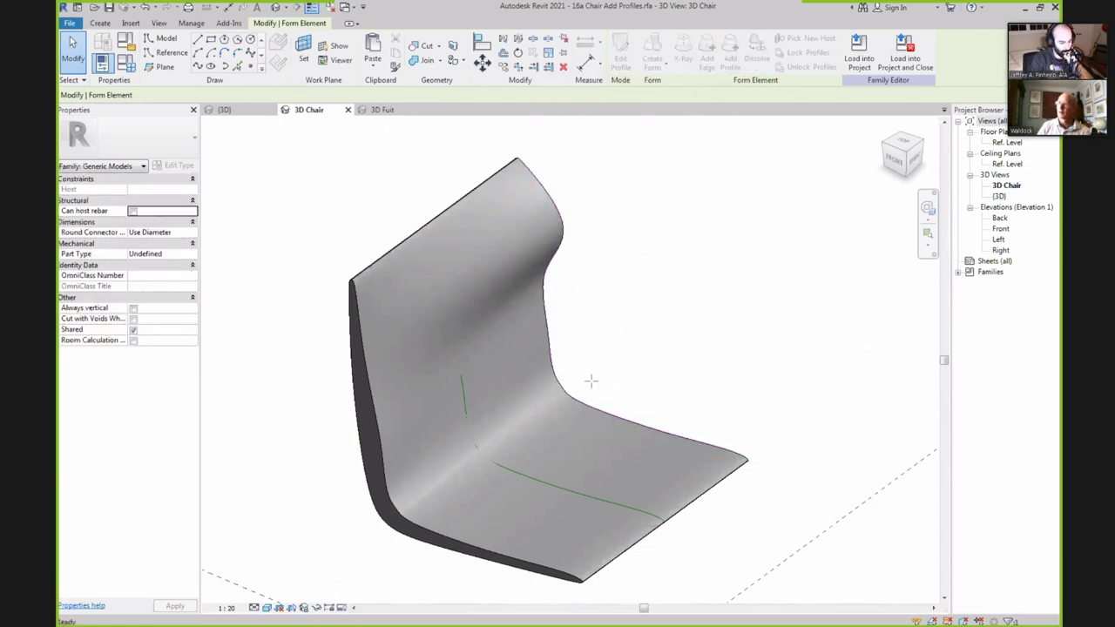
{"action": "left_click", "coordinate": [711, 484]}
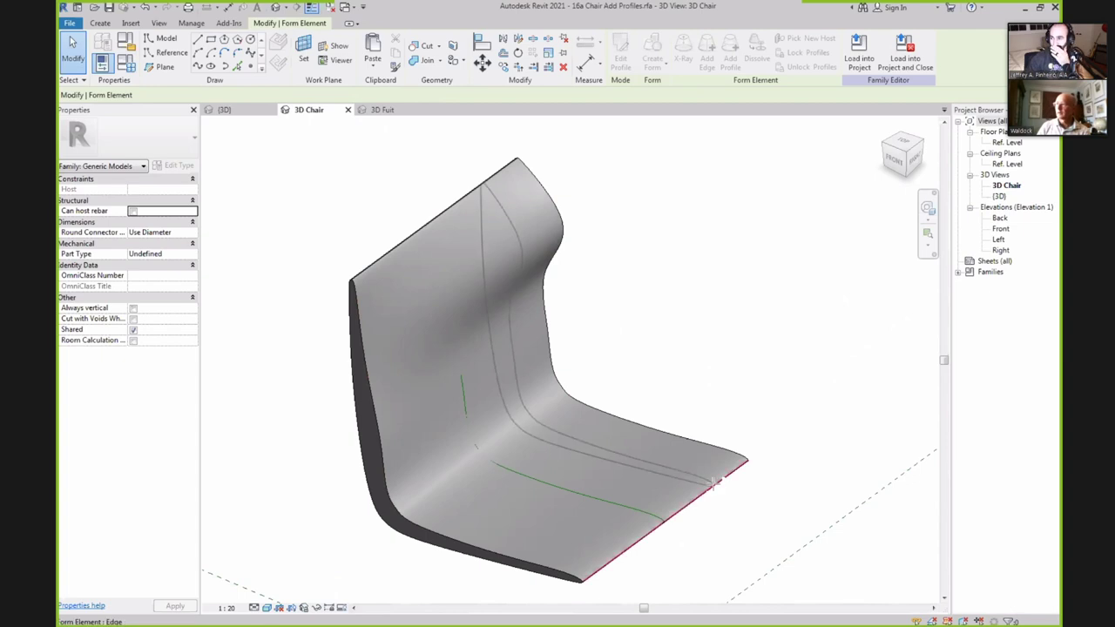
{"action": "key", "text": "Escape"}
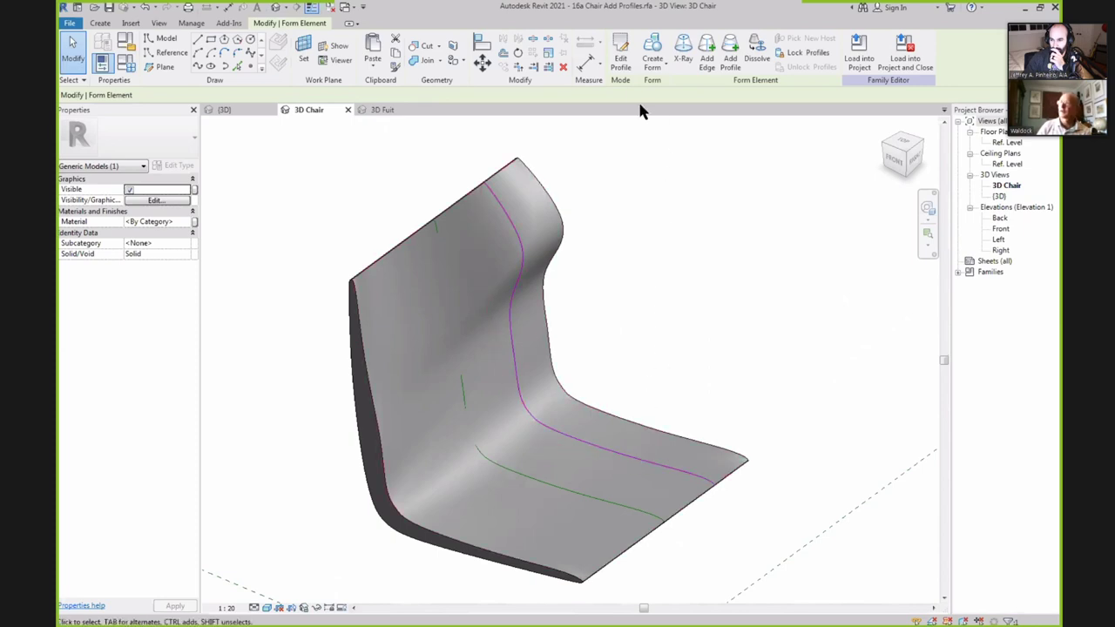
Try to replace the added profile's sketch curves with the copied splines, pasted aligned to Ref. Level, and finish the edit.
{"action": "left_click", "coordinate": [620, 54]}
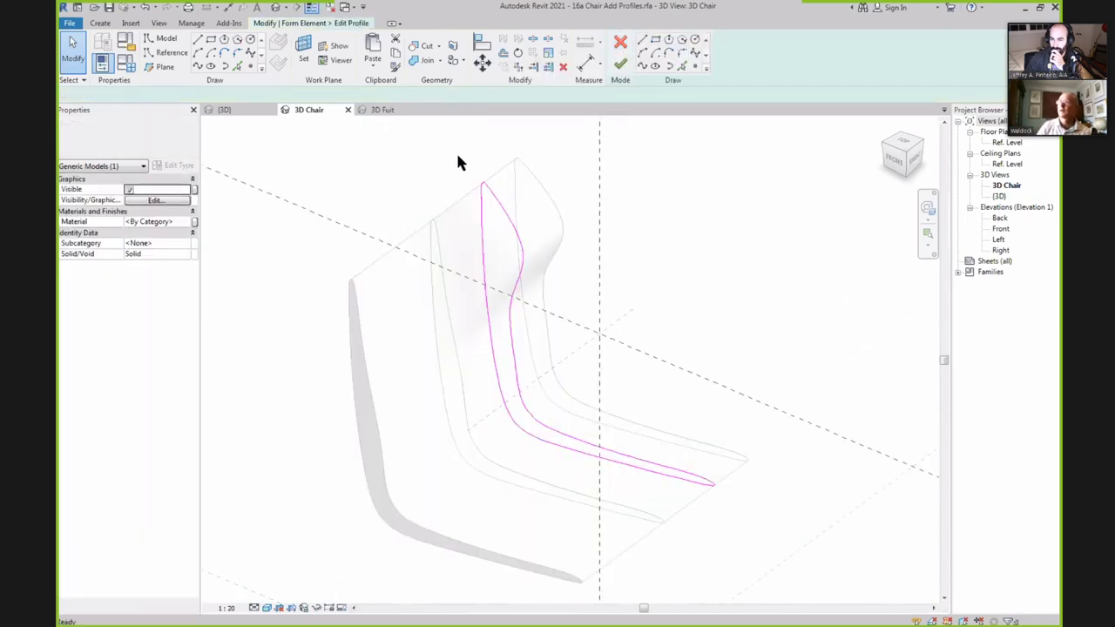
{"action": "left_click_drag", "start_coordinate": [445, 155], "coordinate": [734, 514]}
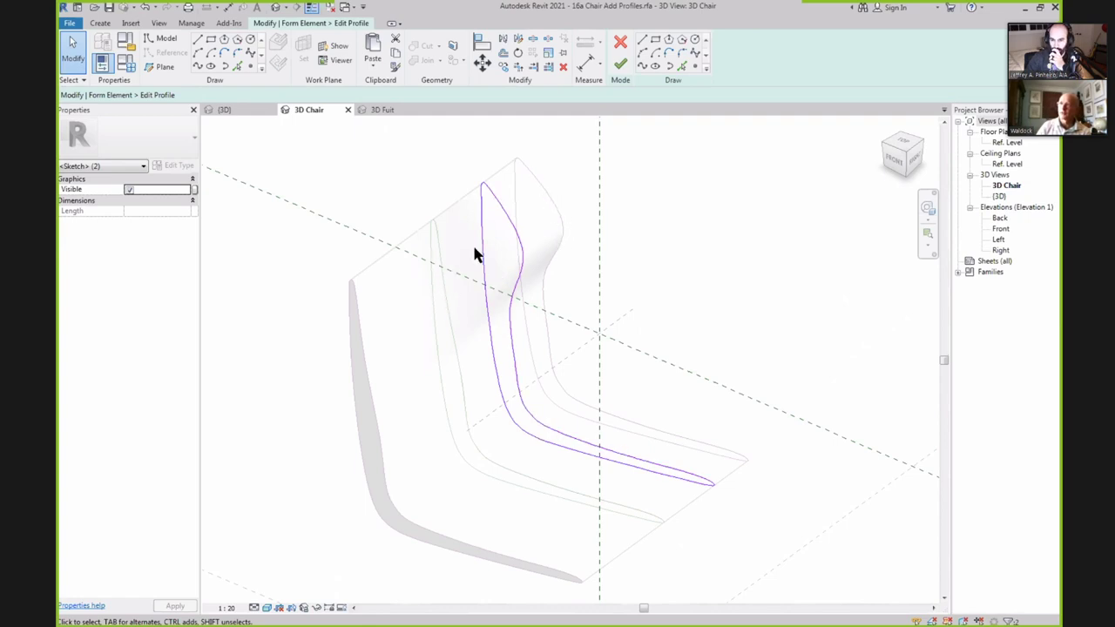
{"action": "left_click", "coordinate": [609, 193]}
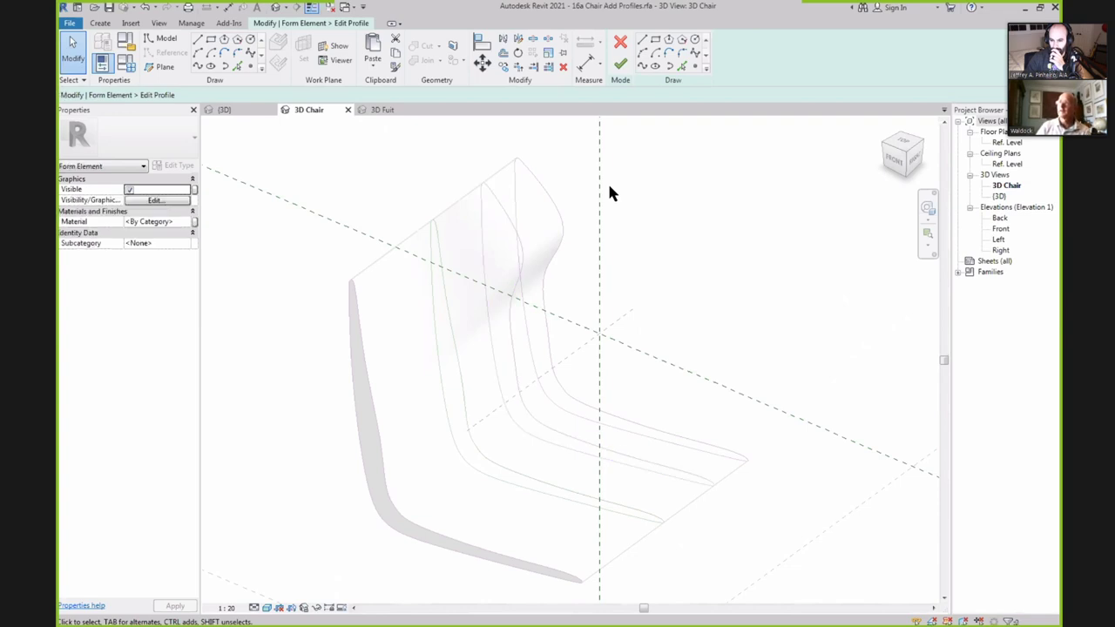
{"action": "left_click", "coordinate": [373, 68]}
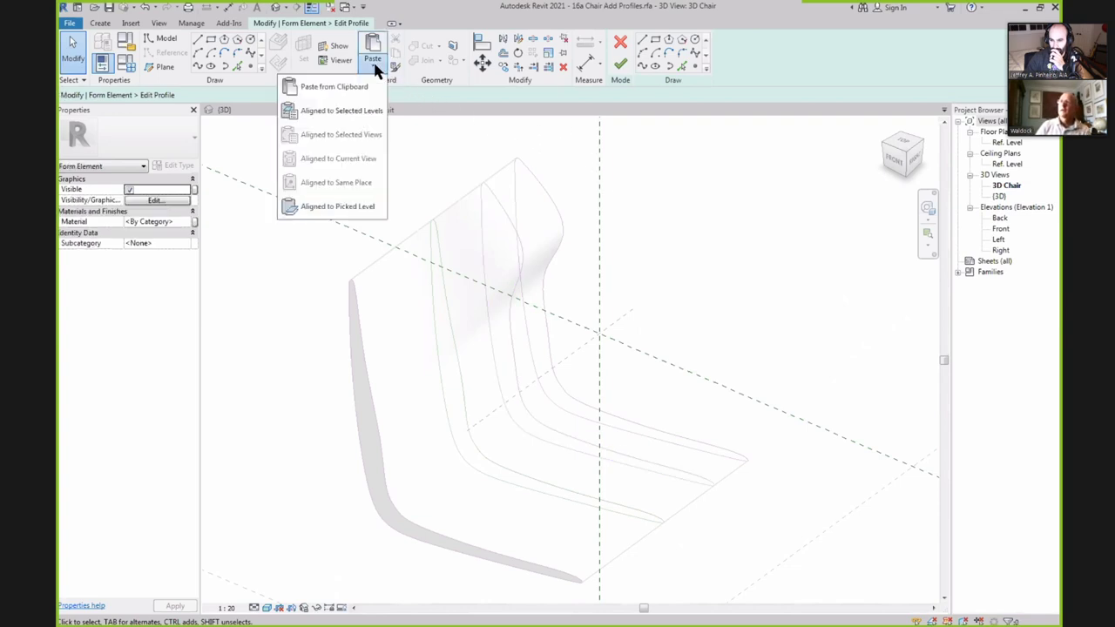
{"action": "left_click", "coordinate": [344, 111]}
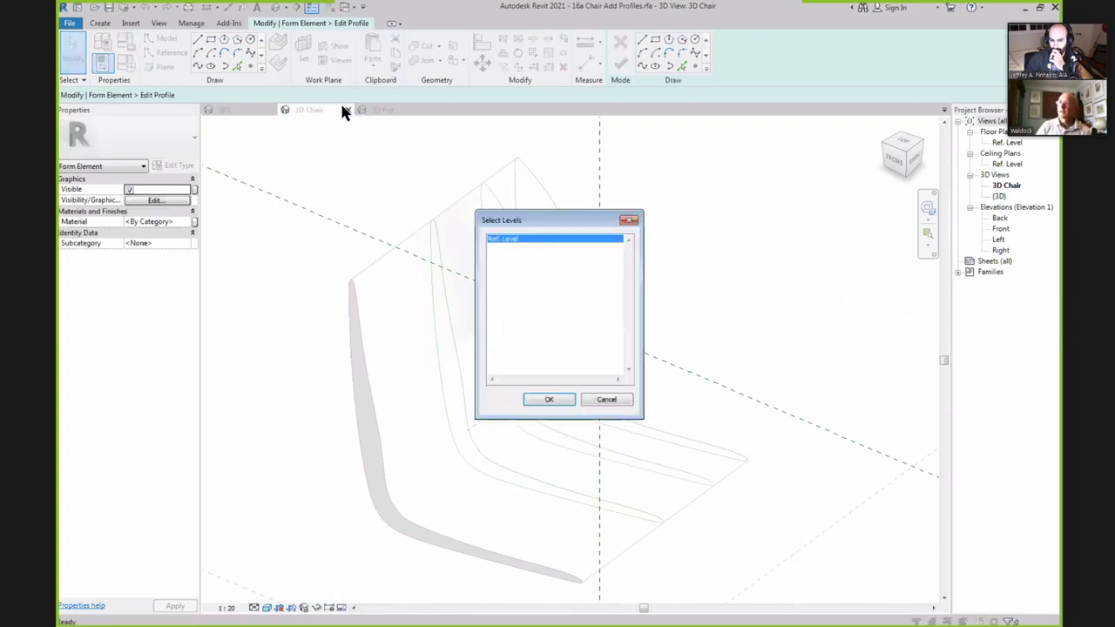
{"action": "left_click", "coordinate": [554, 403]}
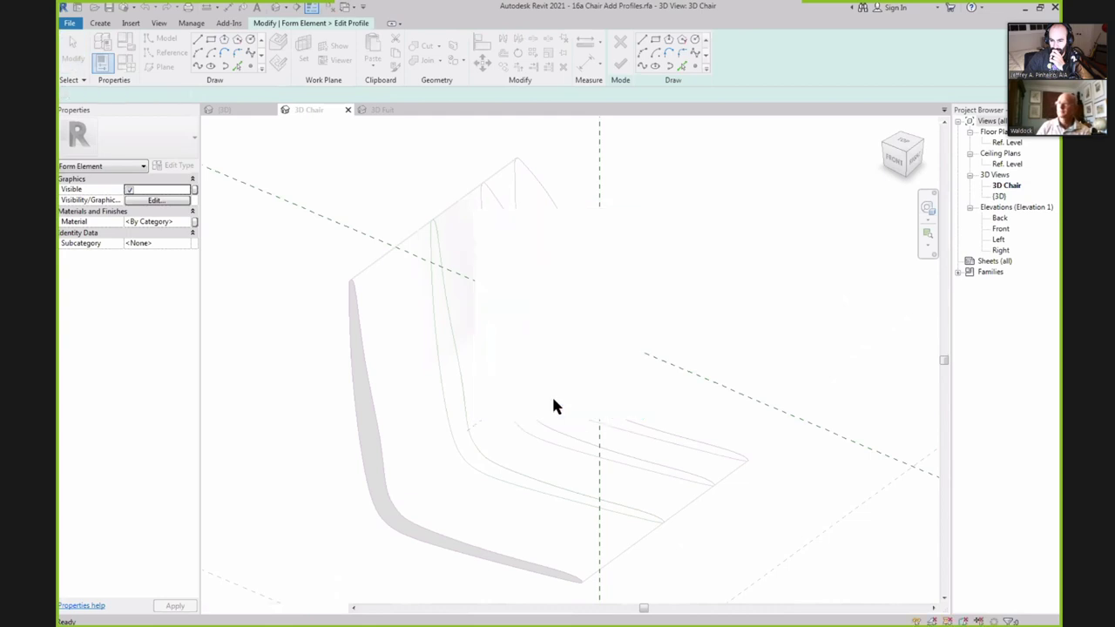
{"action": "left_click", "coordinate": [493, 288]}
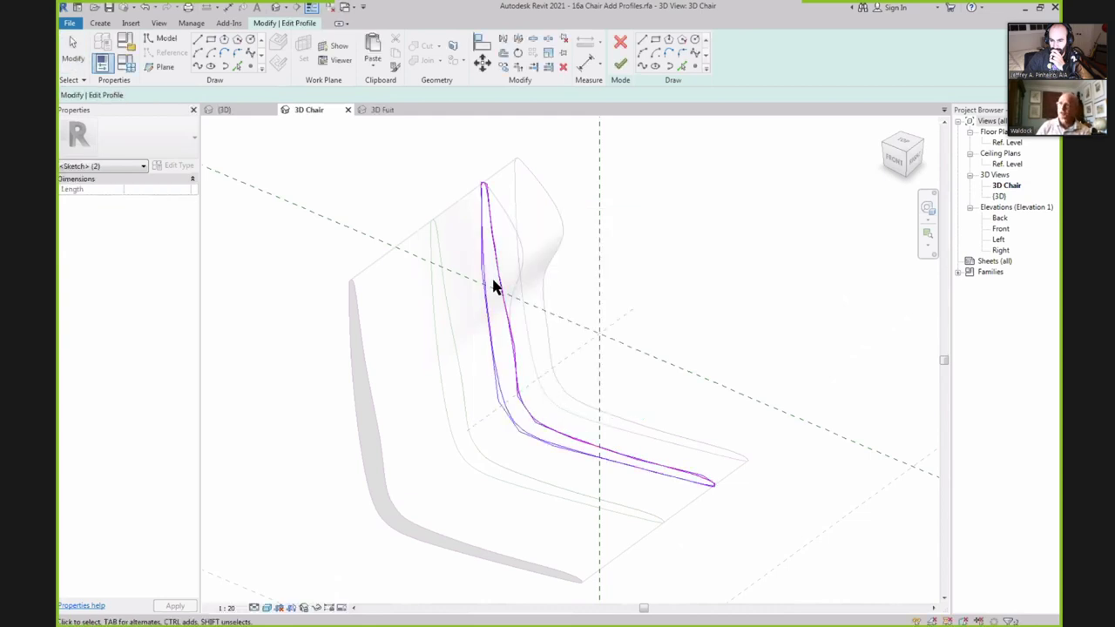
{"action": "left_click", "coordinate": [620, 66]}
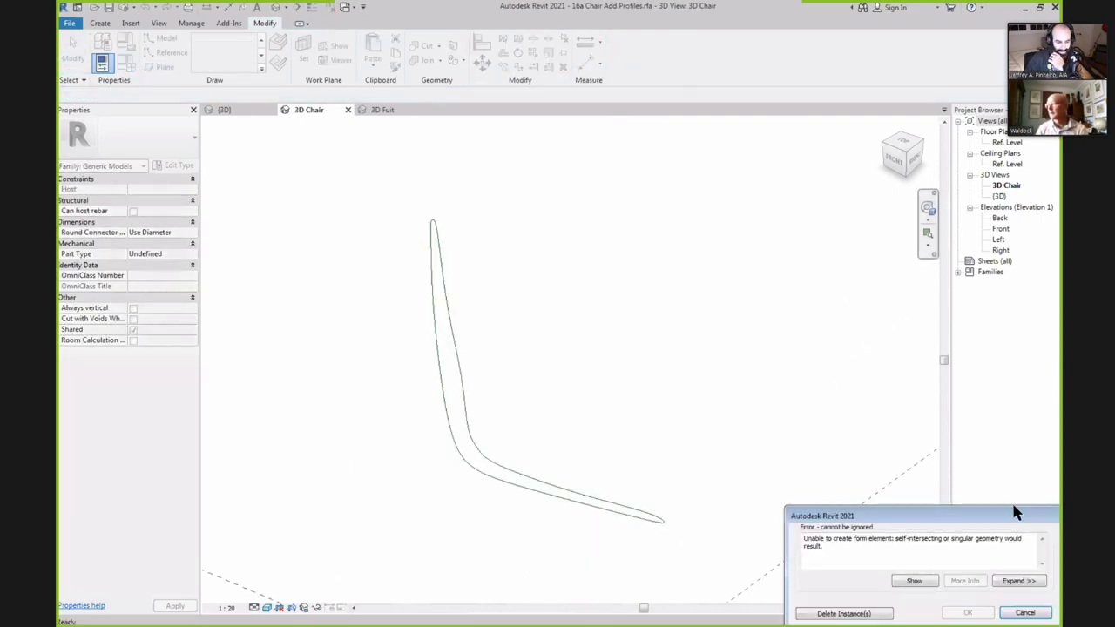
{"action": "left_click", "coordinate": [1026, 613]}
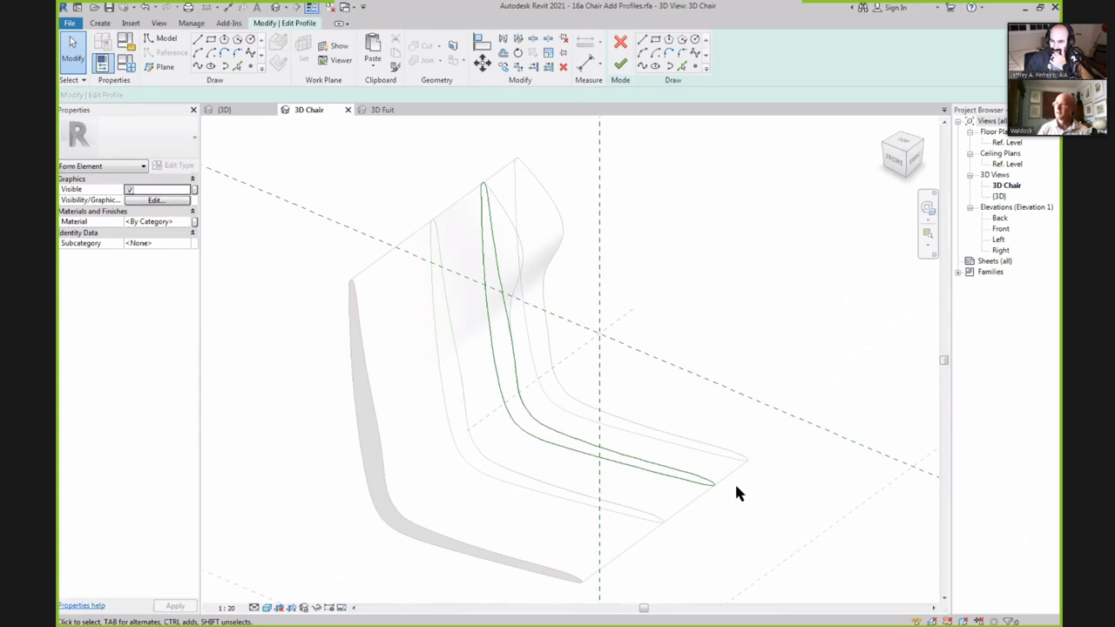
Inspect the pasted upper spline's control points at the seat's front tip and discard the profile edits.
{"action": "scroll", "coordinate": [718, 490], "scroll_direction": "up", "scroll_amount": 4}
{"action": "scroll", "coordinate": [716, 484], "scroll_direction": "up", "scroll_amount": 5}
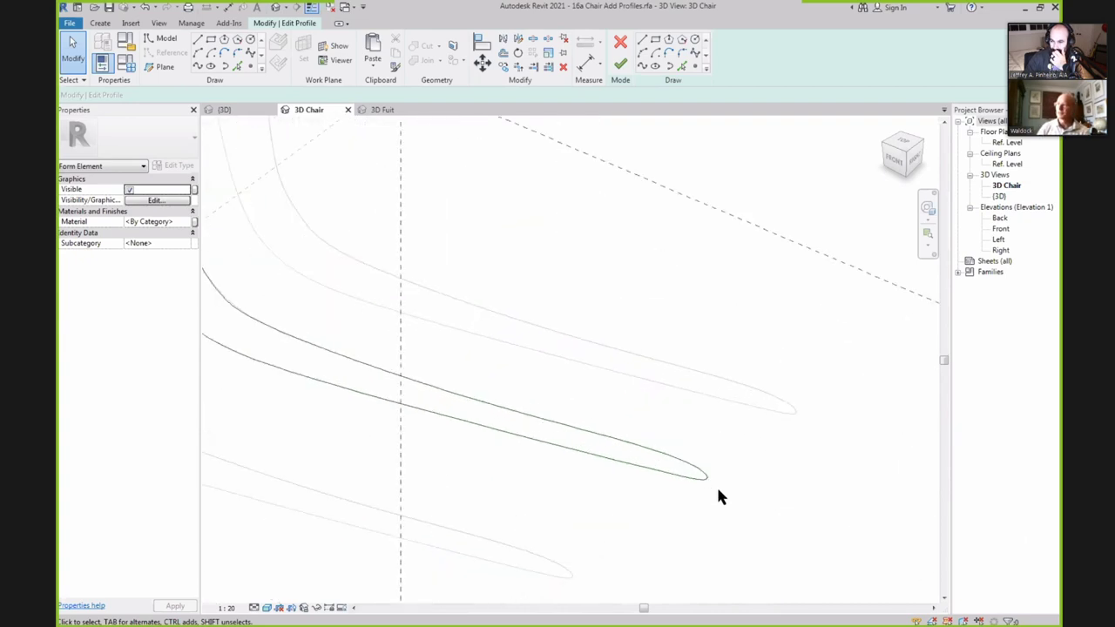
{"action": "scroll", "coordinate": [657, 418], "scroll_direction": "up", "scroll_amount": 2}
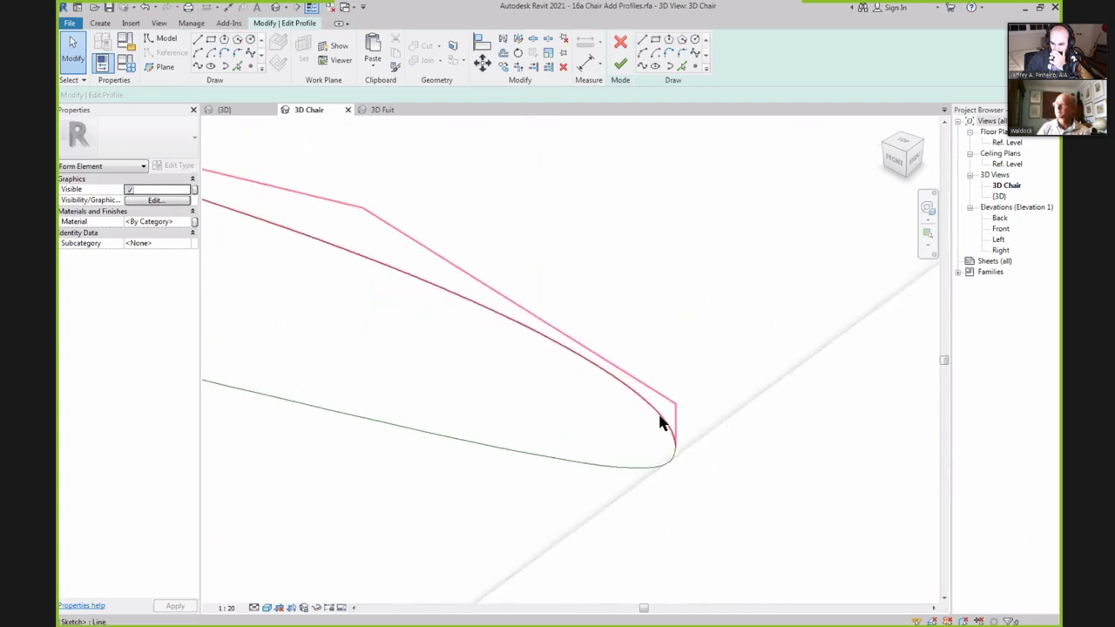
{"action": "left_click", "coordinate": [679, 405]}
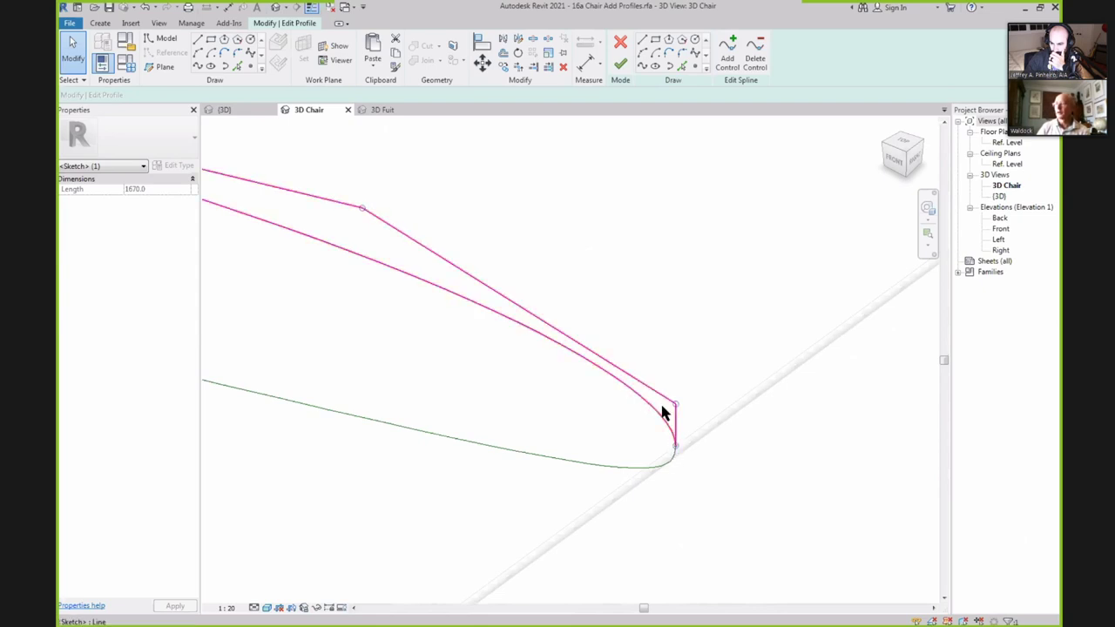
{"action": "scroll", "coordinate": [689, 443], "scroll_direction": "down", "scroll_amount": 3}
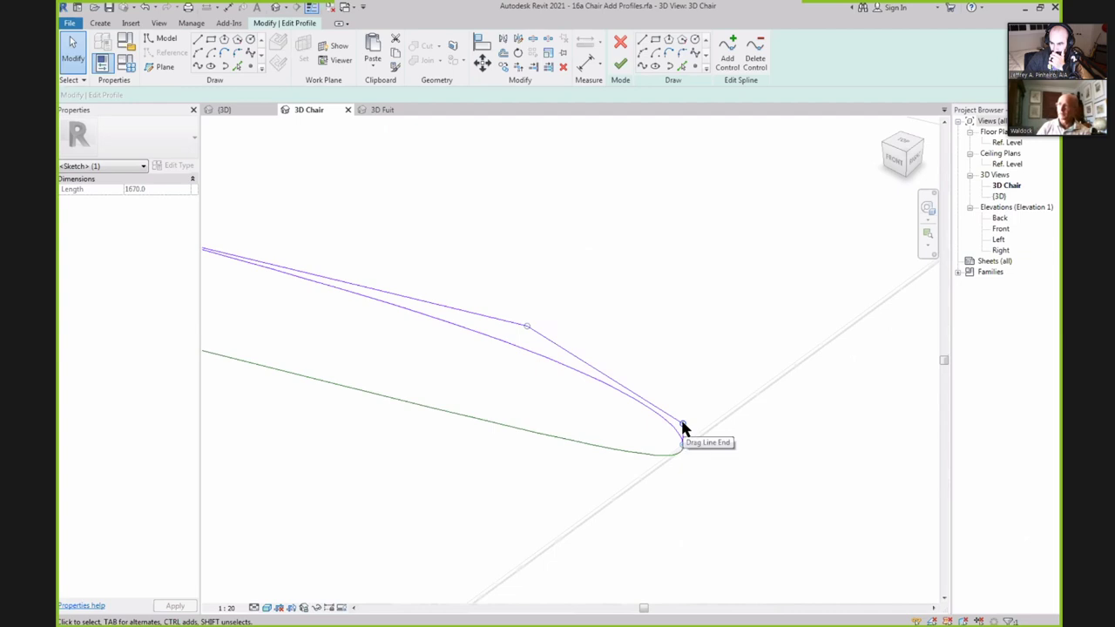
{"action": "scroll", "coordinate": [734, 429], "scroll_direction": "up", "scroll_amount": 5}
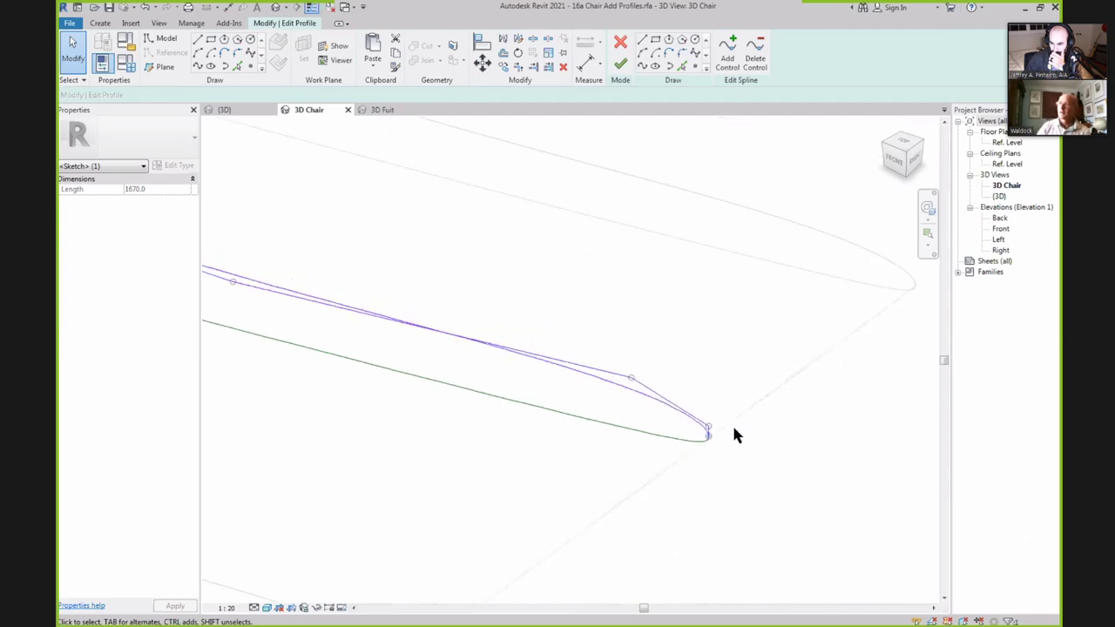
{"action": "scroll", "coordinate": [733, 430], "scroll_direction": "down", "scroll_amount": 5}
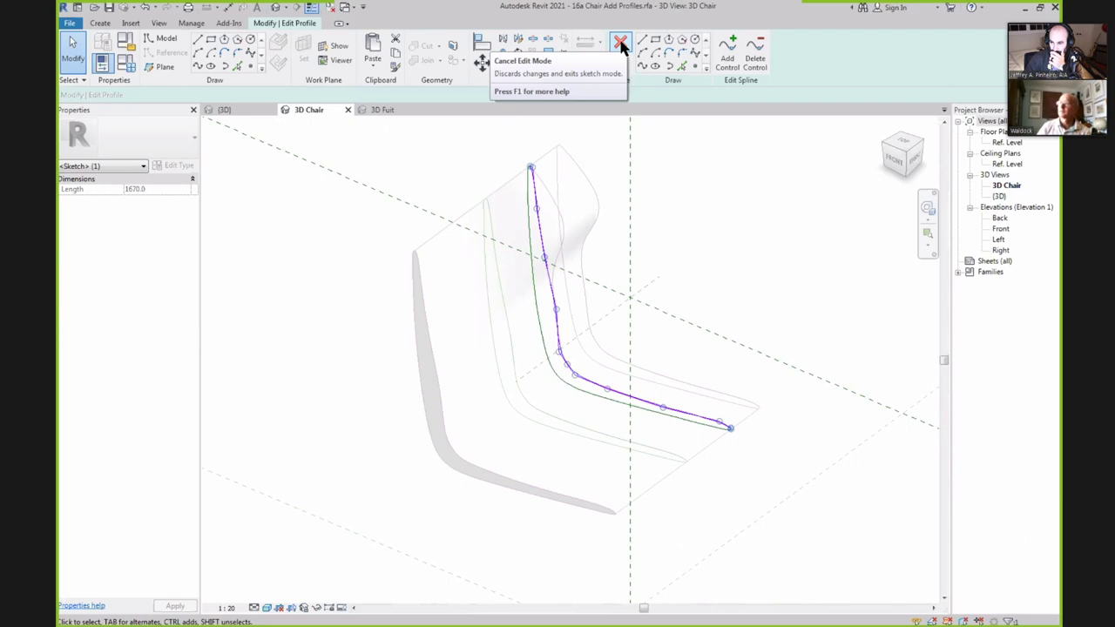
{"action": "left_click", "coordinate": [621, 45]}
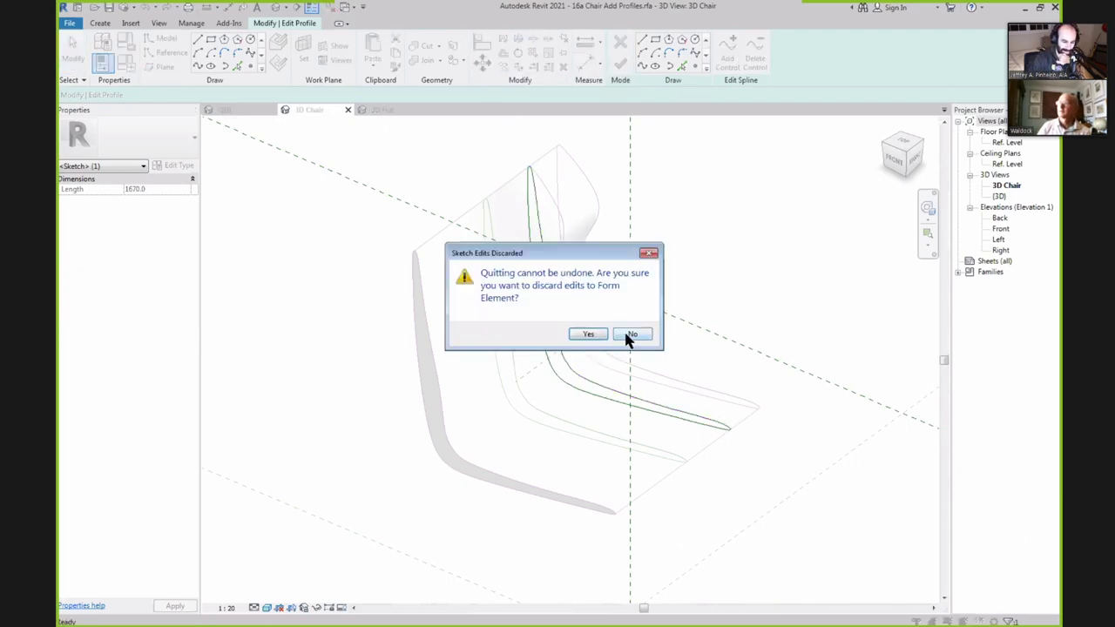
{"action": "left_click", "coordinate": [590, 334]}
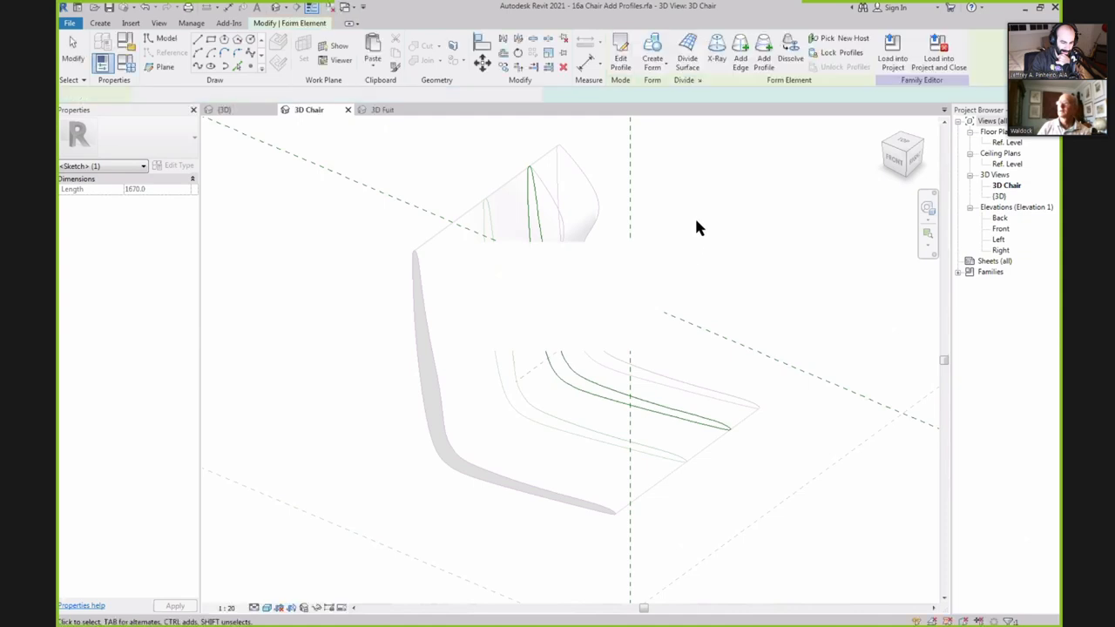
Undo the chair form operations back through Create Form, and also undo the preceding Drag Line End.
{"action": "left_click", "coordinate": [688, 211]}
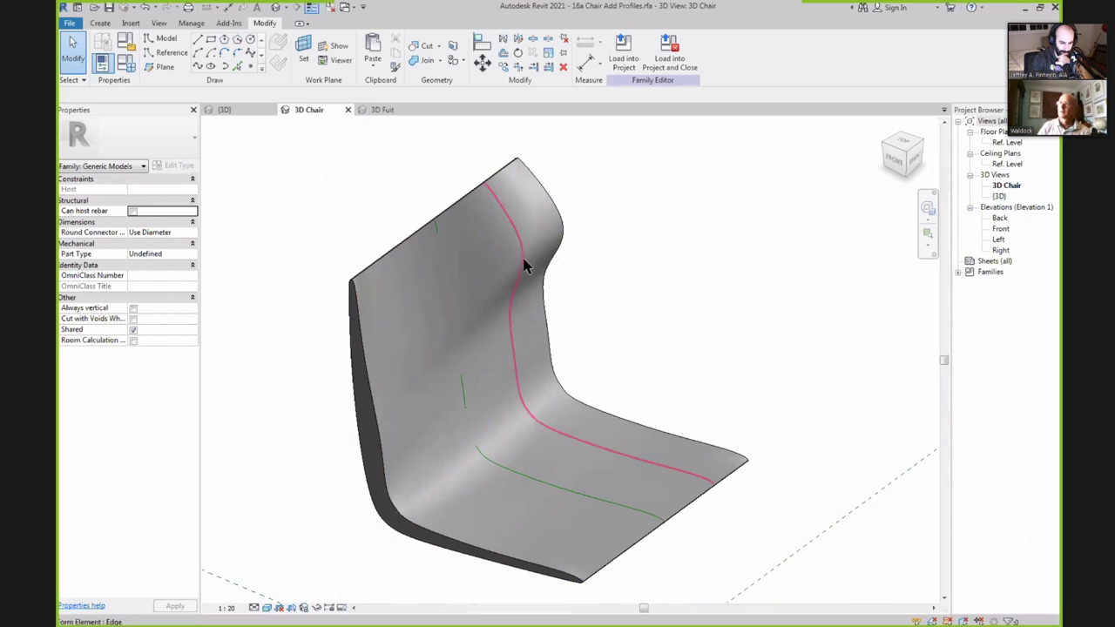
{"action": "left_click", "coordinate": [703, 468]}
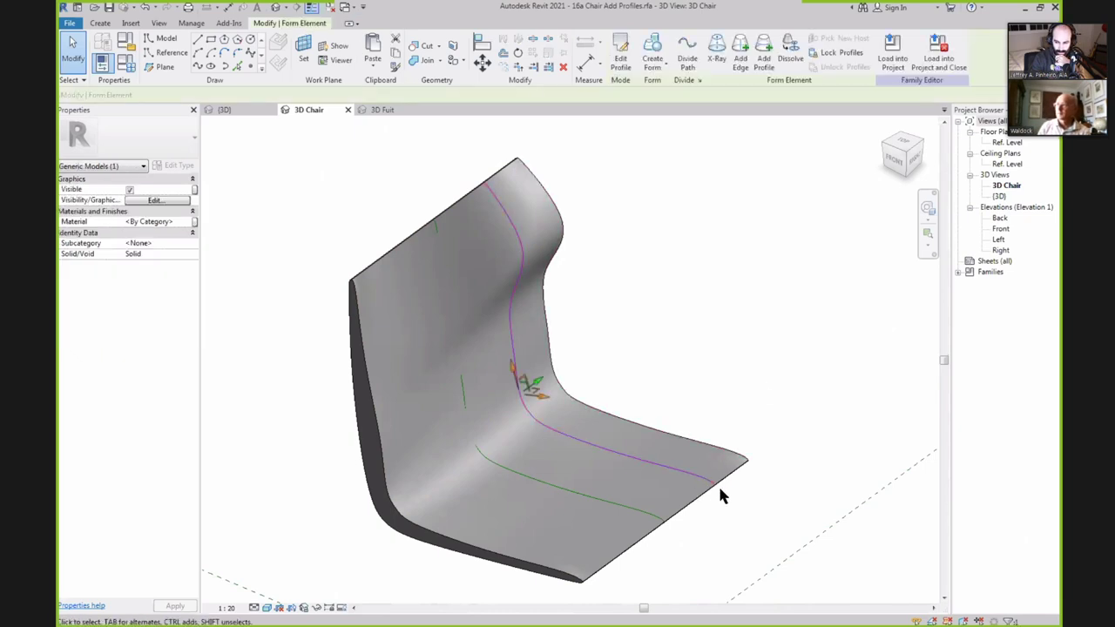
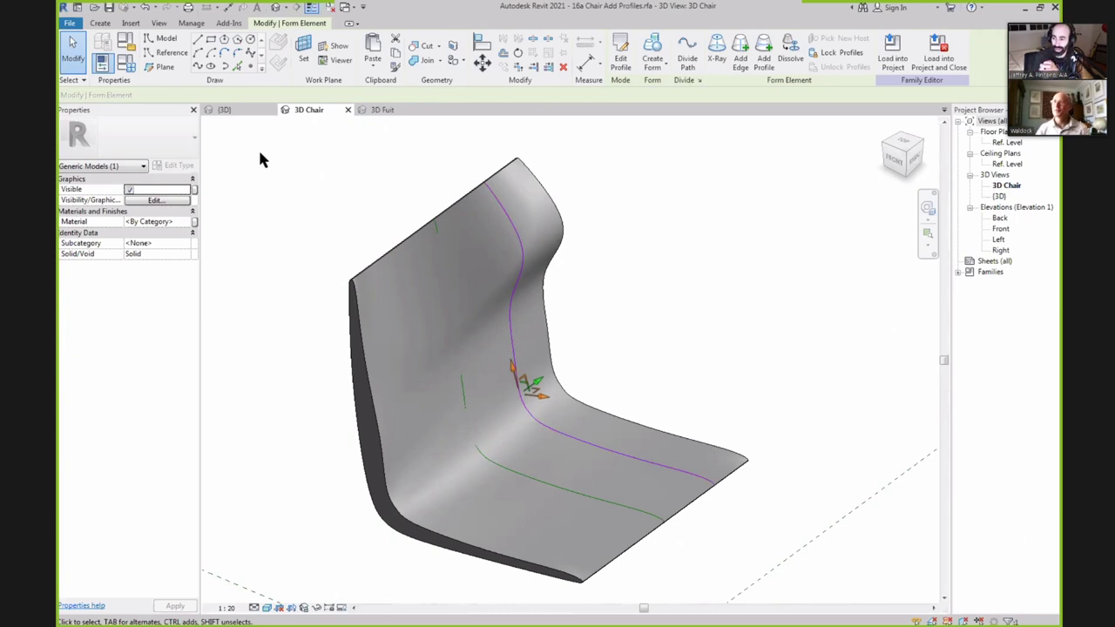
{"action": "left_click", "coordinate": [156, 8]}
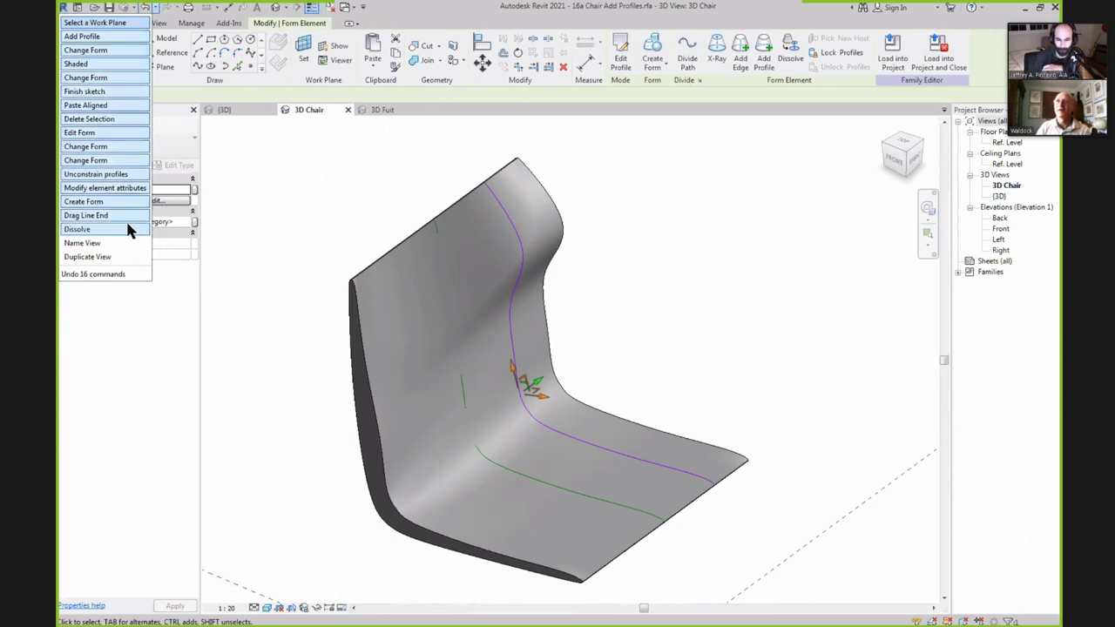
{"action": "left_click", "coordinate": [123, 203]}
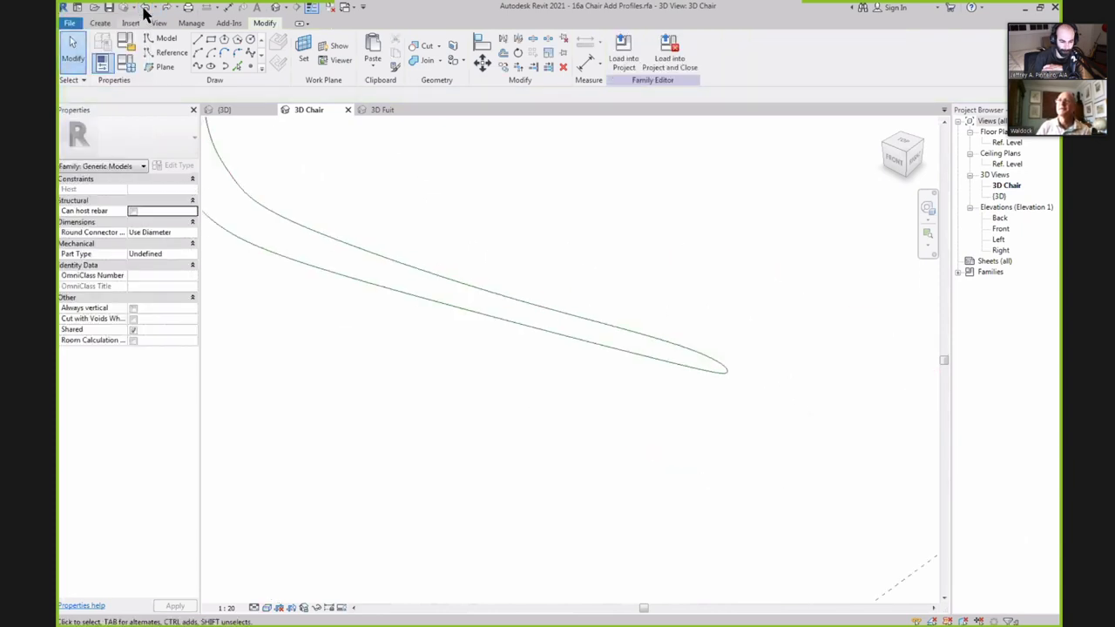
{"action": "left_click", "coordinate": [154, 8]}
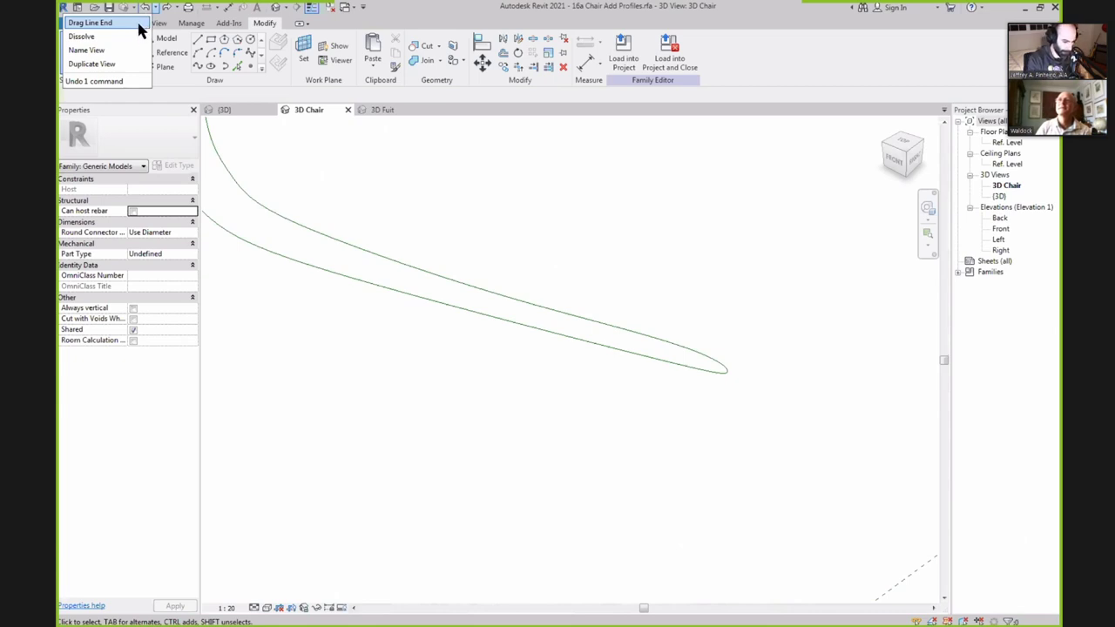
{"action": "left_click", "coordinate": [137, 26]}
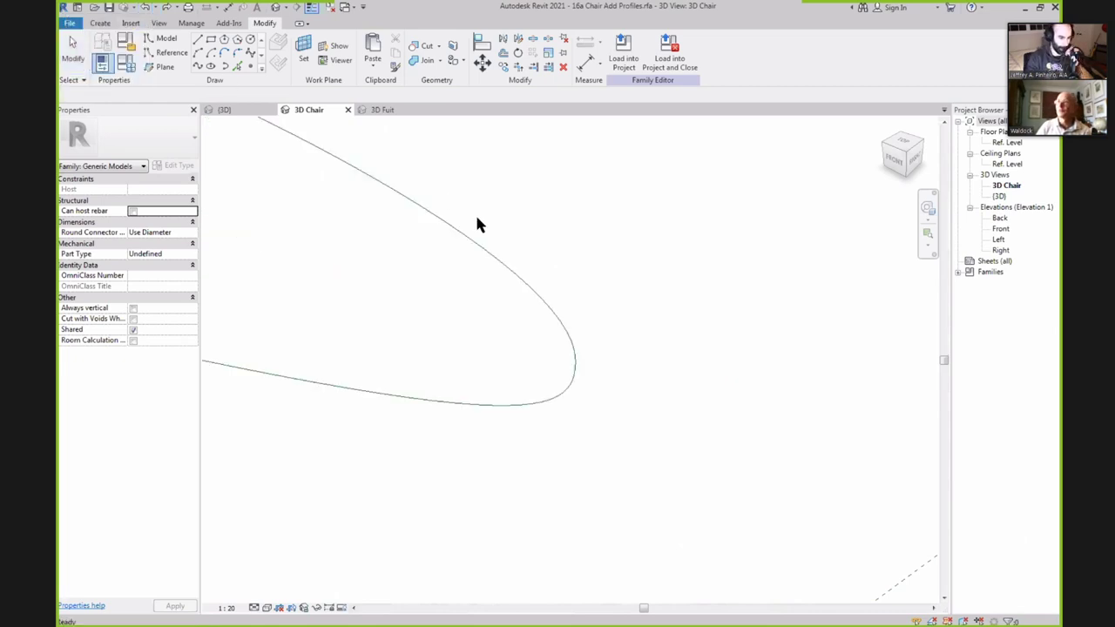
Create an extruded solid form from the two chair spline reference lines and set its negative offset to 400.
{"action": "scroll", "coordinate": [835, 505], "scroll_direction": "down", "scroll_amount": 3}
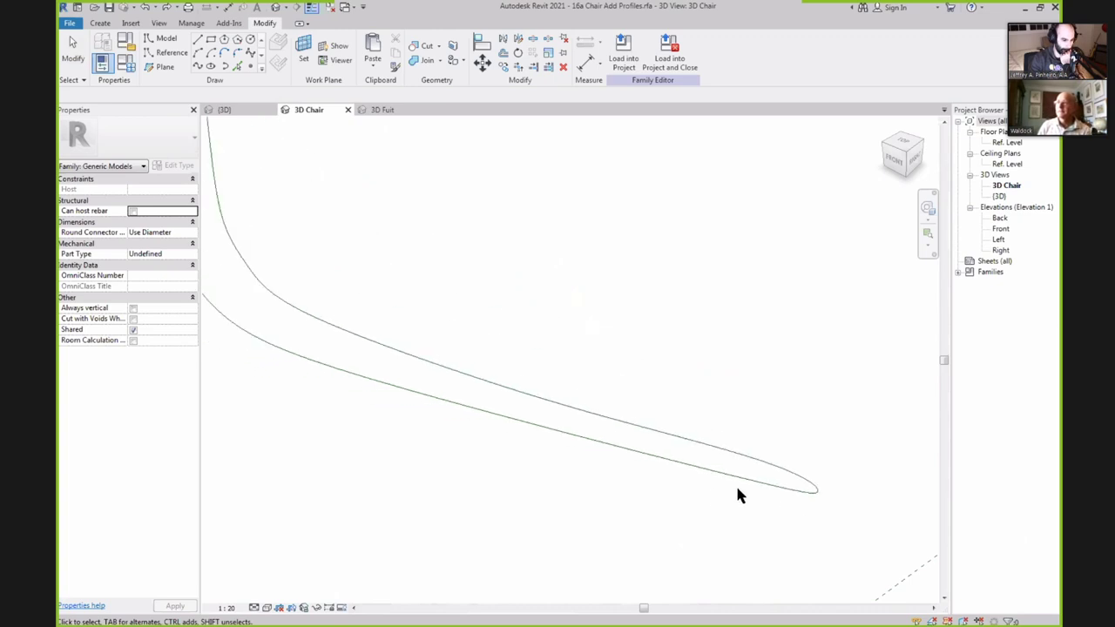
{"action": "left_click", "coordinate": [616, 458]}
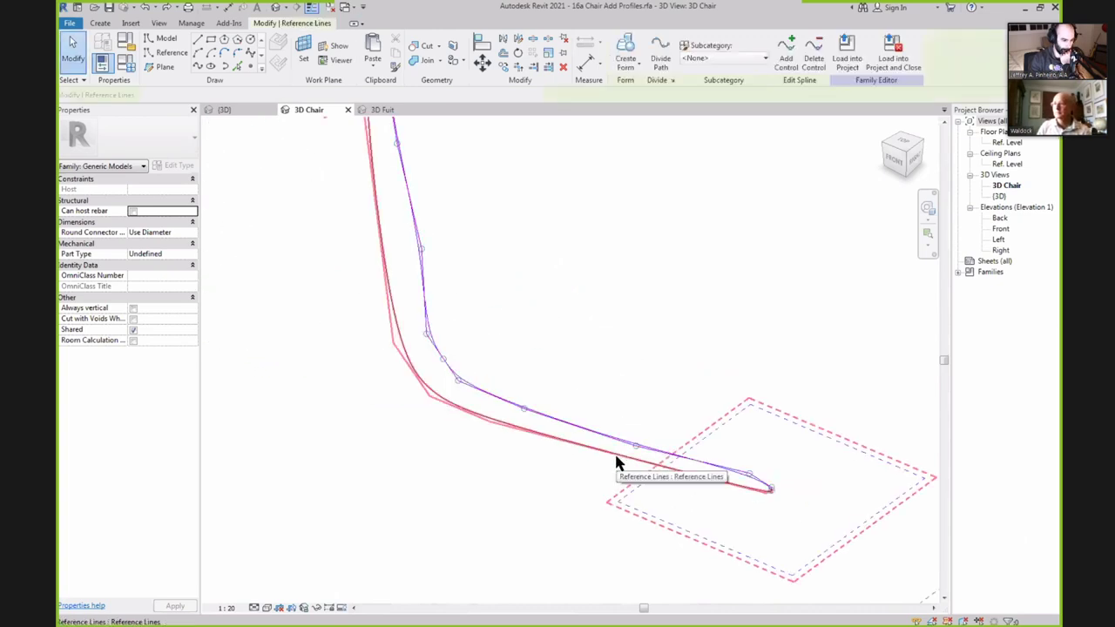
{"action": "left_click", "coordinate": [620, 48]}
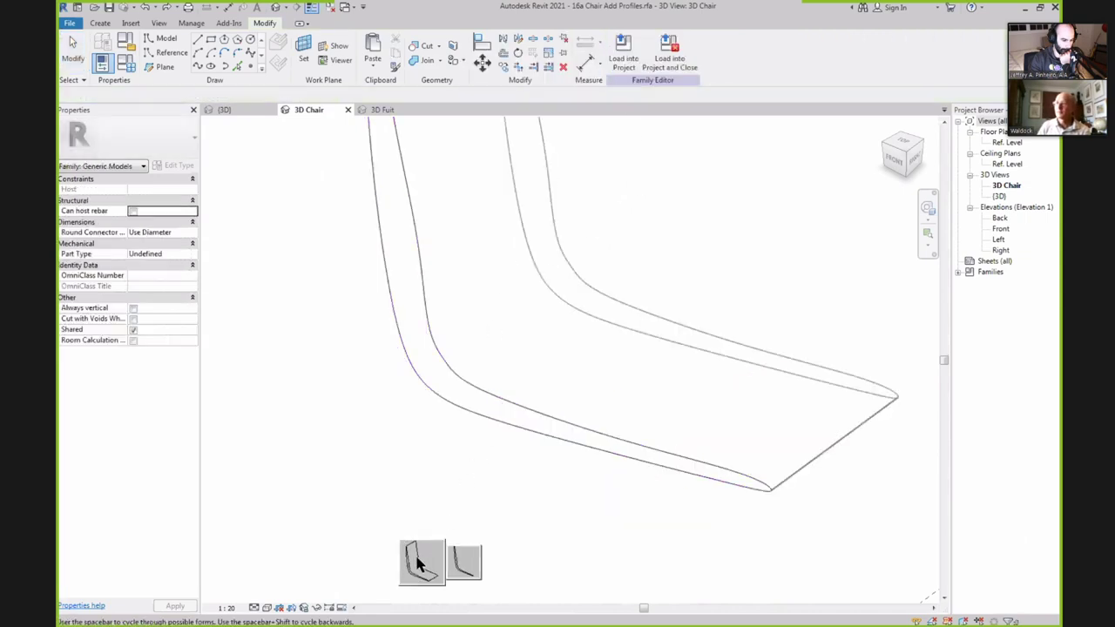
{"action": "left_click", "coordinate": [418, 560]}
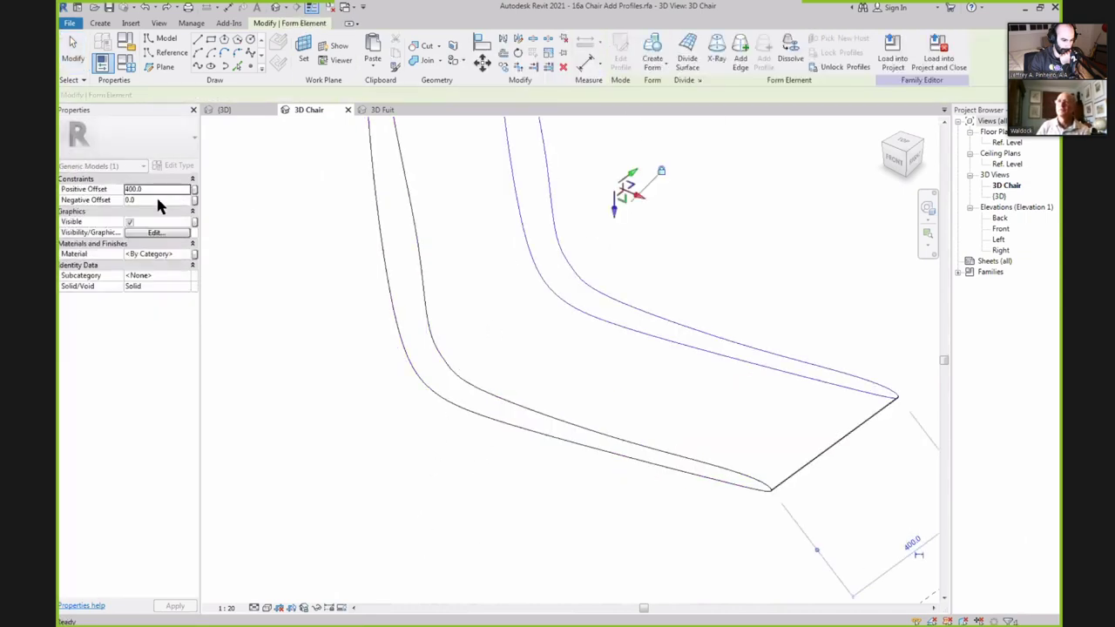
{"action": "left_click", "coordinate": [157, 199]}
{"action": "type", "text": "400.0"}
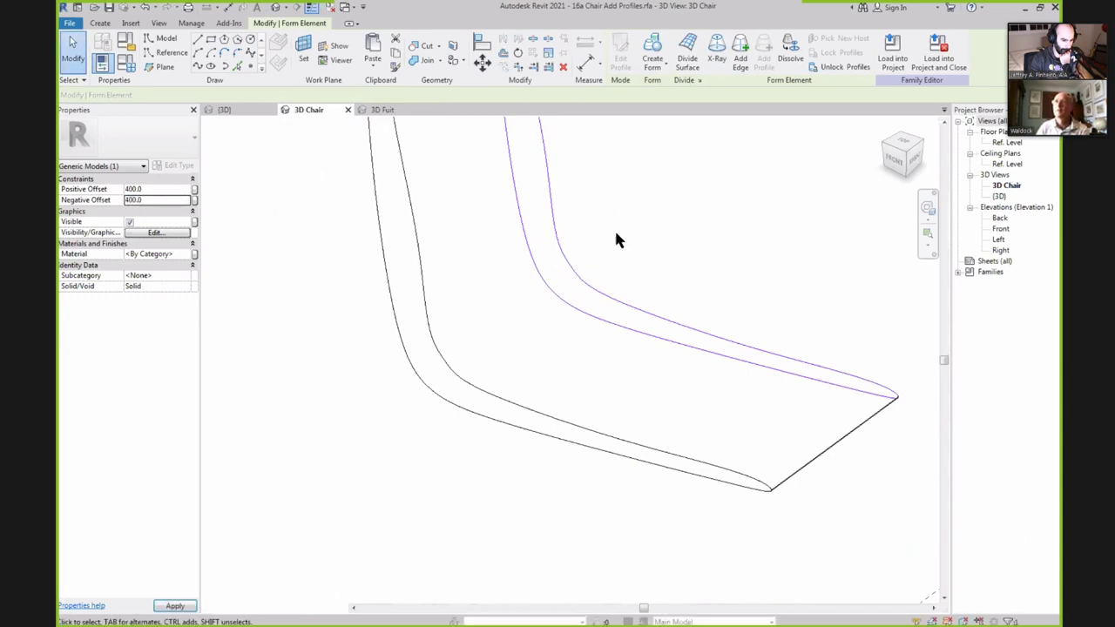
{"action": "scroll", "coordinate": [772, 263], "scroll_direction": "down", "scroll_amount": 2}
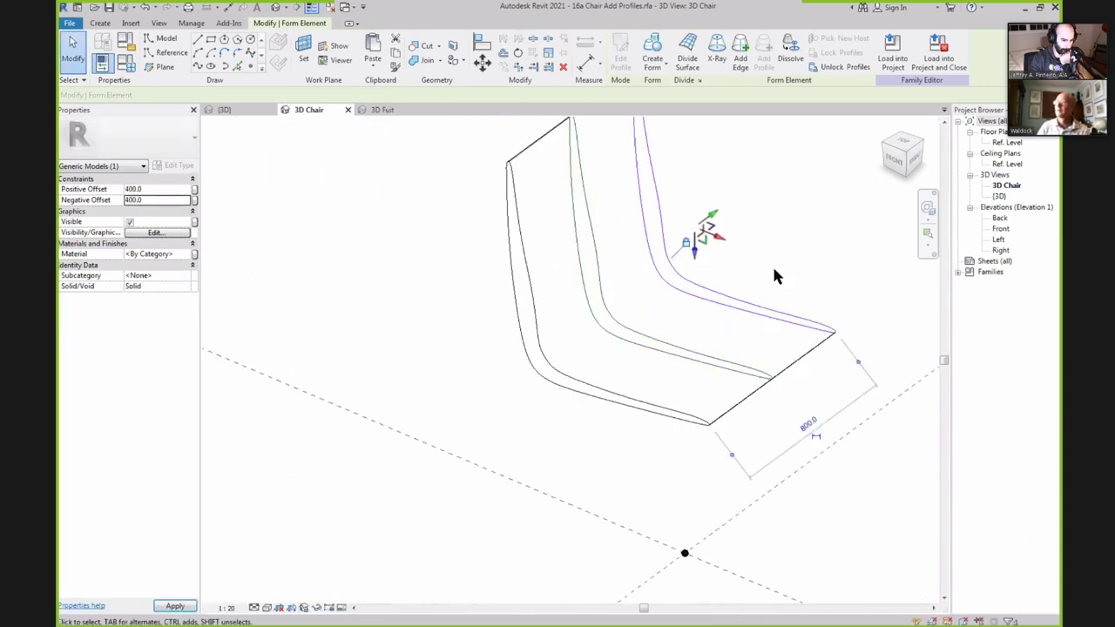
Unlock the chair form's profiles and add a profile between the middle reference lines and the far end.
{"action": "left_click", "coordinate": [826, 67]}
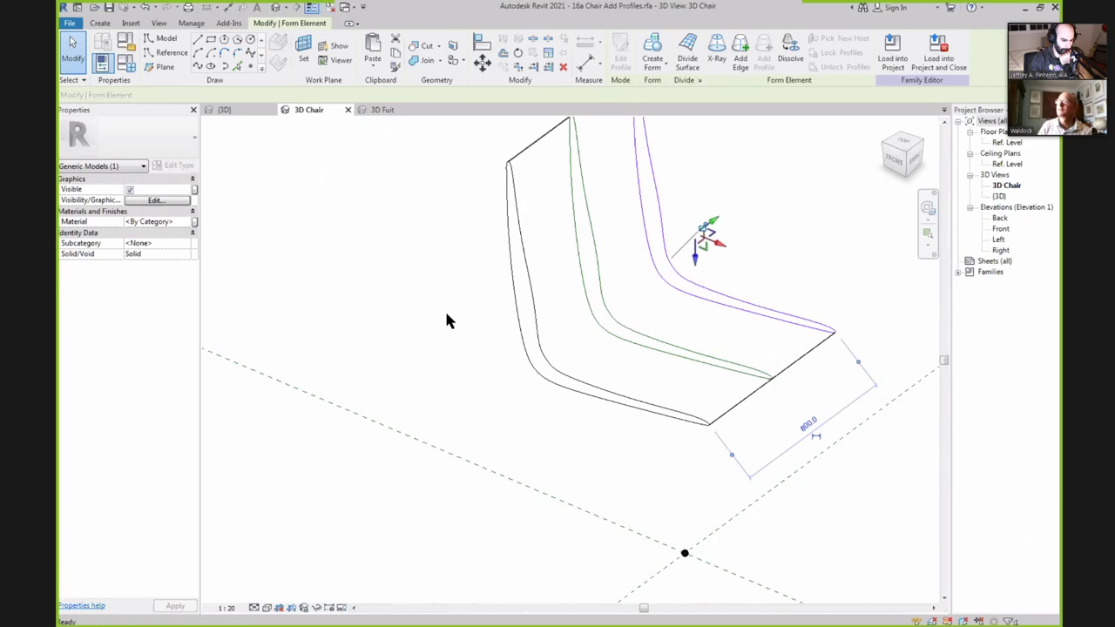
{"action": "scroll", "coordinate": [445, 320], "scroll_direction": "down", "scroll_amount": 2}
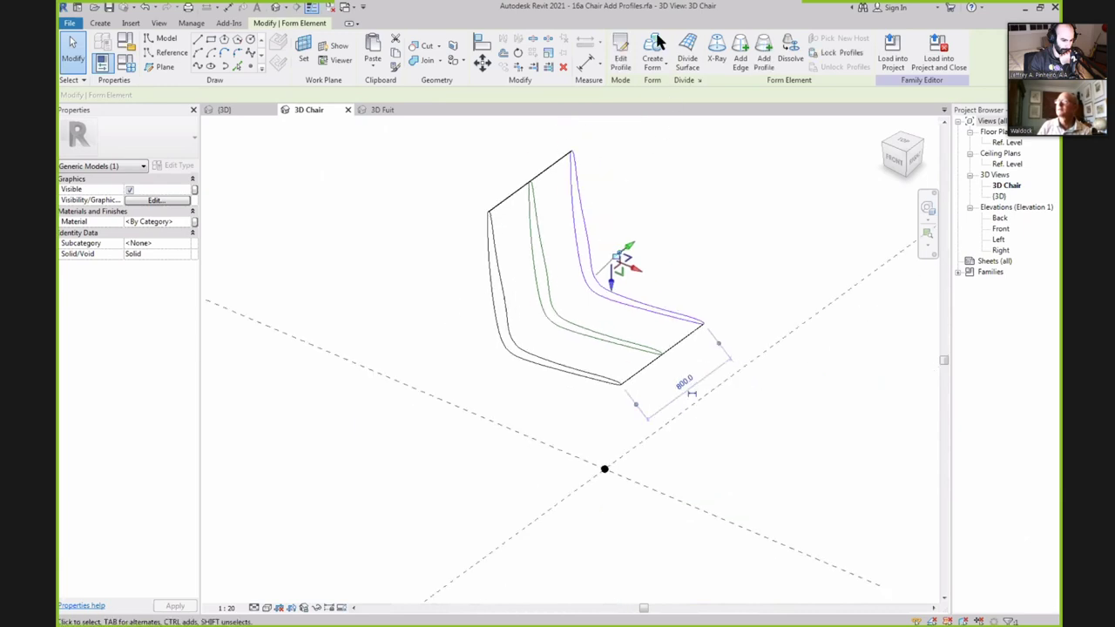
{"action": "left_click", "coordinate": [762, 50]}
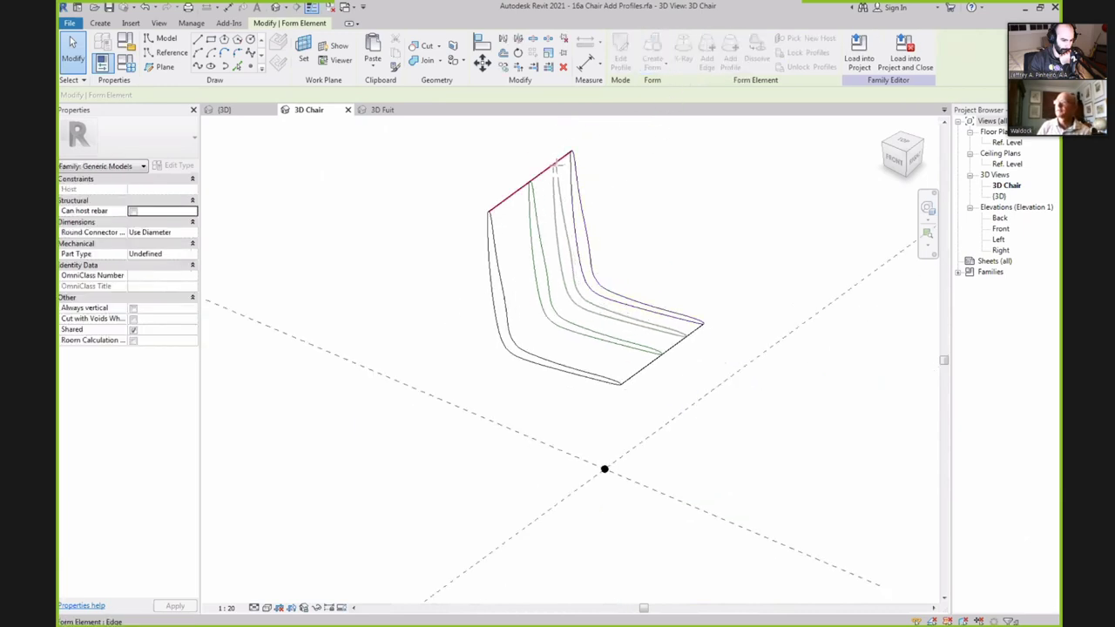
{"action": "left_click", "coordinate": [587, 159]}
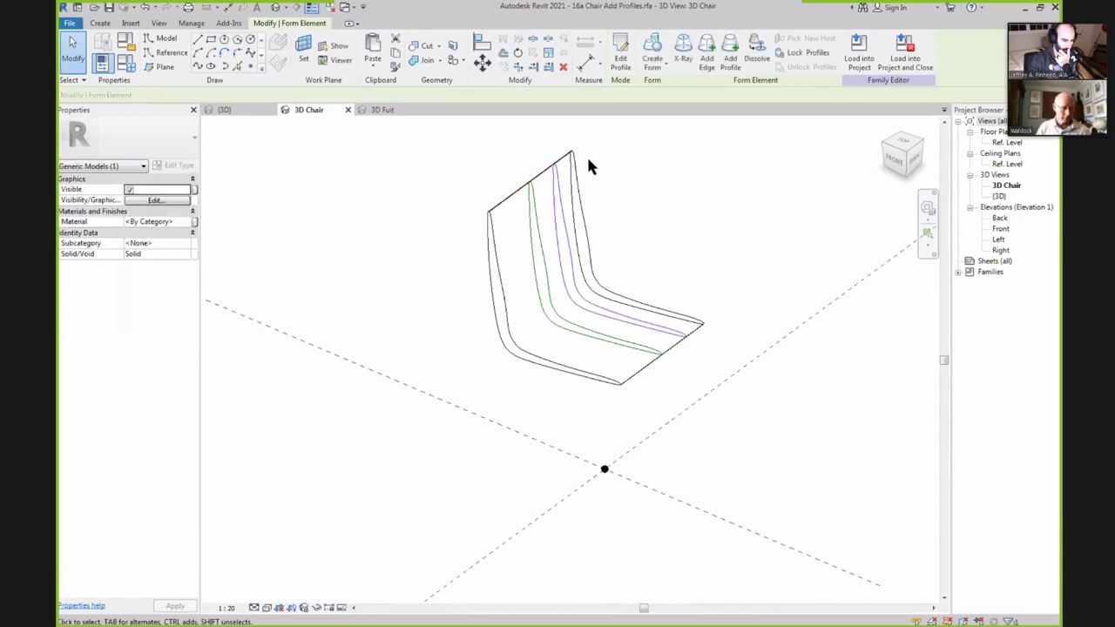
Copy the two spline reference lines in the middle of the chair form.
{"action": "left_click", "coordinate": [620, 52]}
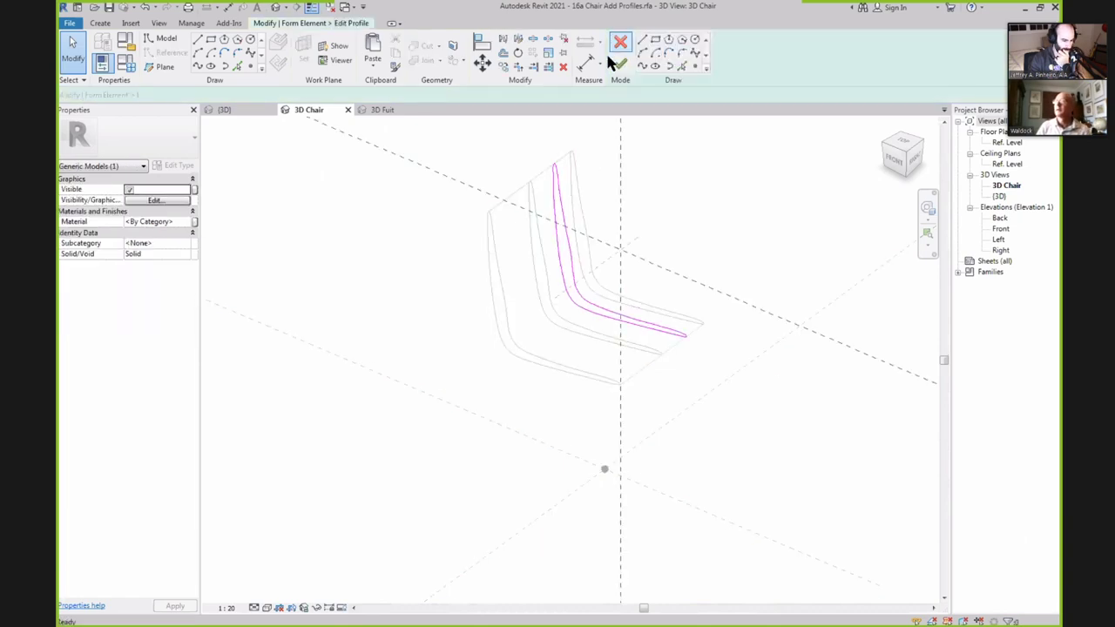
{"action": "left_click", "coordinate": [620, 41]}
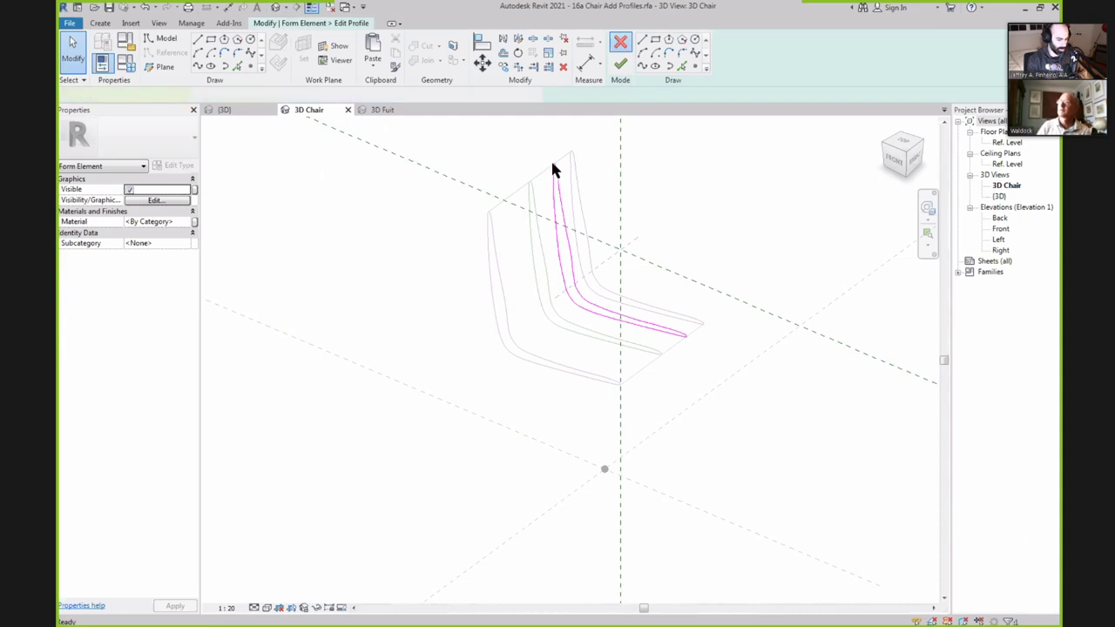
{"action": "left_click", "coordinate": [531, 241]}
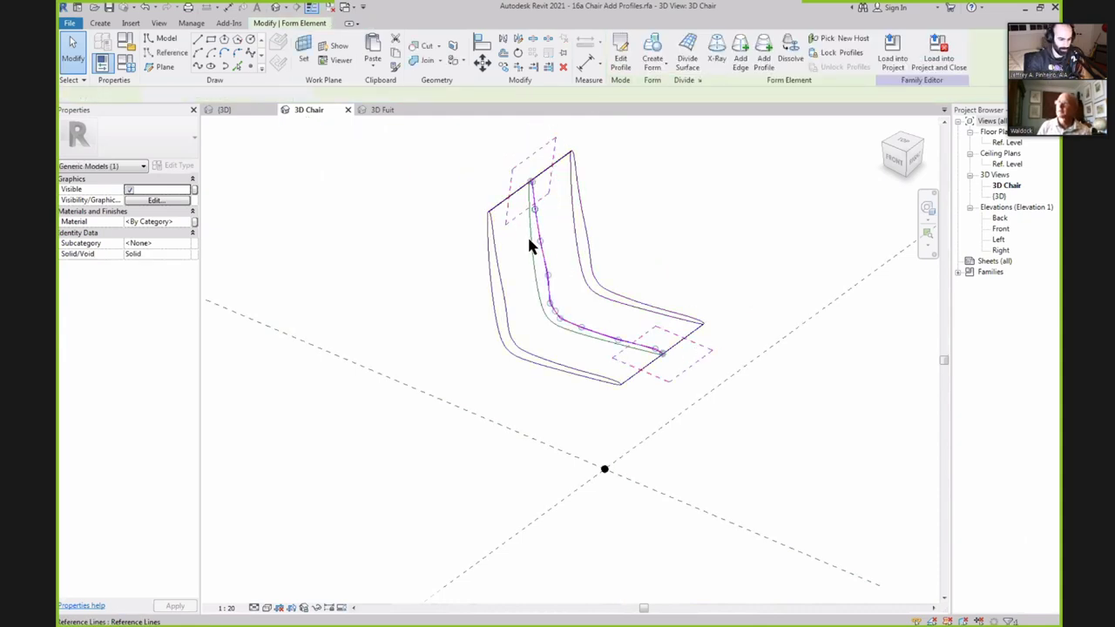
{"action": "left_click", "coordinate": [545, 270], "text": "ctrl"}
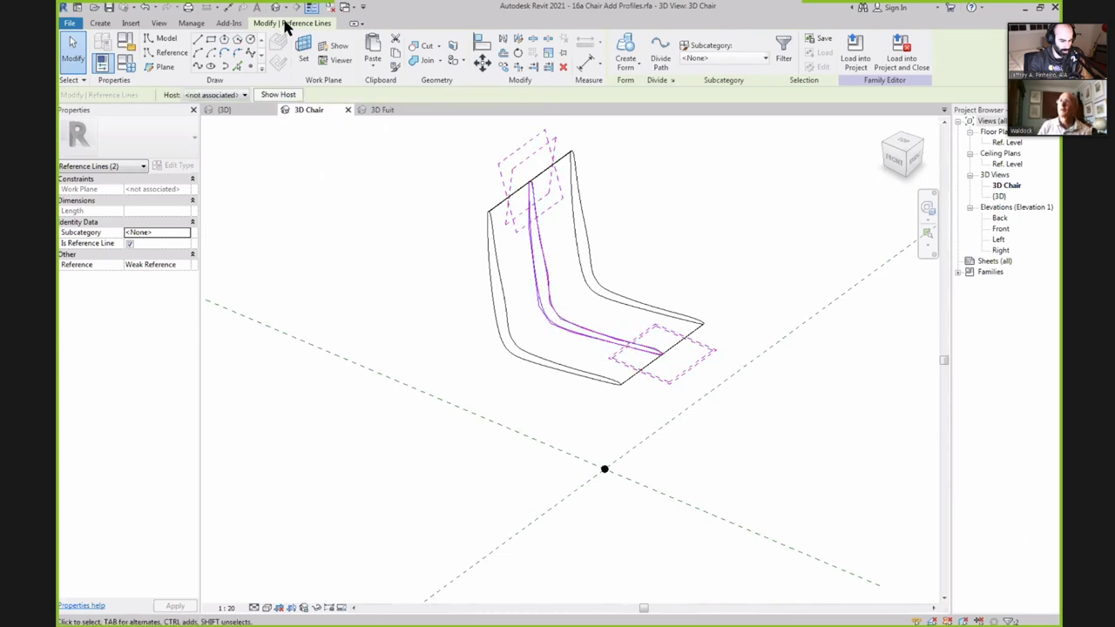
Replace the splines of the added intermediate profile with the copied reference lines, pasted aligned to the reference level.
{"action": "left_click", "coordinate": [568, 181]}
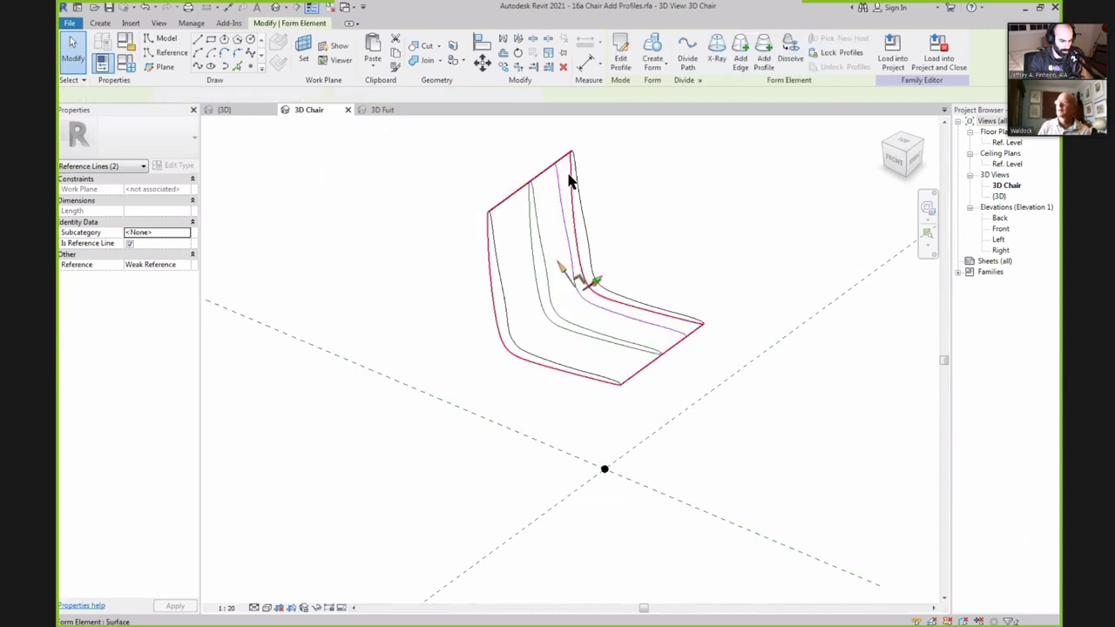
{"action": "left_click", "coordinate": [621, 52]}
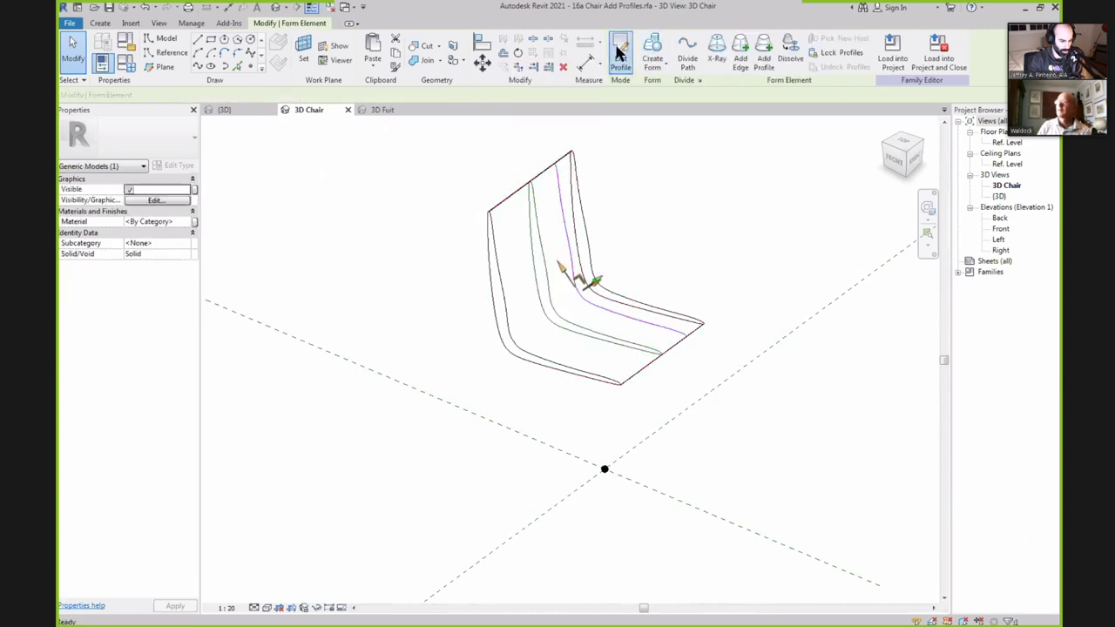
{"action": "left_click_drag", "start_coordinate": [511, 126], "coordinate": [711, 368]}
{"action": "left_click", "coordinate": [621, 67]}
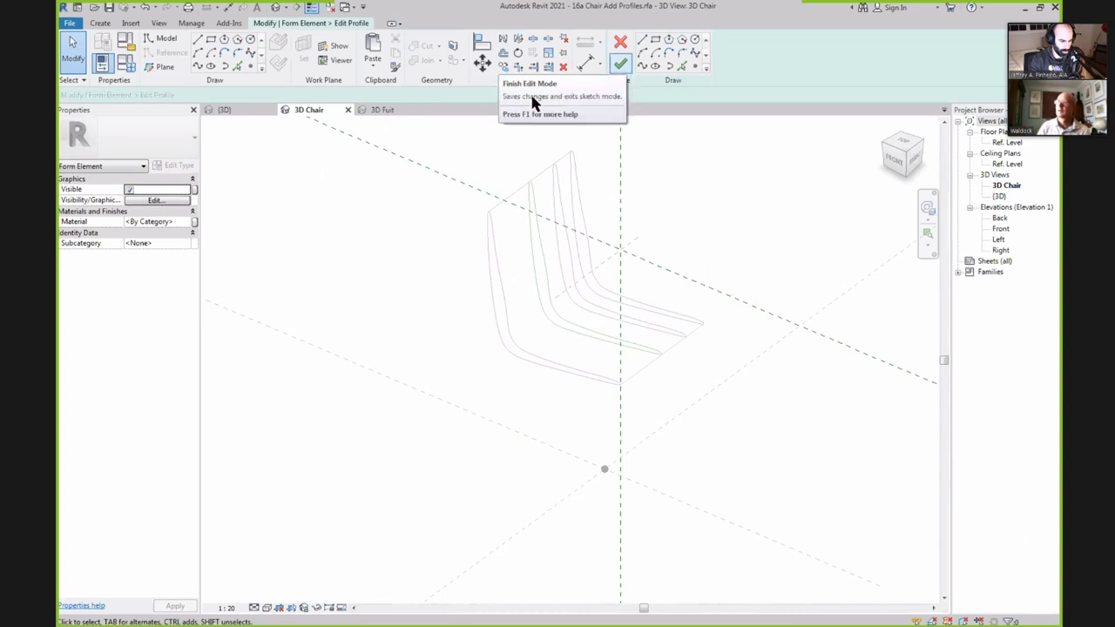
{"action": "left_click", "coordinate": [373, 63]}
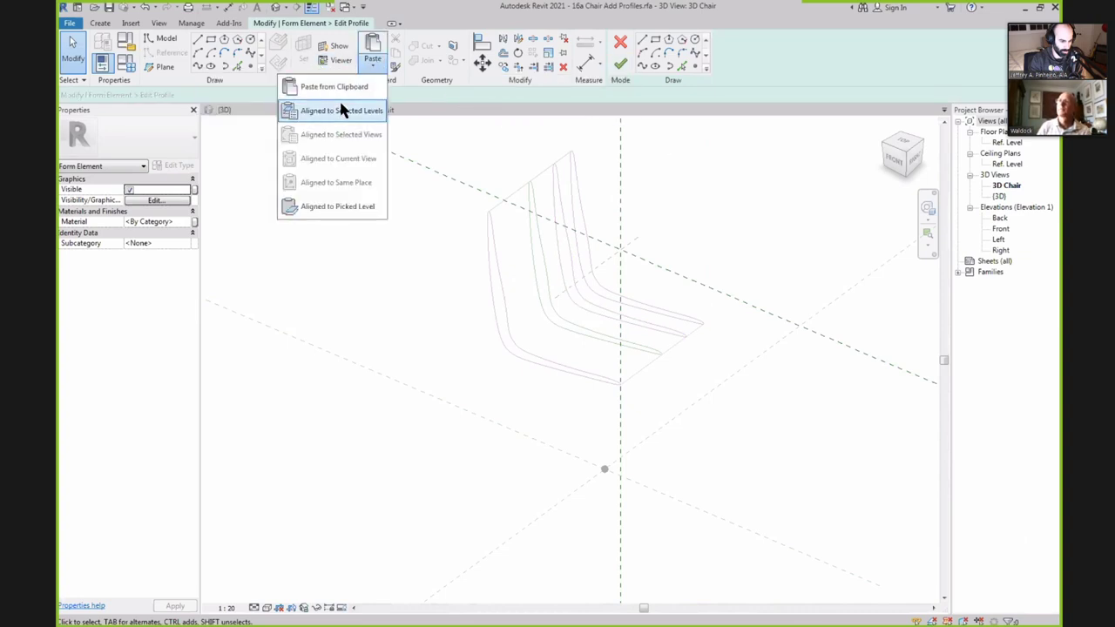
{"action": "left_click", "coordinate": [343, 112]}
{"action": "key", "text": "Return"}
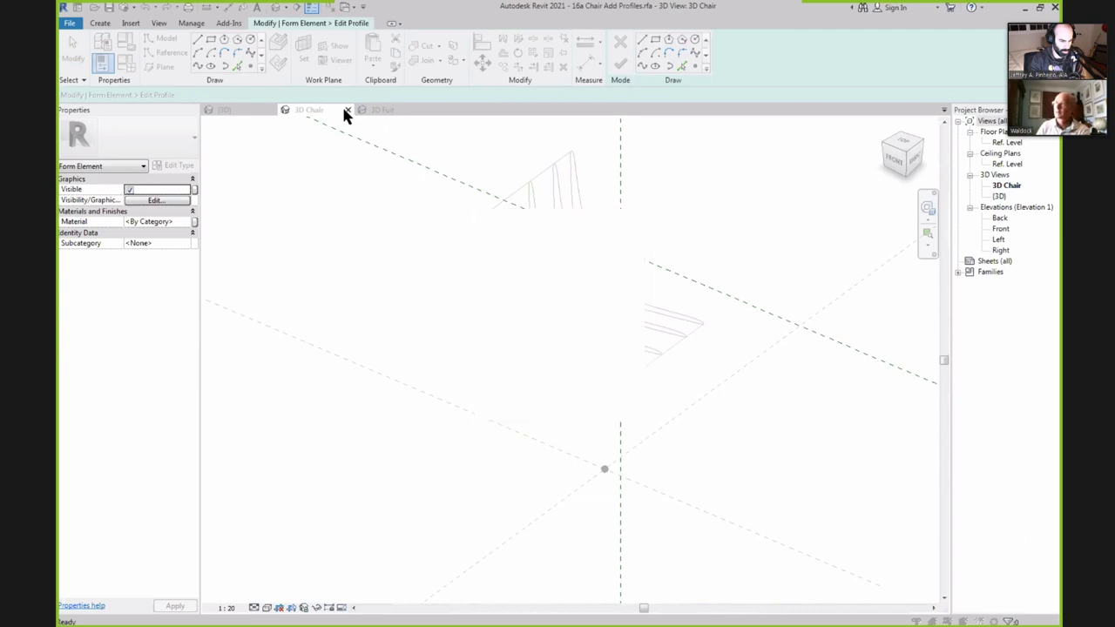
{"action": "left_click", "coordinate": [617, 67]}
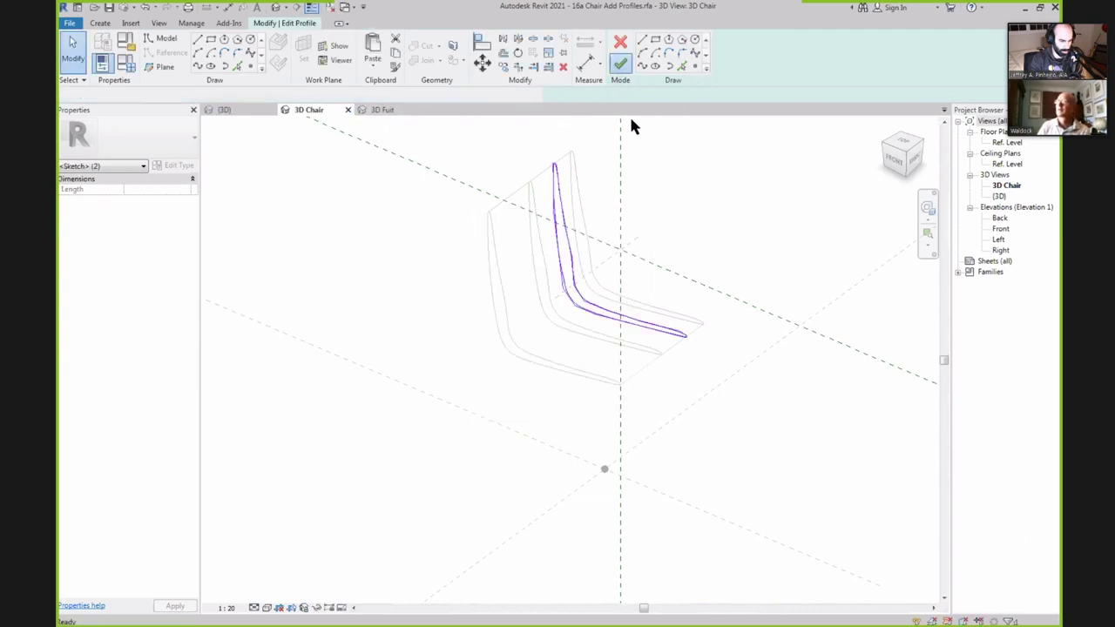
Replace the far end profile's splines with the copied reference lines, pasted aligned to Ref. Level.
{"action": "left_click", "coordinate": [576, 167]}
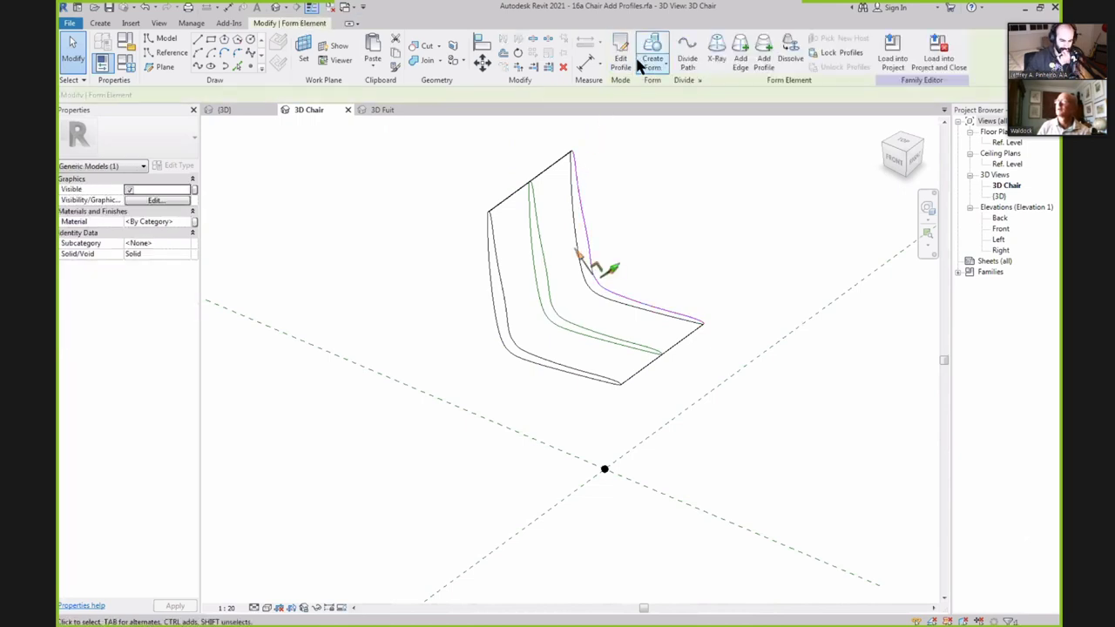
{"action": "left_click", "coordinate": [620, 55]}
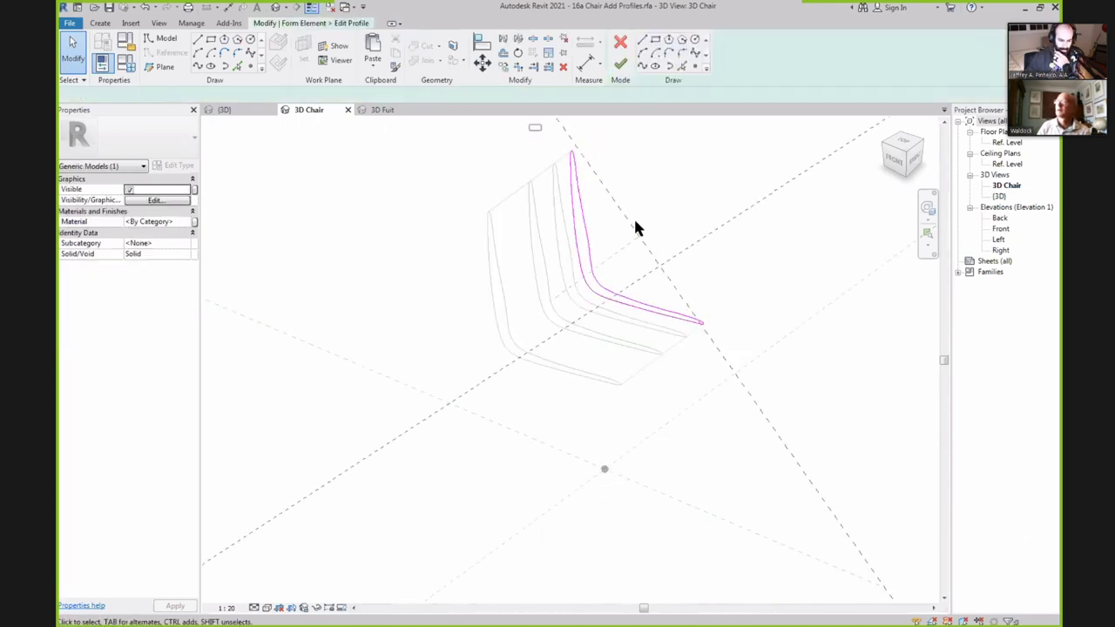
{"action": "left_click", "coordinate": [730, 351]}
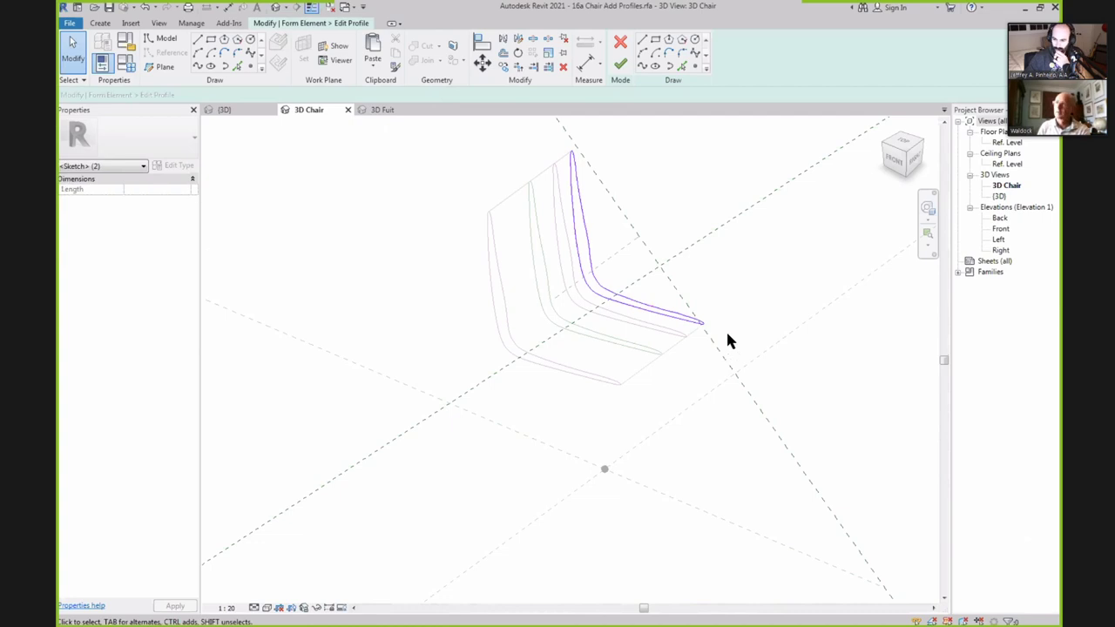
{"action": "key", "text": "ctrl+c"}
{"action": "left_click", "coordinate": [373, 67]}
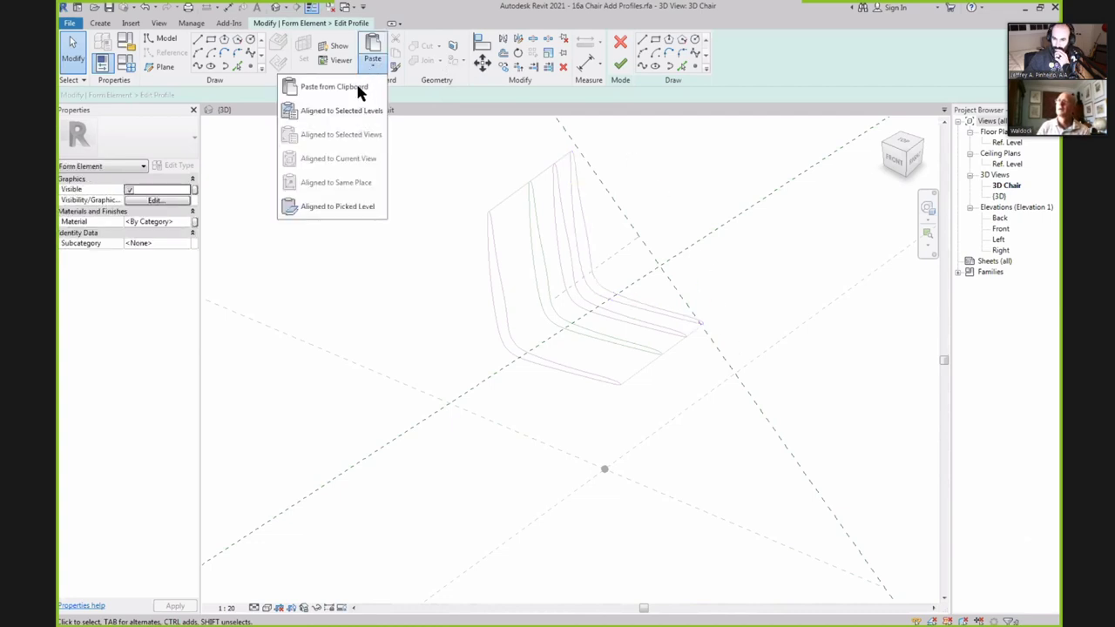
{"action": "left_click", "coordinate": [349, 112]}
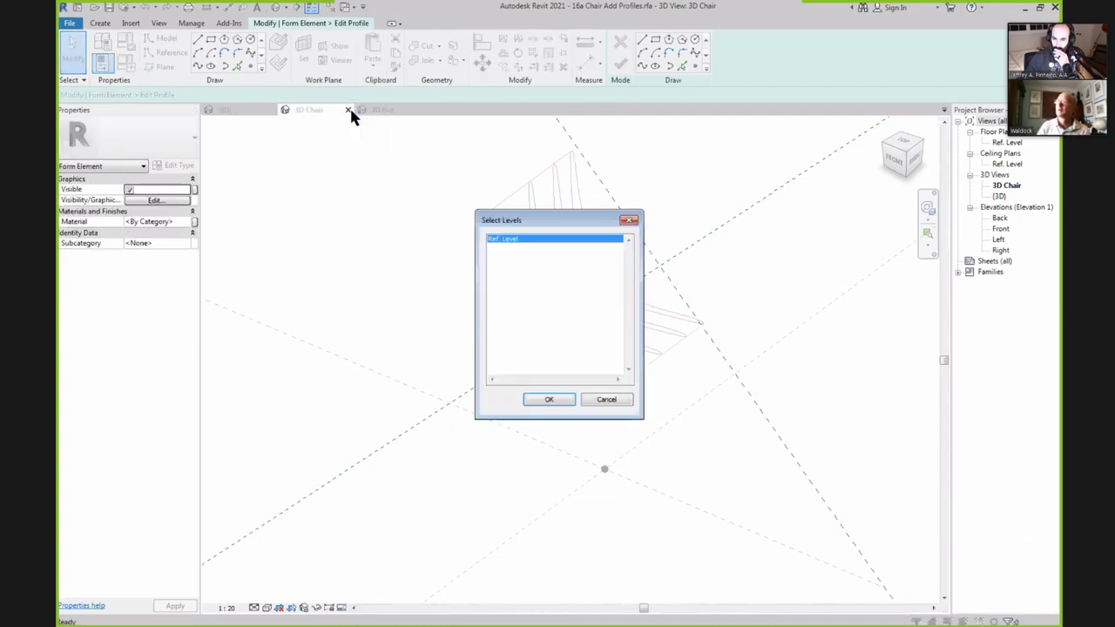
{"action": "left_click", "coordinate": [549, 400]}
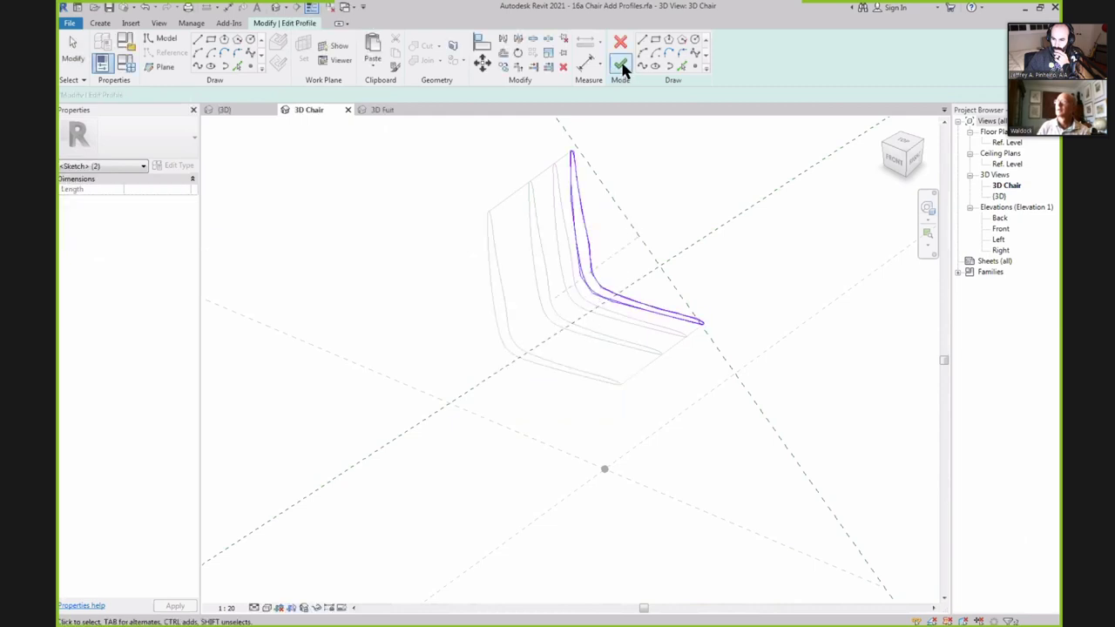
{"action": "left_click", "coordinate": [622, 67]}
Try to pull the second control point from the top of the far end profile's front spline outward.
{"action": "left_click", "coordinate": [575, 144]}
{"action": "scroll", "coordinate": [549, 144], "scroll_direction": "up", "scroll_amount": 2}
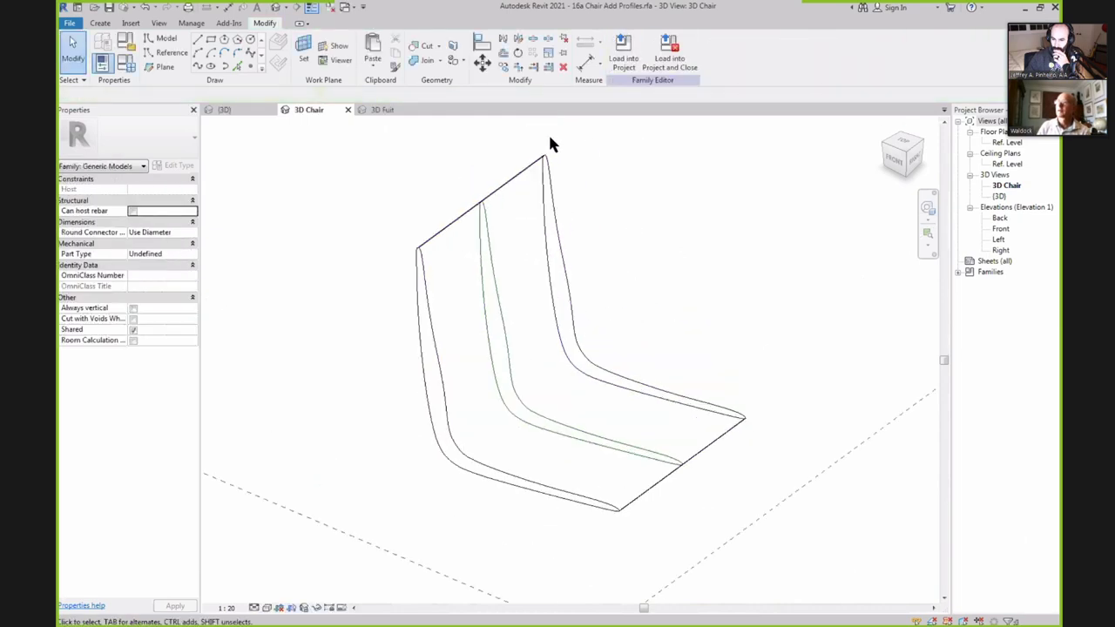
{"action": "scroll", "coordinate": [540, 157], "scroll_direction": "up", "scroll_amount": 2}
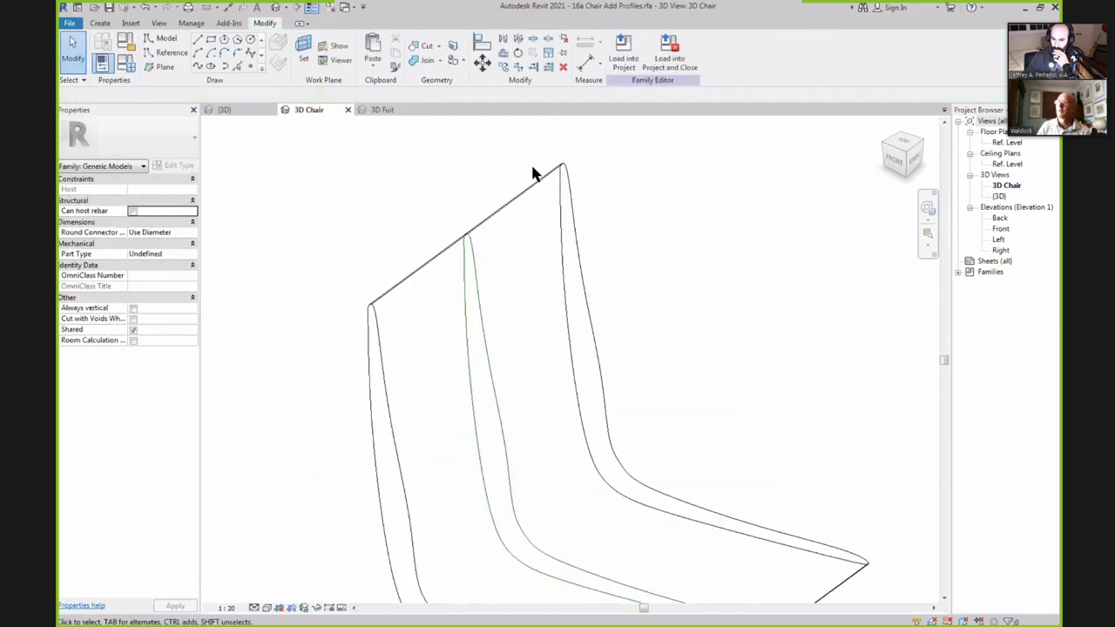
{"action": "left_click", "coordinate": [589, 239]}
{"action": "left_click_drag", "start_coordinate": [601, 240], "coordinate": [634, 251]}
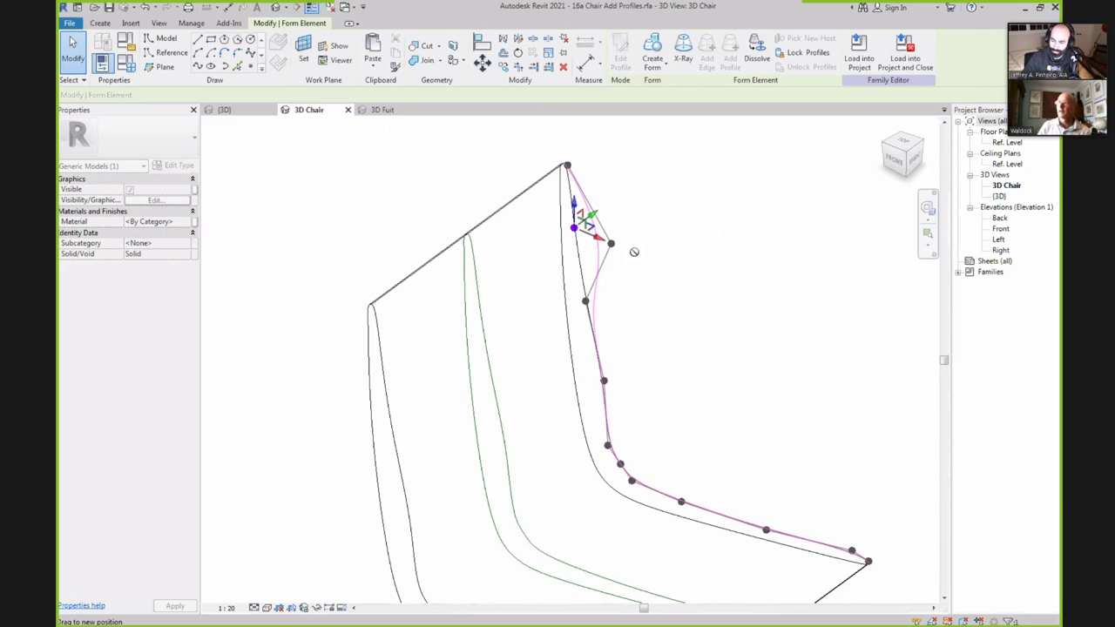
{"action": "left_click_drag", "start_coordinate": [634, 252], "coordinate": [634, 252]}
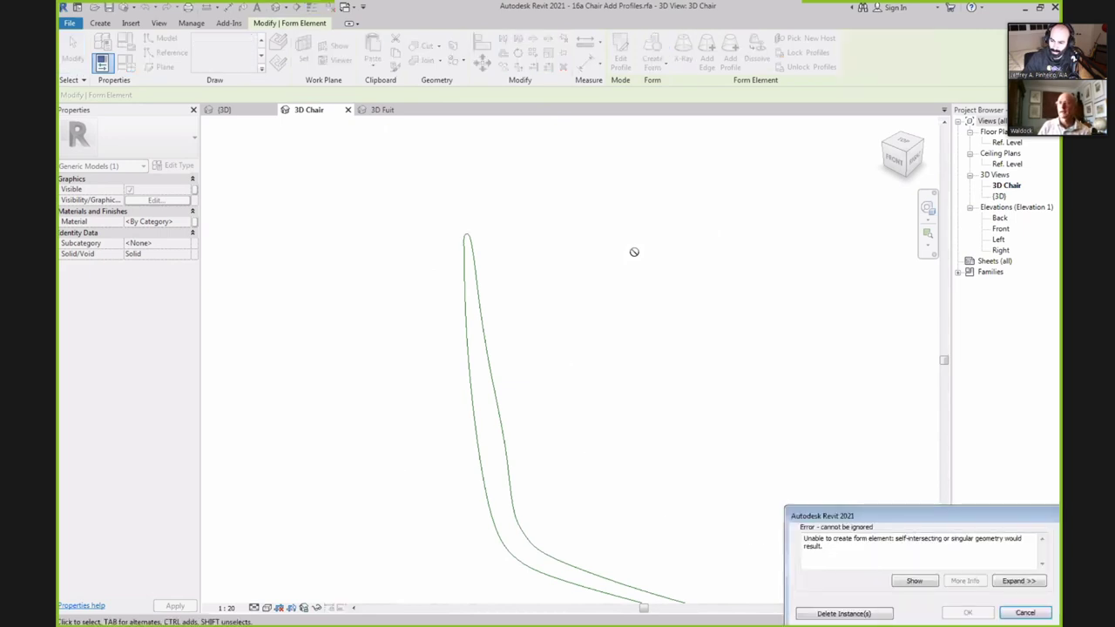
{"action": "left_click", "coordinate": [1025, 614]}
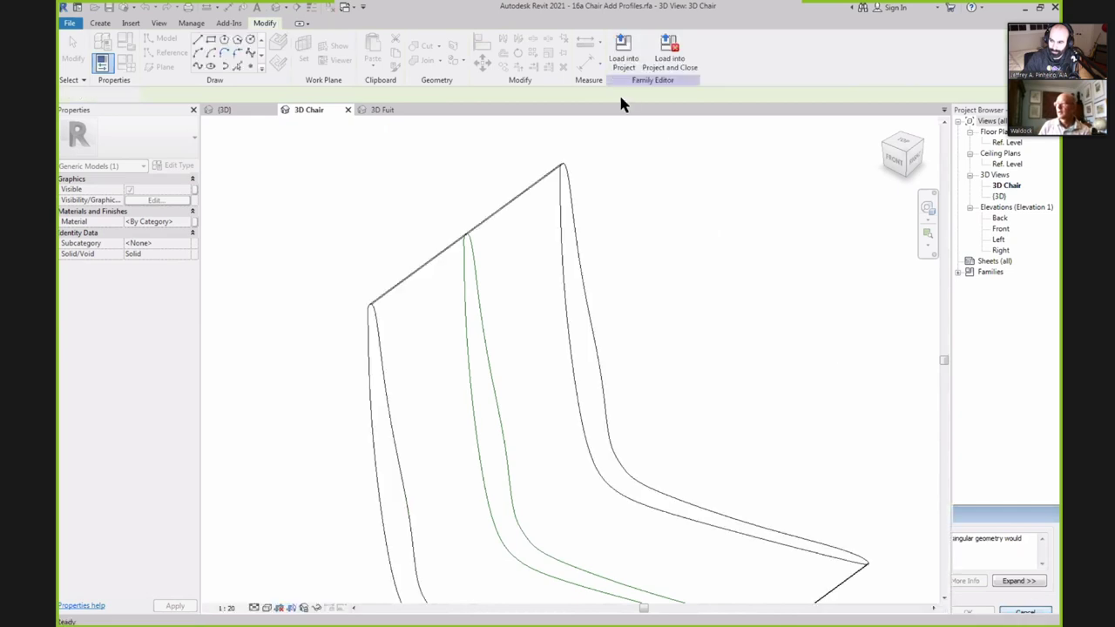
Move the second control point from the top of the far end profile's front spline outward and slightly up.
{"action": "left_click", "coordinate": [580, 230]}
{"action": "key", "text": "Escape"}
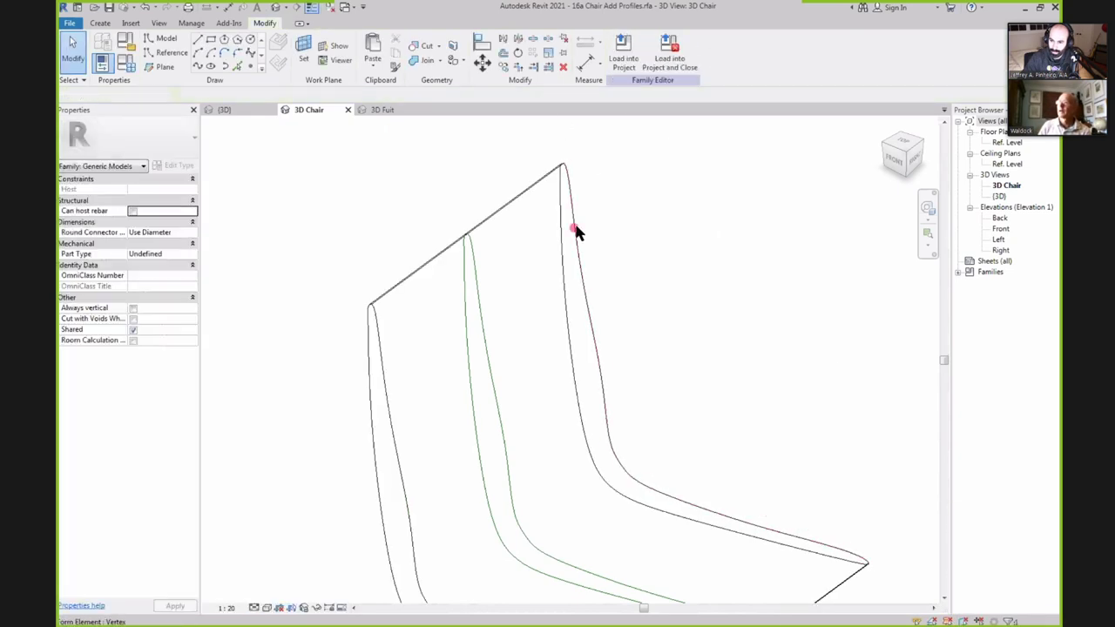
{"action": "left_click", "coordinate": [574, 229]}
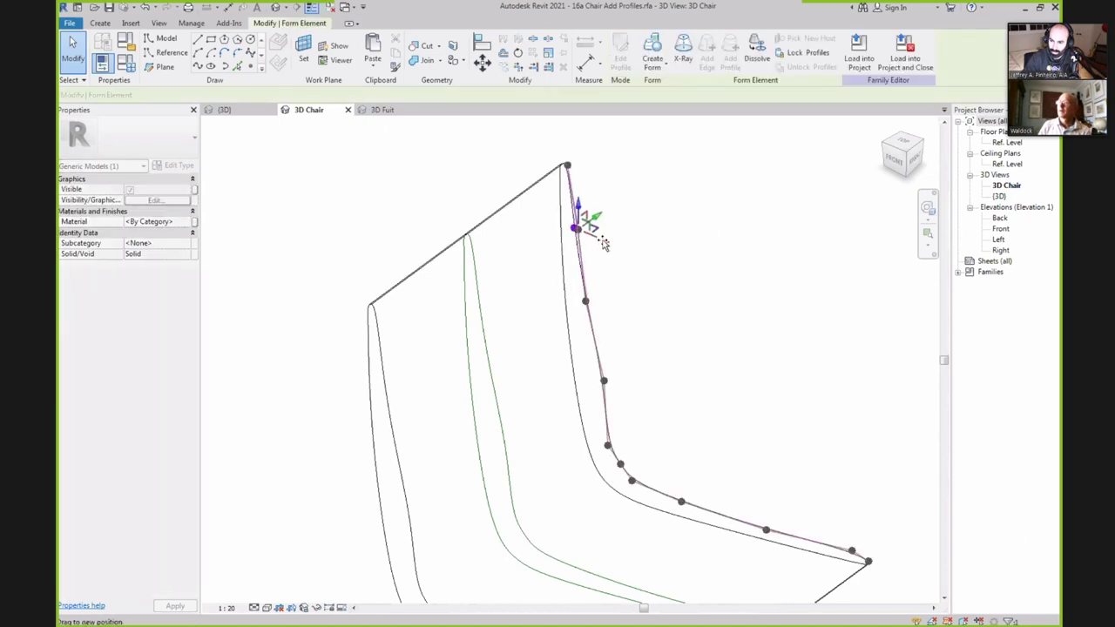
{"action": "left_click_drag", "start_coordinate": [613, 247], "coordinate": [635, 223]}
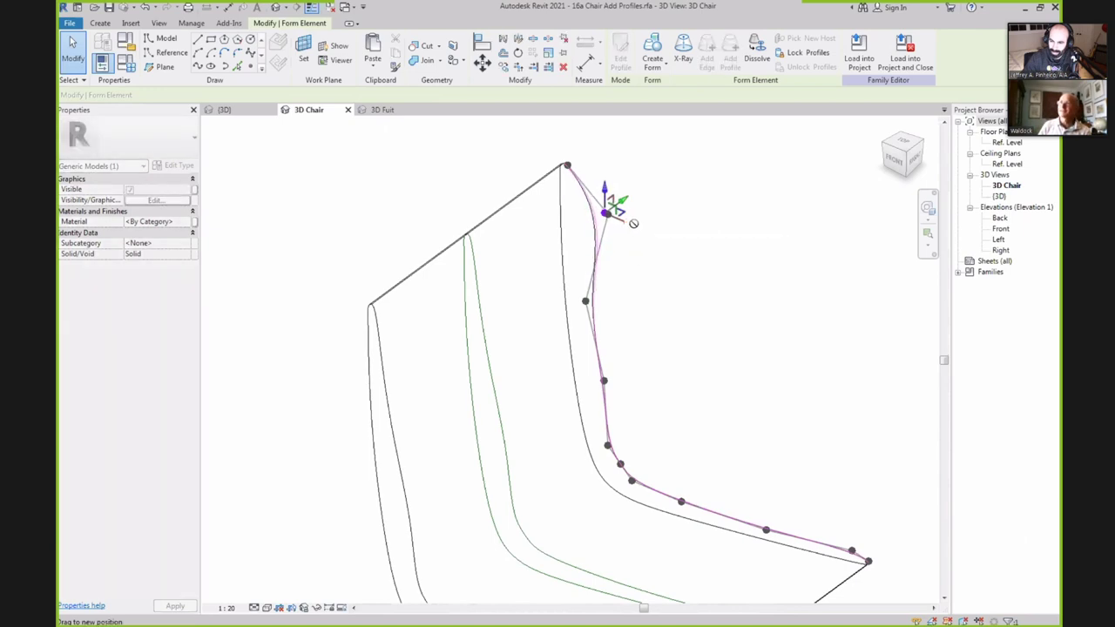
{"action": "left_click_drag", "start_coordinate": [633, 223], "coordinate": [633, 222]}
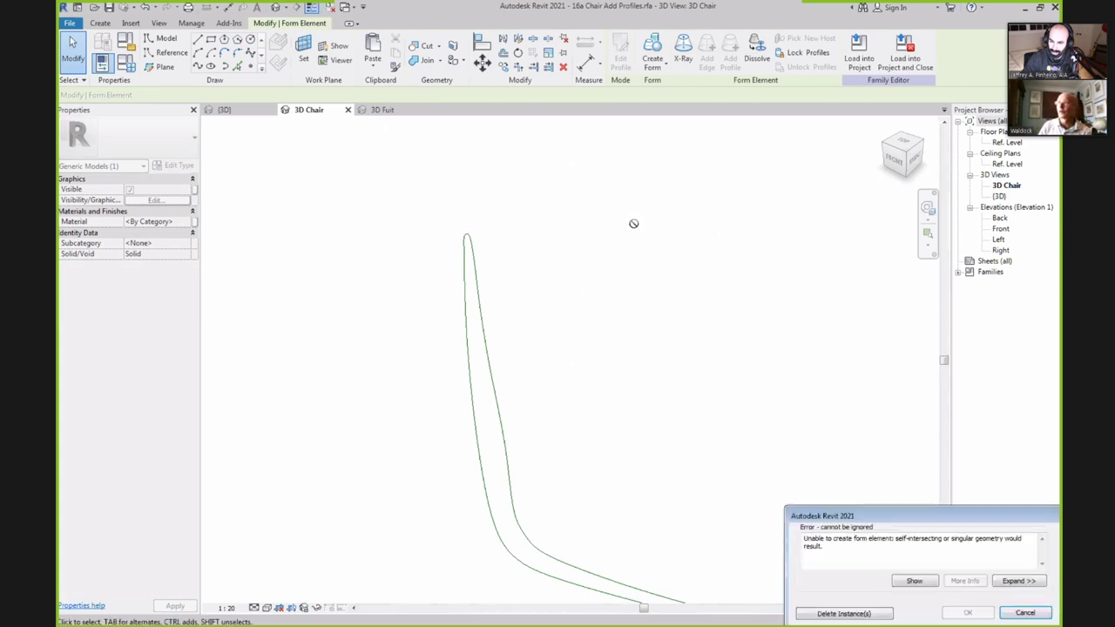
{"action": "left_click", "coordinate": [1021, 613]}
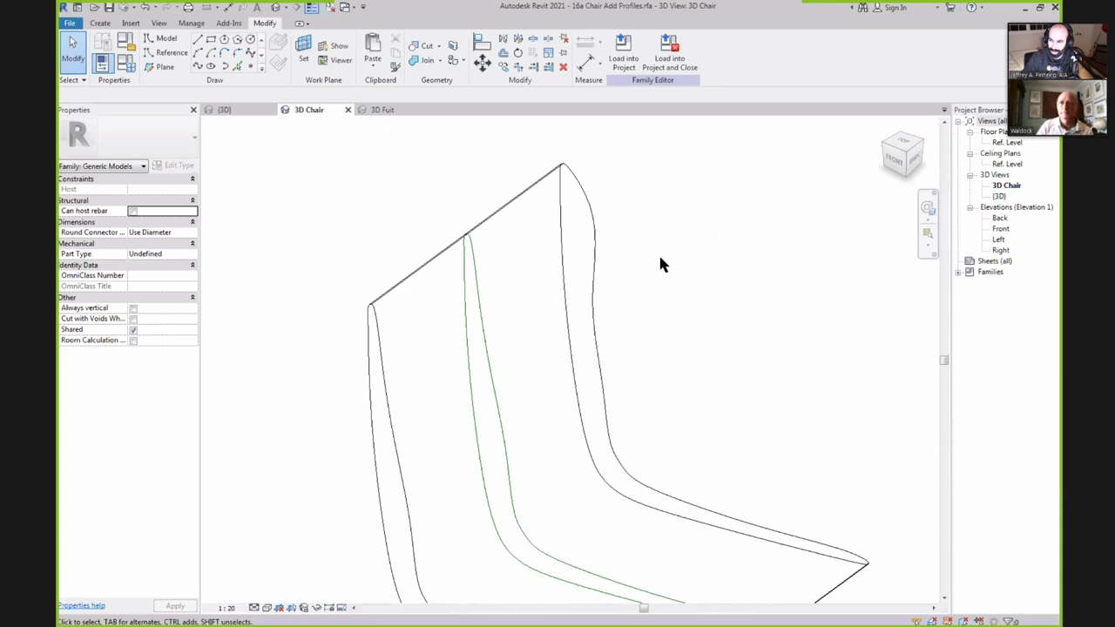
Move the third control point from the top of the far end profile's front spline slightly outward.
{"action": "left_click", "coordinate": [606, 218]}
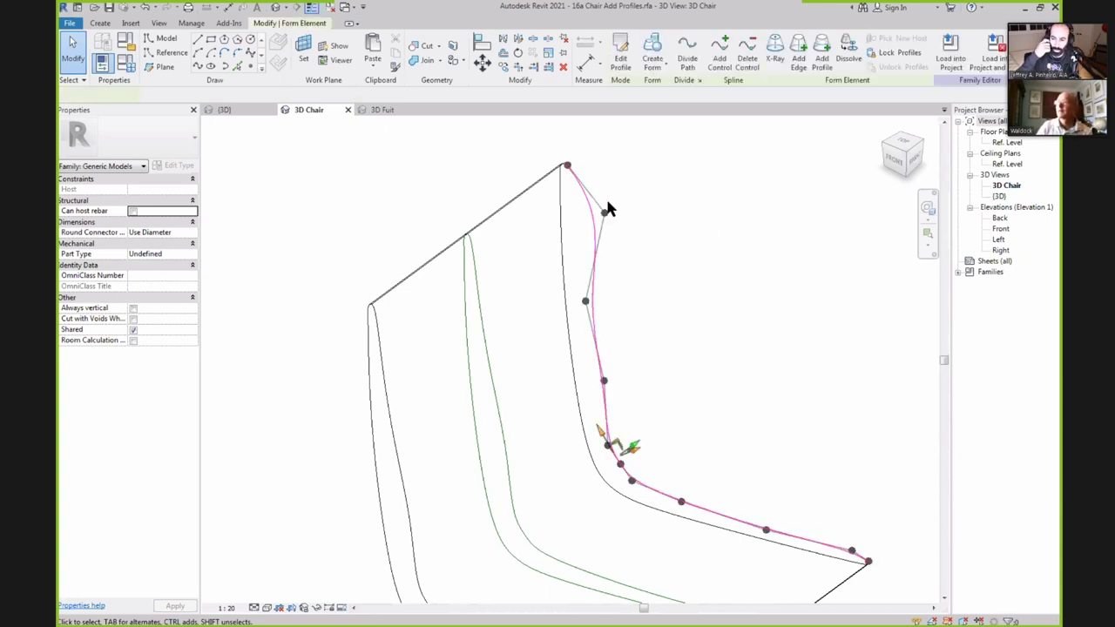
{"action": "left_click", "coordinate": [585, 302]}
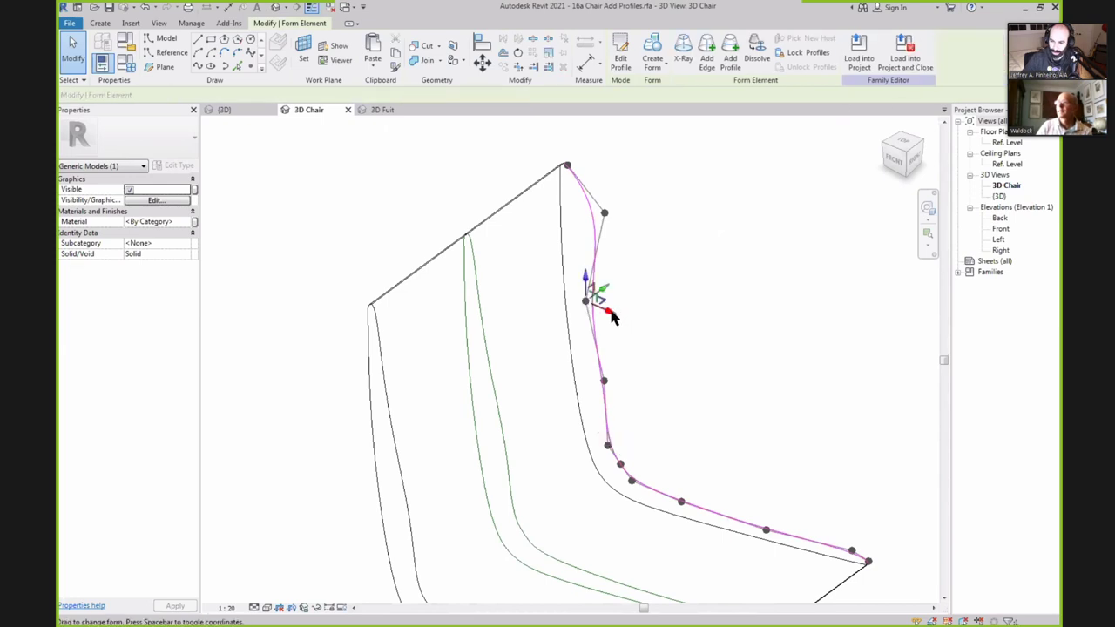
{"action": "left_click_drag", "start_coordinate": [622, 314], "coordinate": [592, 277]}
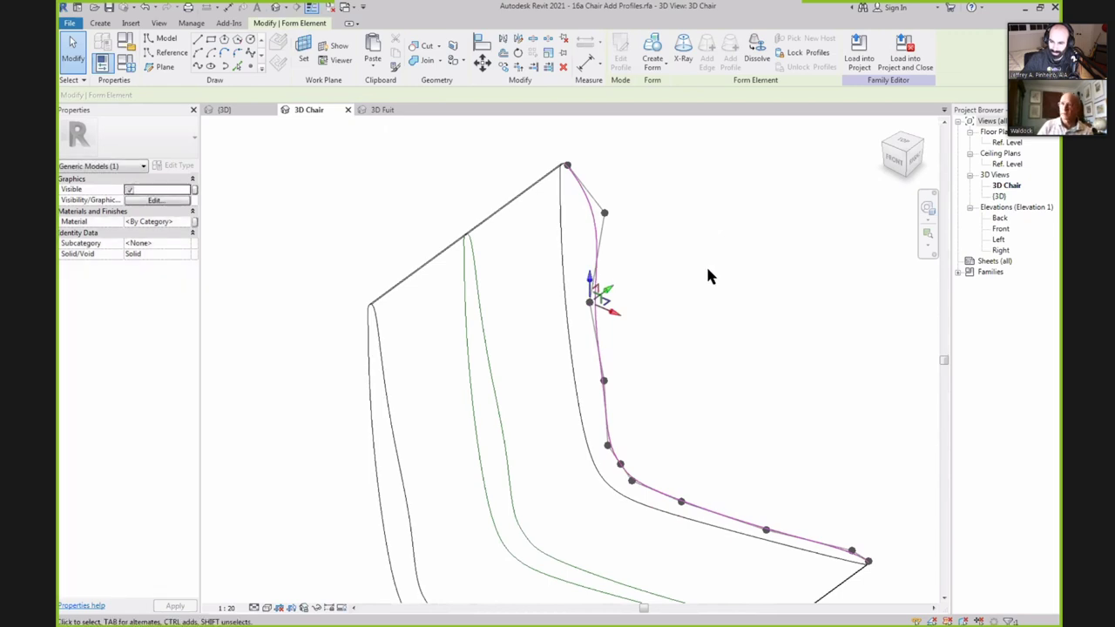
{"action": "key", "text": "Escape"}
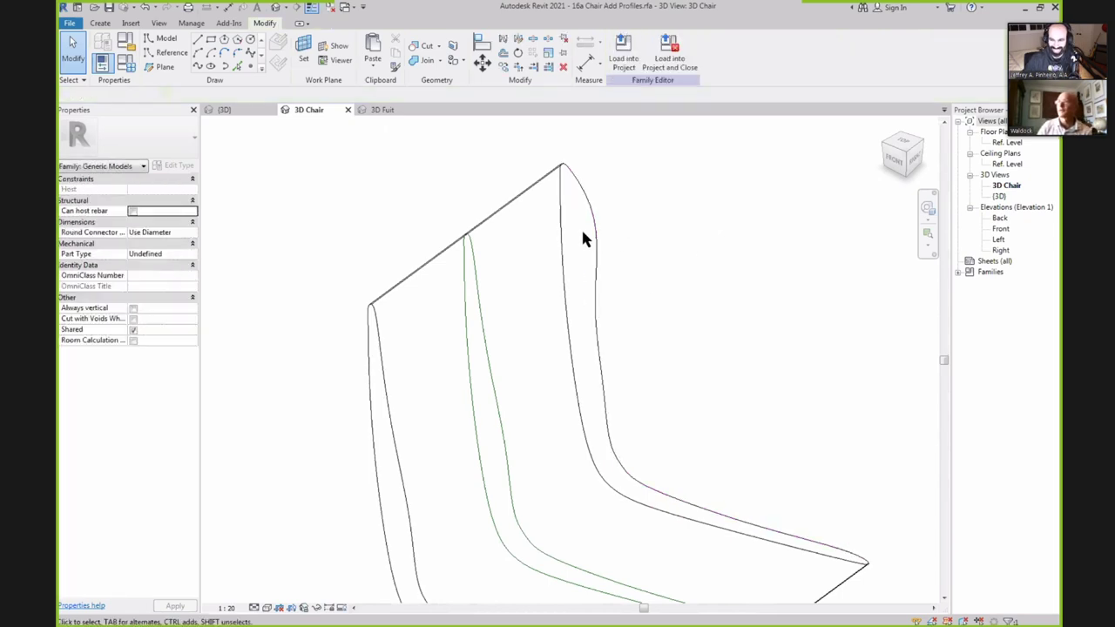
Pull the second control point from the top of the added intermediate profile's front spline outward and display the chair form shaded.
{"action": "left_click", "coordinate": [536, 234]}
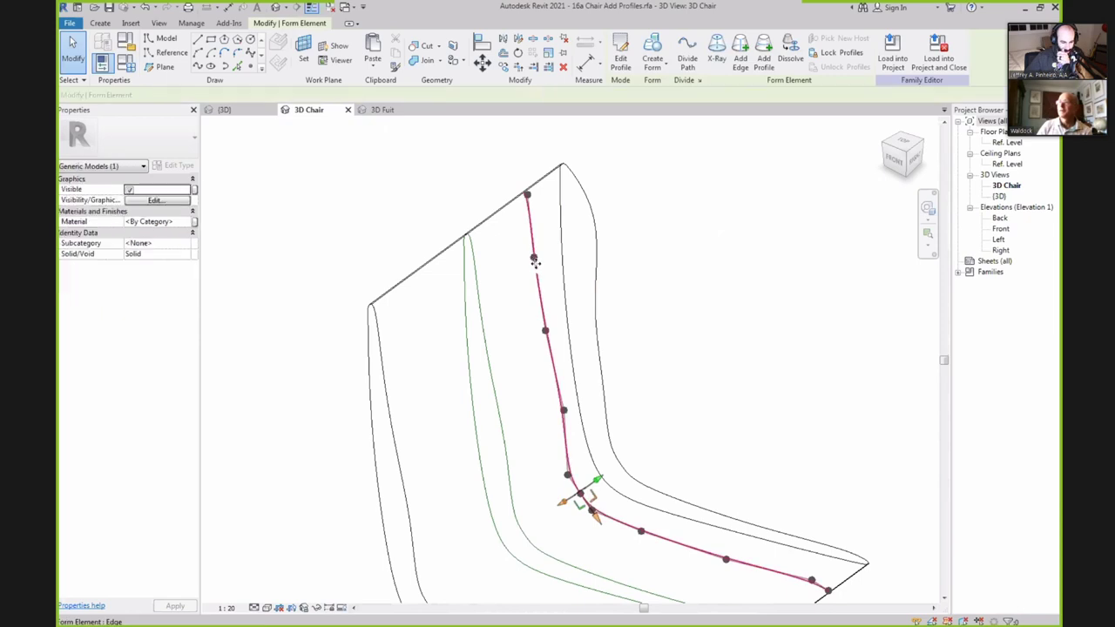
{"action": "key", "text": "Escape"}
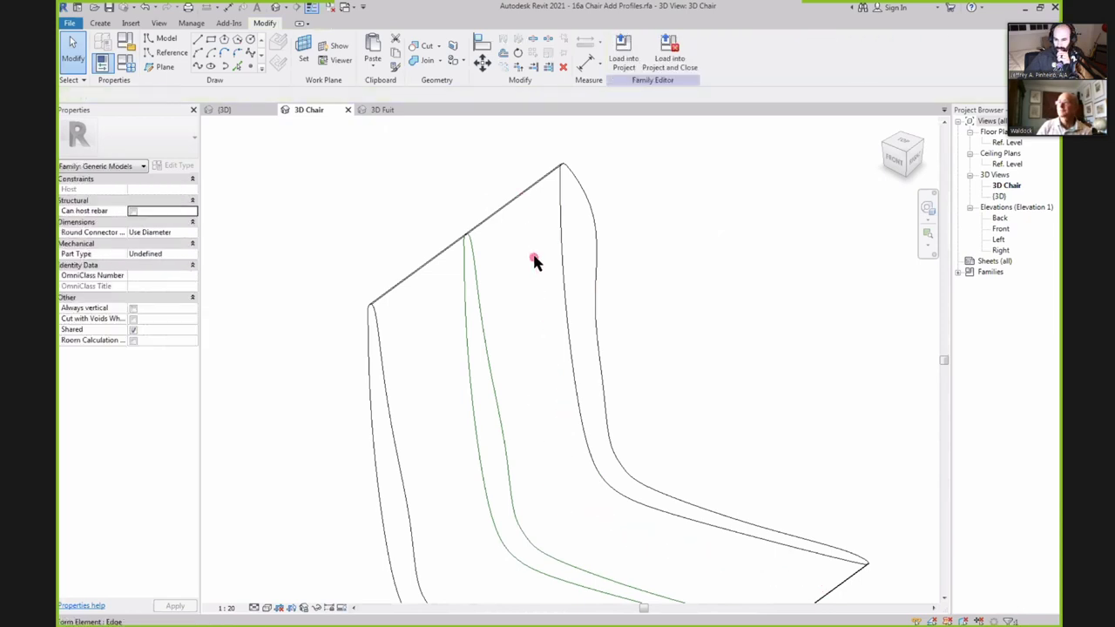
{"action": "left_click", "coordinate": [549, 264]}
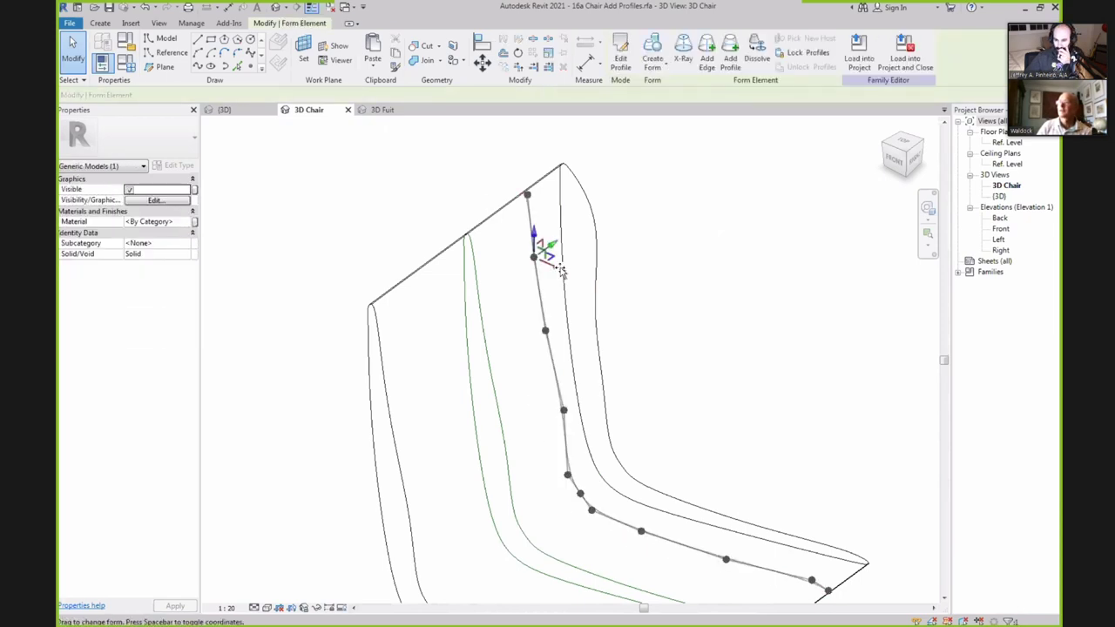
{"action": "left_click_drag", "start_coordinate": [562, 272], "coordinate": [573, 277]}
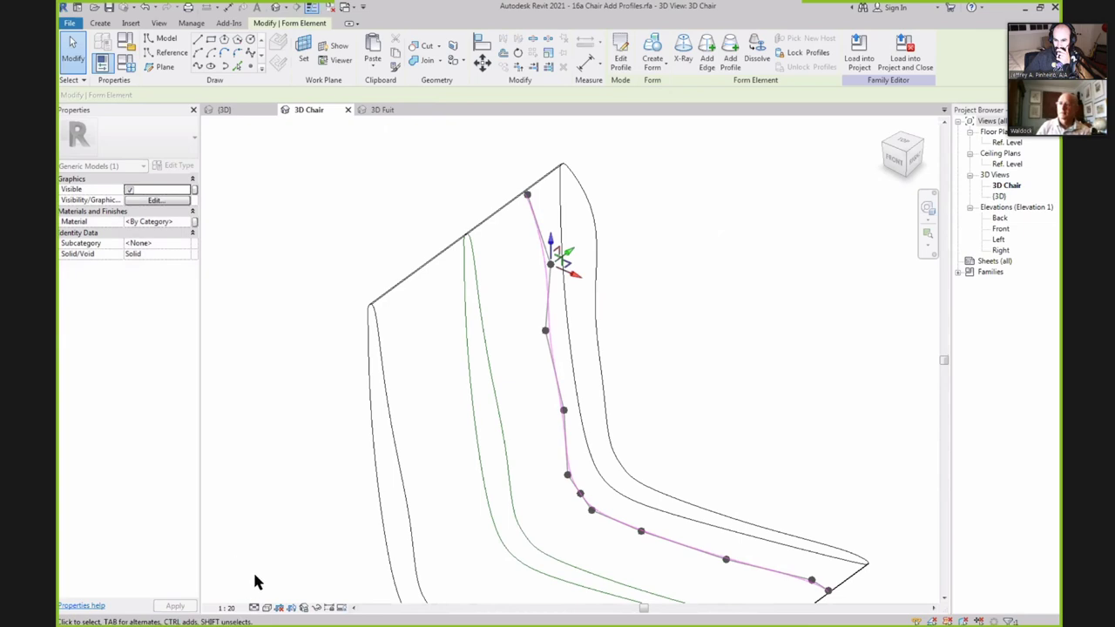
{"action": "left_click", "coordinate": [267, 609]}
{"action": "left_click", "coordinate": [287, 577]}
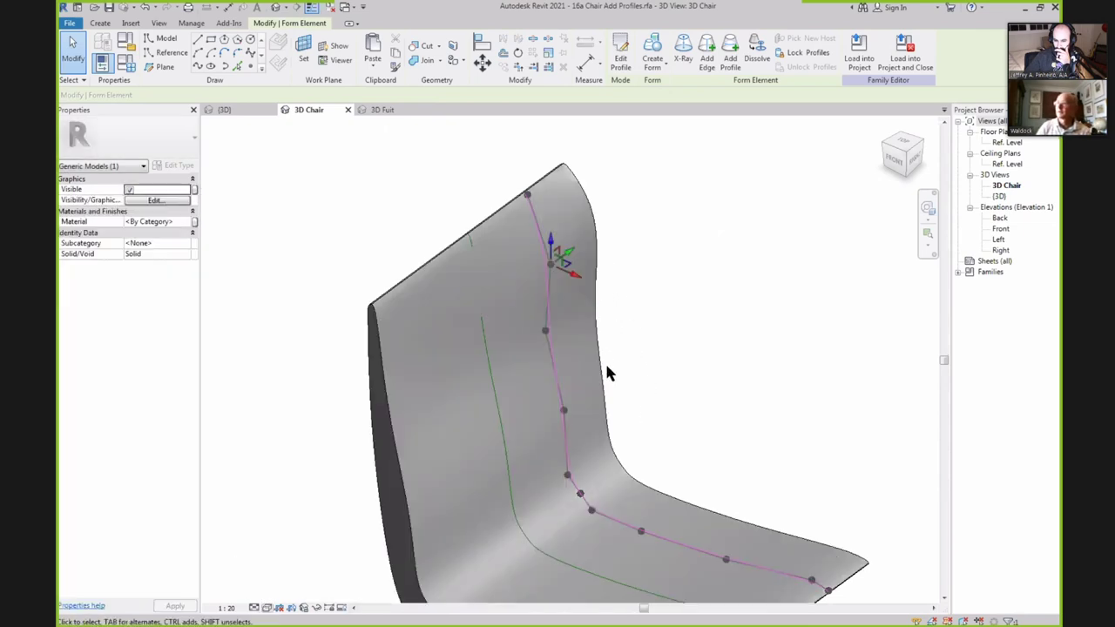
Pull the third control point from the top of the far end profile's front spline further outward and keep the chair form shaded.
{"action": "left_click", "coordinate": [612, 338]}
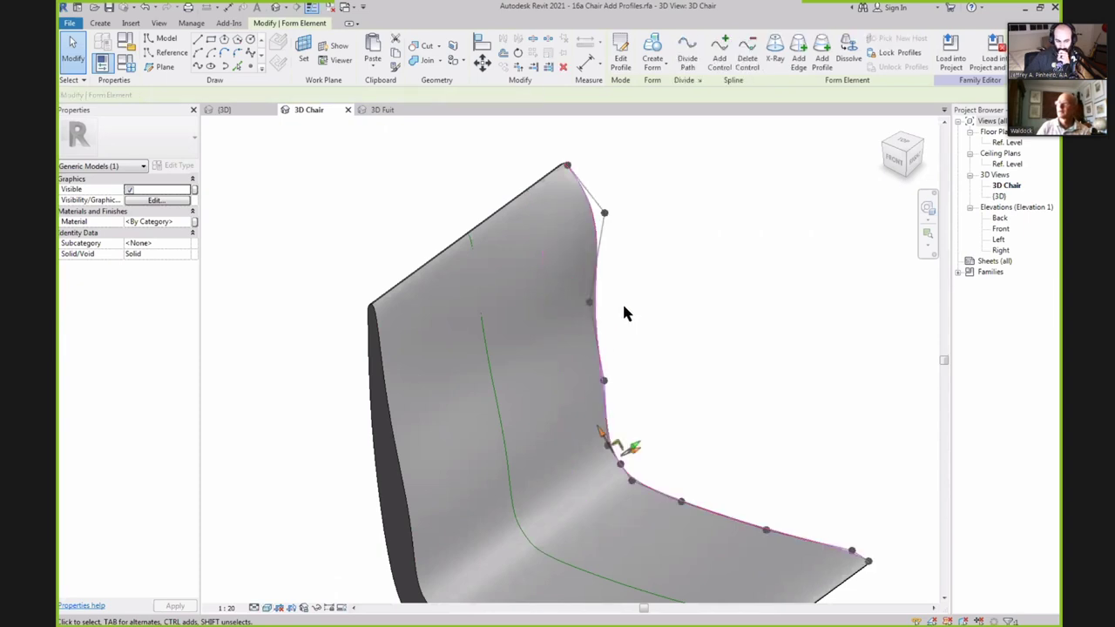
{"action": "left_click", "coordinate": [618, 305]}
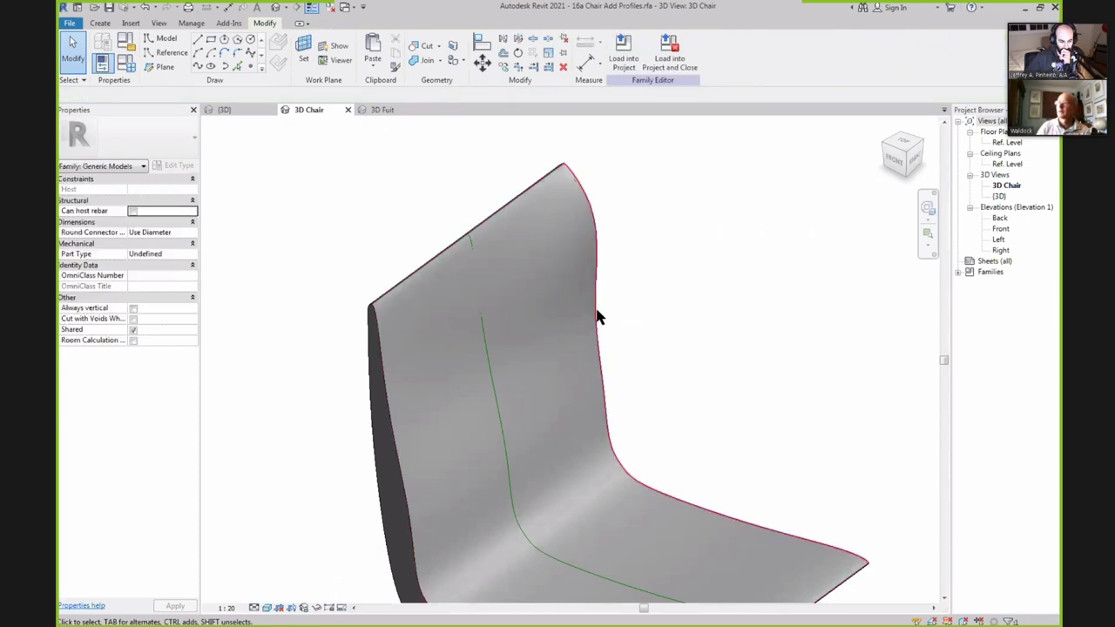
{"action": "left_click", "coordinate": [603, 302]}
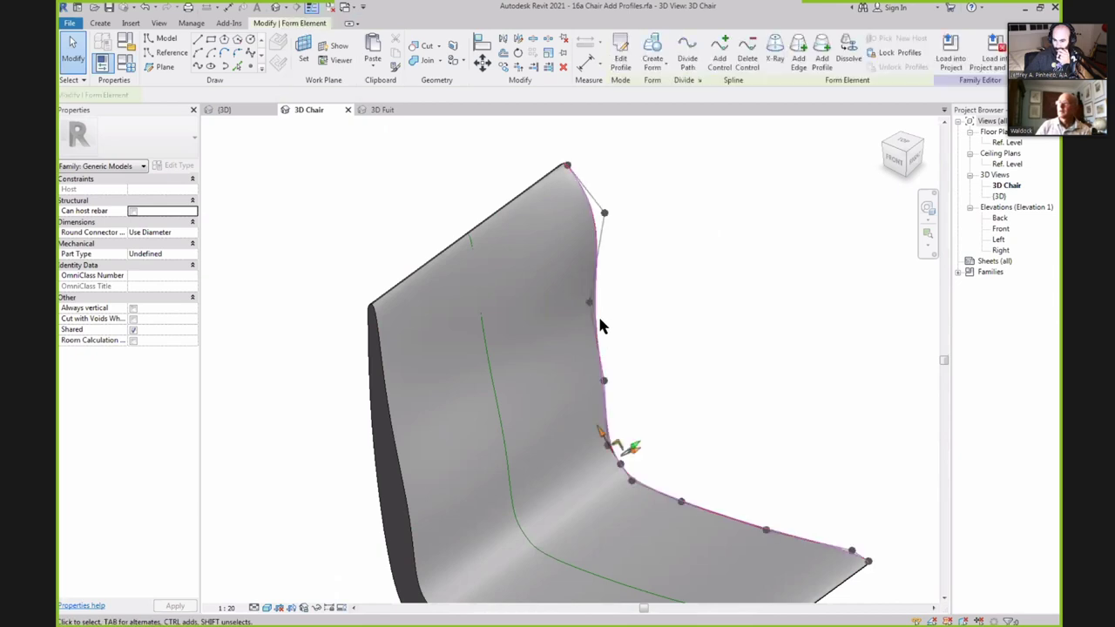
{"action": "left_click", "coordinate": [266, 607]}
{"action": "left_click", "coordinate": [280, 548]}
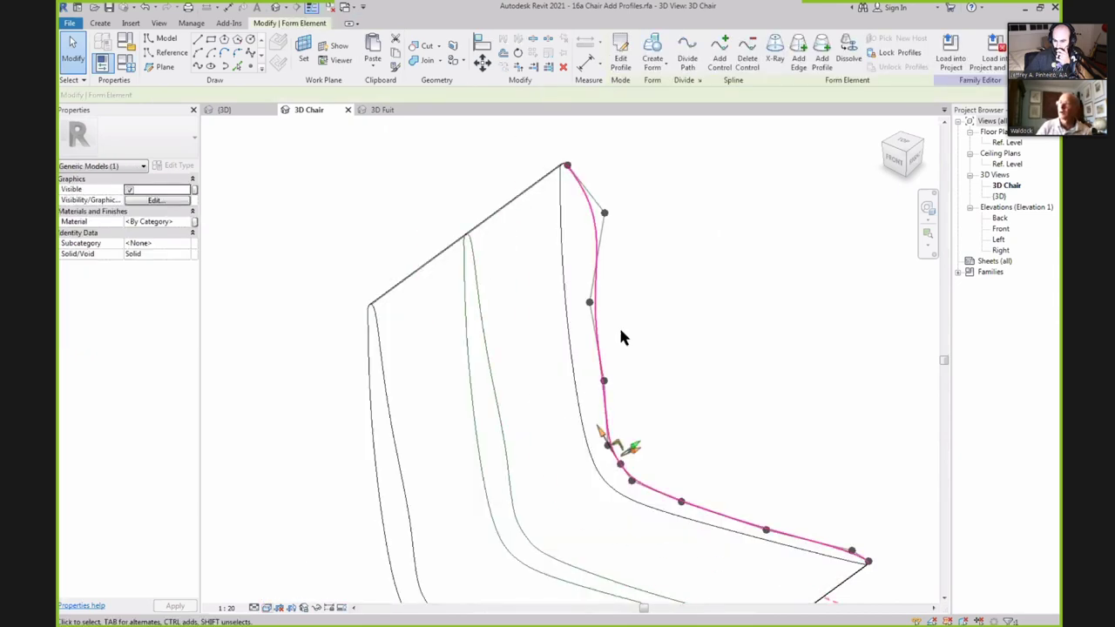
{"action": "left_click", "coordinate": [589, 303]}
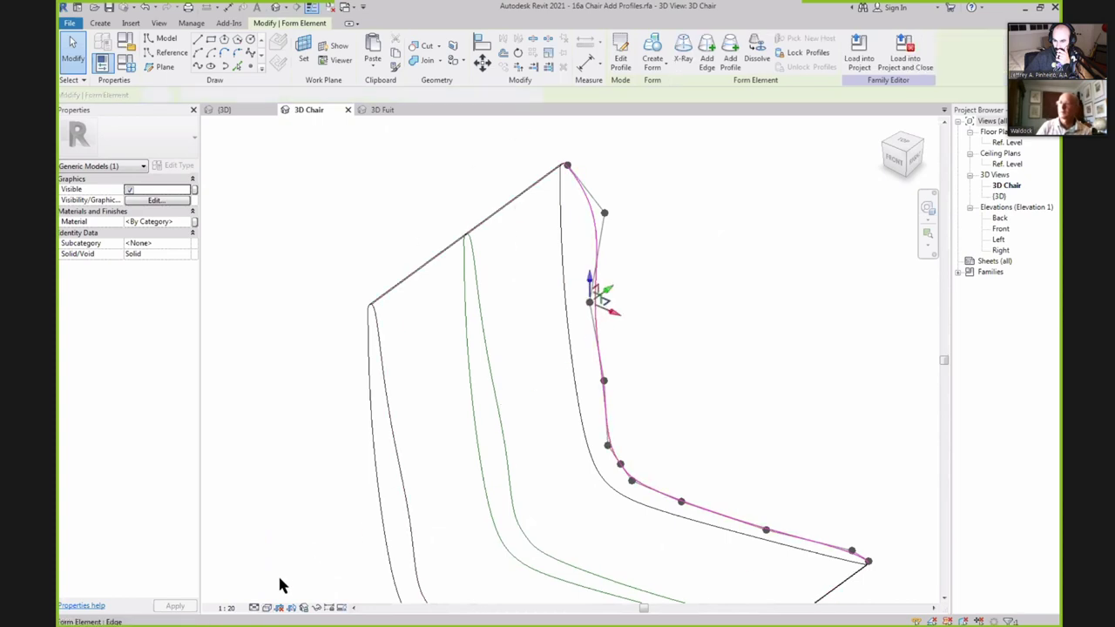
{"action": "left_click", "coordinate": [267, 607]}
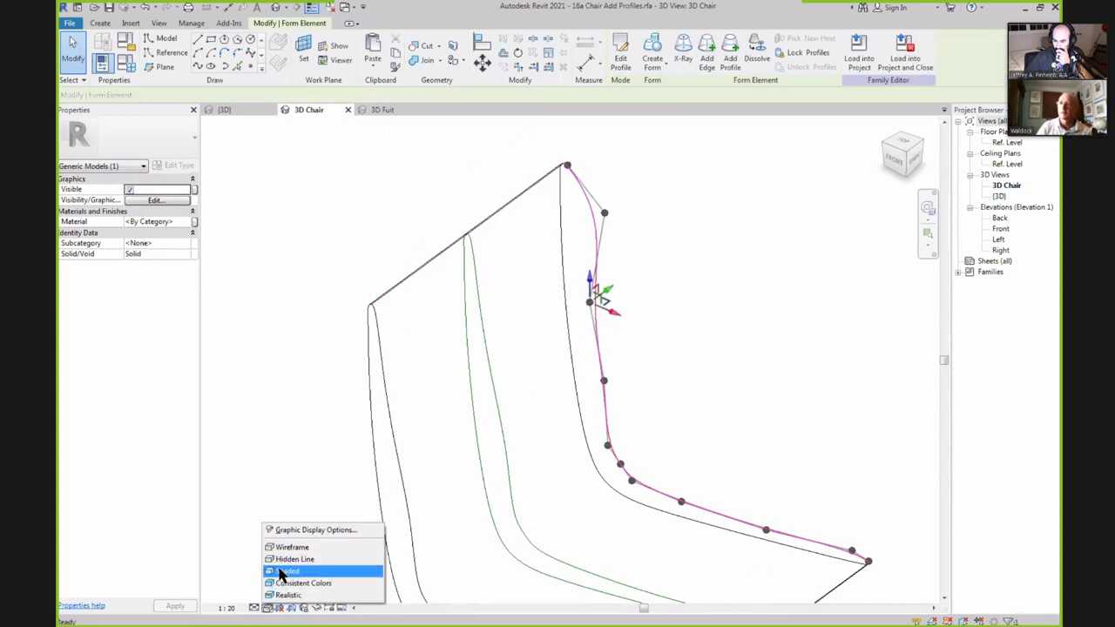
{"action": "left_click", "coordinate": [282, 570]}
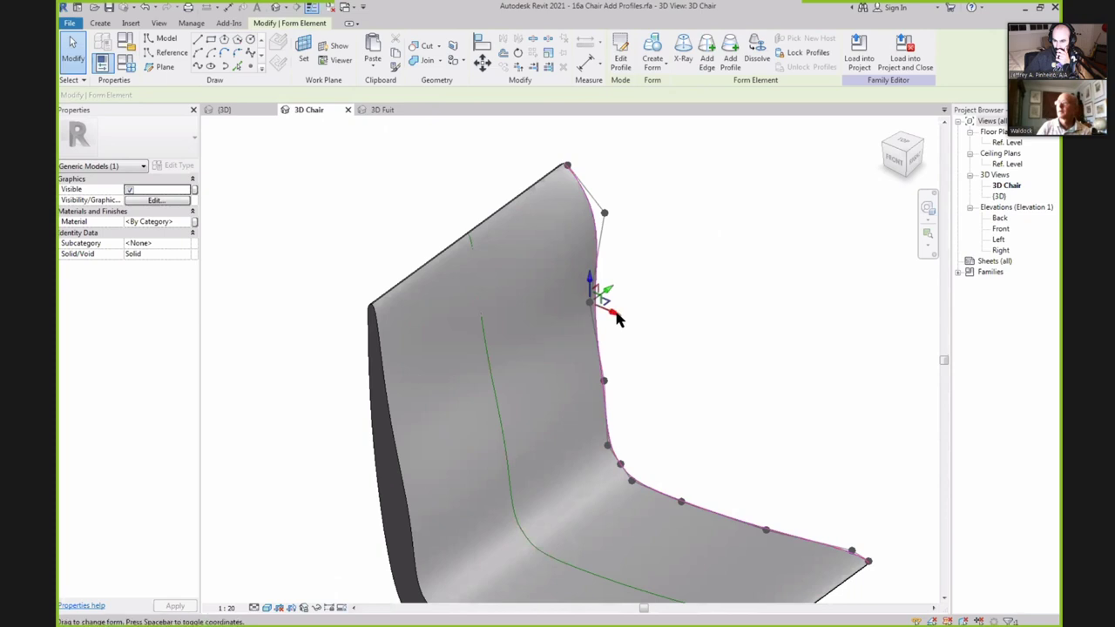
{"action": "left_click_drag", "start_coordinate": [612, 311], "coordinate": [659, 336]}
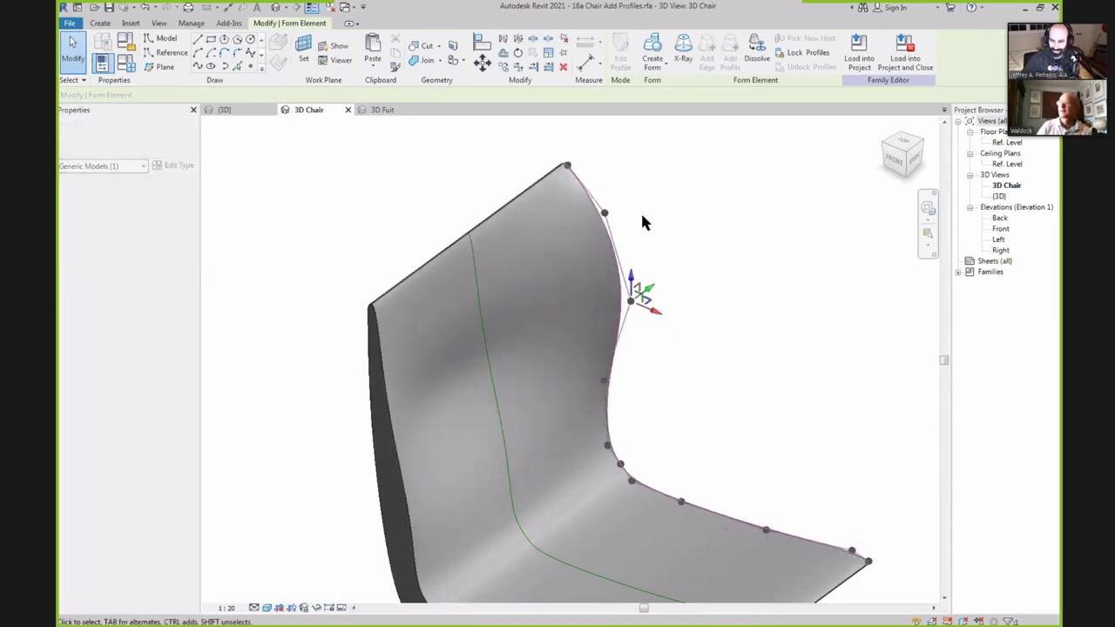
Try to adjust the second control point from the top of the far end profile's front spline along the outward direction.
{"action": "left_click", "coordinate": [606, 213]}
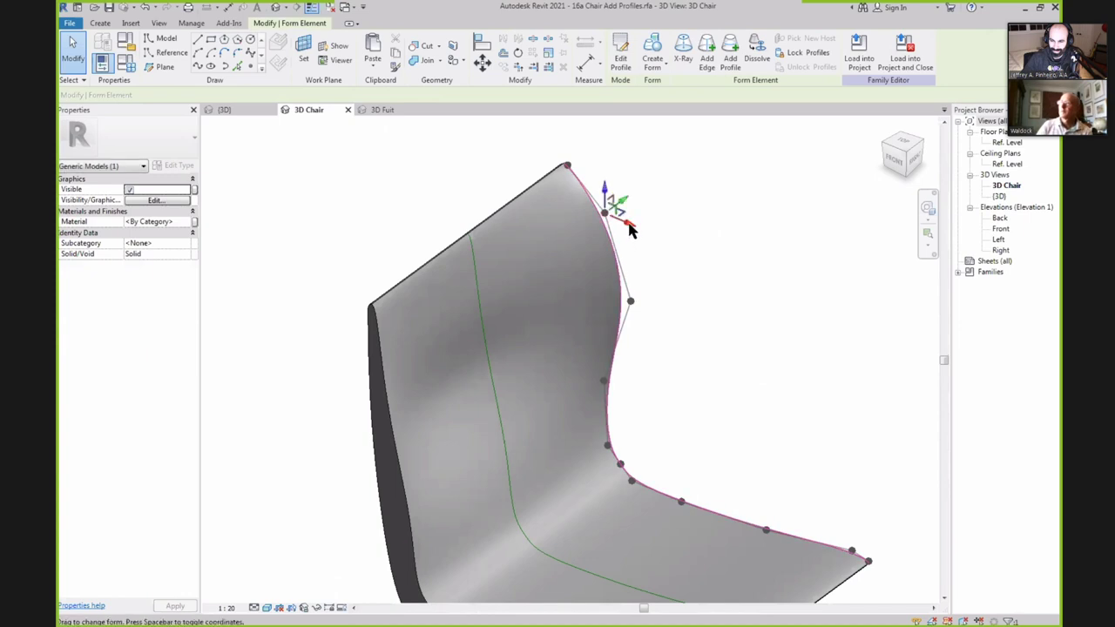
{"action": "mouse_move", "coordinate": [627, 228]}
{"action": "left_mouse_down"}
{"action": "mouse_move", "coordinate": [637, 224]}
{"action": "mouse_move", "coordinate": [625, 211]}
{"action": "left_mouse_up"}
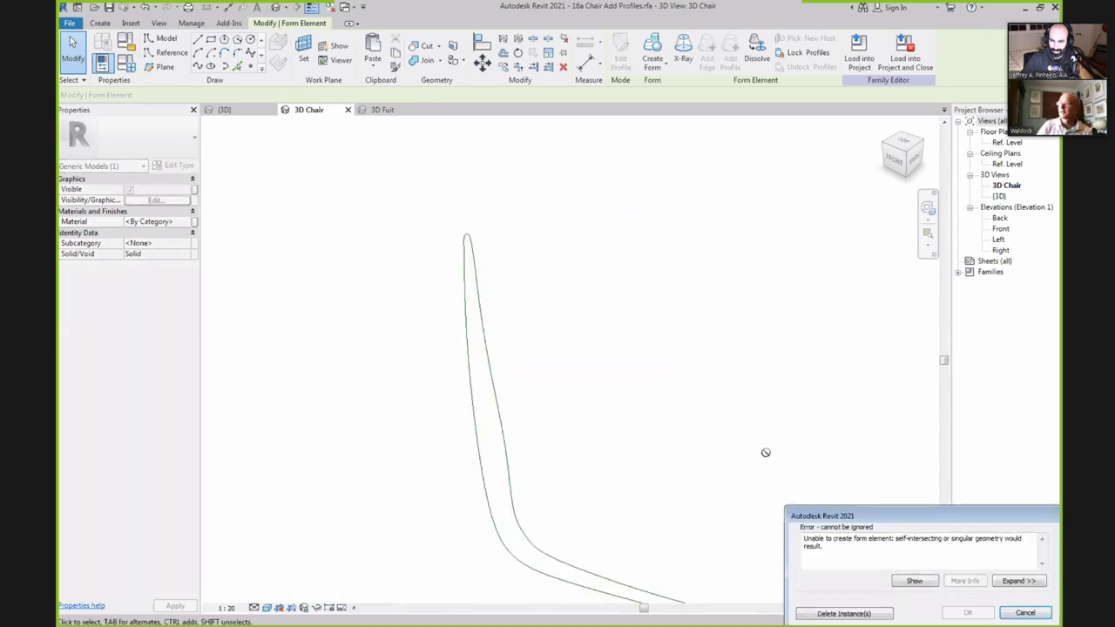
{"action": "left_click", "coordinate": [1039, 613]}
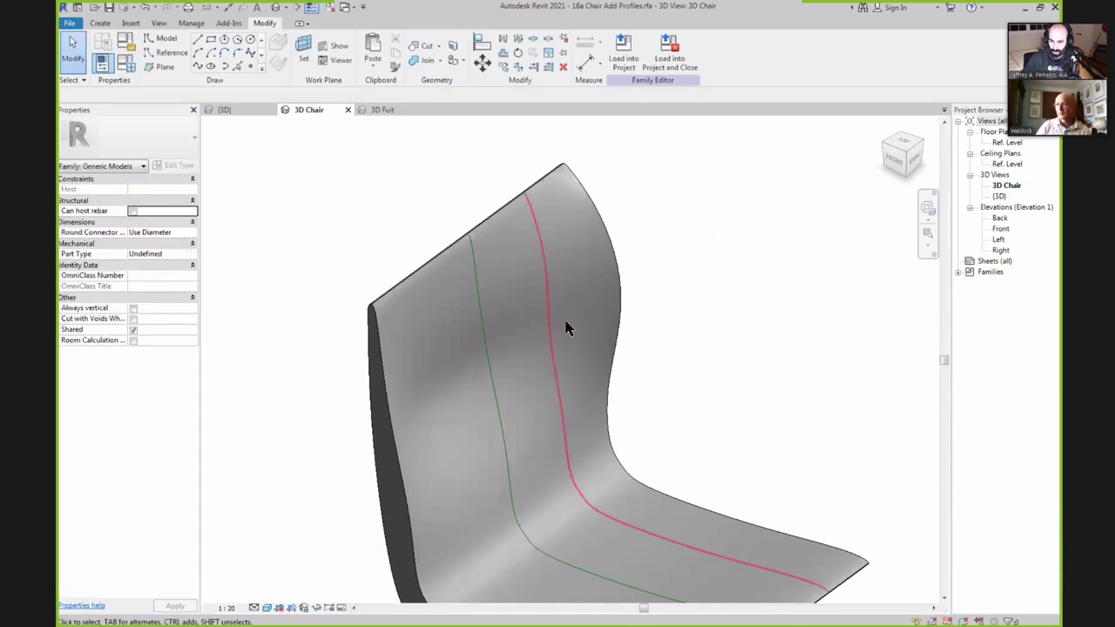
Check the added intermediate profile's front spline and review the whole chair form from another angle.
{"action": "left_click", "coordinate": [566, 324]}
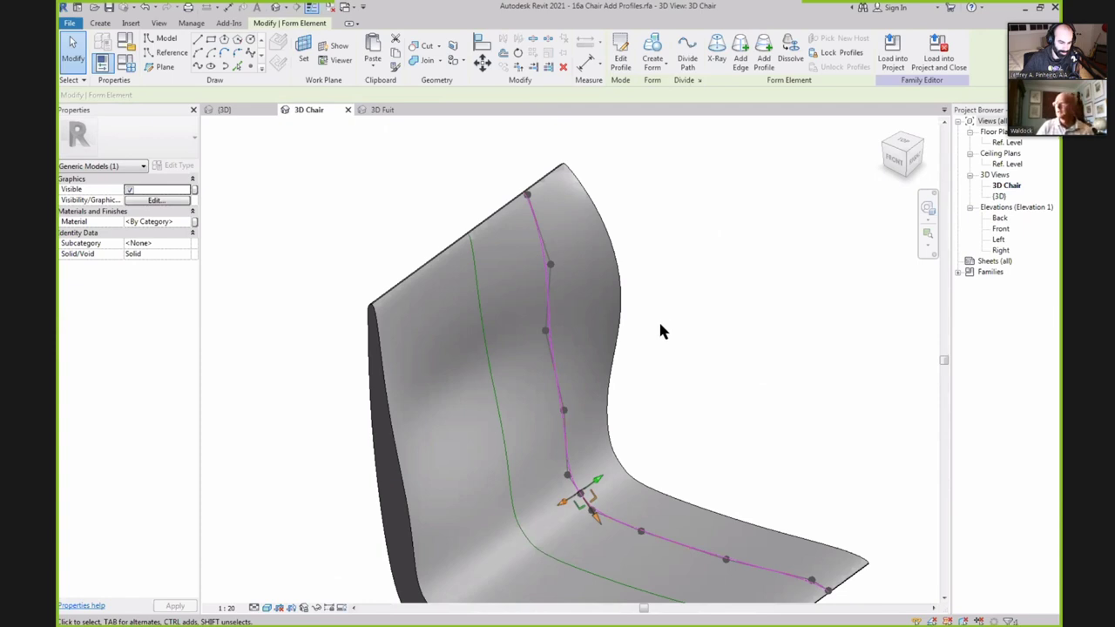
{"action": "middle_click_drag", "start_coordinate": [660, 331], "coordinate": [329, 214], "text": "shift"}
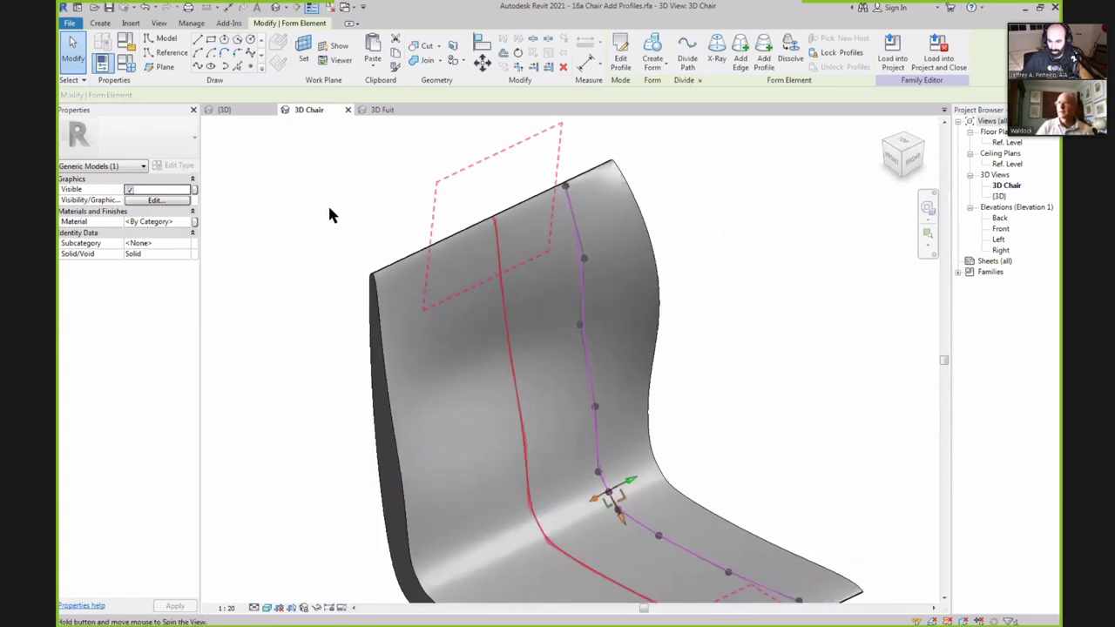
{"action": "key", "text": "z"}
{"action": "key", "text": "f"}
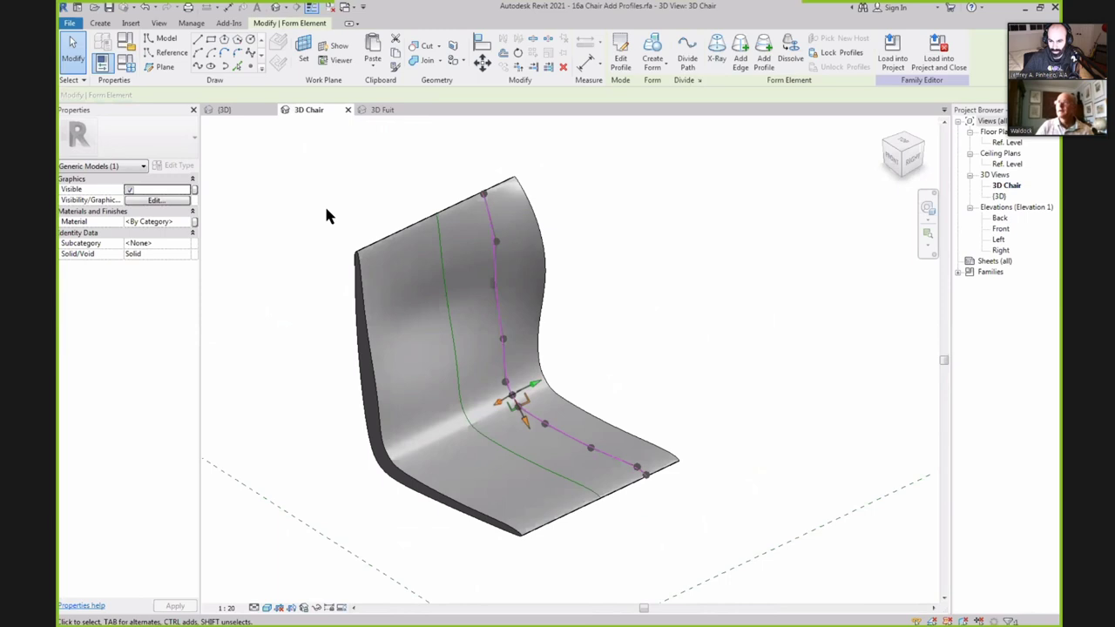
{"action": "middle_click_drag", "start_coordinate": [327, 215], "coordinate": [524, 256], "text": "shift"}
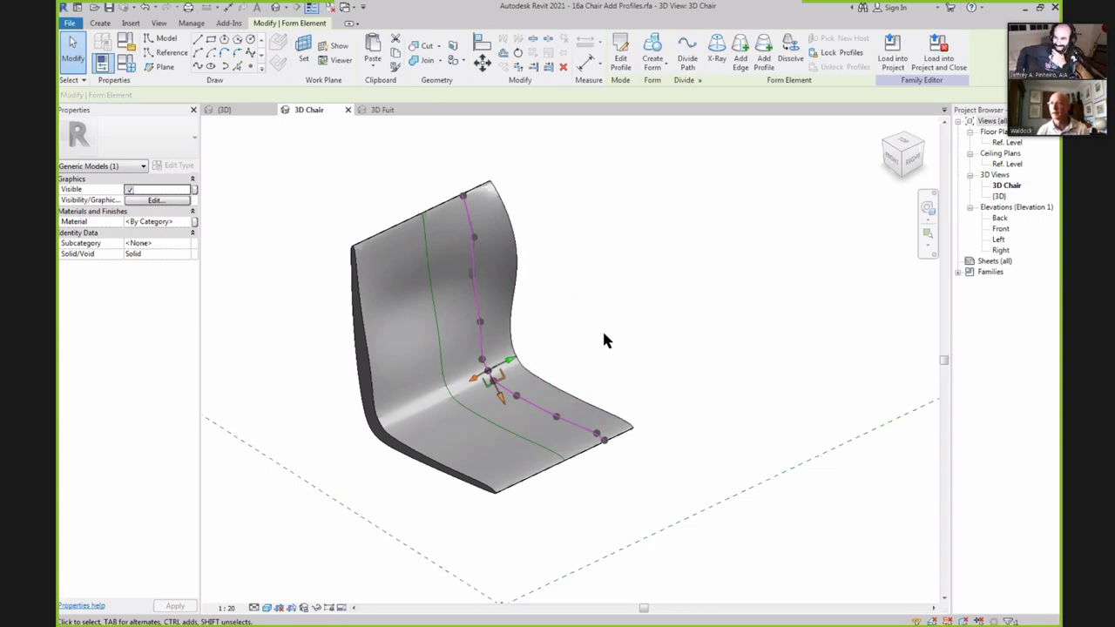
{"action": "left_click", "coordinate": [633, 292]}
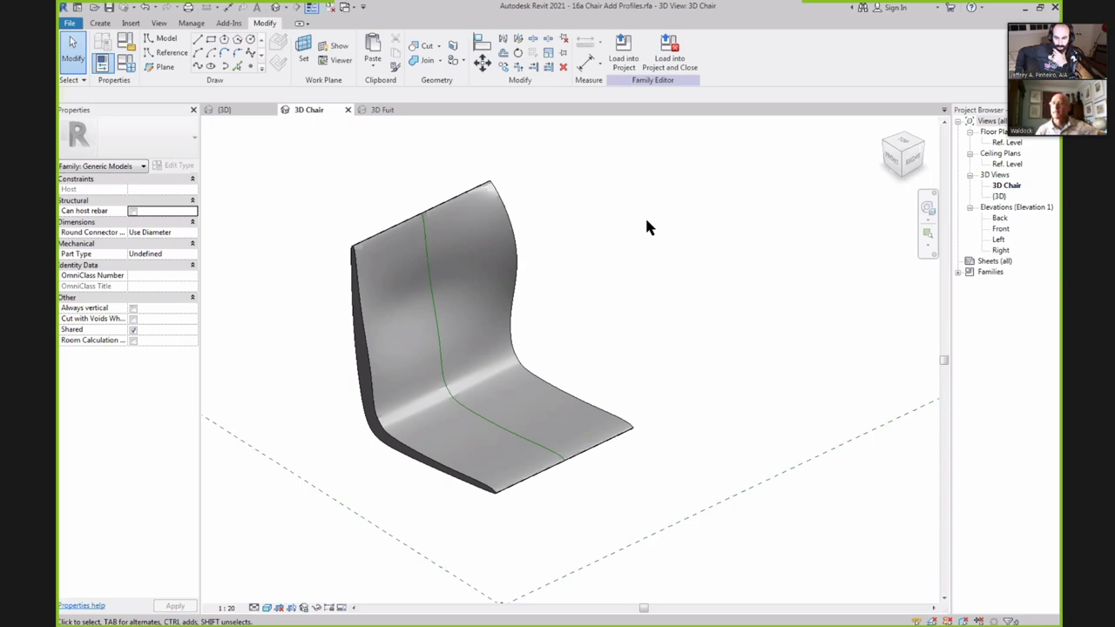
Lock the profiles of the chair form and check the reference-line spline at its middle.
{"action": "left_click", "coordinate": [391, 237]}
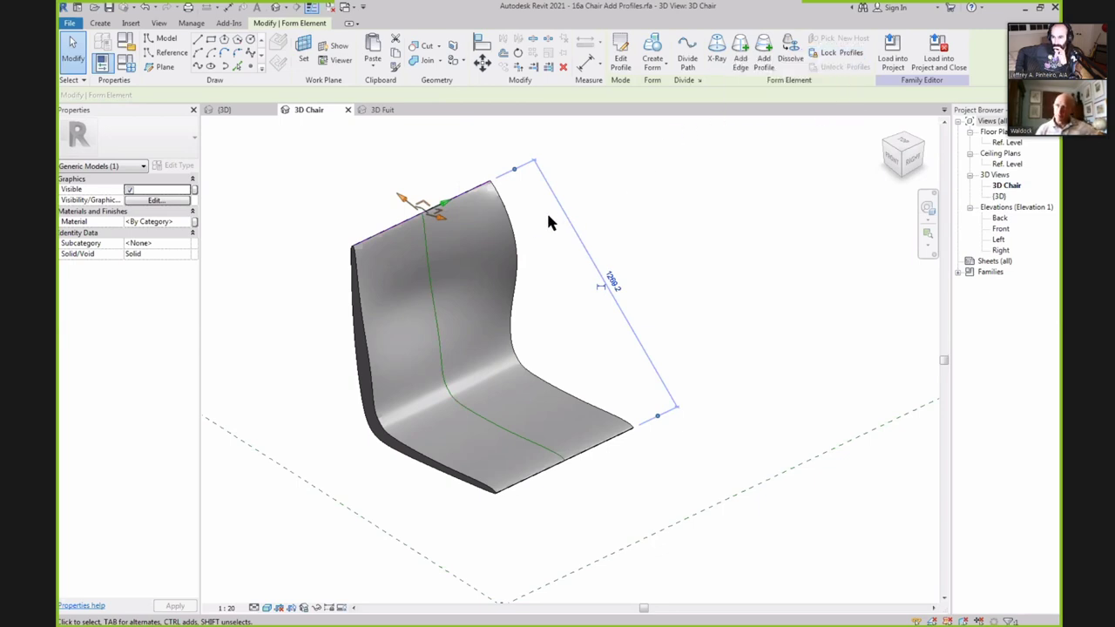
{"action": "left_click", "coordinate": [830, 53]}
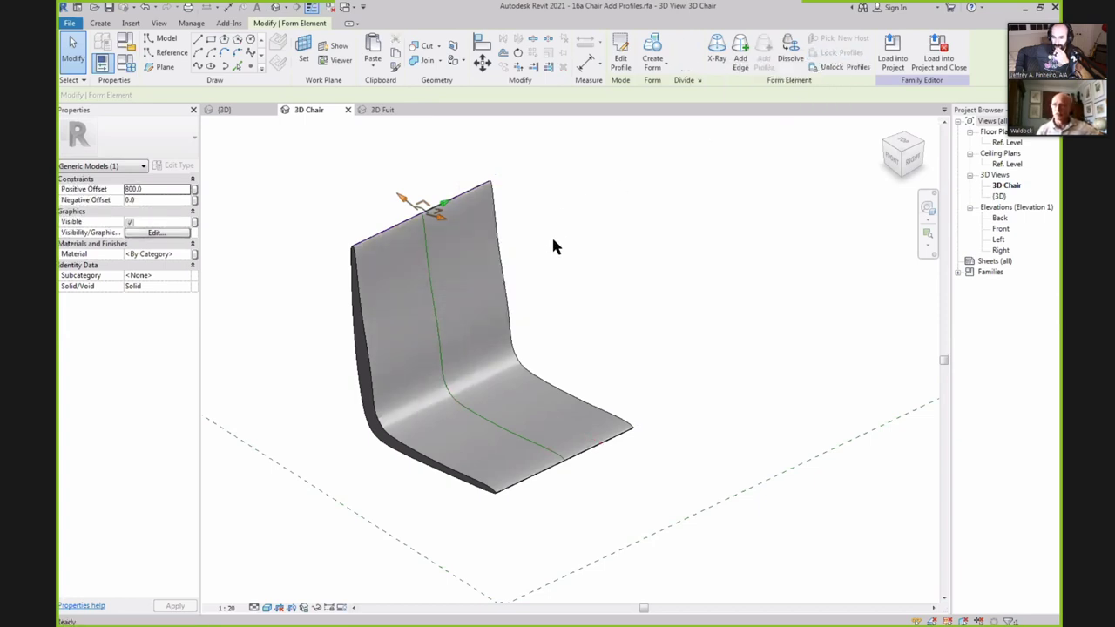
{"action": "left_click", "coordinate": [426, 250]}
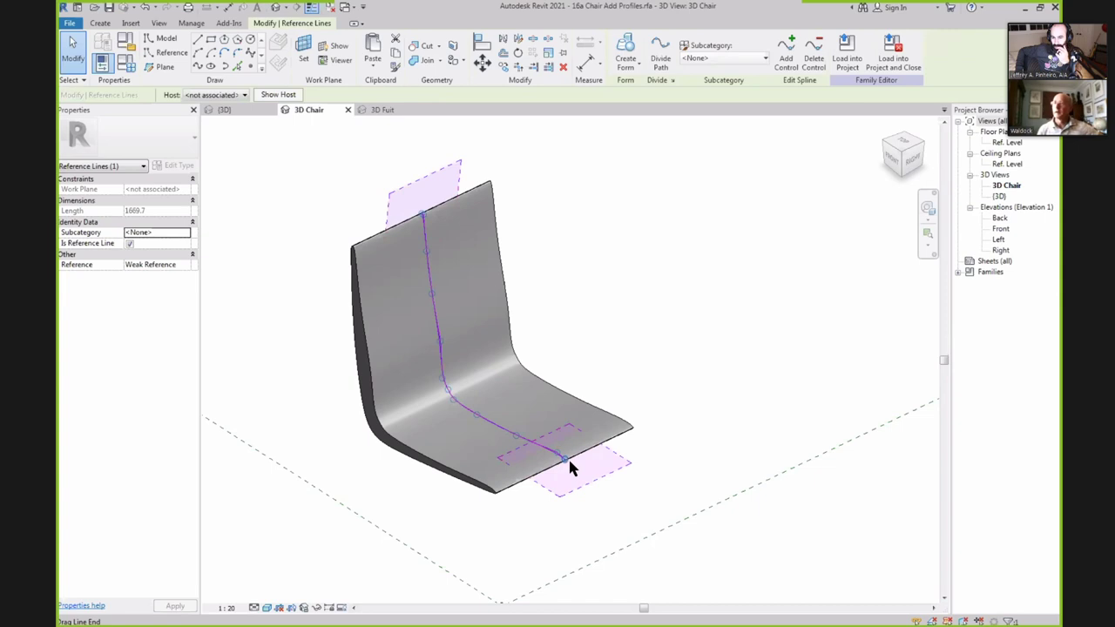
{"action": "left_click", "coordinate": [574, 205]}
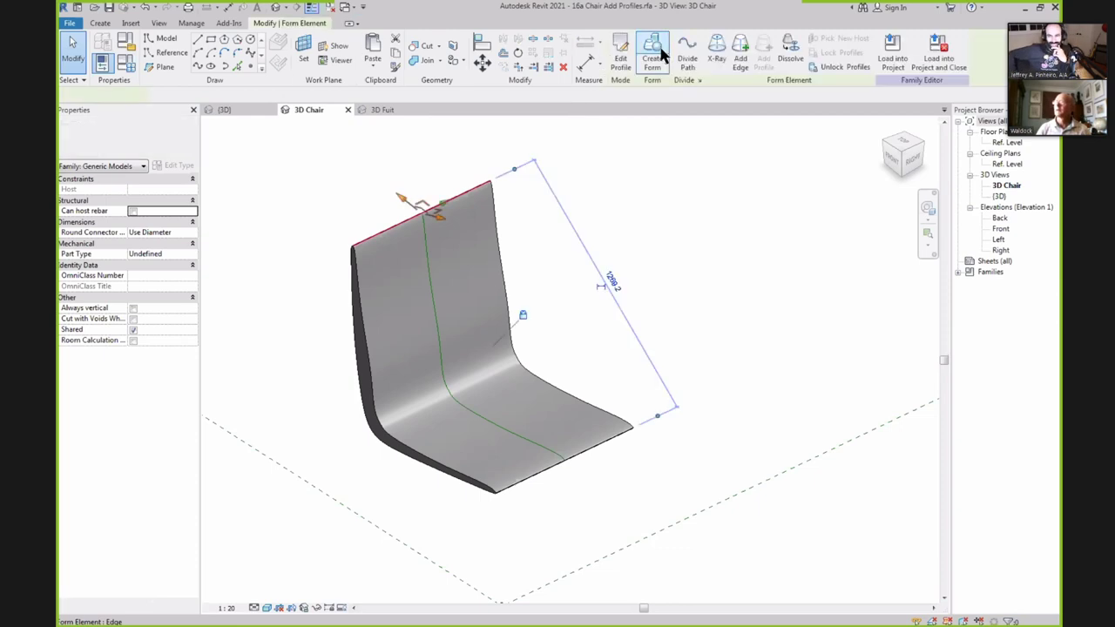
Inspect the locked chair form in X-Ray mode, and undo the X-Ray and profile lock changes.
{"action": "left_click", "coordinate": [715, 52]}
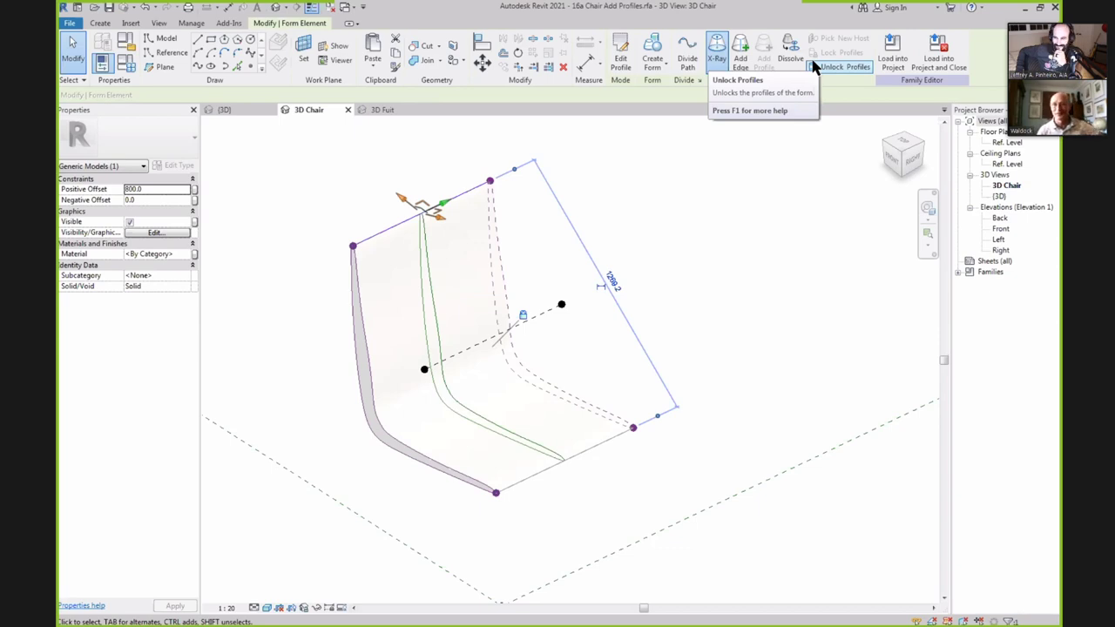
{"action": "left_click", "coordinate": [663, 233]}
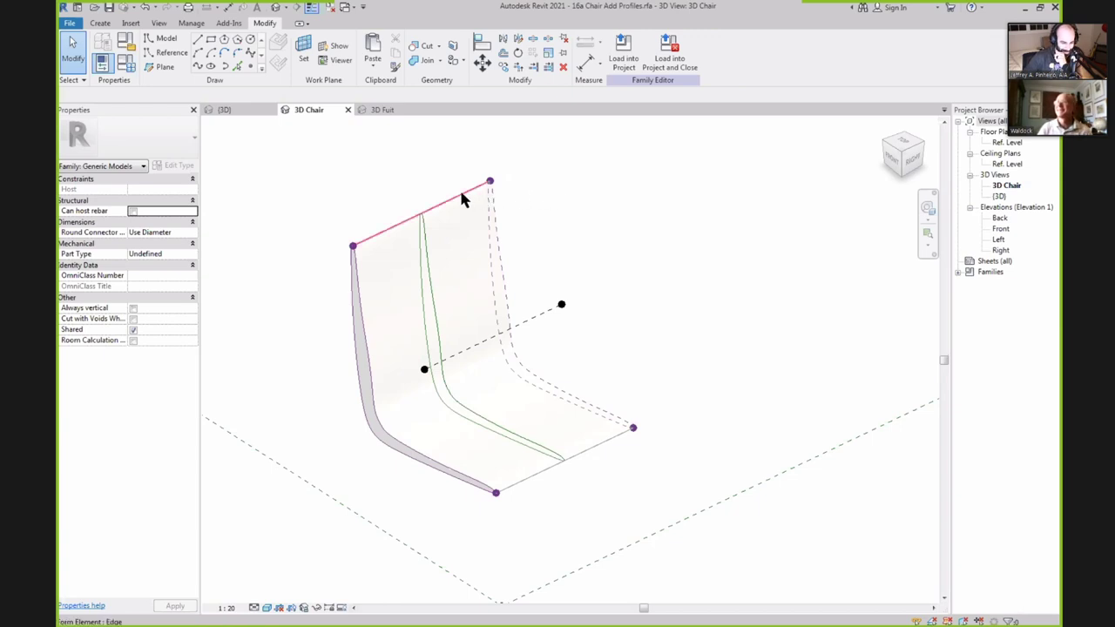
{"action": "left_click", "coordinate": [716, 54]}
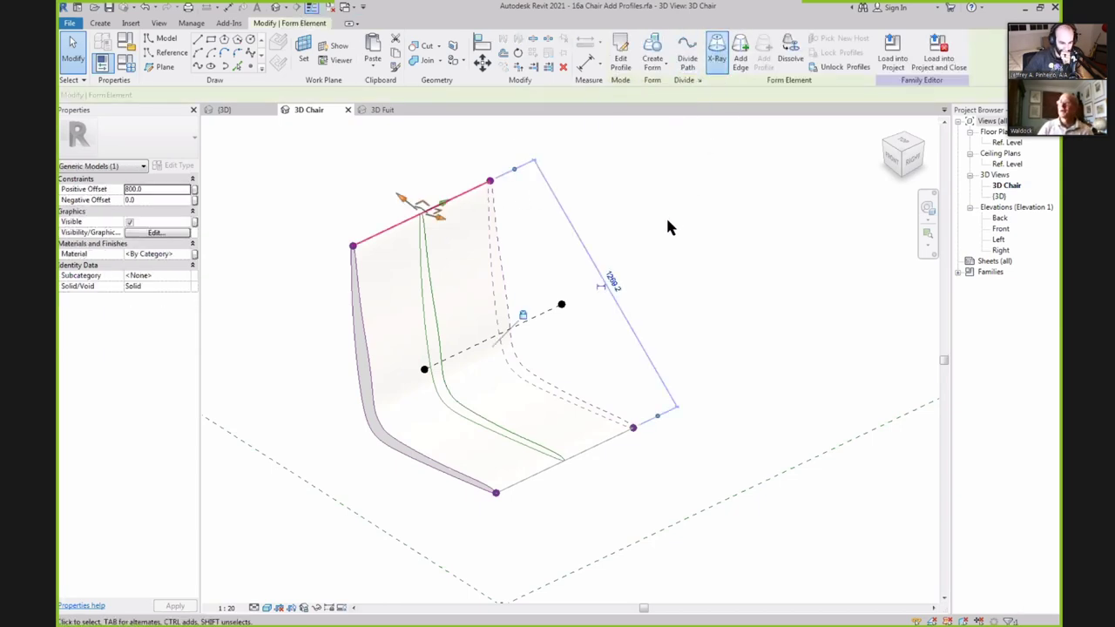
{"action": "left_click", "coordinate": [615, 186]}
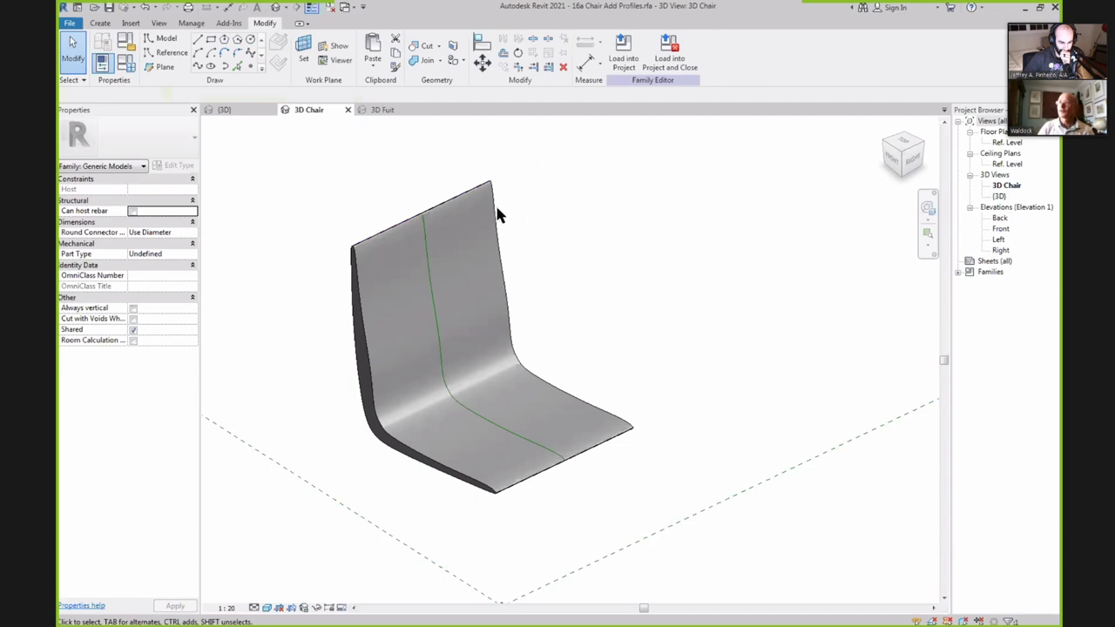
{"action": "left_click", "coordinate": [614, 212]}
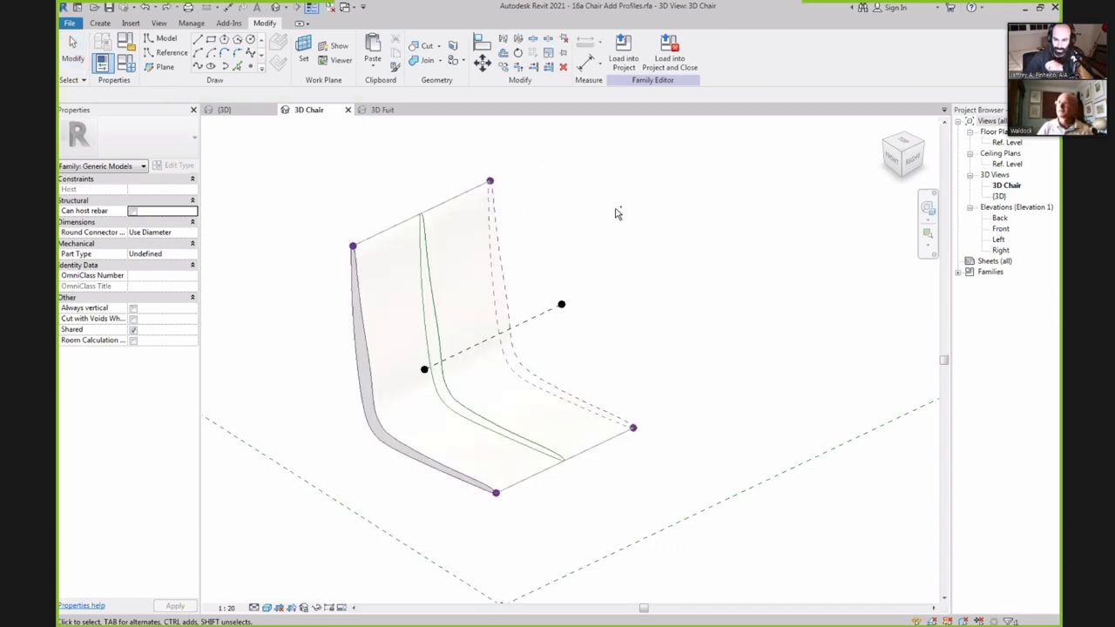
{"action": "key", "text": "Escape"}
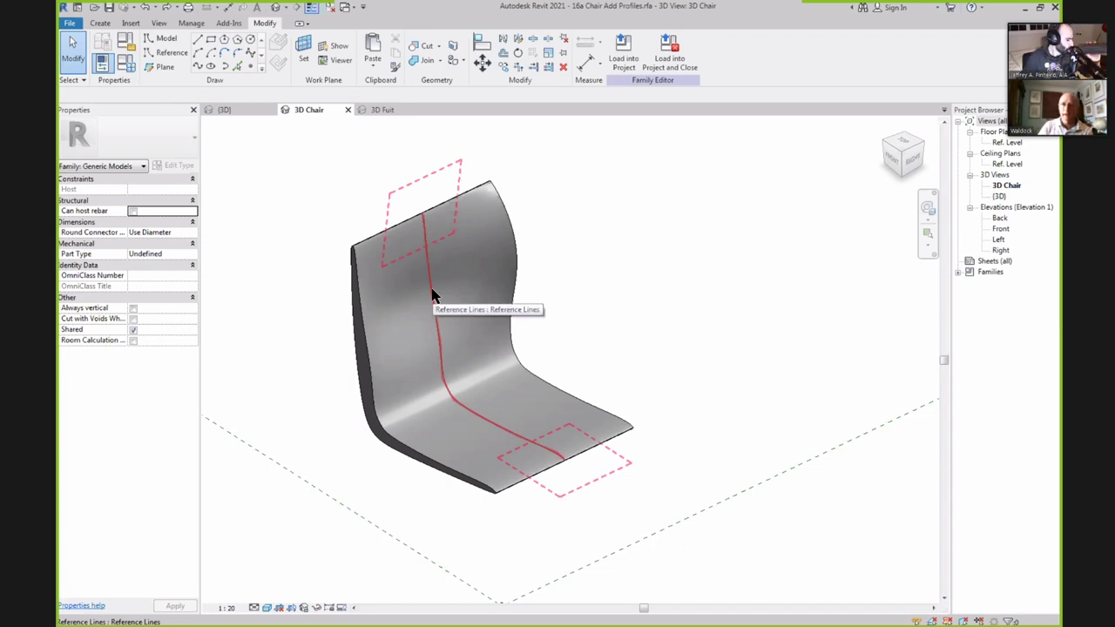
Select both reference-line splines at the middle of the chair form and examine them from below and from the front.
{"action": "left_click", "coordinate": [434, 294]}
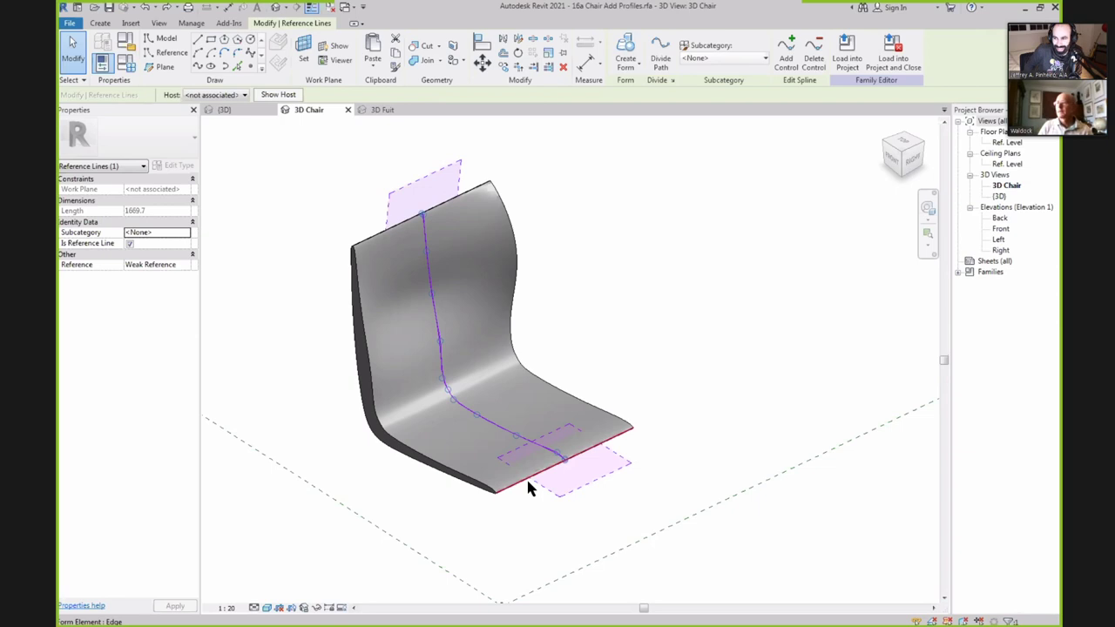
{"action": "left_click", "coordinate": [560, 510]}
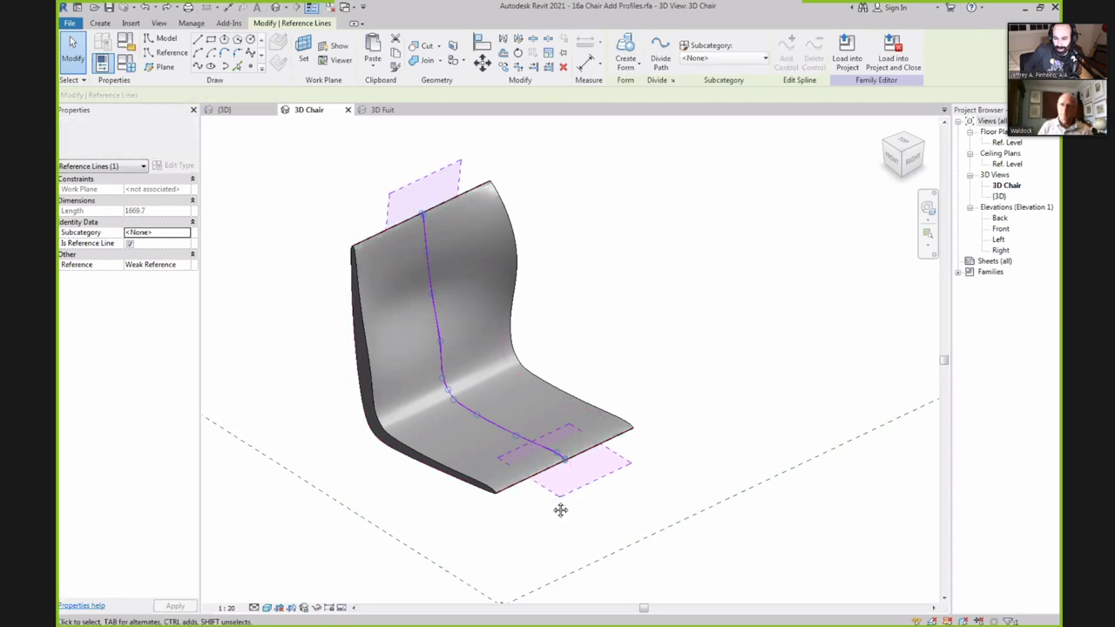
{"action": "middle_click_drag", "start_coordinate": [560, 510], "coordinate": [573, 454], "text": "shift"}
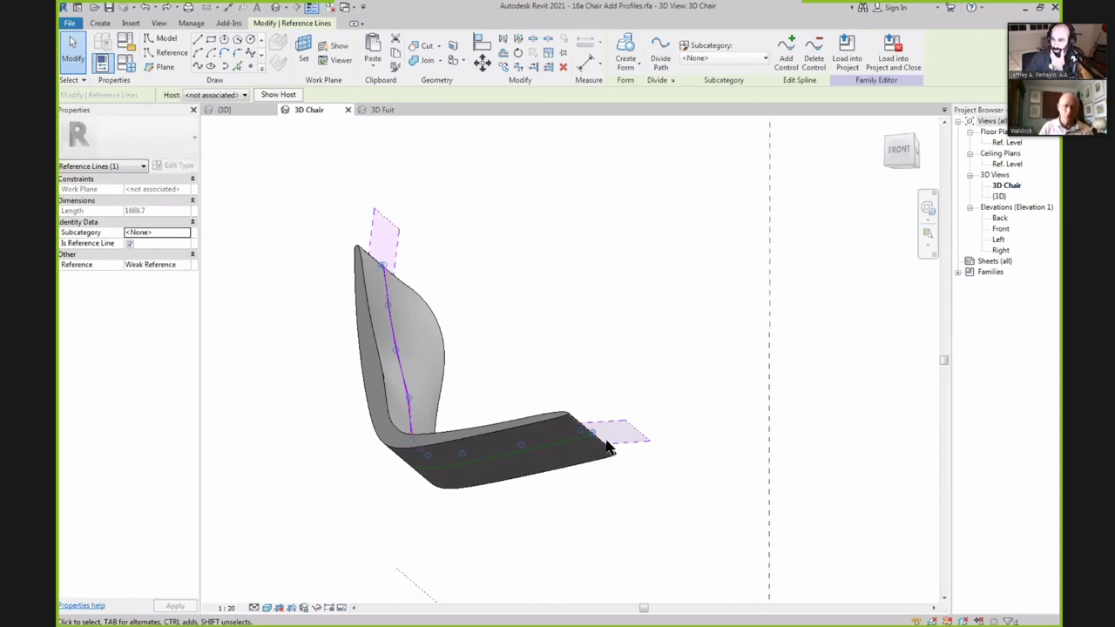
{"action": "scroll", "coordinate": [443, 174], "scroll_direction": "up", "scroll_amount": 1}
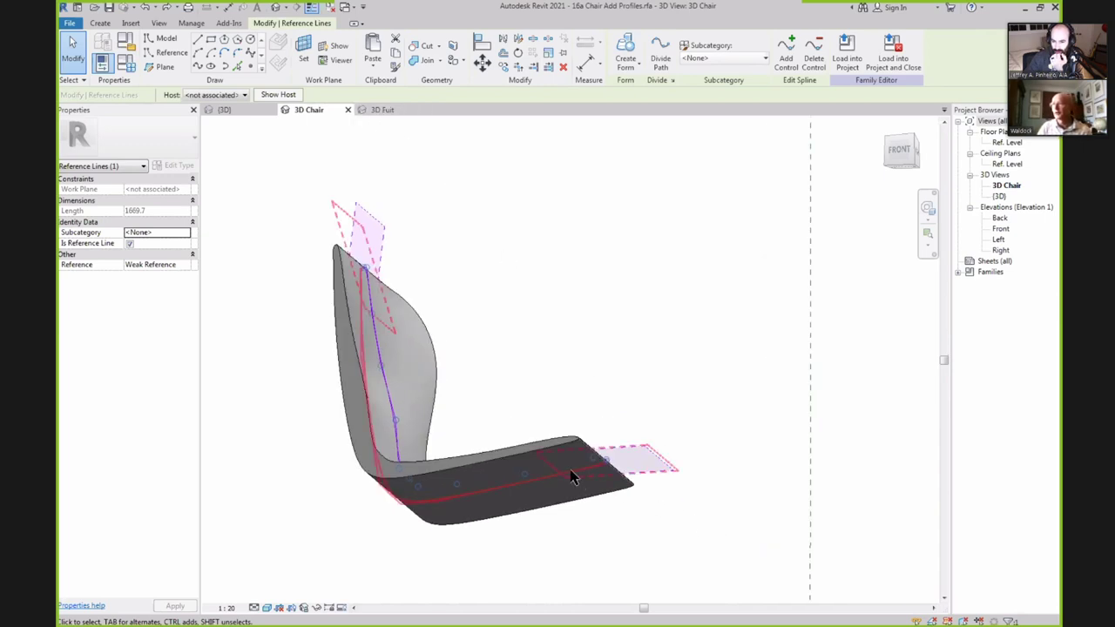
{"action": "left_click", "coordinate": [592, 498]}
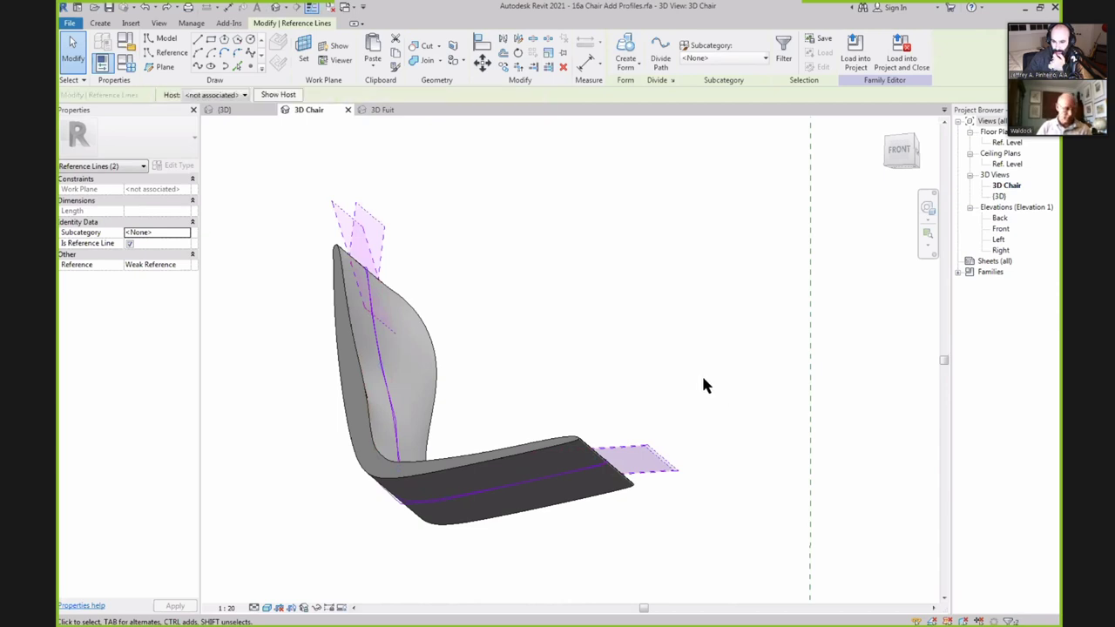
{"action": "middle_click_drag", "start_coordinate": [709, 398], "coordinate": [660, 522], "text": "shift"}
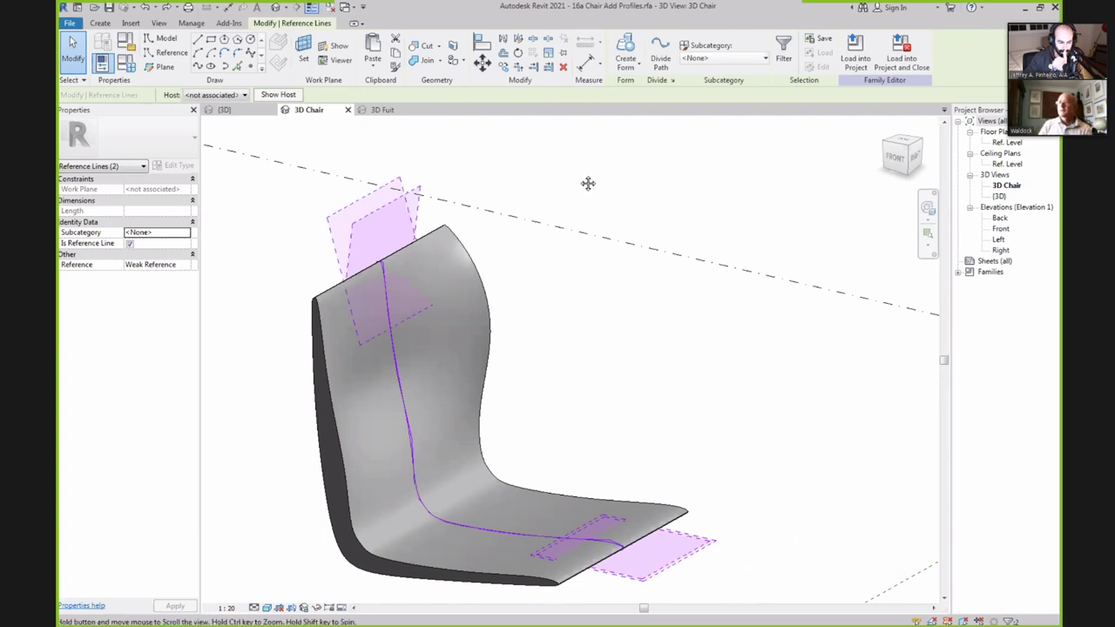
{"action": "middle_click_drag", "start_coordinate": [587, 182], "coordinate": [598, 119]}
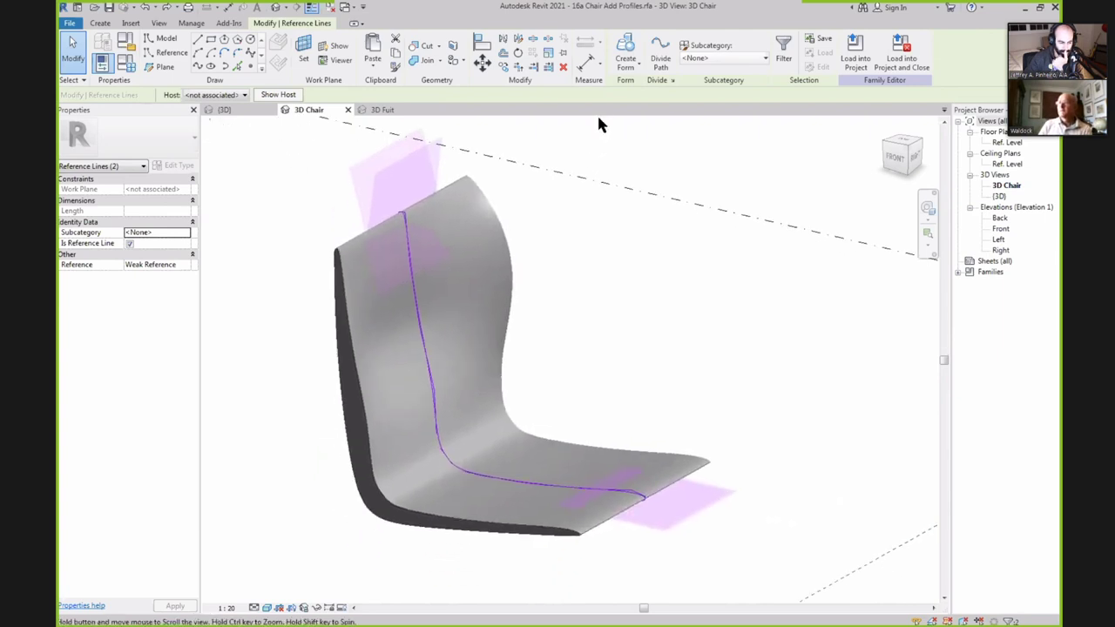
In the Ref. Level floor plan, draw a horizontal reference plane above the chair, name it temp, and return to the 3D Chair view.
{"action": "double_click", "coordinate": [1009, 142]}
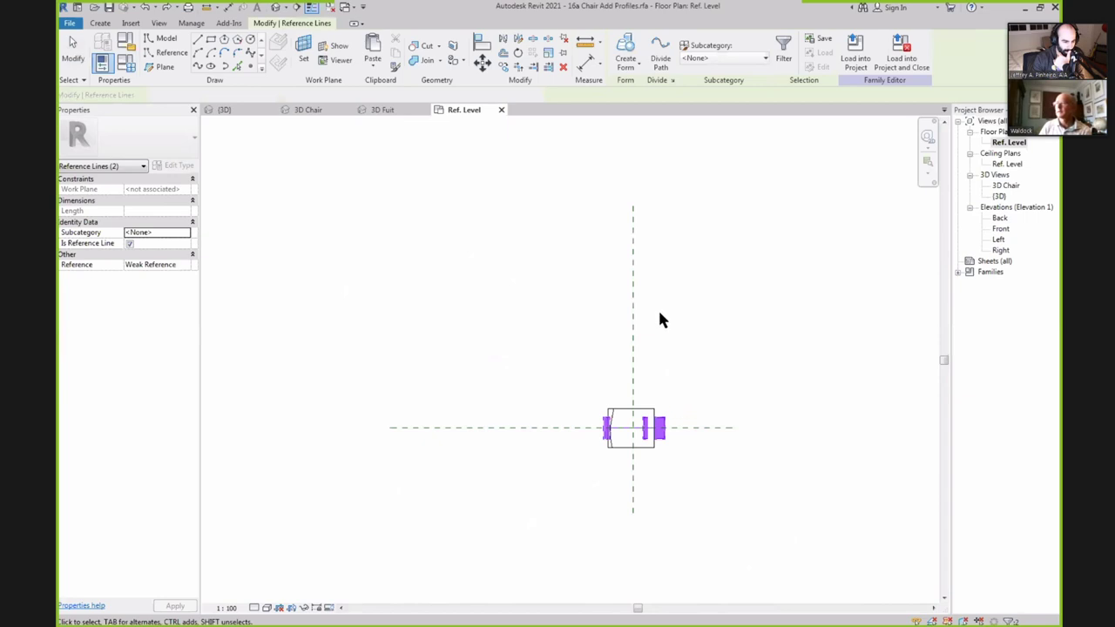
{"action": "left_click", "coordinate": [160, 68]}
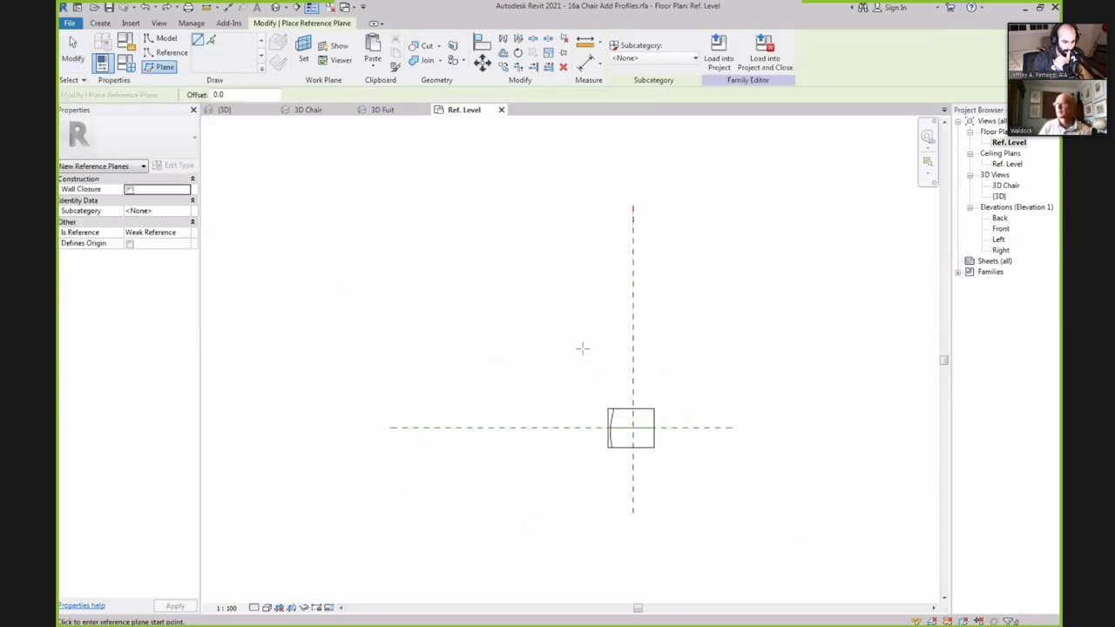
{"action": "left_click", "coordinate": [525, 354]}
{"action": "left_click", "coordinate": [705, 354]}
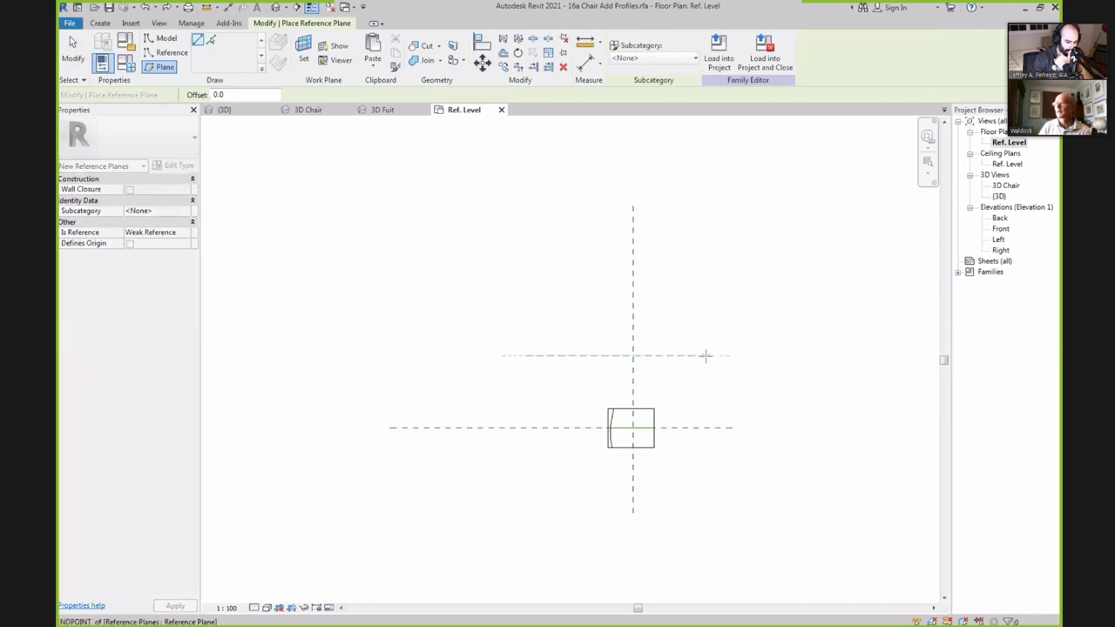
{"action": "left_click", "coordinate": [548, 350]}
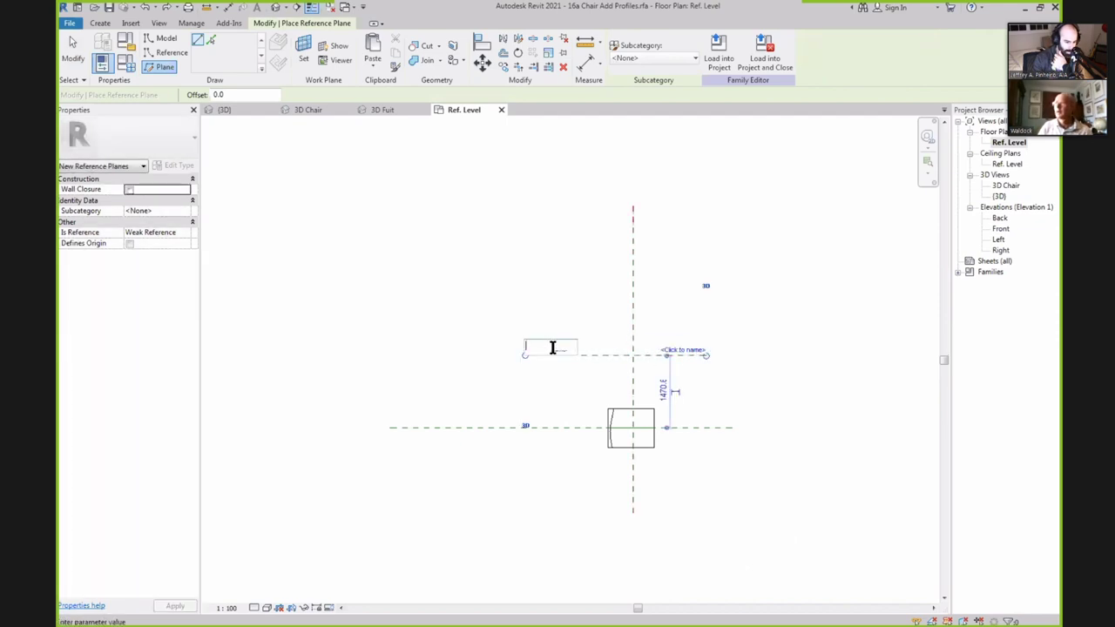
{"action": "type", "text": "temp"}
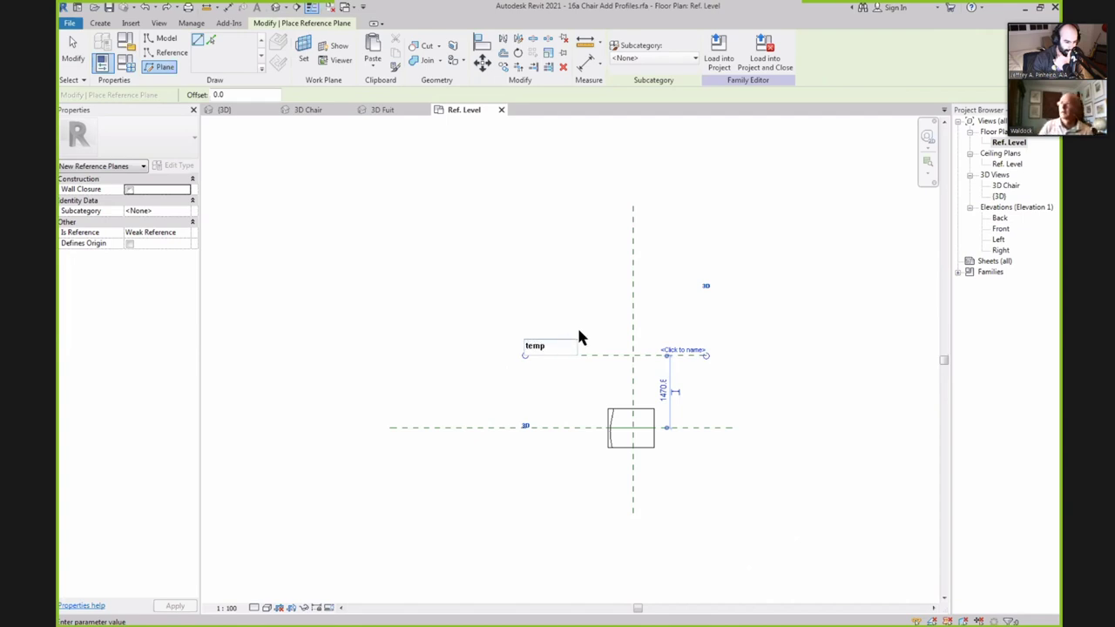
{"action": "key", "text": "Return"}
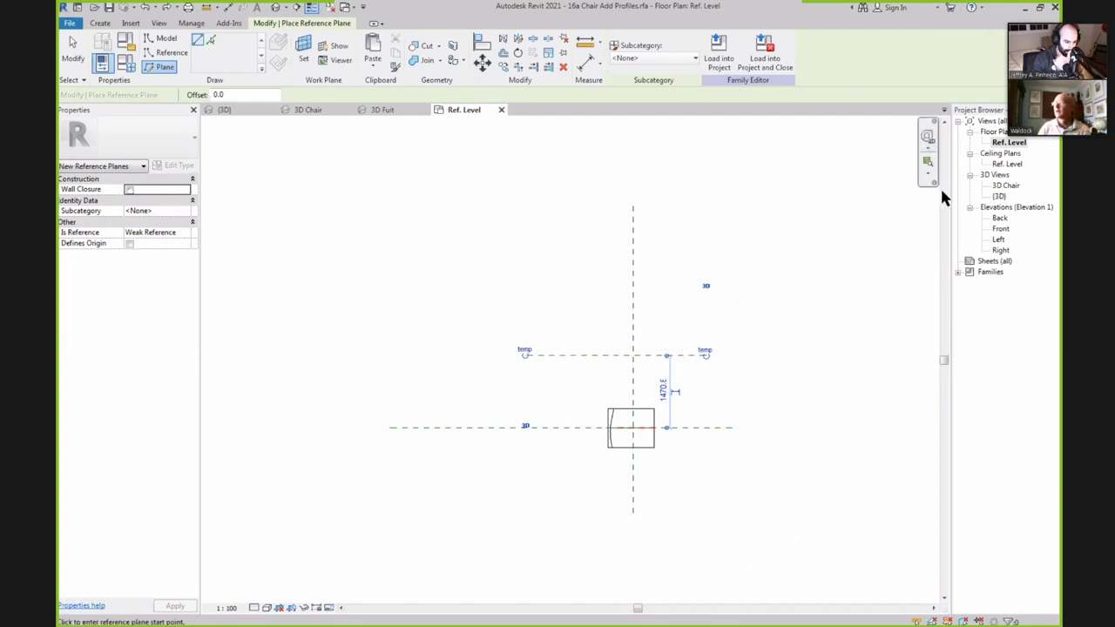
{"action": "left_click", "coordinate": [501, 111]}
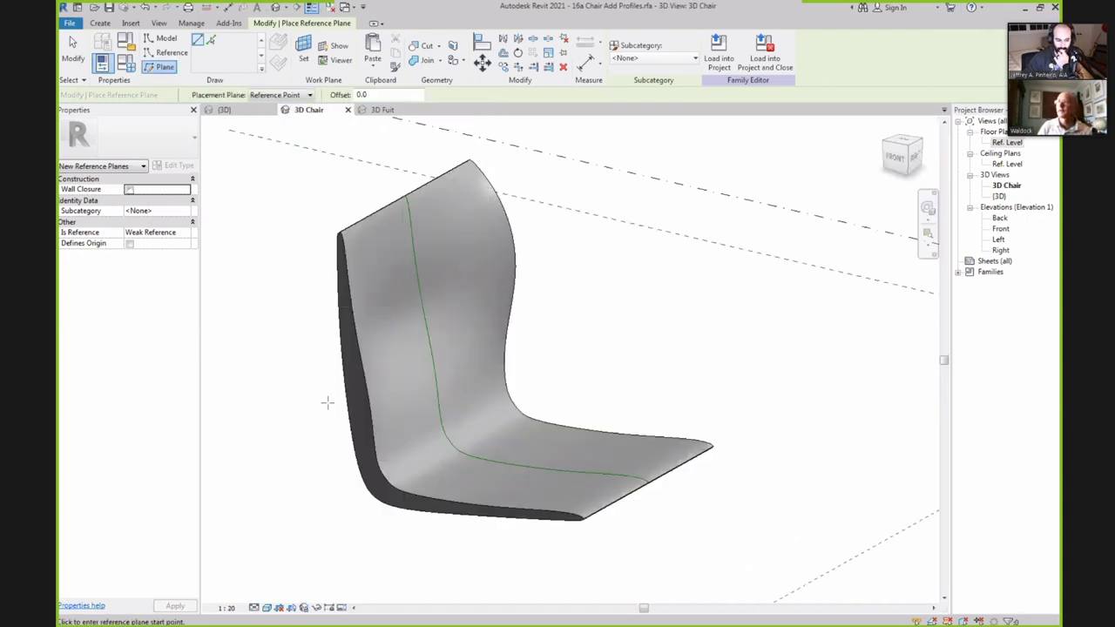
Set the temp reference plane as the work plane in the 3D Chair view.
{"action": "scroll", "coordinate": [309, 430], "scroll_direction": "down", "scroll_amount": 3}
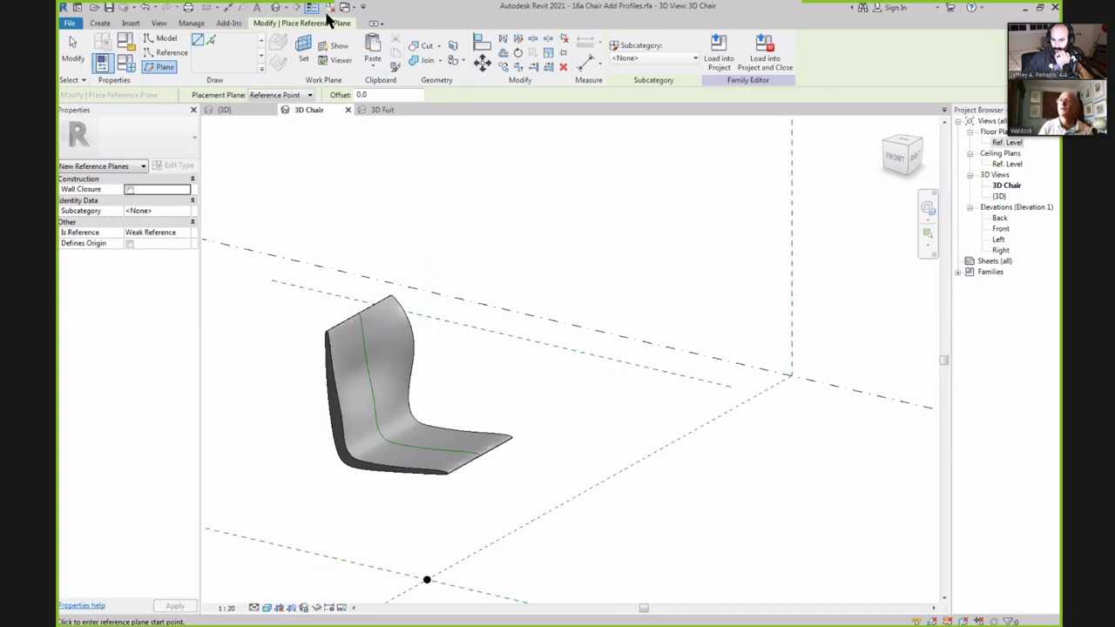
{"action": "left_click", "coordinate": [302, 45]}
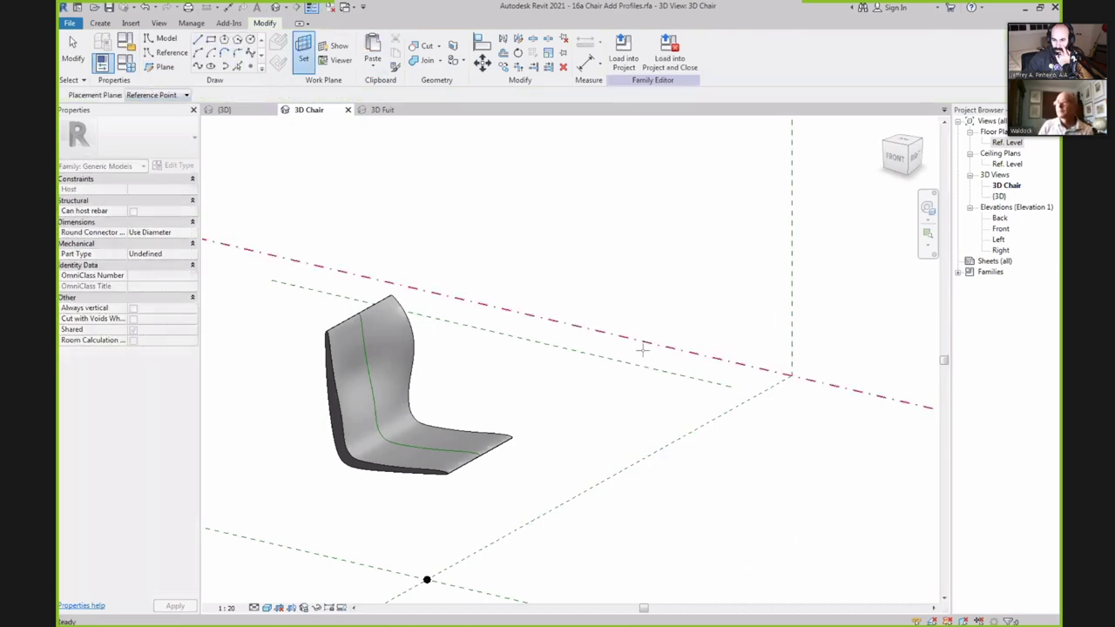
{"action": "key", "text": "r"}
{"action": "key", "text": "p"}
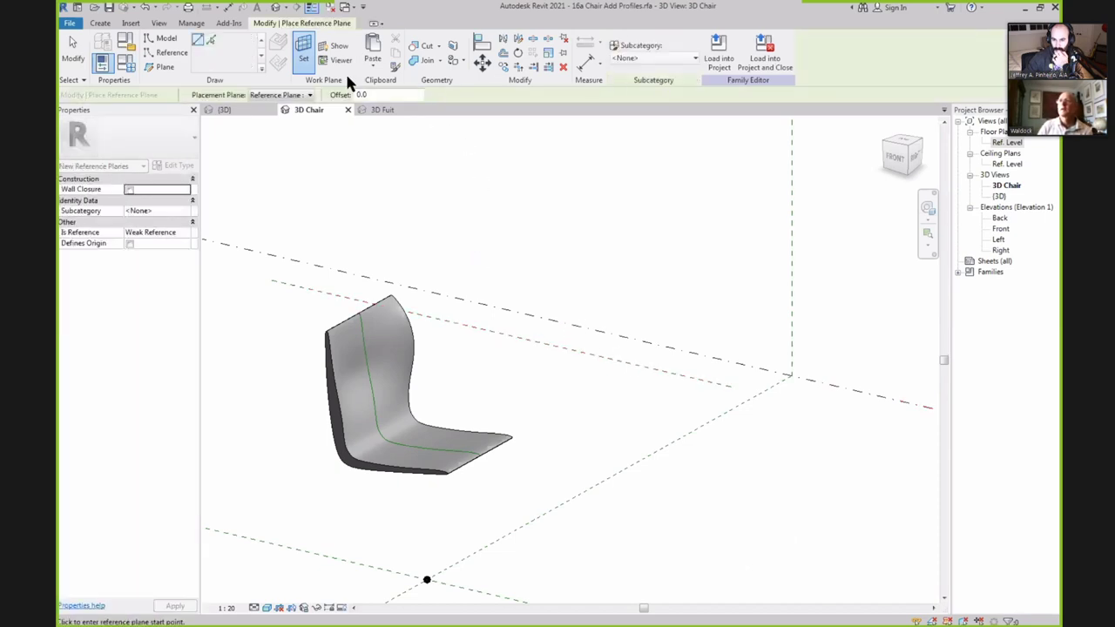
Paste the copied reference-line splines aligned to the Ref. Level.
{"action": "left_click", "coordinate": [372, 68]}
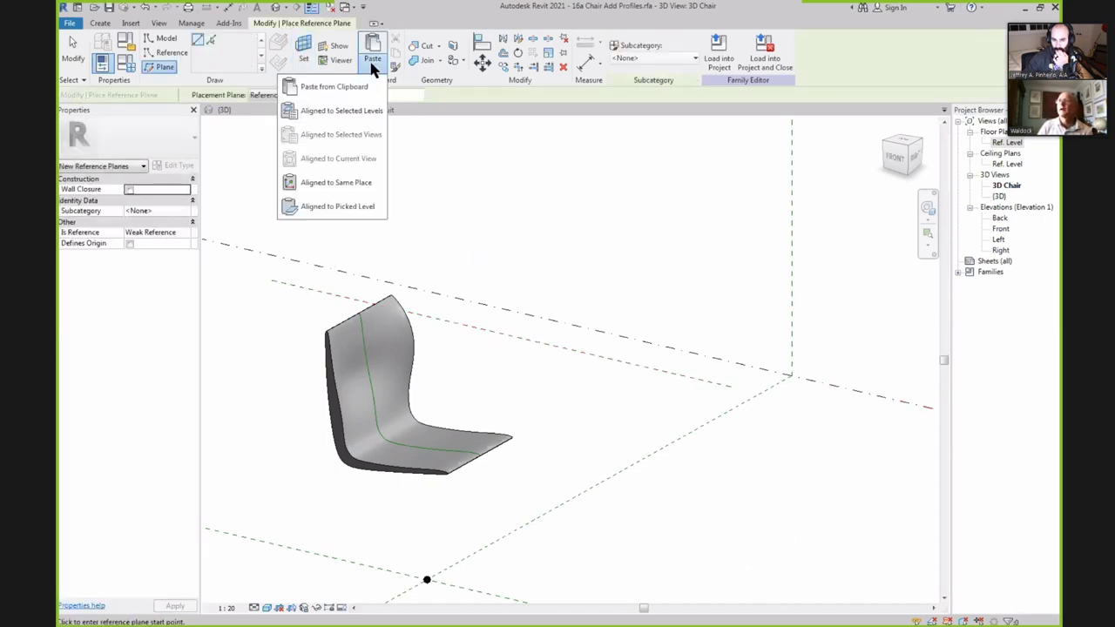
{"action": "left_click", "coordinate": [345, 111]}
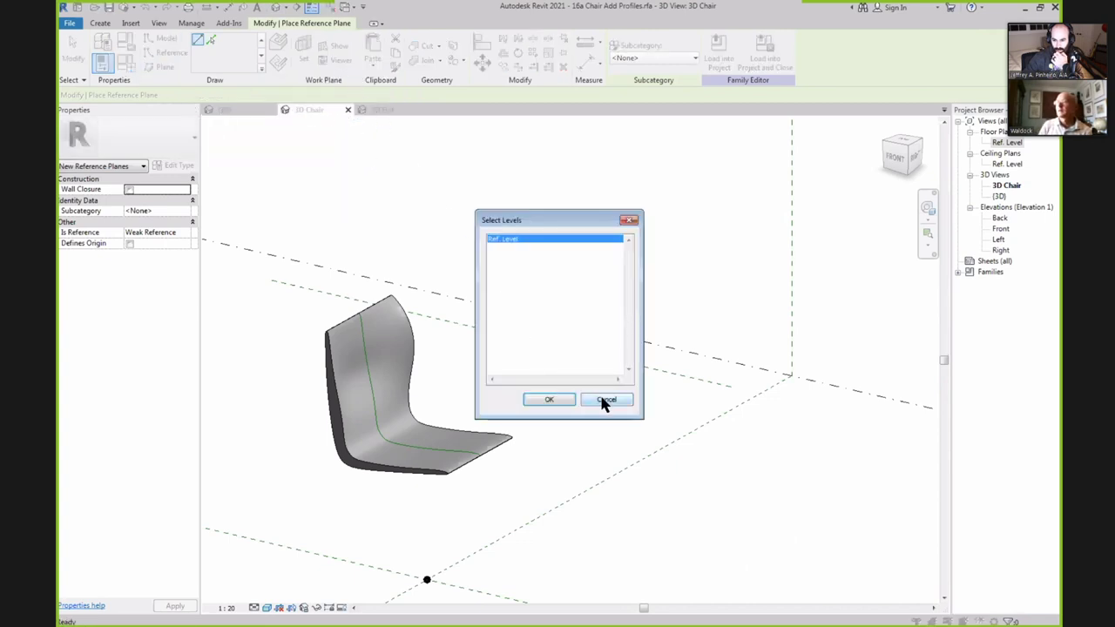
{"action": "left_click", "coordinate": [549, 400]}
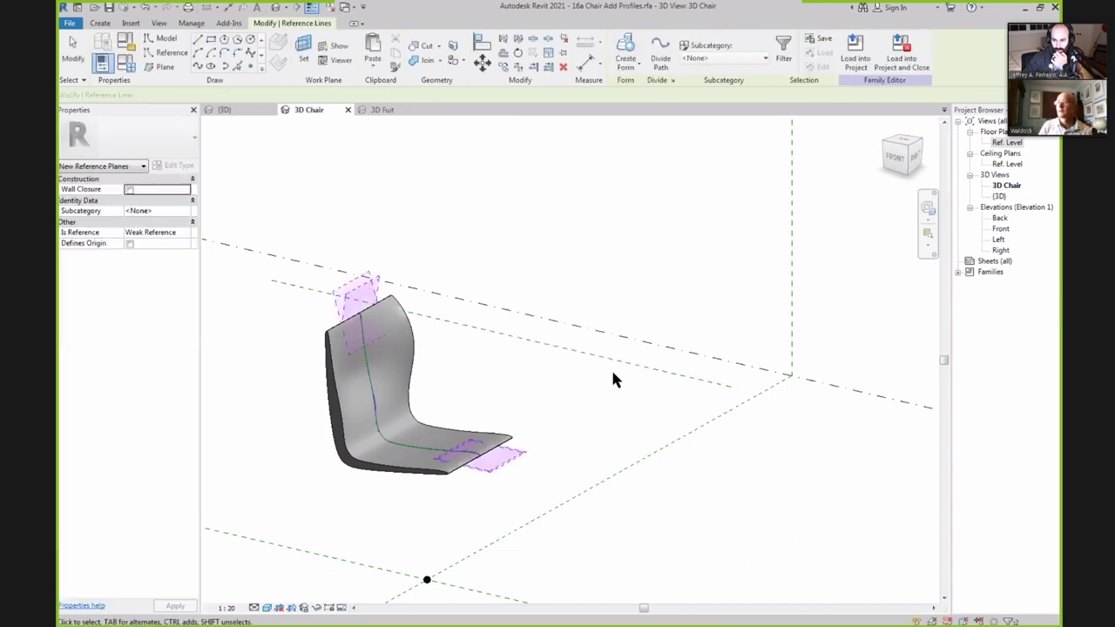
Temporarily isolate the two pasted splines and pull the upper spline's end at the seat front farther forward.
{"action": "scroll", "coordinate": [592, 364], "scroll_direction": "down", "scroll_amount": 1}
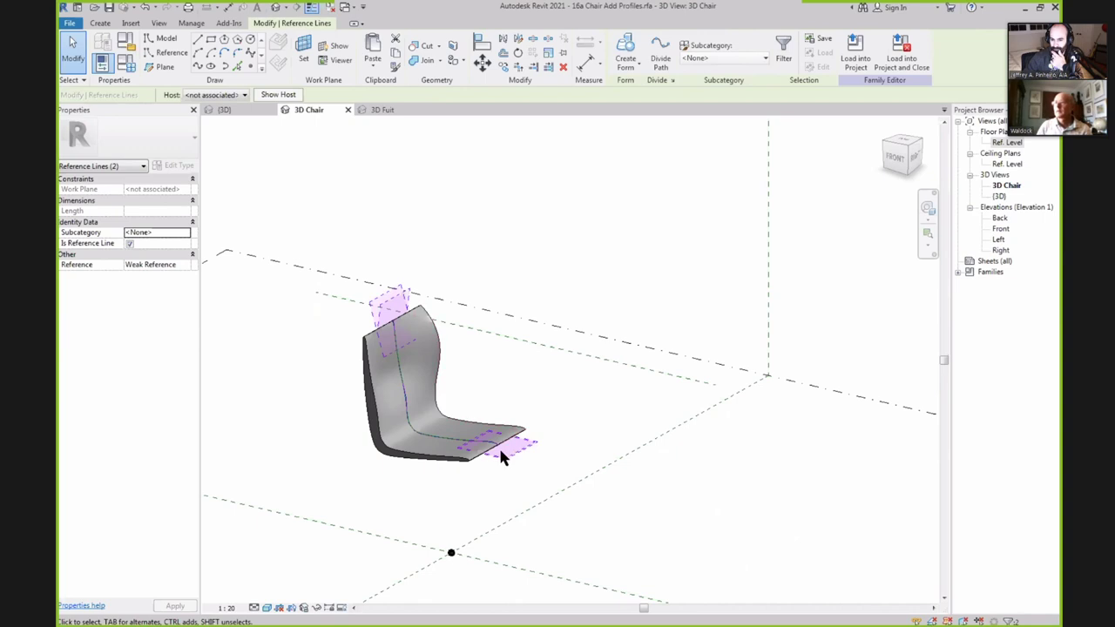
{"action": "left_click", "coordinate": [316, 608]}
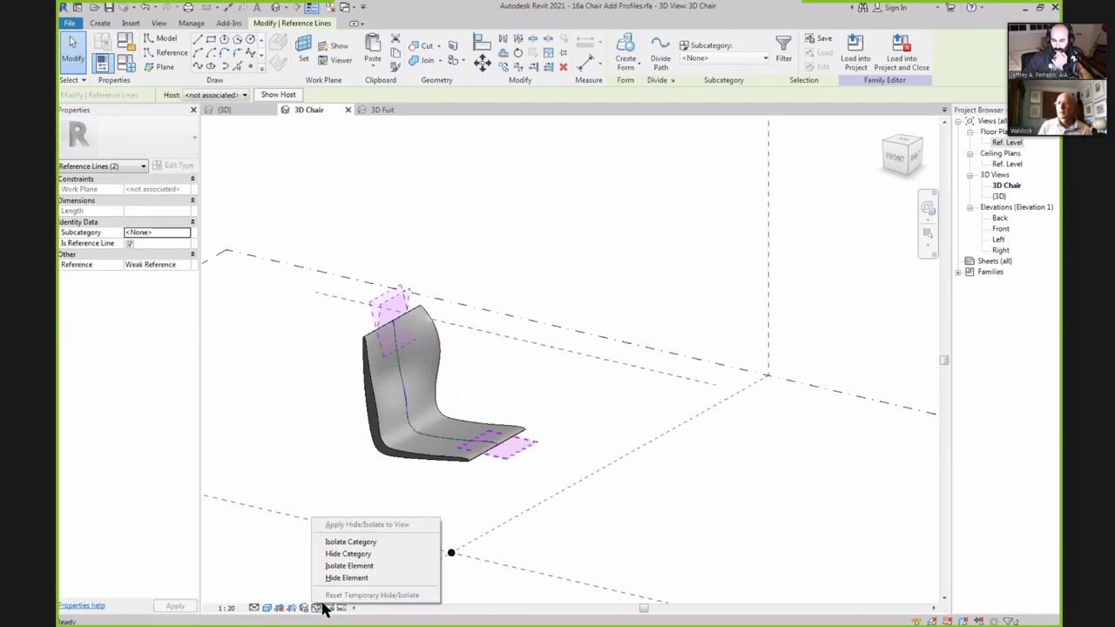
{"action": "left_click", "coordinate": [357, 568]}
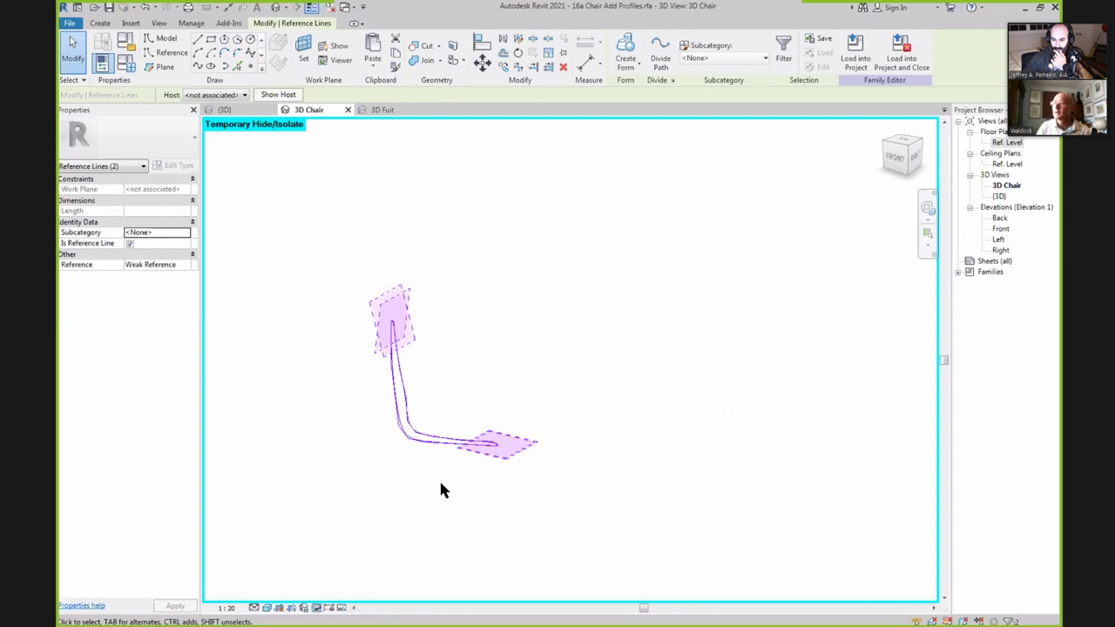
{"action": "left_click", "coordinate": [500, 442]}
{"action": "middle_click_drag", "start_coordinate": [501, 442], "coordinate": [485, 413], "text": "shift"}
{"action": "left_click", "coordinate": [475, 425]}
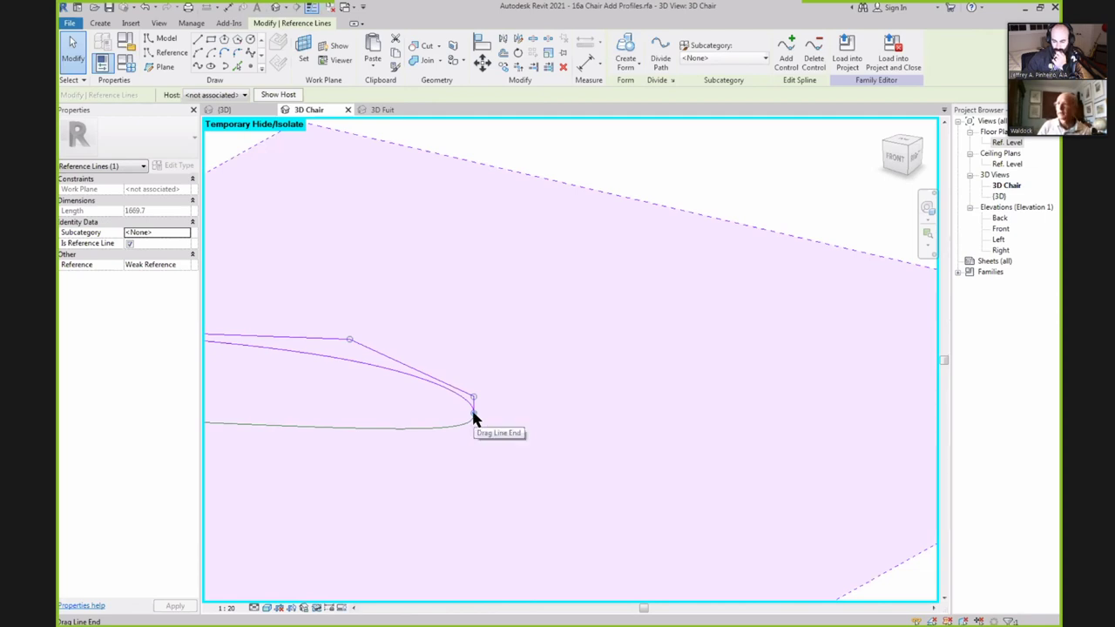
{"action": "left_click_drag", "start_coordinate": [473, 418], "coordinate": [614, 413]}
Extend the lower spline's front end forward so it meets the moved end of the upper spline, and clear the selection.
{"action": "left_click_drag", "start_coordinate": [528, 421], "coordinate": [480, 414]}
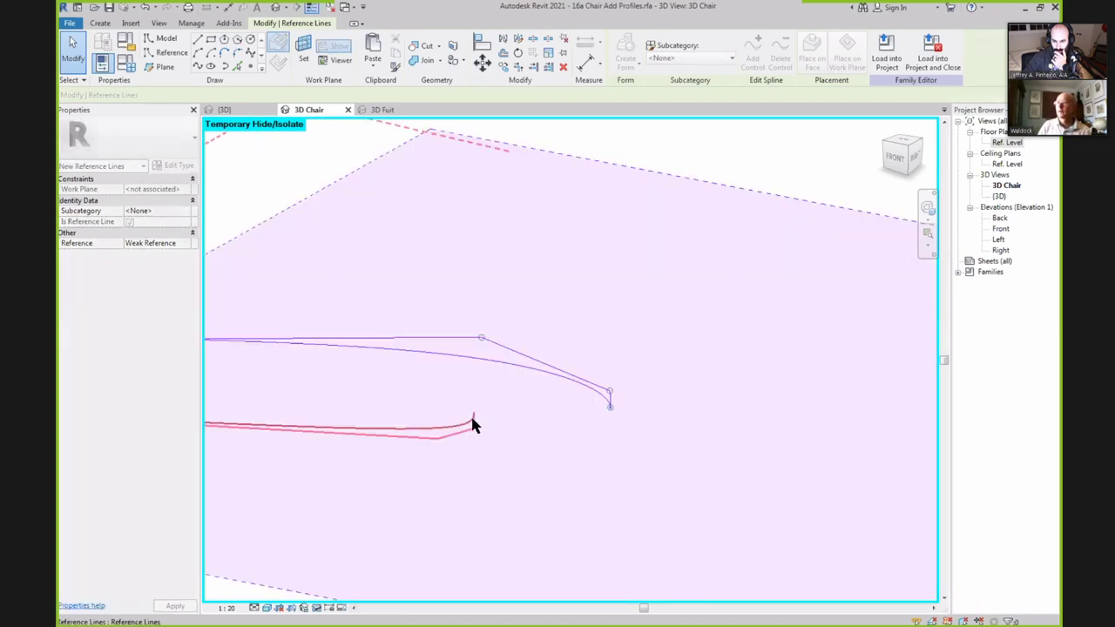
{"action": "left_click", "coordinate": [471, 413]}
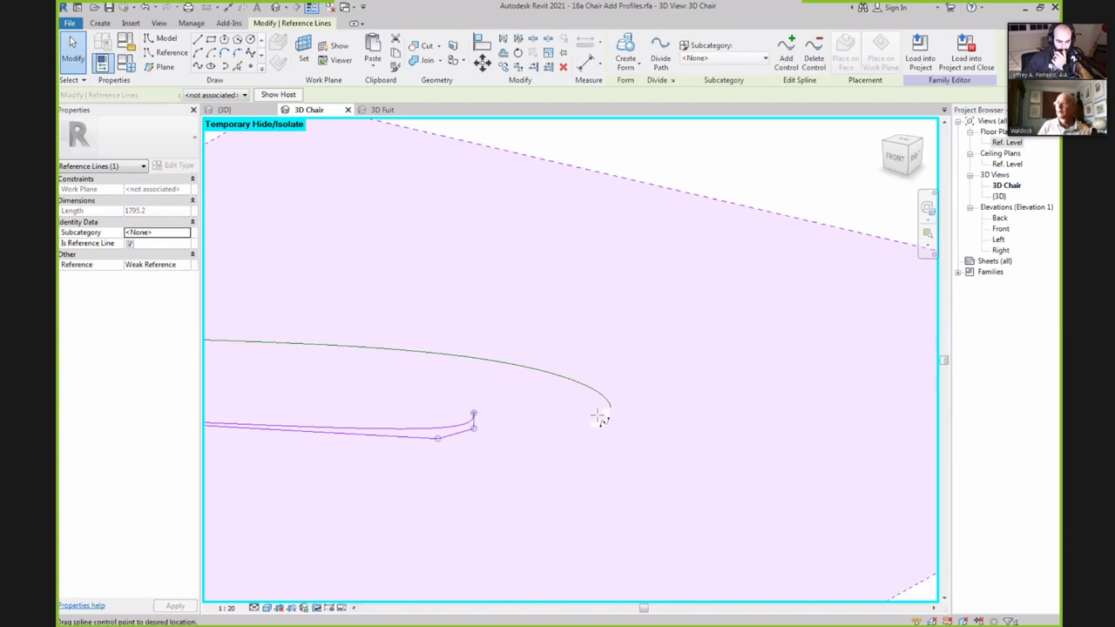
{"action": "key", "text": "Escape"}
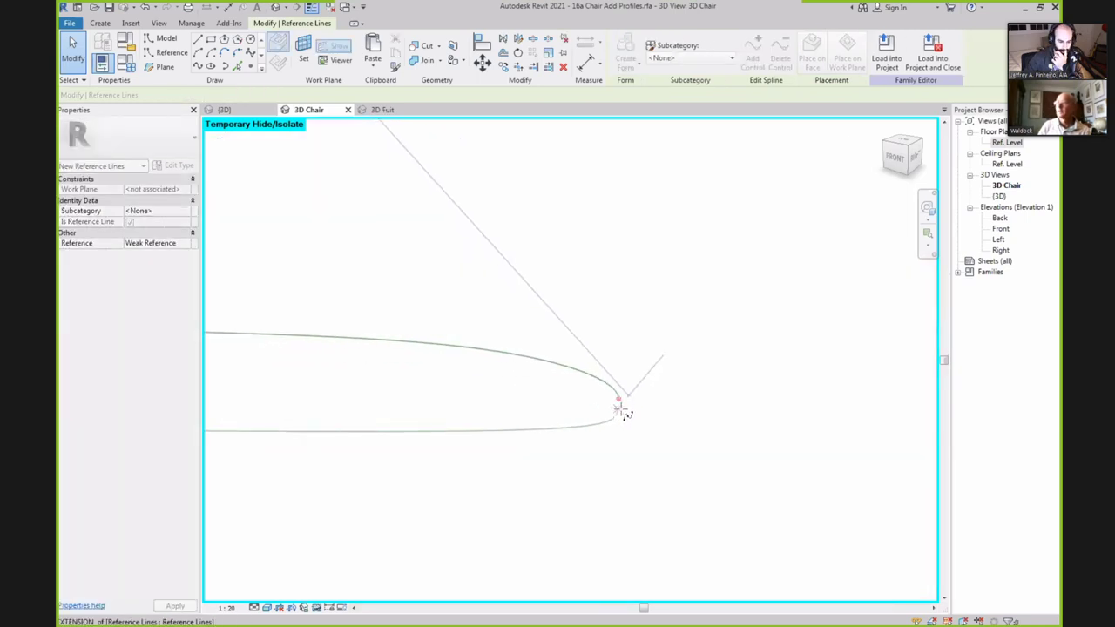
{"action": "left_click_drag", "start_coordinate": [622, 413], "coordinate": [618, 412]}
{"action": "key", "text": "Escape"}
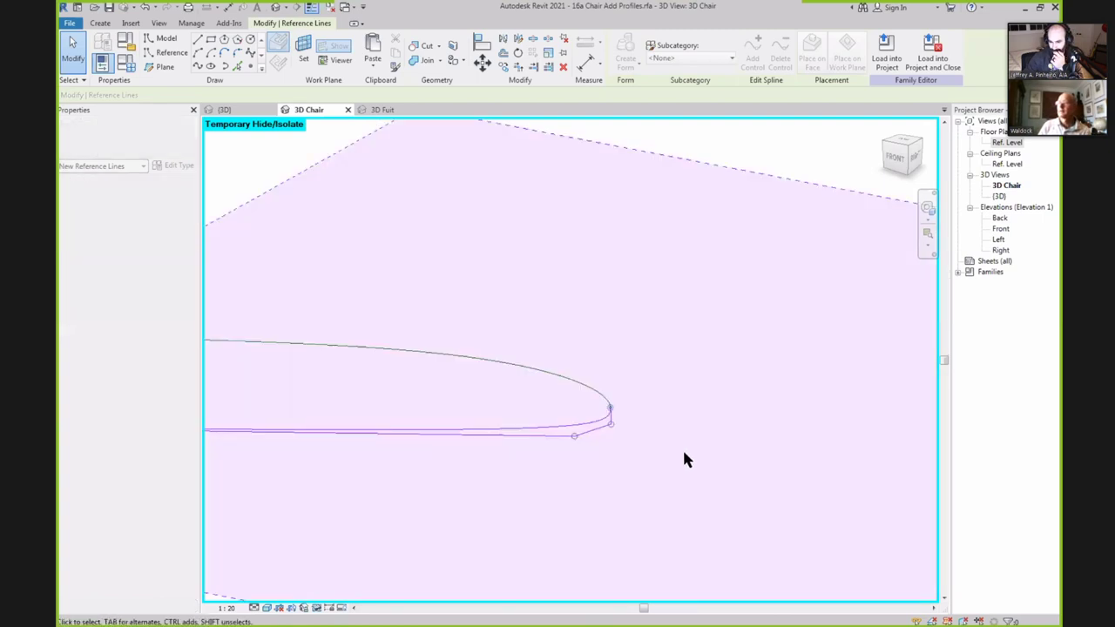
{"action": "key", "text": "Escape"}
{"action": "key", "text": "Escape"}
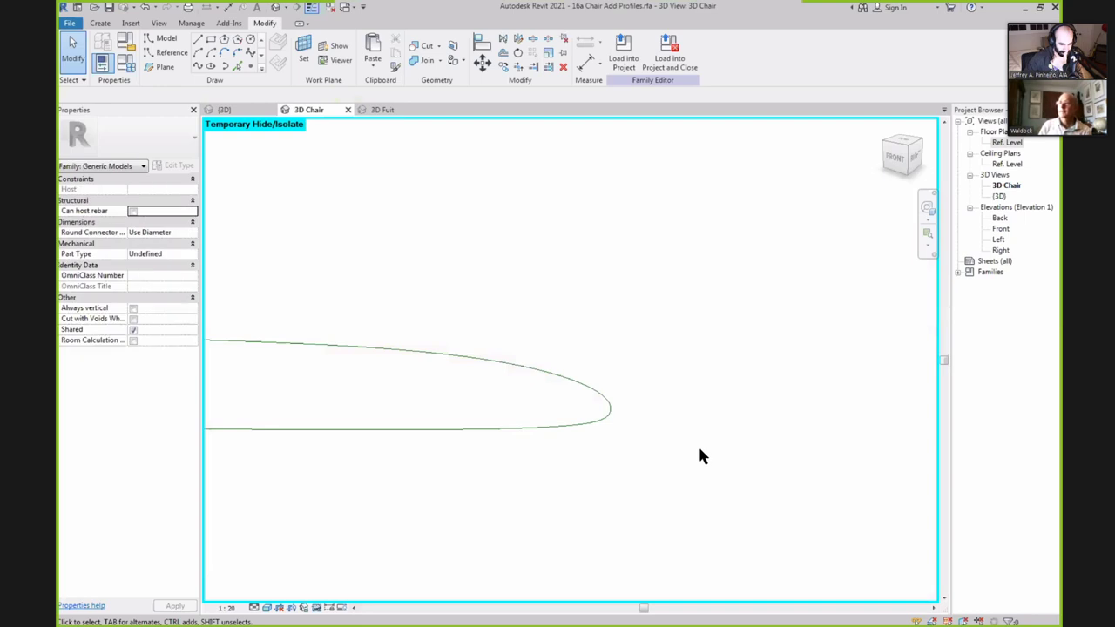
Reset the temporary isolation and inspect the extended splines against the chair form's front edge.
{"action": "scroll", "coordinate": [701, 457], "scroll_direction": "down", "scroll_amount": 2}
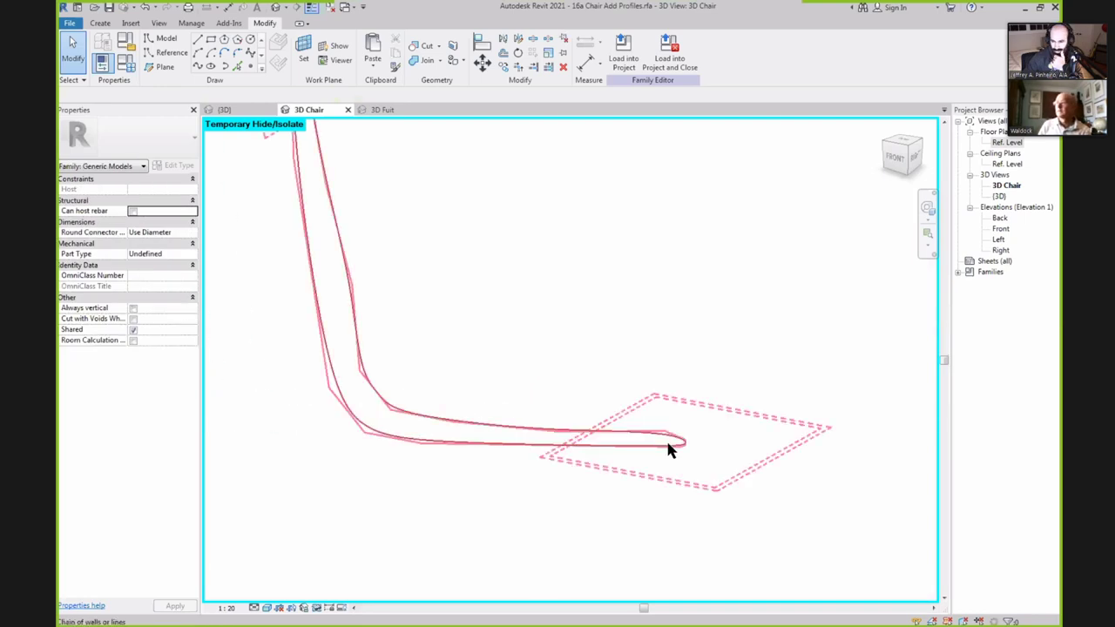
{"action": "scroll", "coordinate": [666, 446], "scroll_direction": "down", "scroll_amount": 3}
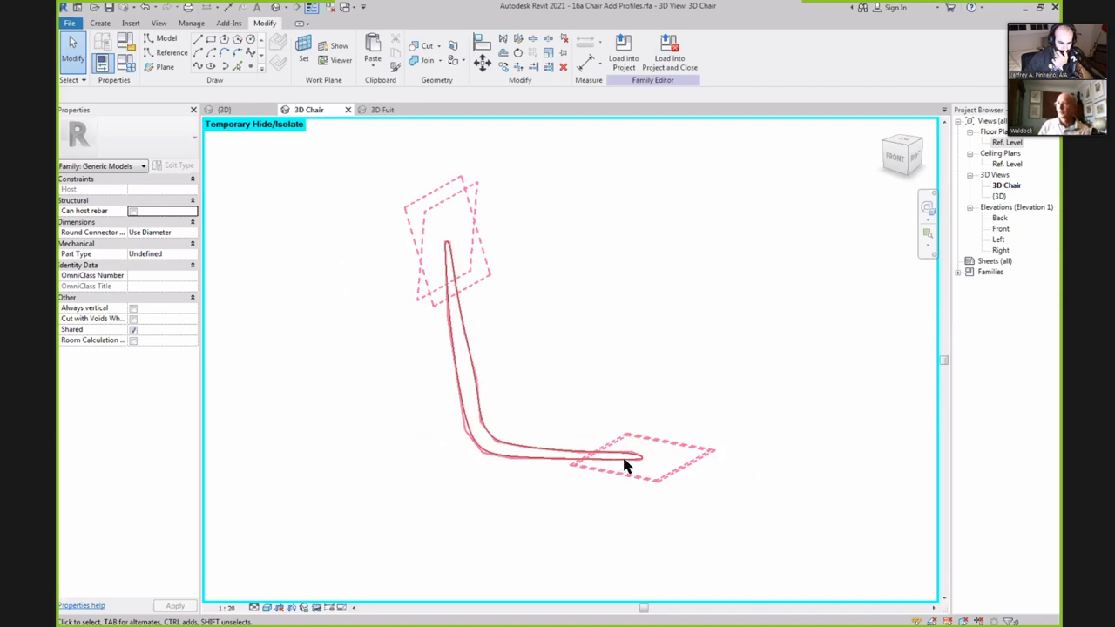
{"action": "left_click", "coordinate": [319, 607]}
{"action": "left_click", "coordinate": [357, 595]}
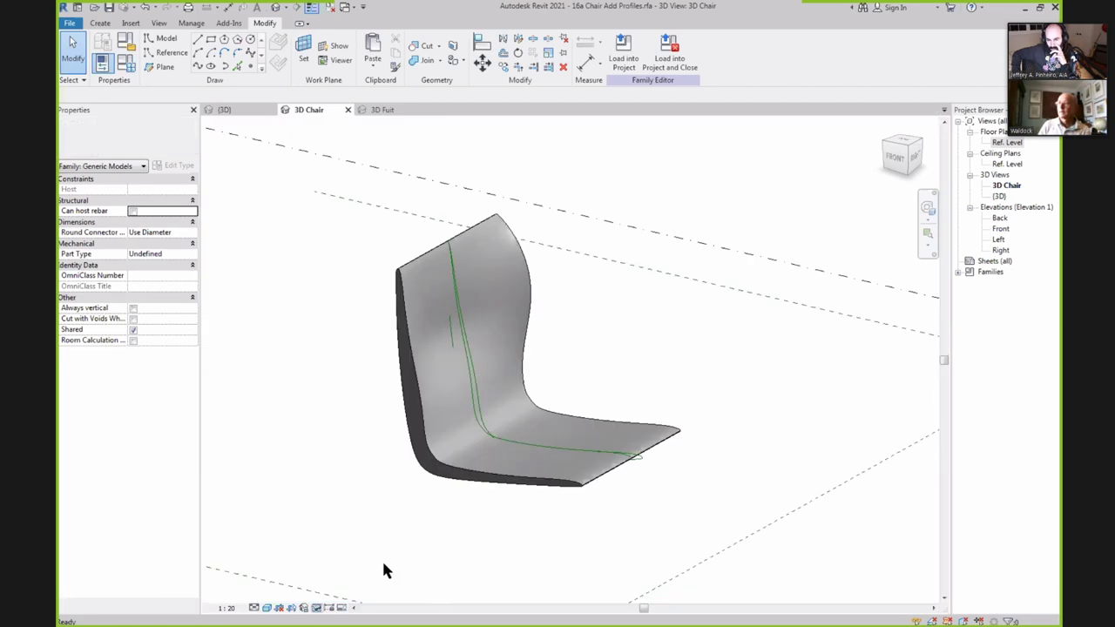
{"action": "scroll", "coordinate": [653, 470], "scroll_direction": "up", "scroll_amount": 5}
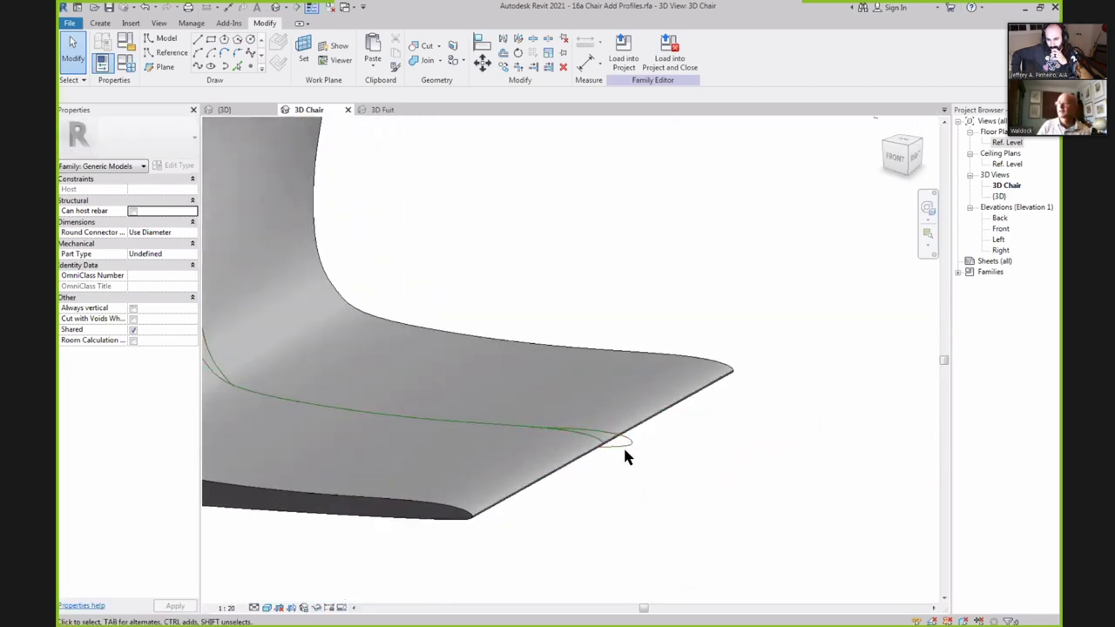
{"action": "left_click", "coordinate": [625, 440]}
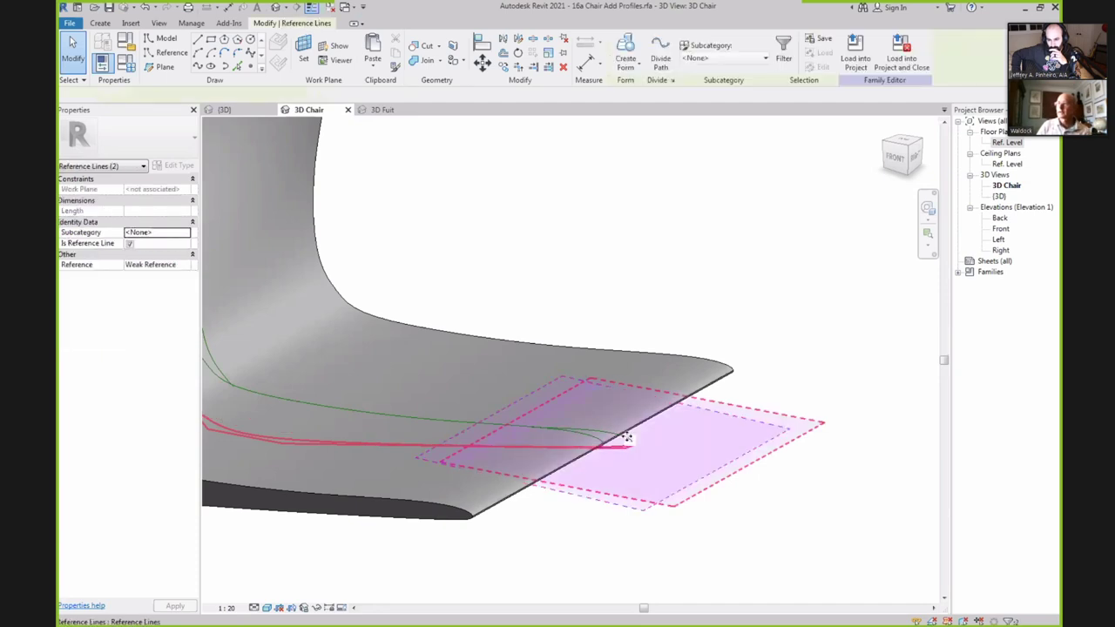
{"action": "scroll", "coordinate": [627, 437], "scroll_direction": "up", "scroll_amount": 2}
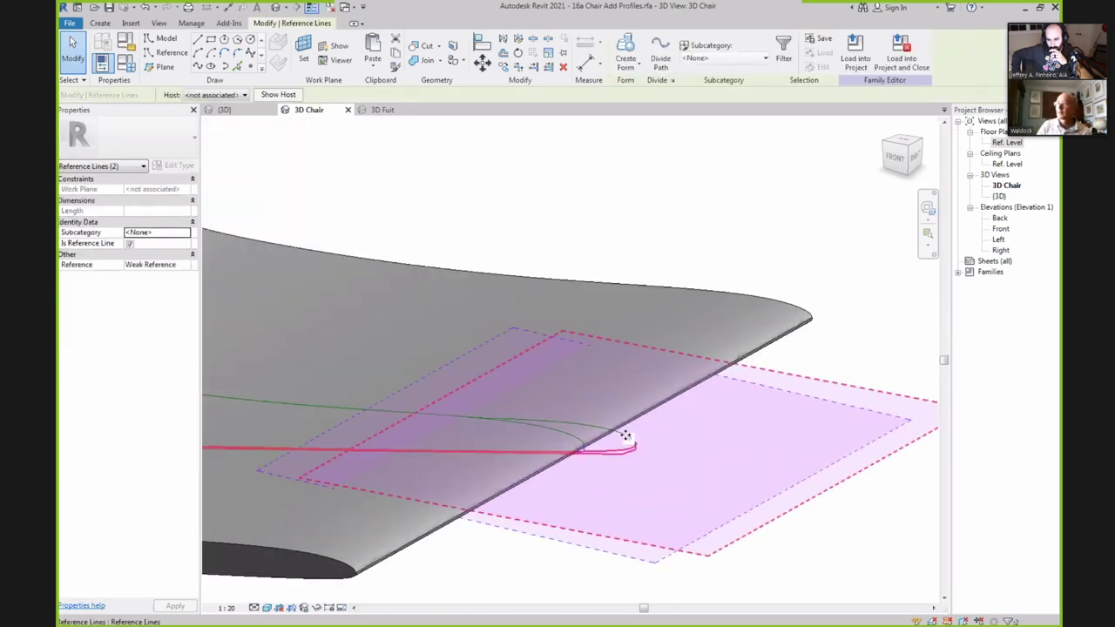
{"action": "key", "text": "Tab"}
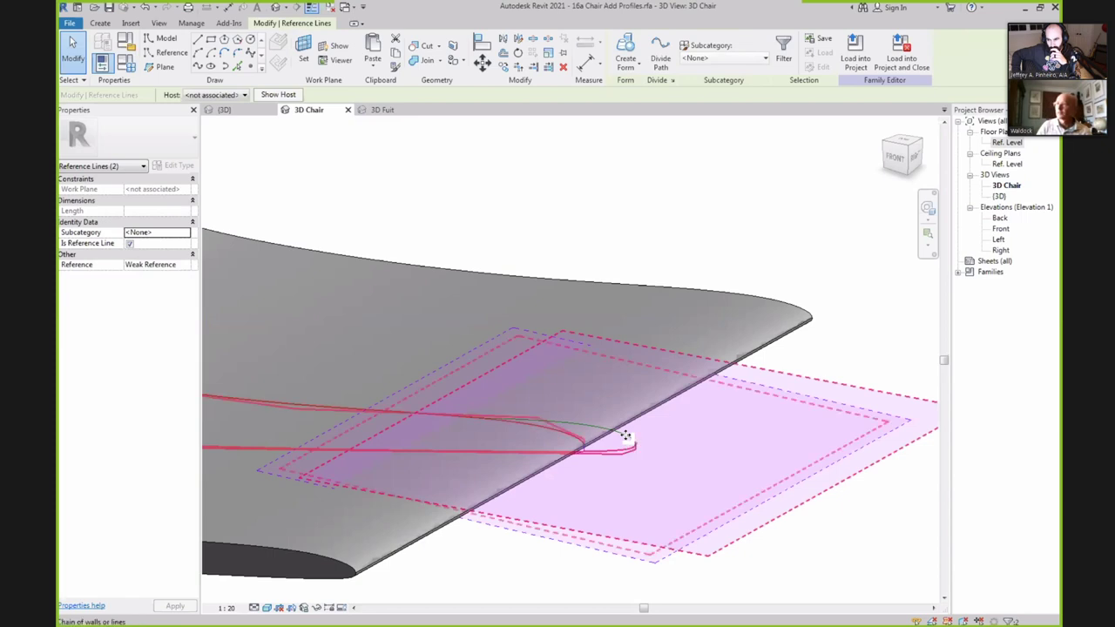
{"action": "scroll", "coordinate": [675, 440], "scroll_direction": "down", "scroll_amount": 4}
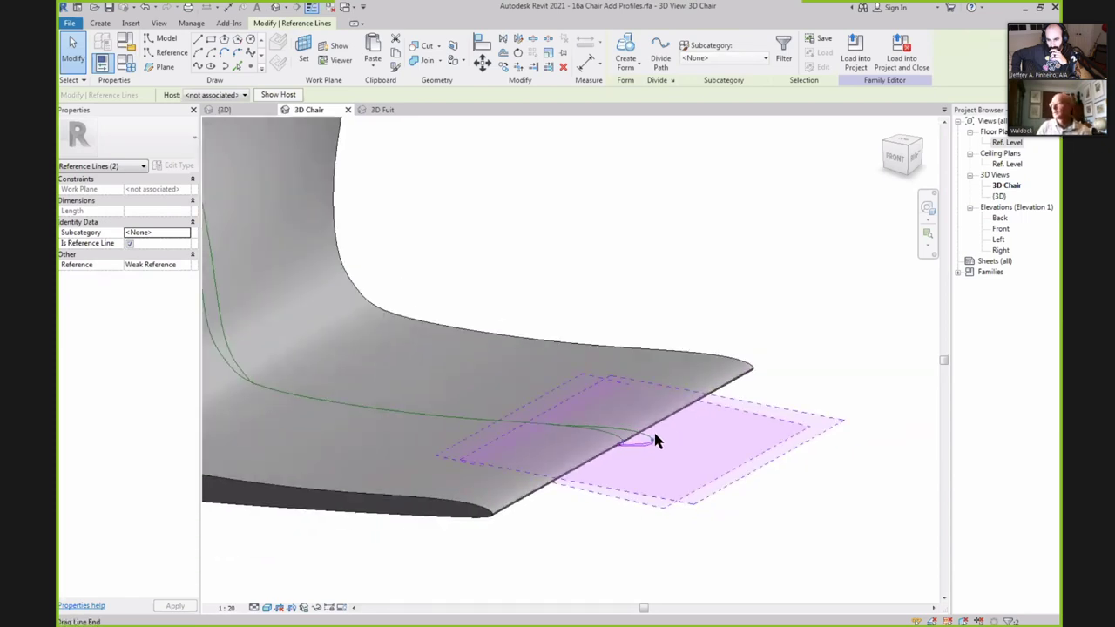
{"action": "left_click", "coordinate": [795, 302]}
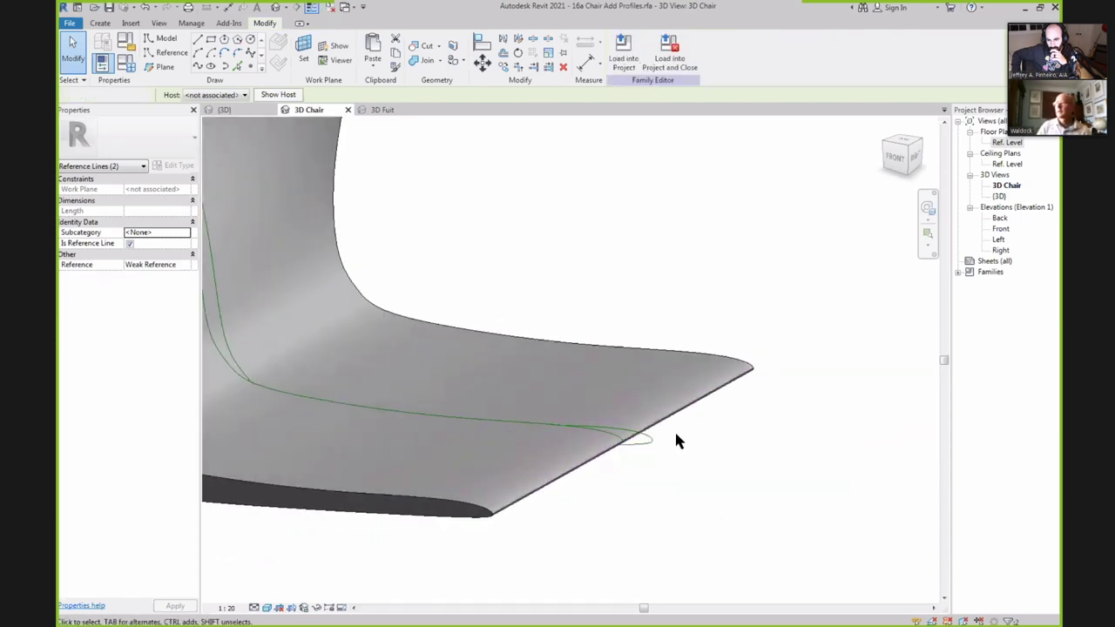
{"action": "key", "text": "Tab"}
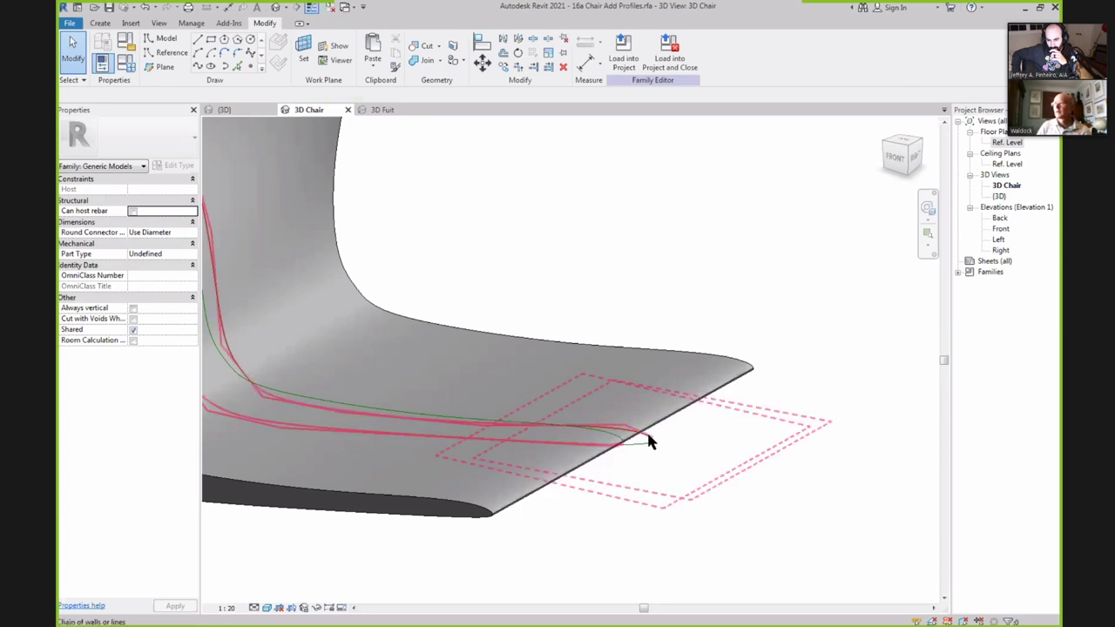
{"action": "left_click", "coordinate": [649, 442]}
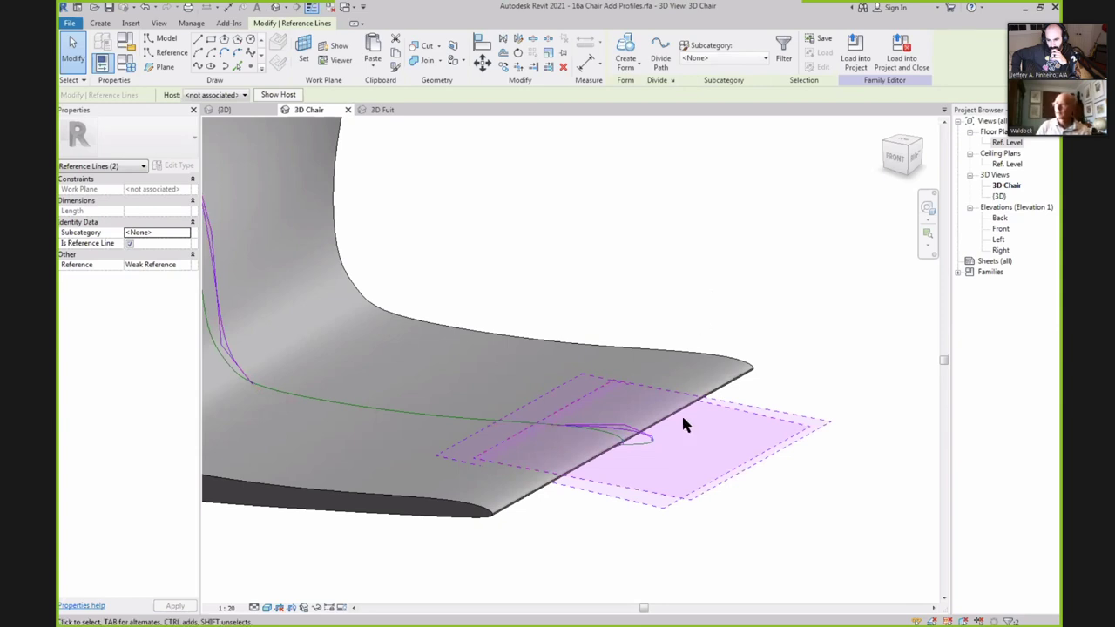
{"action": "key", "text": "Escape"}
{"action": "scroll", "coordinate": [665, 436], "scroll_direction": "up", "scroll_amount": 5}
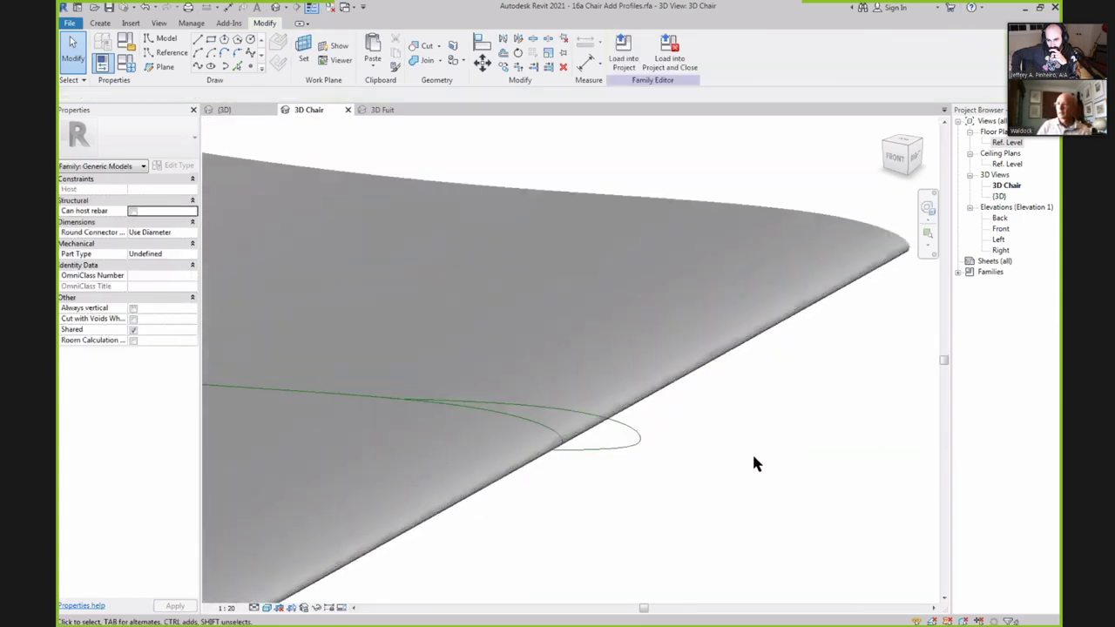
{"action": "scroll", "coordinate": [753, 455], "scroll_direction": "down", "scroll_amount": 5}
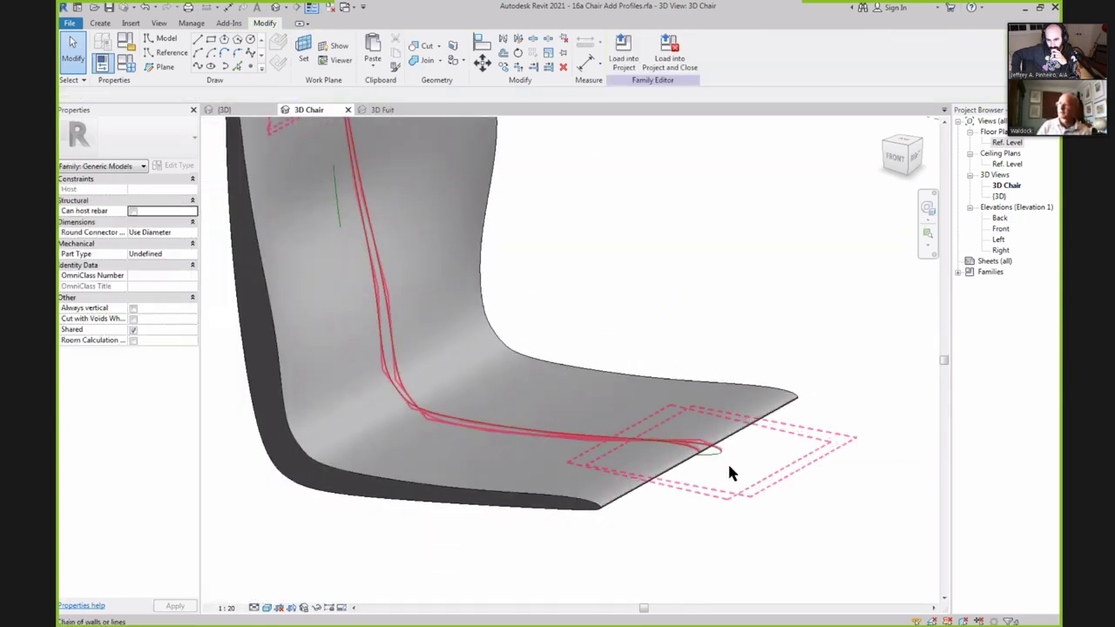
{"action": "left_click", "coordinate": [730, 471]}
{"action": "middle_click_drag", "start_coordinate": [729, 471], "coordinate": [436, 174], "text": "shift"}
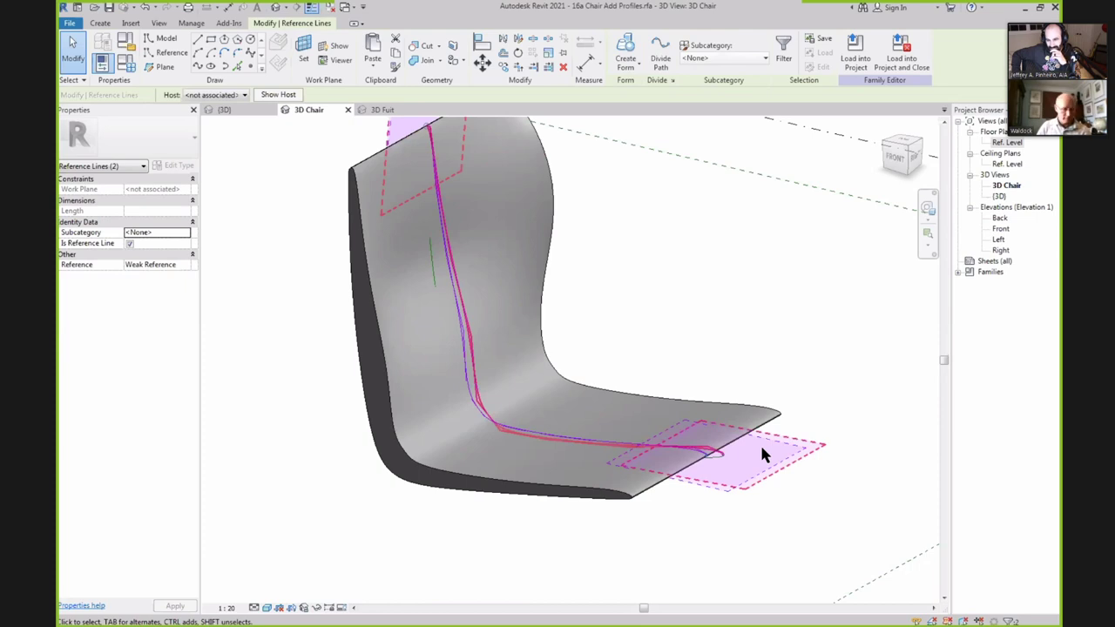
{"action": "scroll", "coordinate": [760, 449], "scroll_direction": "up", "scroll_amount": 3}
{"action": "key", "text": "Escape"}
Select only the upper and lower extended splines, not the original middle profile, and copy them to the clipboard.
{"action": "key", "text": "Tab"}
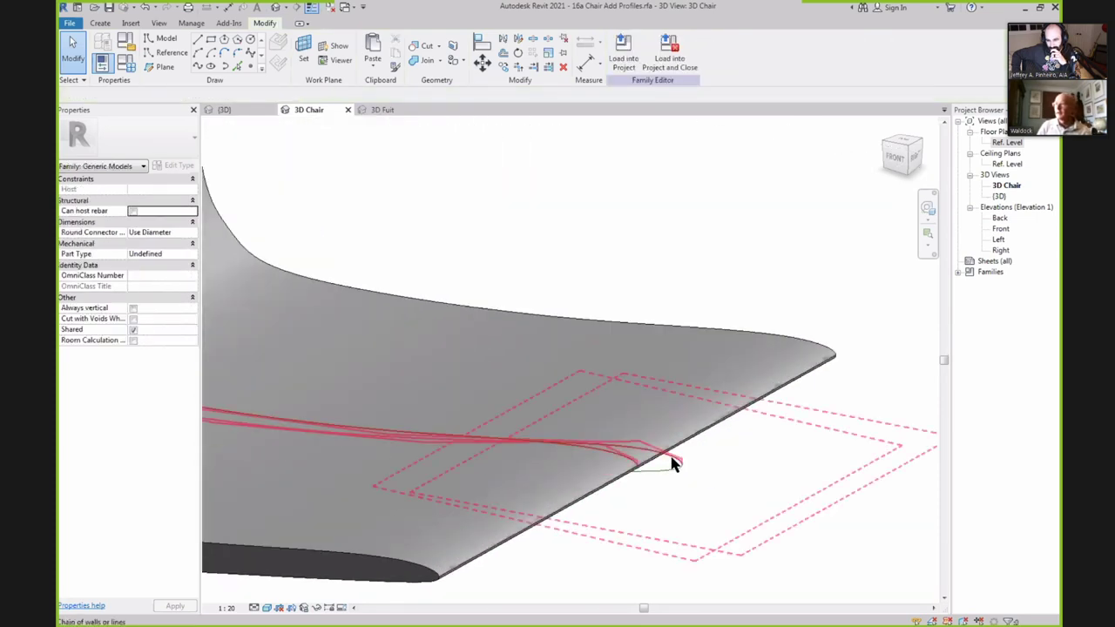
{"action": "scroll", "coordinate": [673, 463], "scroll_direction": "up", "scroll_amount": 3}
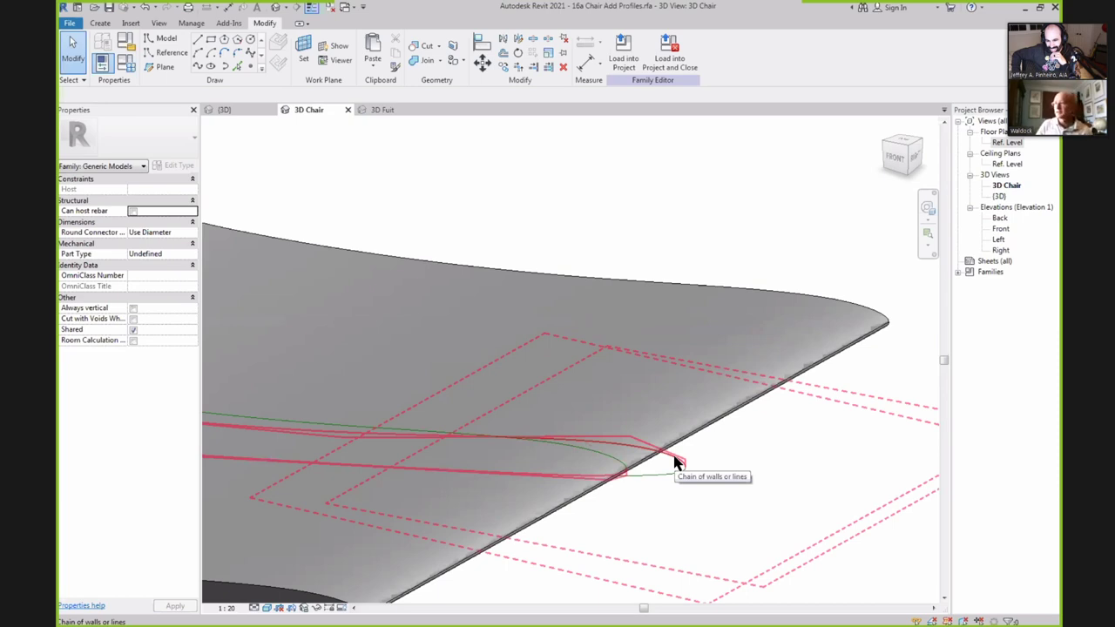
{"action": "key", "text": "Tab"}
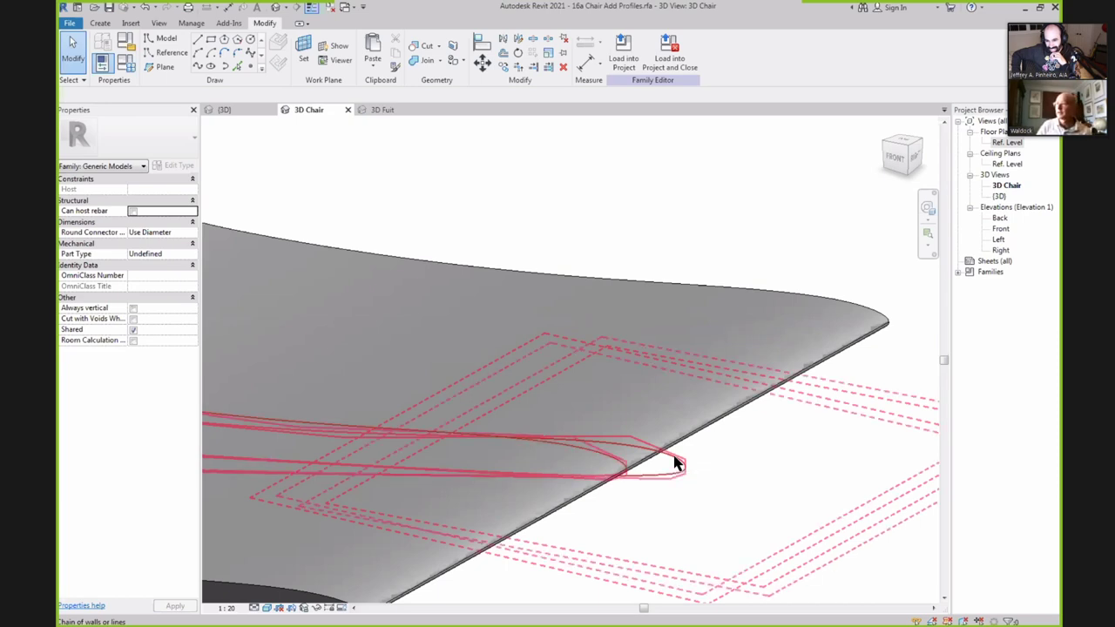
{"action": "key", "text": "Tab"}
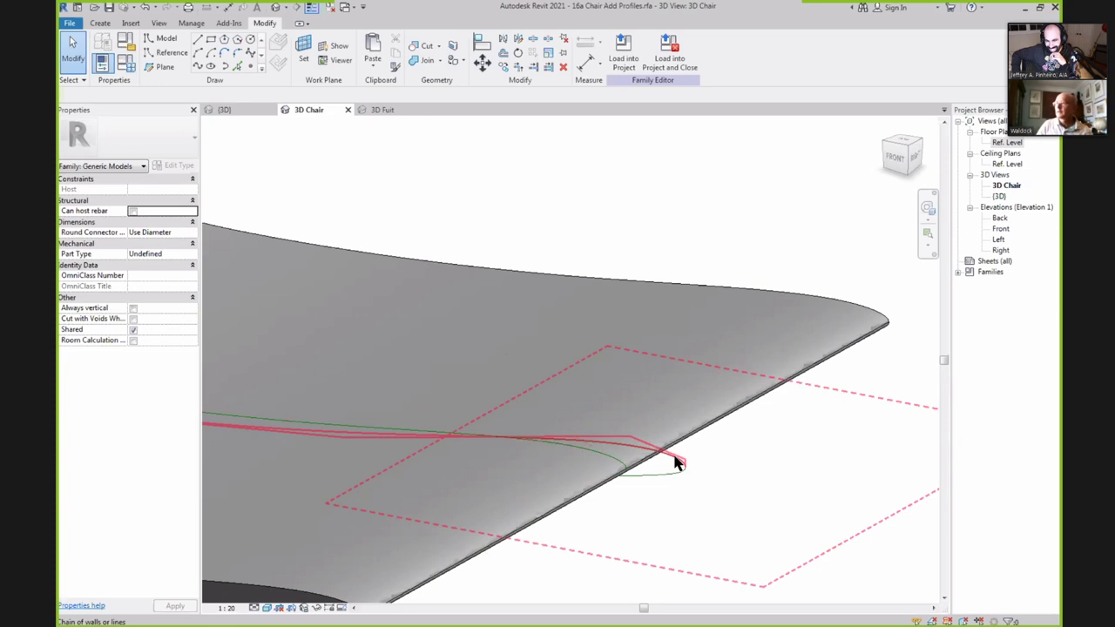
{"action": "left_click", "coordinate": [669, 469]}
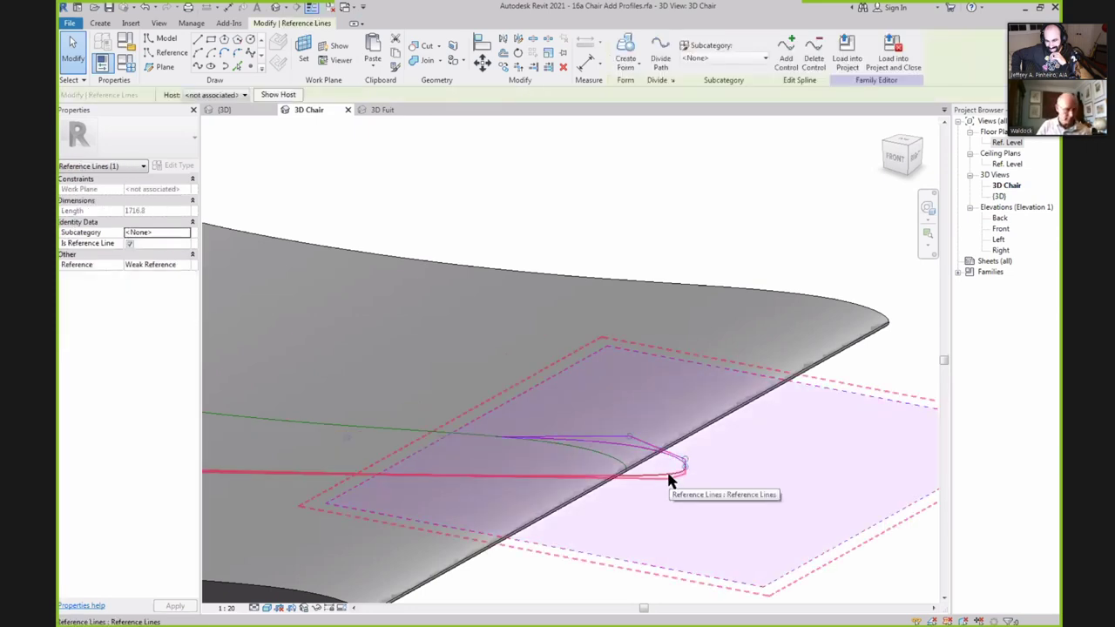
{"action": "key", "text": "Tab"}
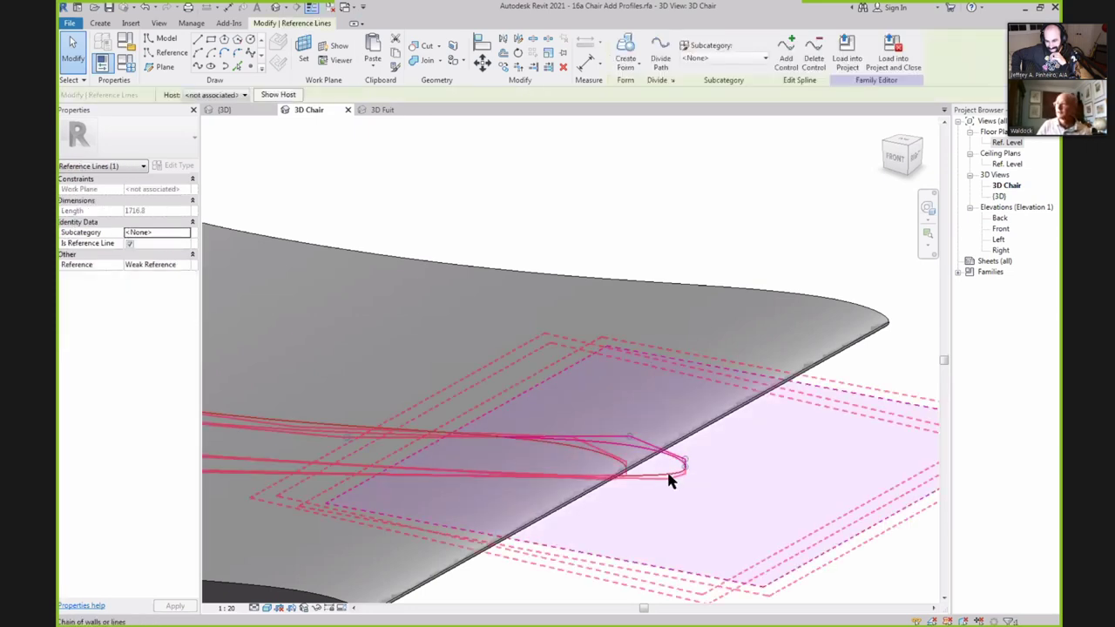
{"action": "key", "text": "Tab"}
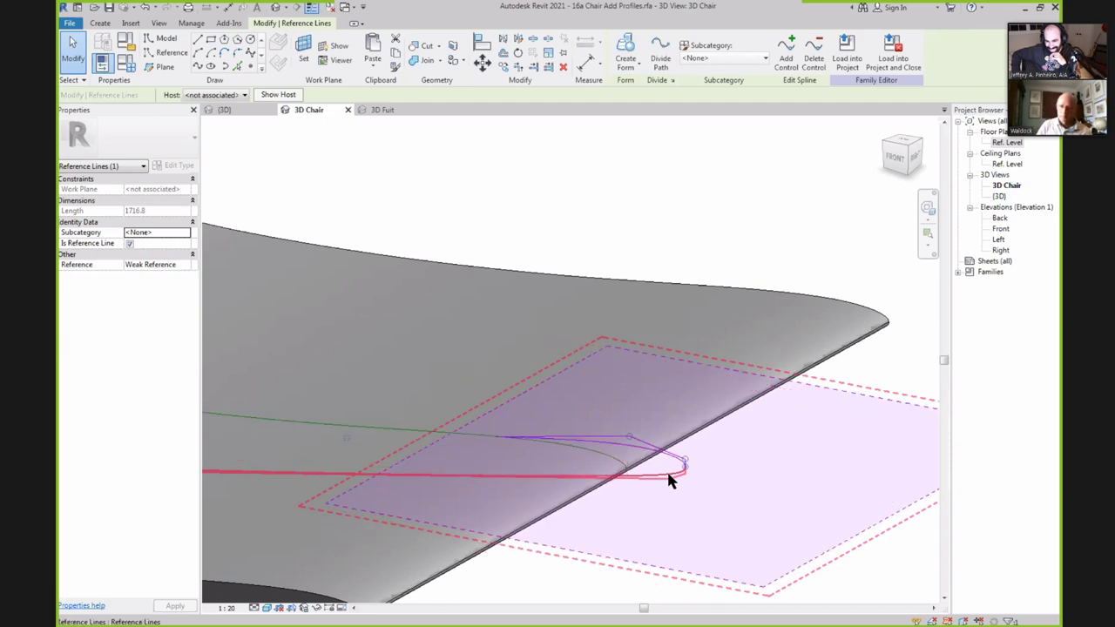
{"action": "left_click", "coordinate": [677, 486]}
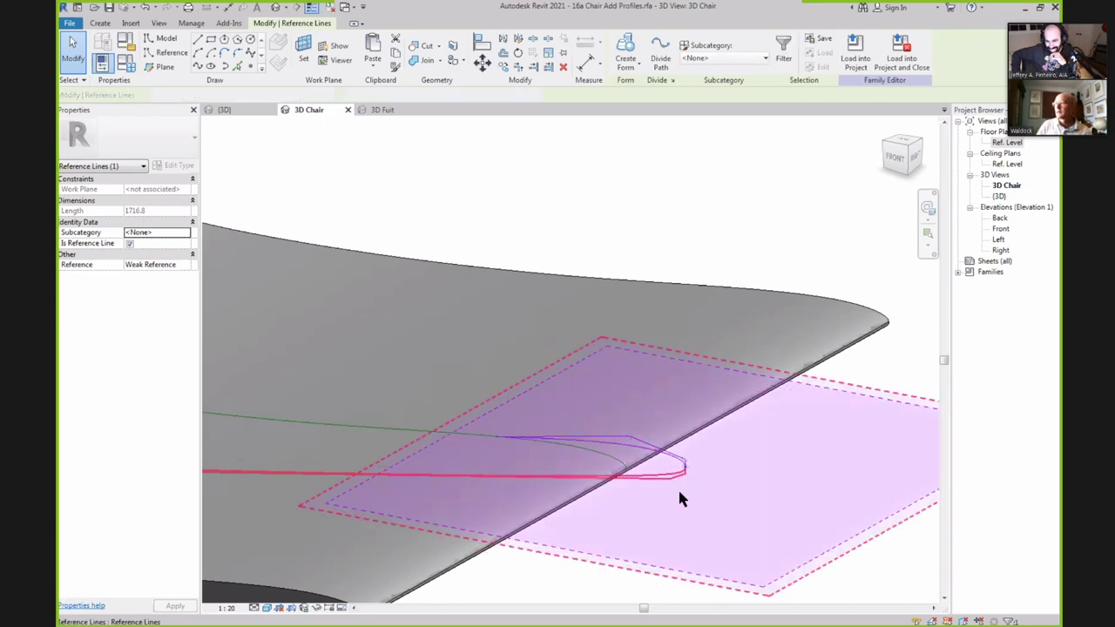
{"action": "scroll", "coordinate": [749, 511], "scroll_direction": "down", "scroll_amount": 4}
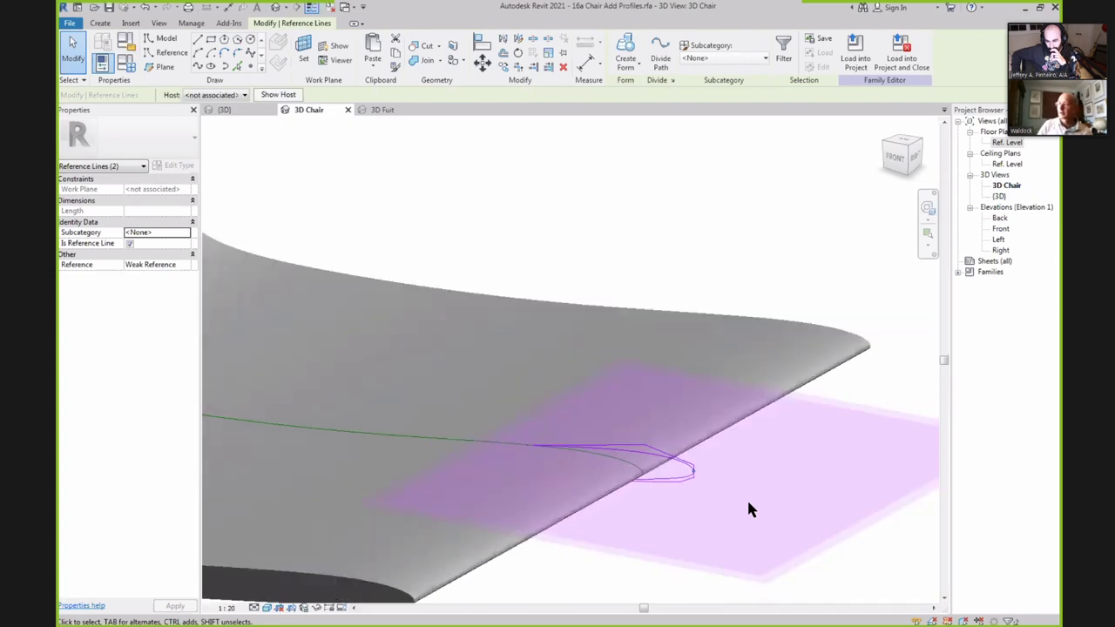
{"action": "scroll", "coordinate": [745, 510], "scroll_direction": "down", "scroll_amount": 2}
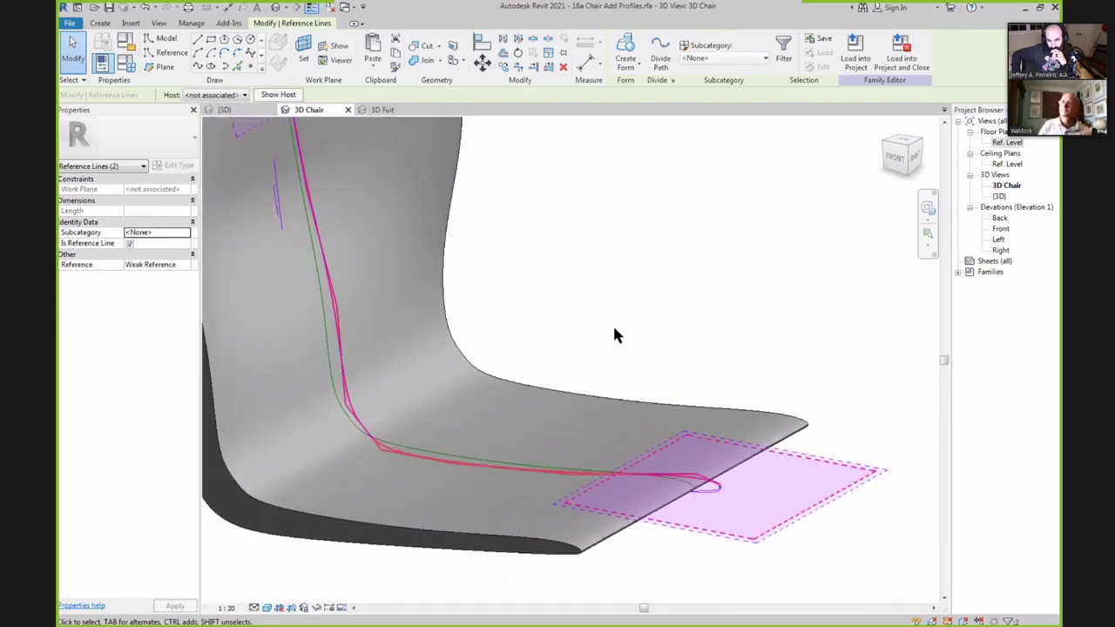
{"action": "mouse_move", "coordinate": [612, 323]}
{"action": "middle_mouse_down", "text": "shift"}
{"action": "mouse_move", "coordinate": [615, 341]}
{"action": "mouse_move", "coordinate": [602, 328]}
{"action": "middle_mouse_up", "text": "shift"}
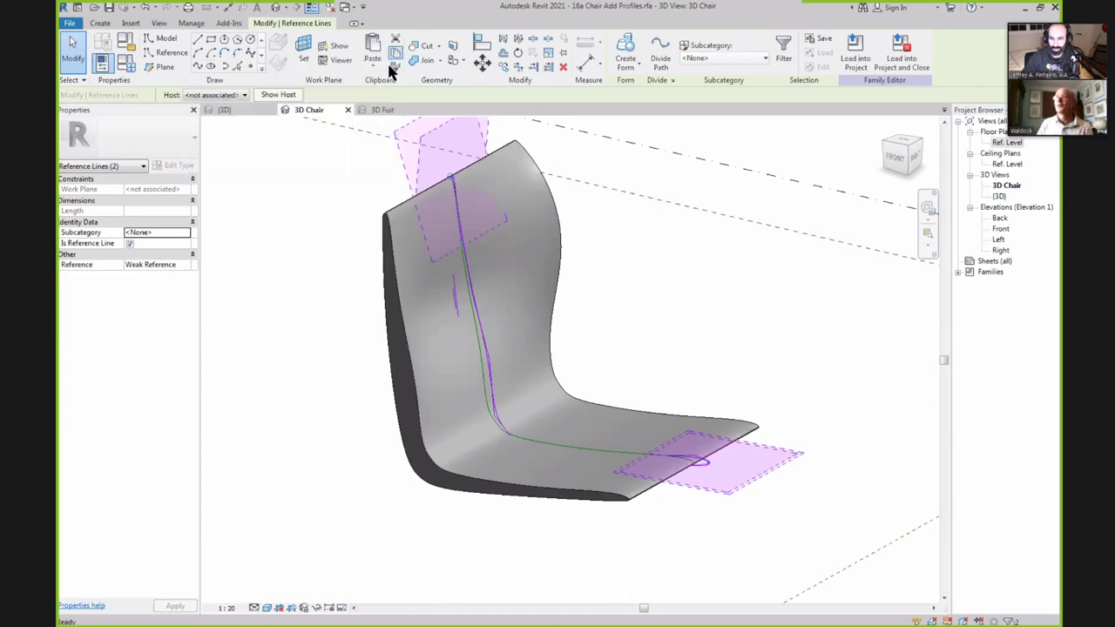
{"action": "left_click", "coordinate": [610, 430]}
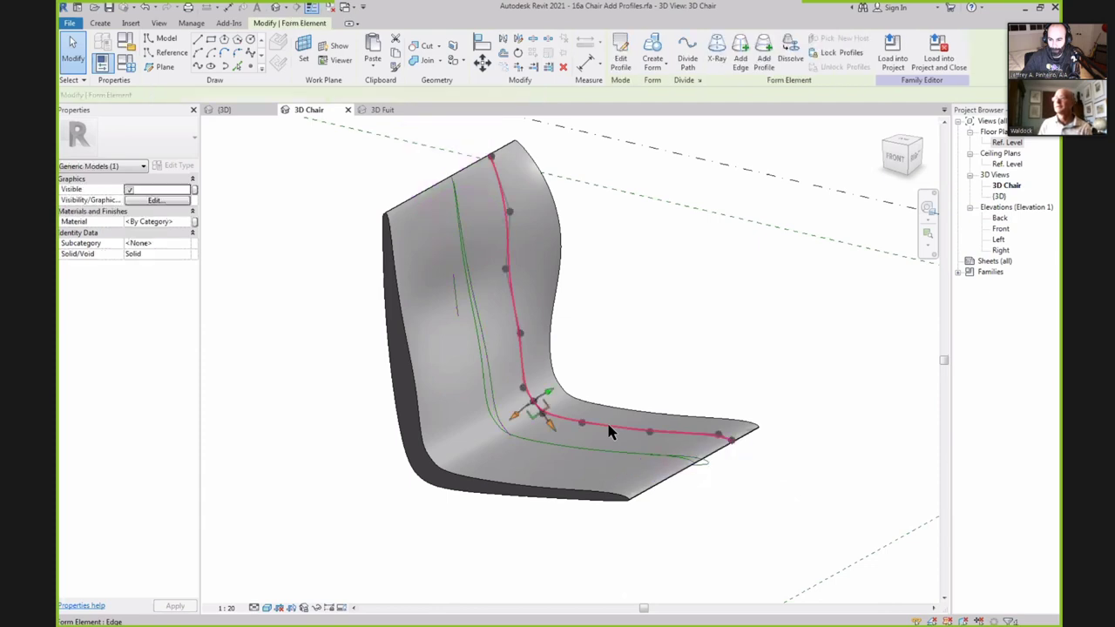
{"action": "left_click", "coordinate": [621, 45]}
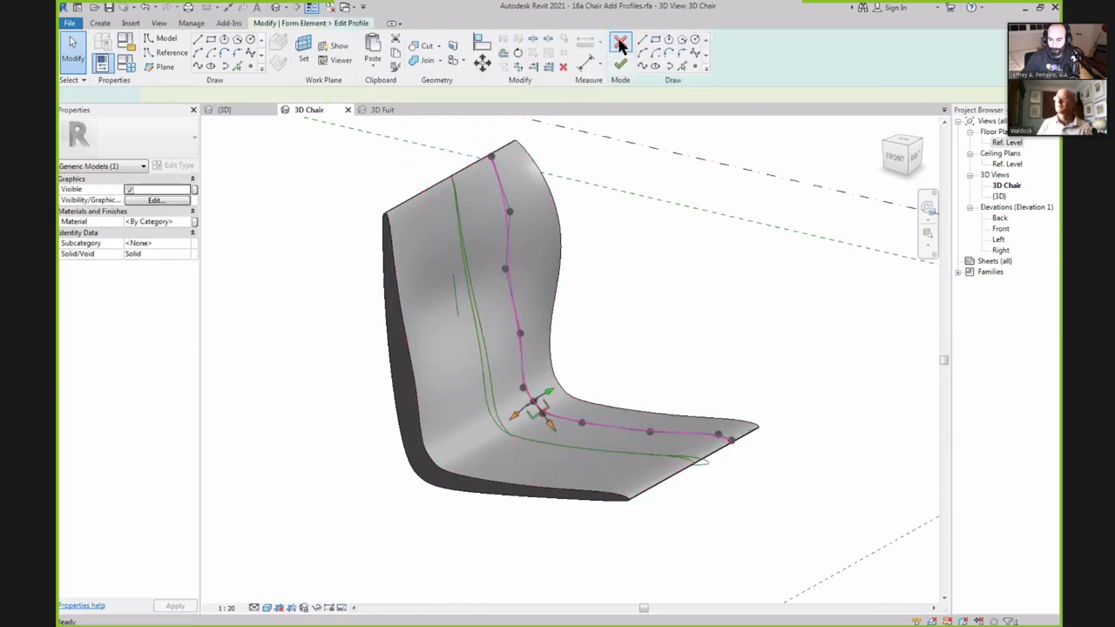
{"action": "left_click", "coordinate": [620, 64]}
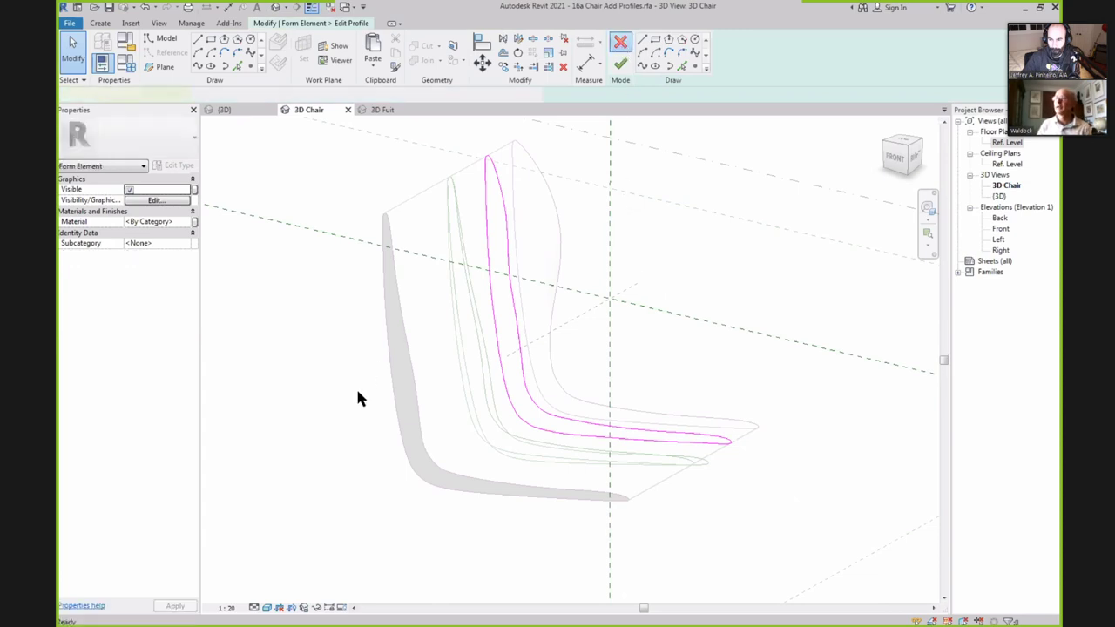
{"action": "key", "text": "Escape"}
Try to replace the chair form's near side profile by deleting its curves and pasting the copied splines aligned to the selected level.
{"action": "left_click", "coordinate": [411, 362]}
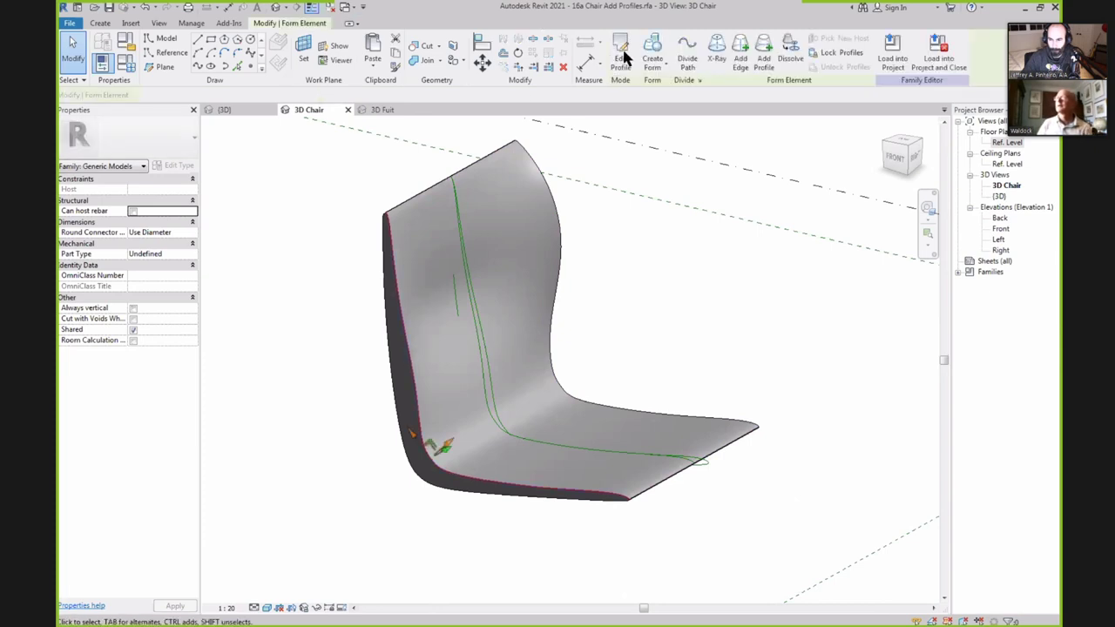
{"action": "mouse_move", "coordinate": [327, 203]}
{"action": "left_mouse_down"}
{"action": "mouse_move", "coordinate": [616, 523]}
{"action": "mouse_move", "coordinate": [659, 547]}
{"action": "left_mouse_up"}
{"action": "key", "text": "Escape"}
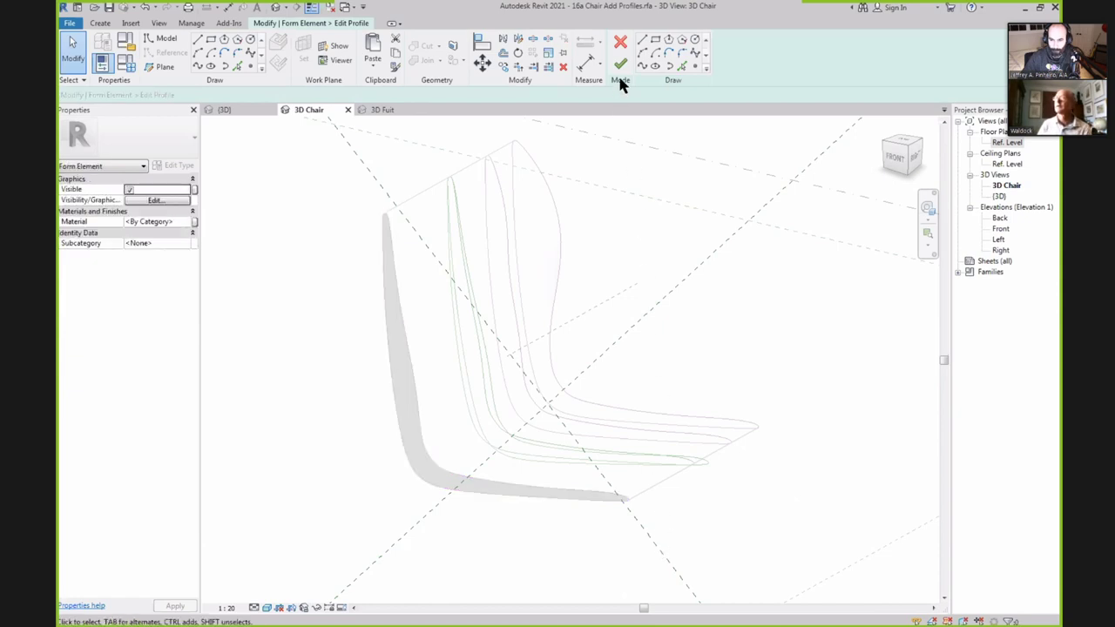
{"action": "left_click", "coordinate": [373, 66]}
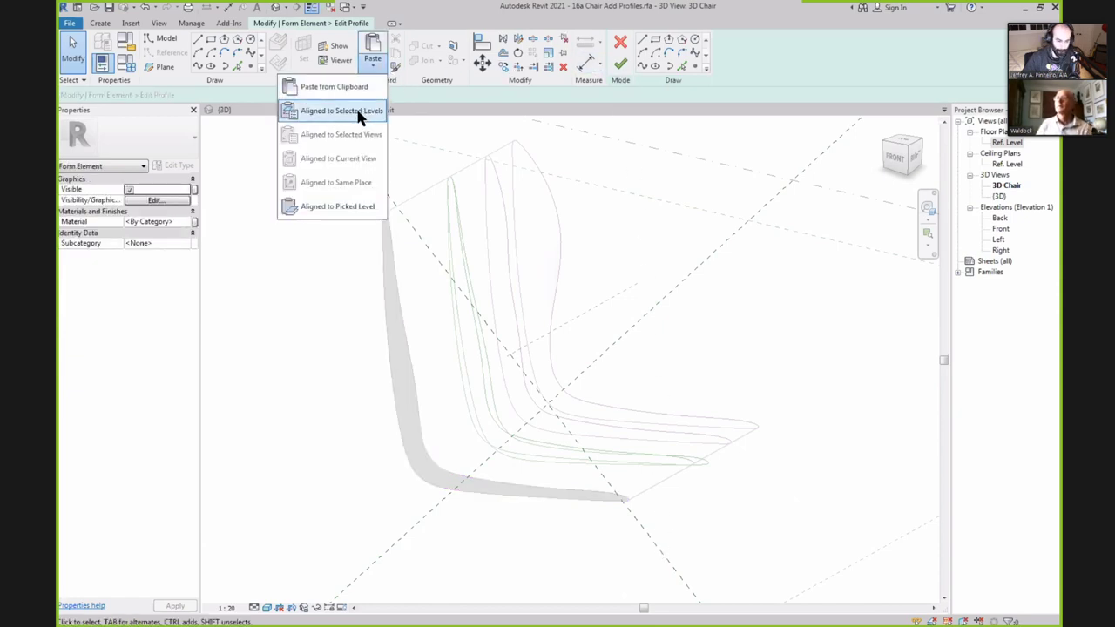
{"action": "left_click", "coordinate": [362, 111]}
{"action": "left_click", "coordinate": [552, 390]}
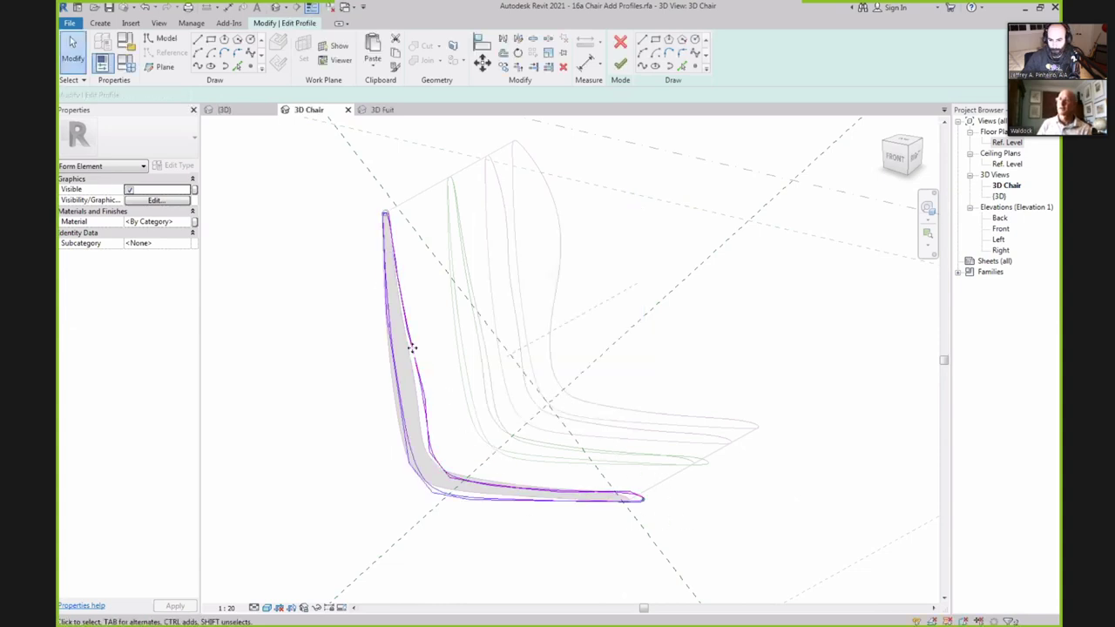
{"action": "left_click", "coordinate": [385, 219]}
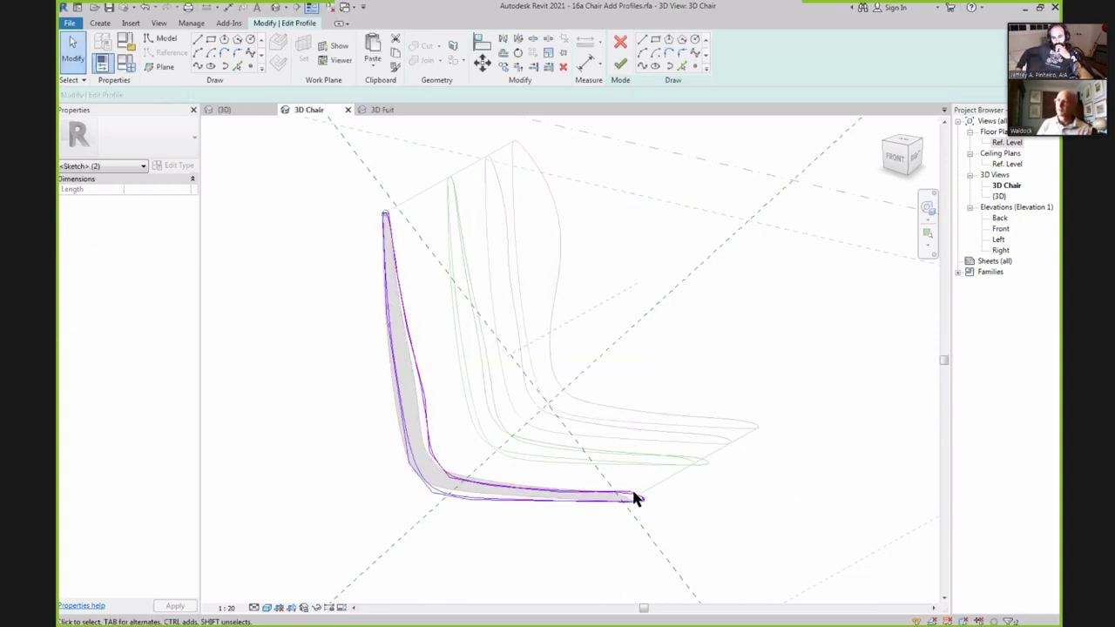
{"action": "scroll", "coordinate": [645, 510], "scroll_direction": "up", "scroll_amount": 3}
{"action": "scroll", "coordinate": [645, 516], "scroll_direction": "up", "scroll_amount": 2}
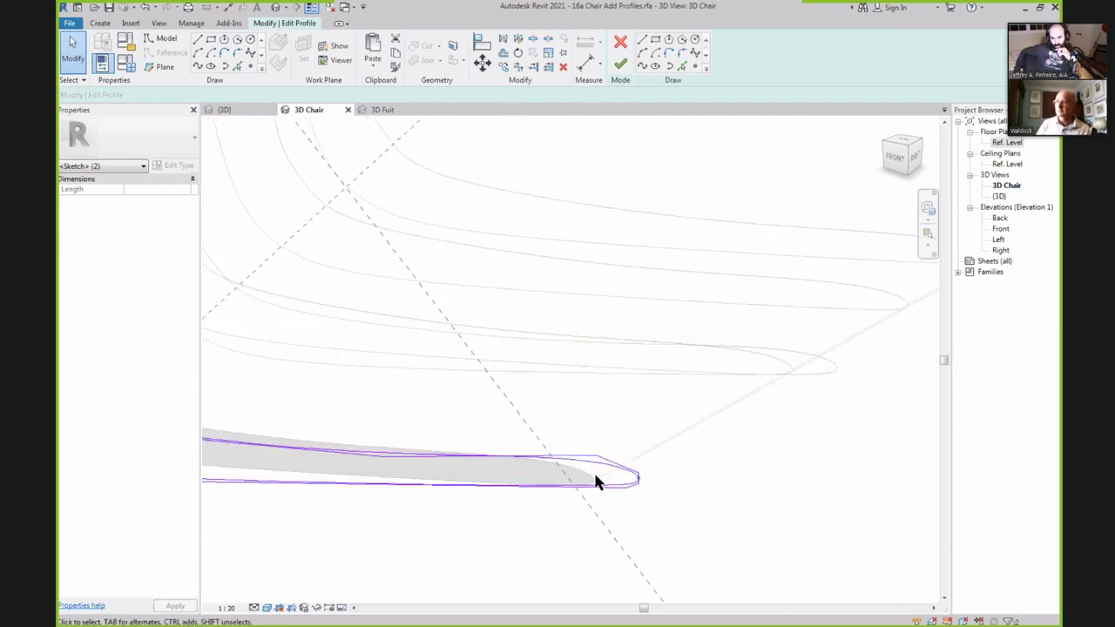
{"action": "scroll", "coordinate": [662, 465], "scroll_direction": "down", "scroll_amount": 3}
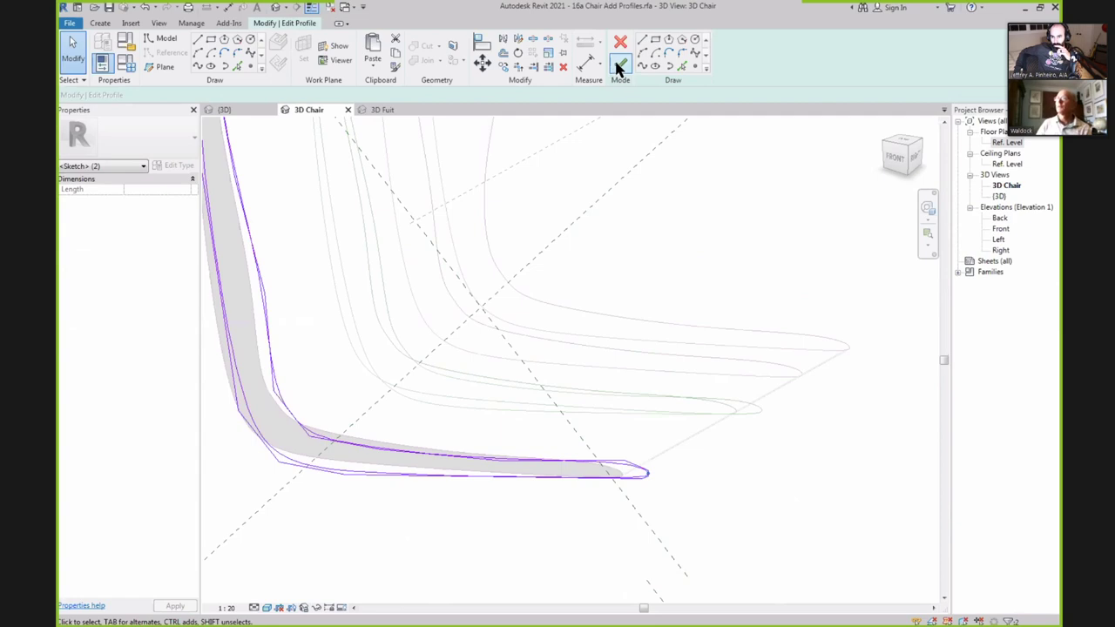
Try to finish the edited side profile with the pasted splines, and discard the sketch edits to the form element.
{"action": "left_click", "coordinate": [619, 67]}
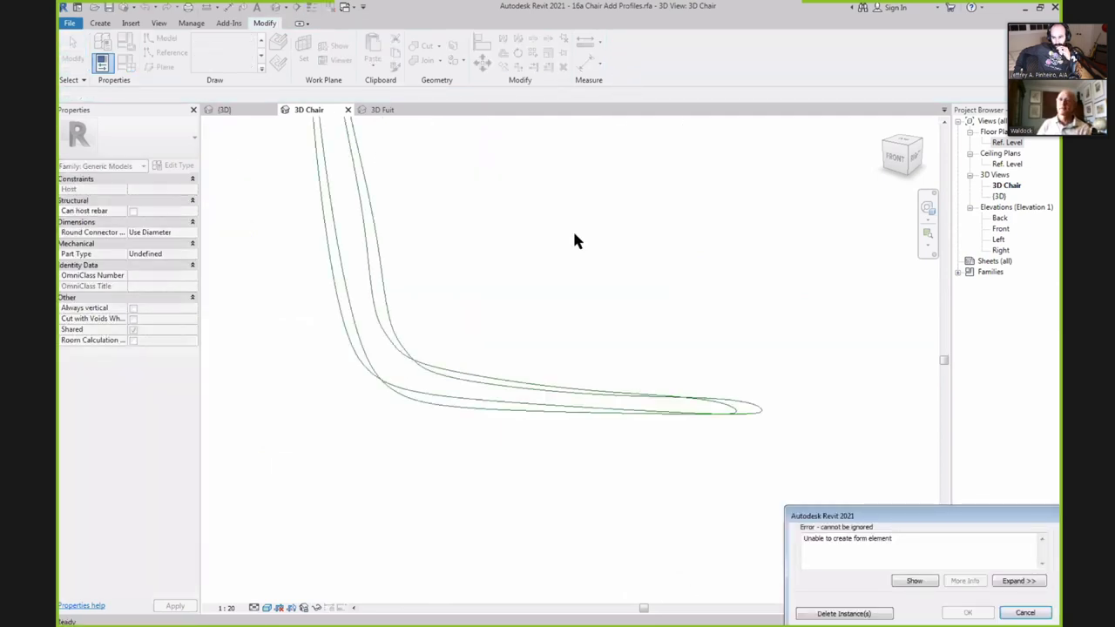
{"action": "left_click", "coordinate": [1024, 613]}
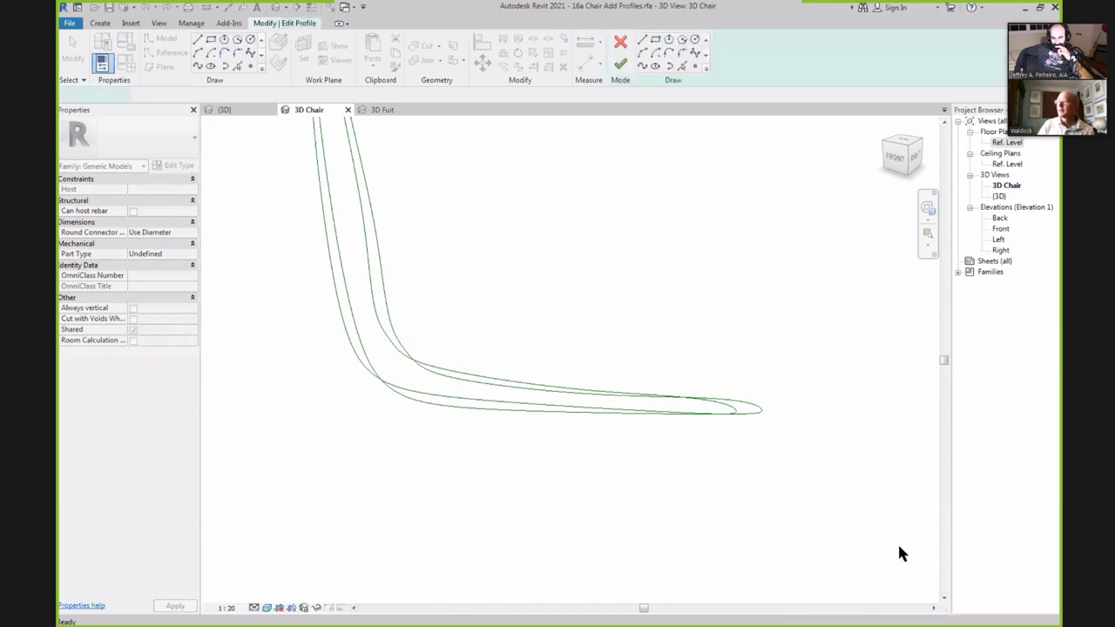
{"action": "scroll", "coordinate": [704, 433], "scroll_direction": "down", "scroll_amount": 3}
{"action": "middle_click_drag", "start_coordinate": [679, 392], "coordinate": [652, 136], "text": "shift"}
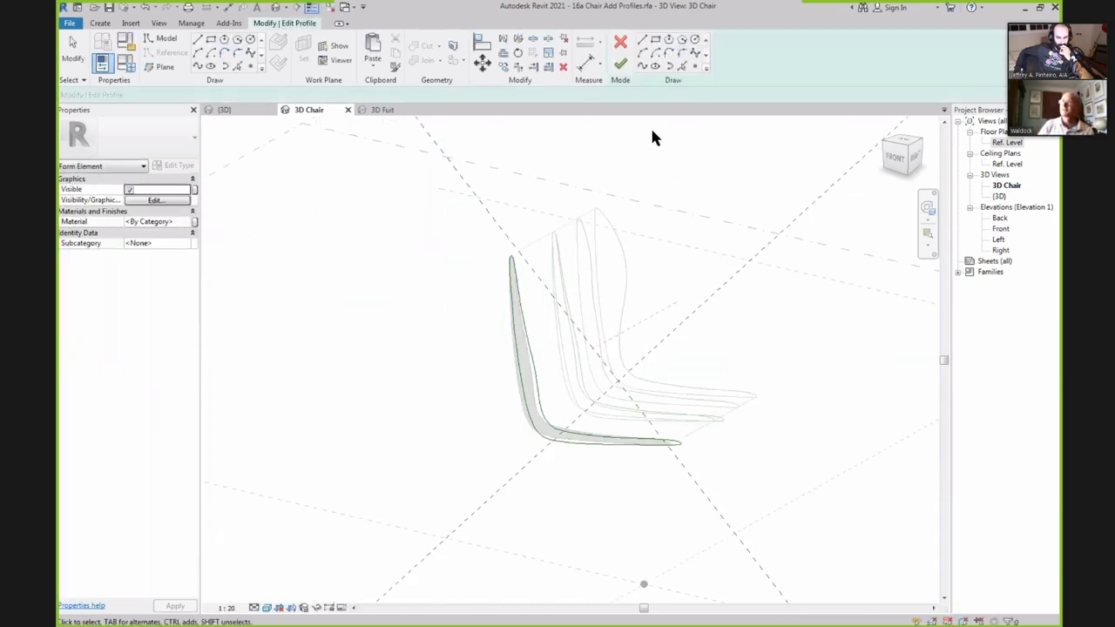
{"action": "key", "text": "Escape"}
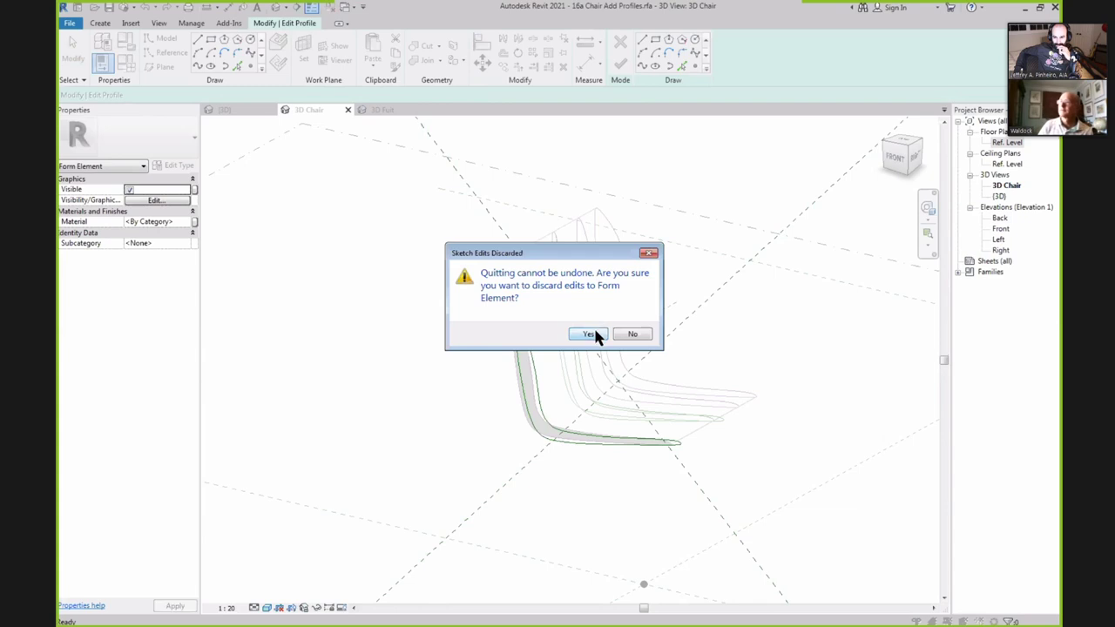
{"action": "left_click", "coordinate": [588, 334]}
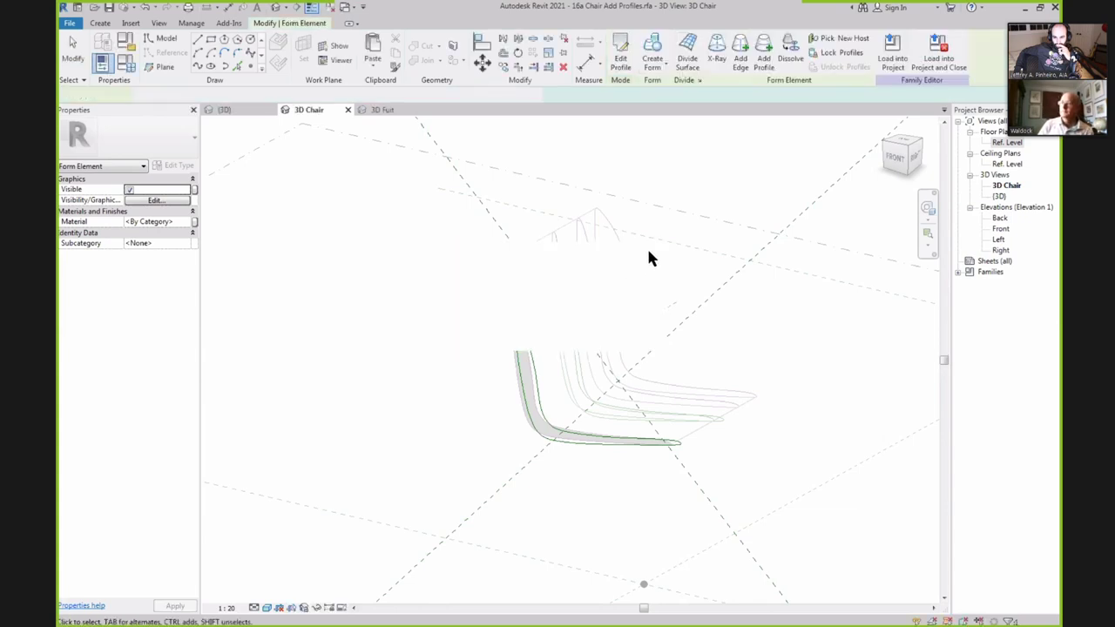
Examine a profile of the cacao pod in its fruit family without saving, and return to the chair family.
{"action": "left_click", "coordinate": [377, 111]}
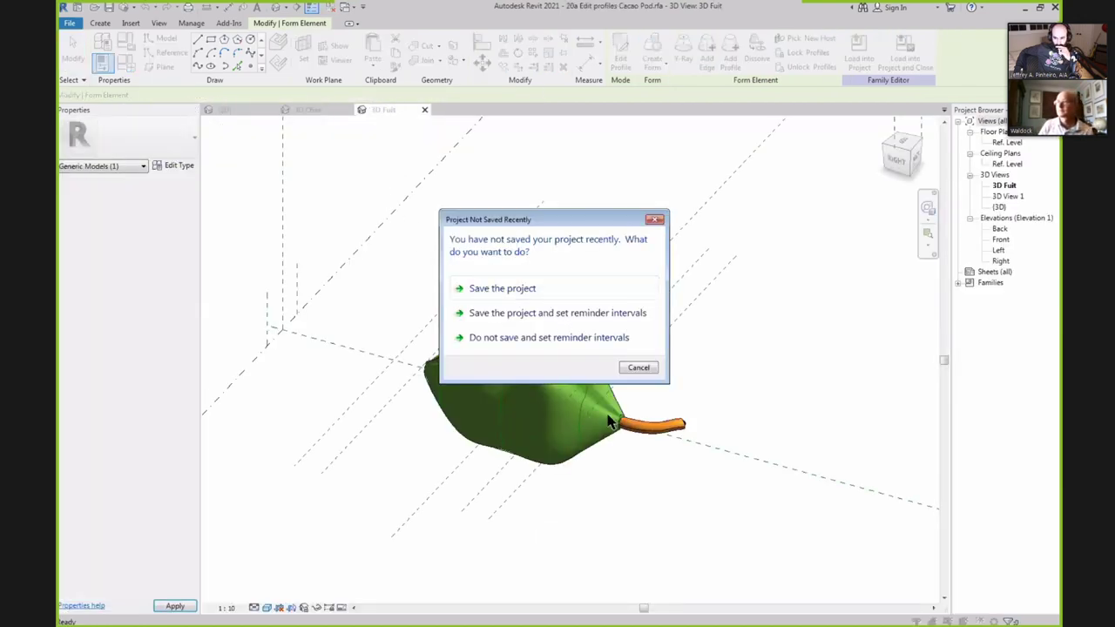
{"action": "left_click", "coordinate": [644, 369]}
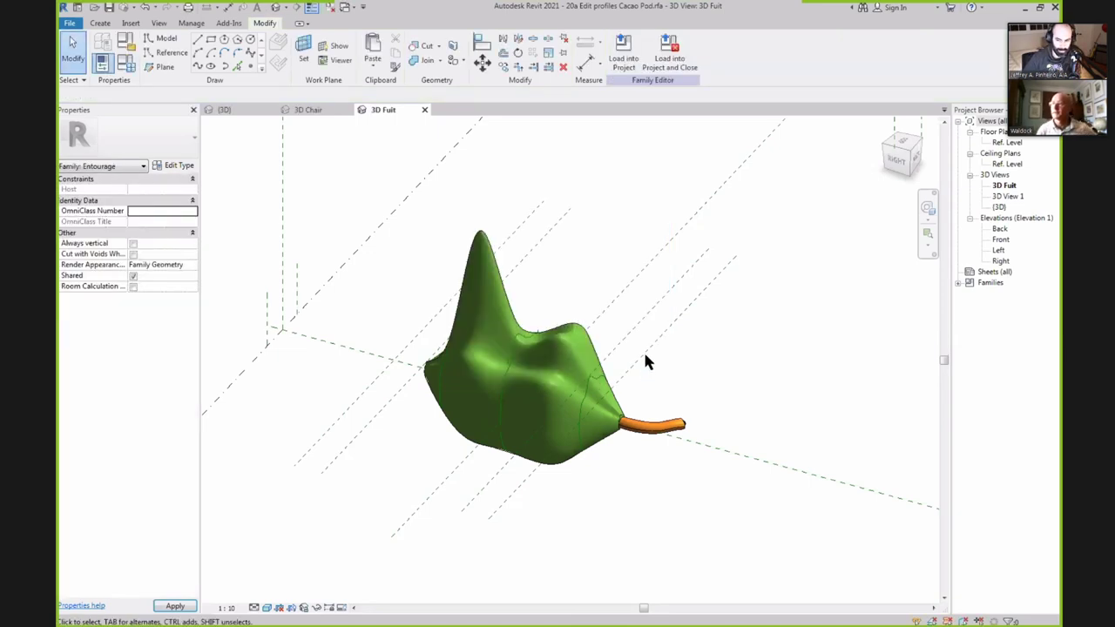
{"action": "scroll", "coordinate": [523, 400], "scroll_direction": "up", "scroll_amount": 4}
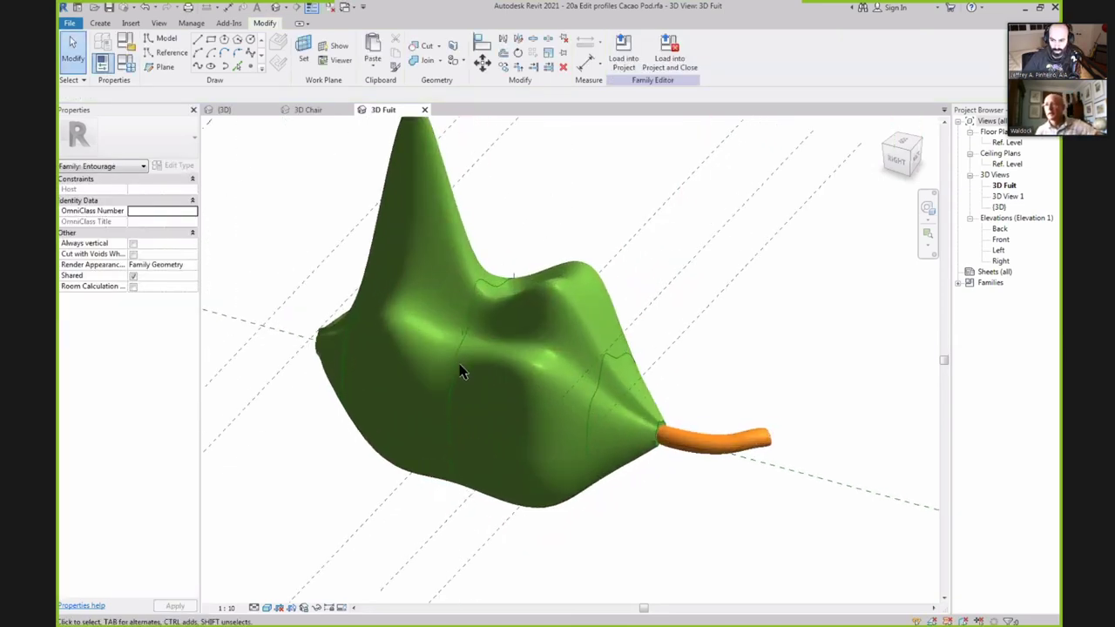
{"action": "left_click", "coordinate": [497, 307]}
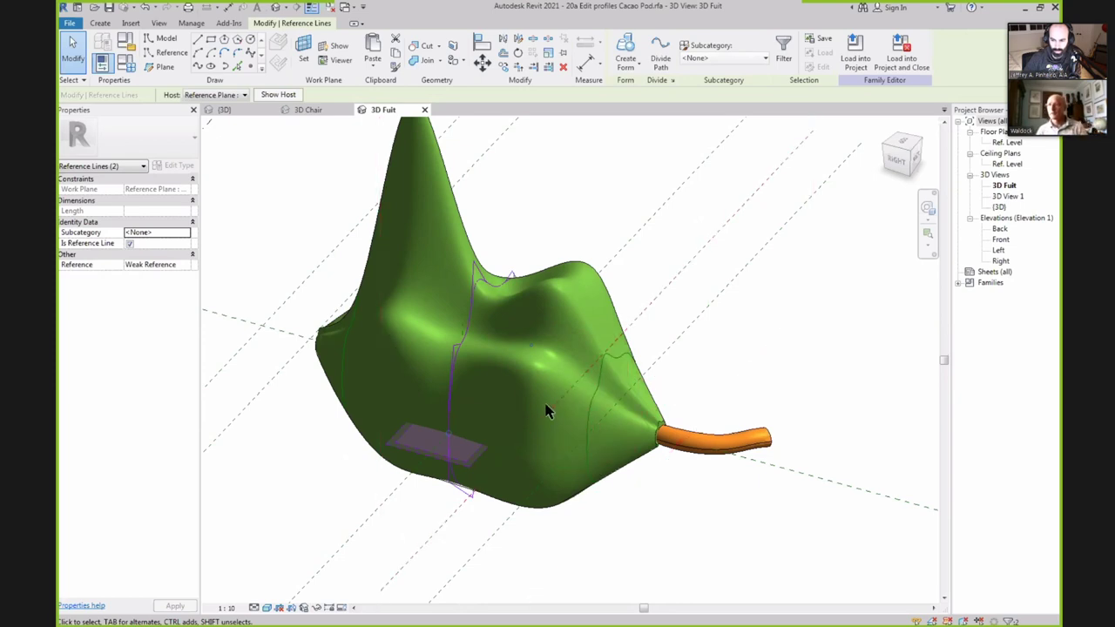
{"action": "left_click", "coordinate": [309, 109]}
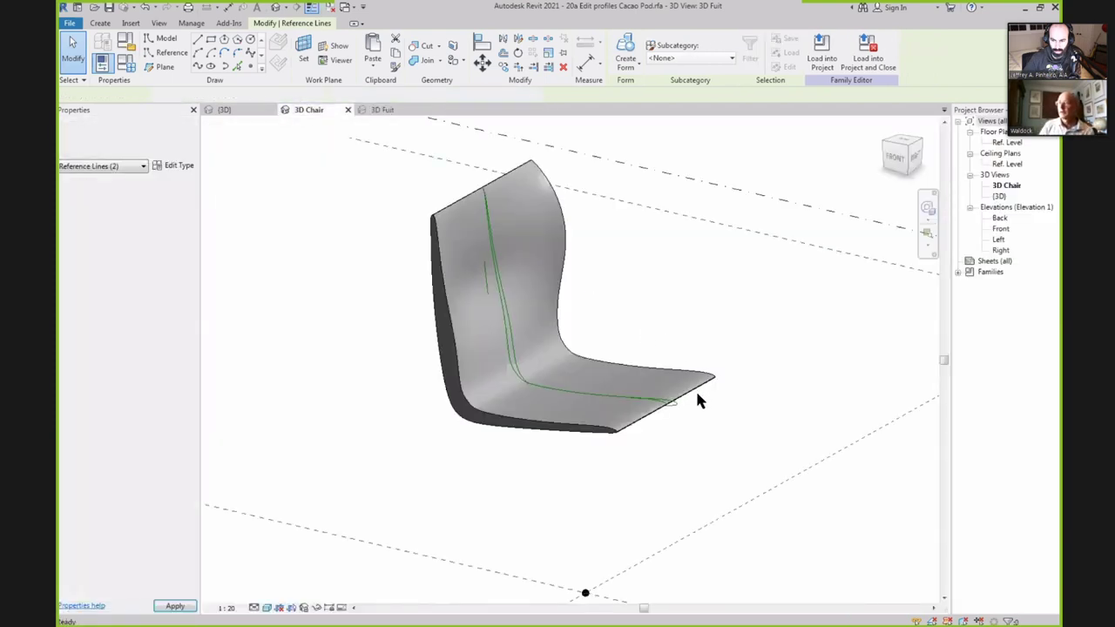
Select the two extended splines by their front ends and remove them, keeping the original middle profile.
{"action": "middle_click_drag", "start_coordinate": [697, 394], "coordinate": [716, 368], "text": "shift"}
{"action": "scroll", "coordinate": [717, 366], "scroll_direction": "up", "scroll_amount": 2}
{"action": "scroll", "coordinate": [716, 342], "scroll_direction": "up", "scroll_amount": 1}
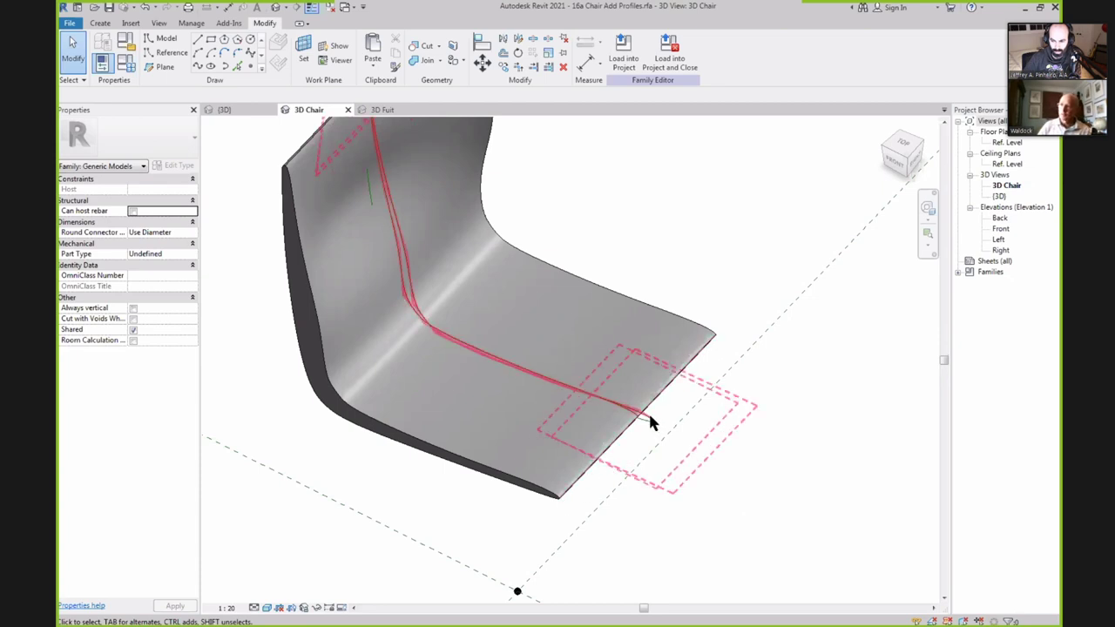
{"action": "key", "text": "Tab"}
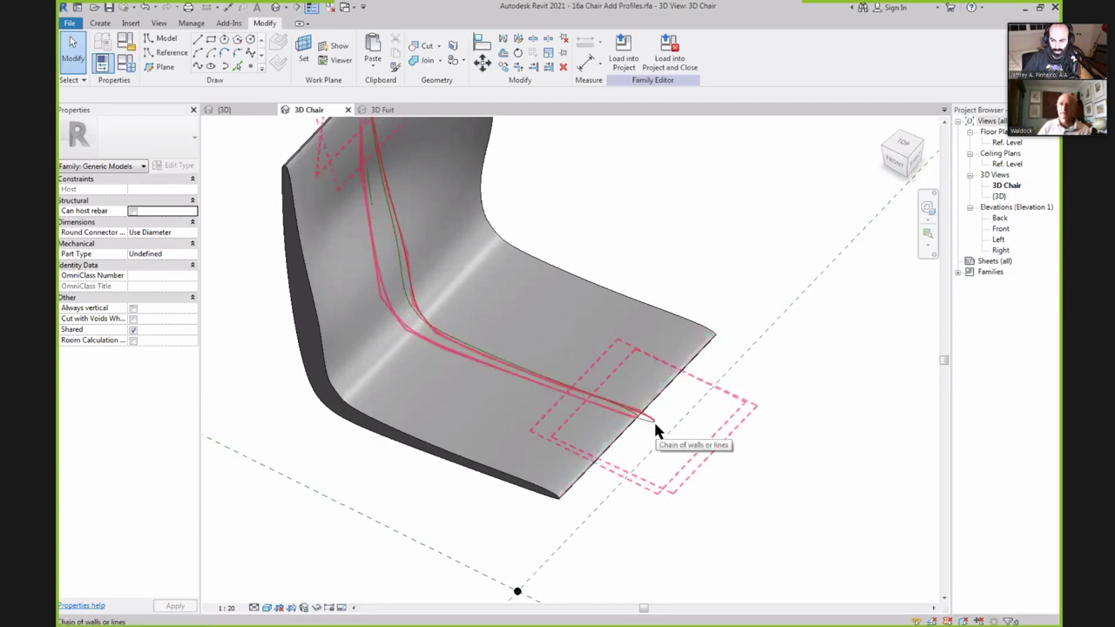
{"action": "scroll", "coordinate": [654, 416], "scroll_direction": "up", "scroll_amount": 5}
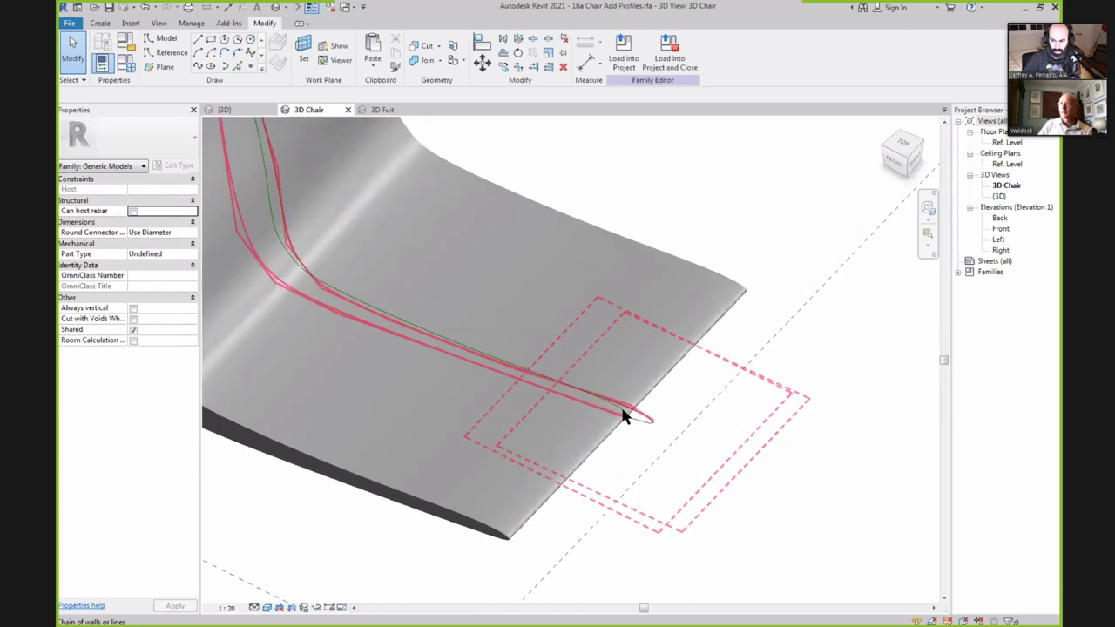
{"action": "key", "text": "Tab"}
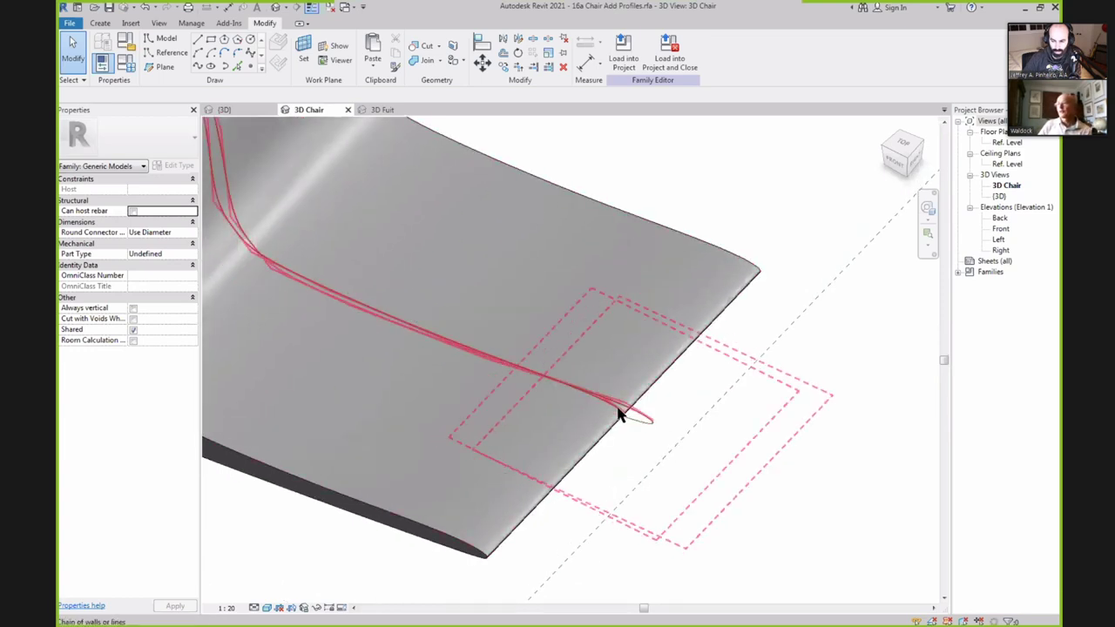
{"action": "key", "text": "Tab"}
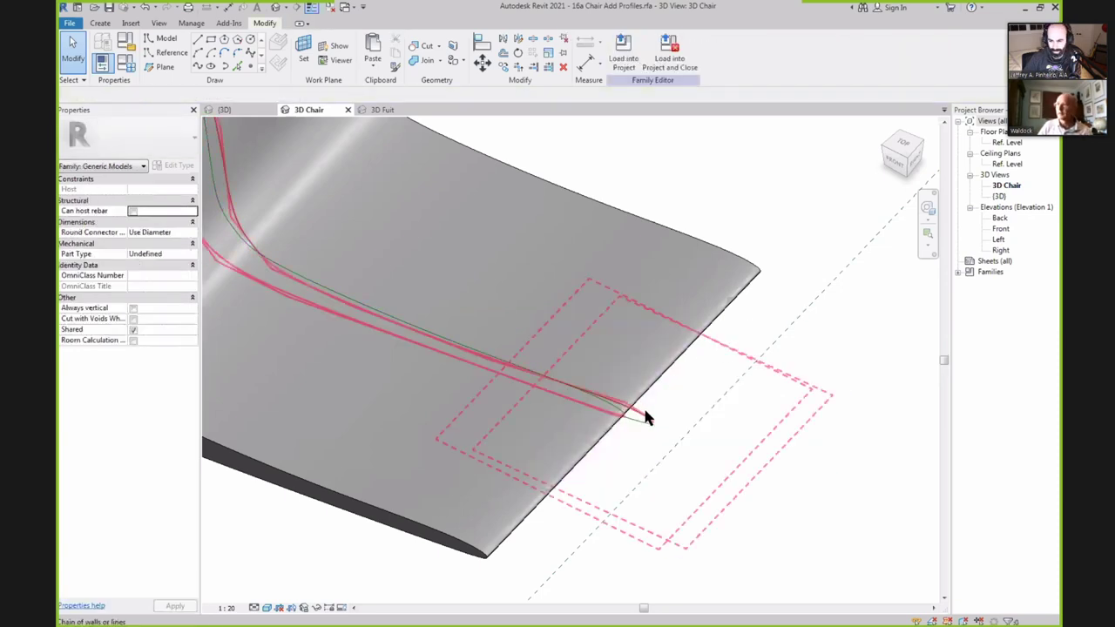
{"action": "left_click", "coordinate": [643, 412]}
{"action": "left_click", "coordinate": [662, 395]}
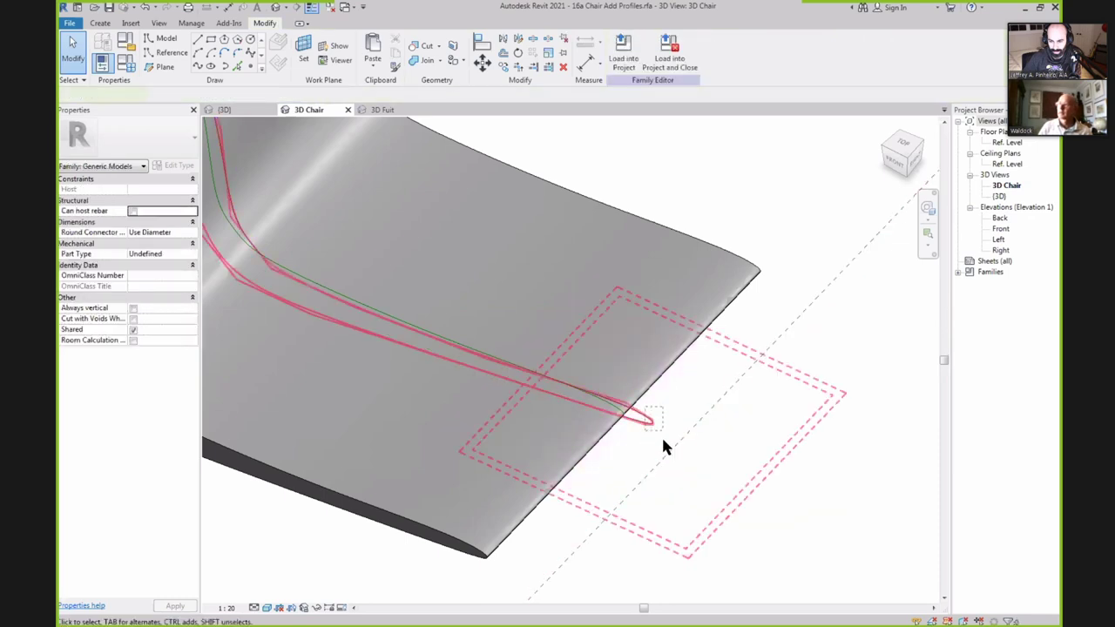
{"action": "left_click", "coordinate": [663, 443]}
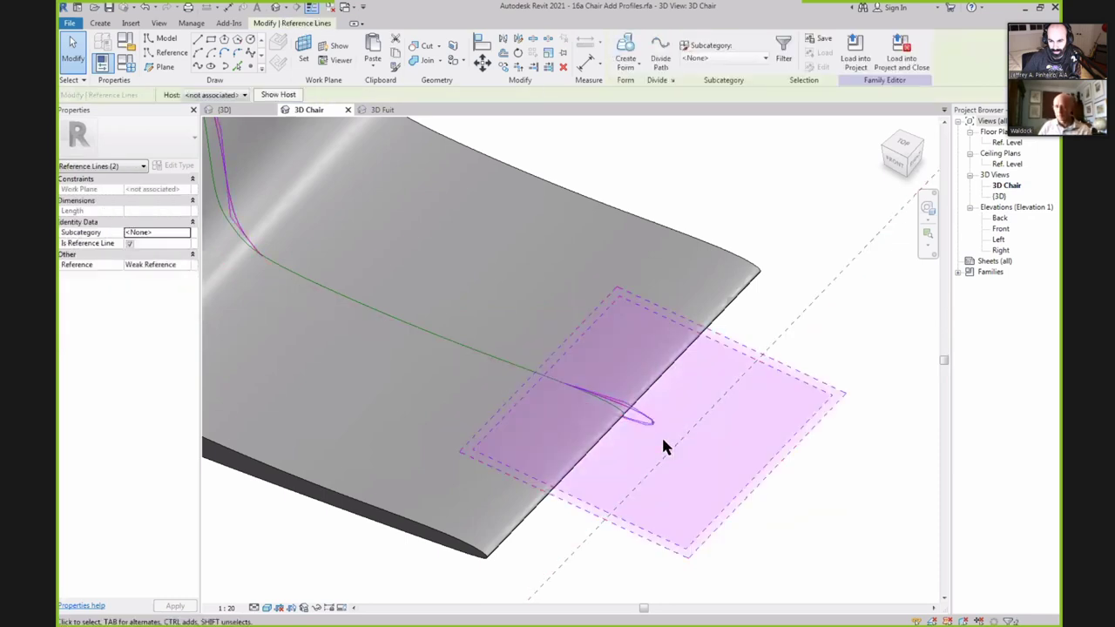
{"action": "left_click", "coordinate": [655, 430]}
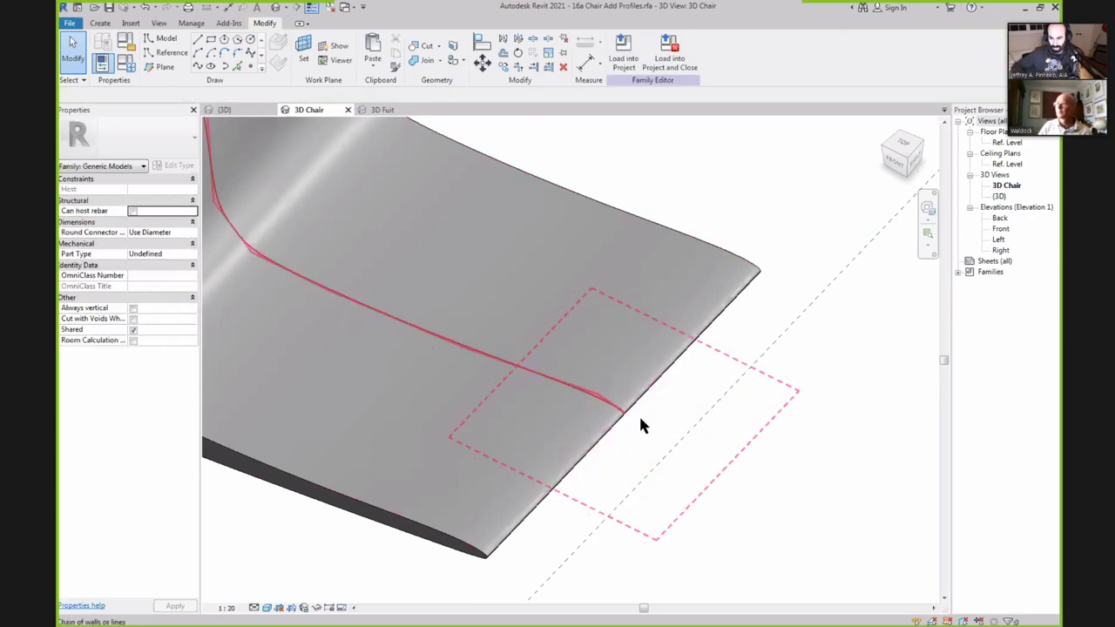
Pull the front control point of the original middle profile spline forward past the seat's front edge, and clear the selection.
{"action": "left_click", "coordinate": [640, 420]}
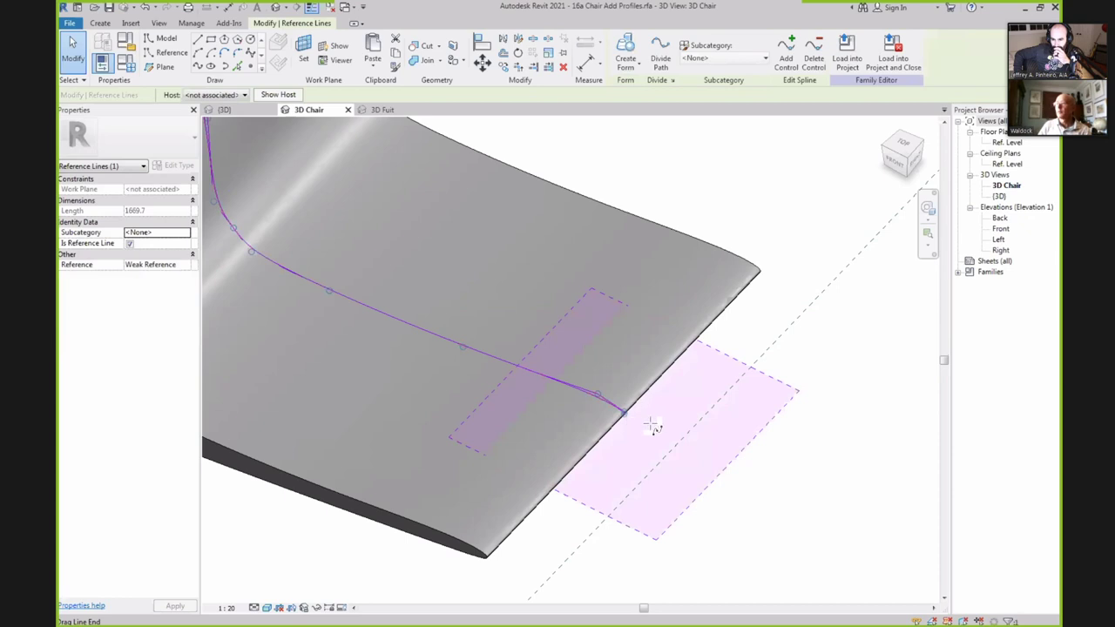
{"action": "key", "text": "Return"}
{"action": "left_click", "coordinate": [648, 422]}
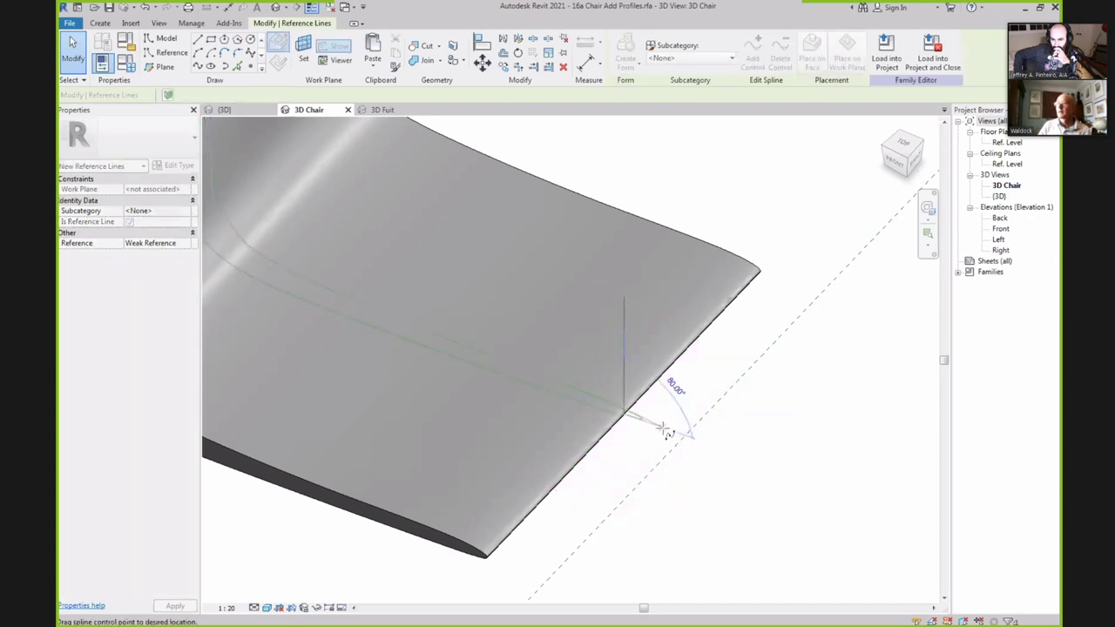
{"action": "left_click", "coordinate": [665, 428]}
{"action": "key", "text": "Escape"}
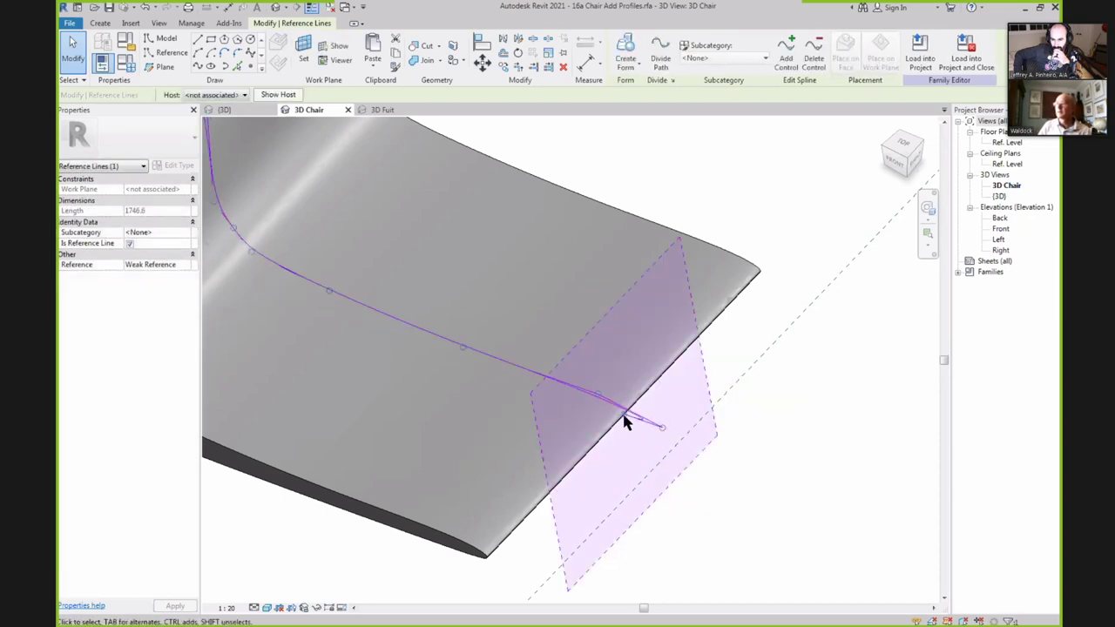
{"action": "key", "text": "Escape"}
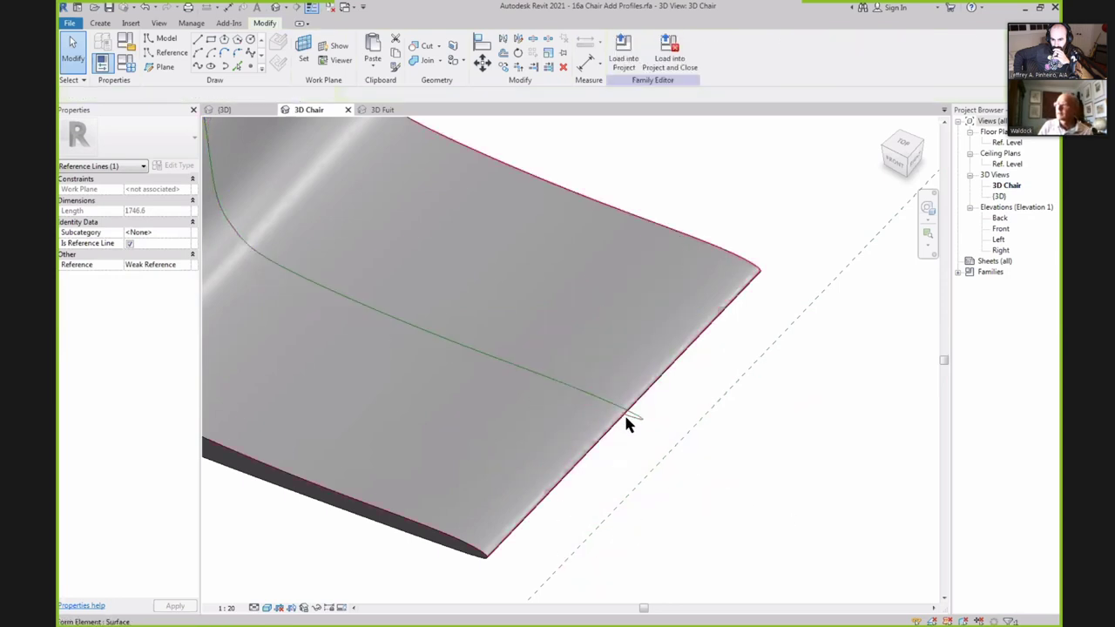
Select both middle profile splines as a chain and examine their front ends against the seat's front edge.
{"action": "scroll", "coordinate": [628, 422], "scroll_direction": "up", "scroll_amount": 2}
{"action": "scroll", "coordinate": [636, 412], "scroll_direction": "down", "scroll_amount": 5}
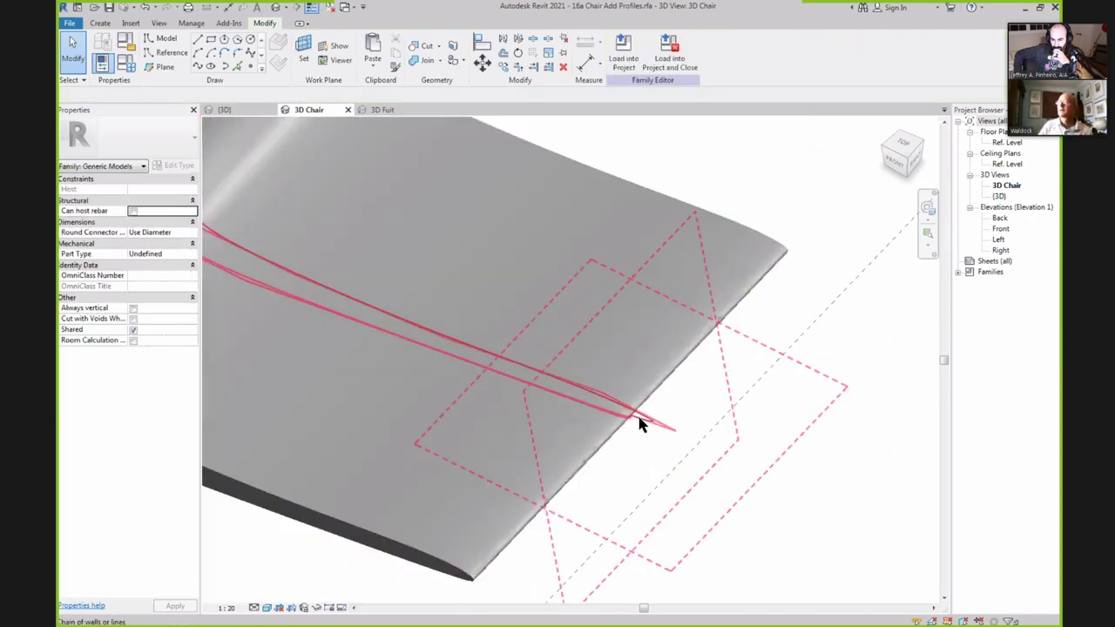
{"action": "left_click", "coordinate": [685, 393]}
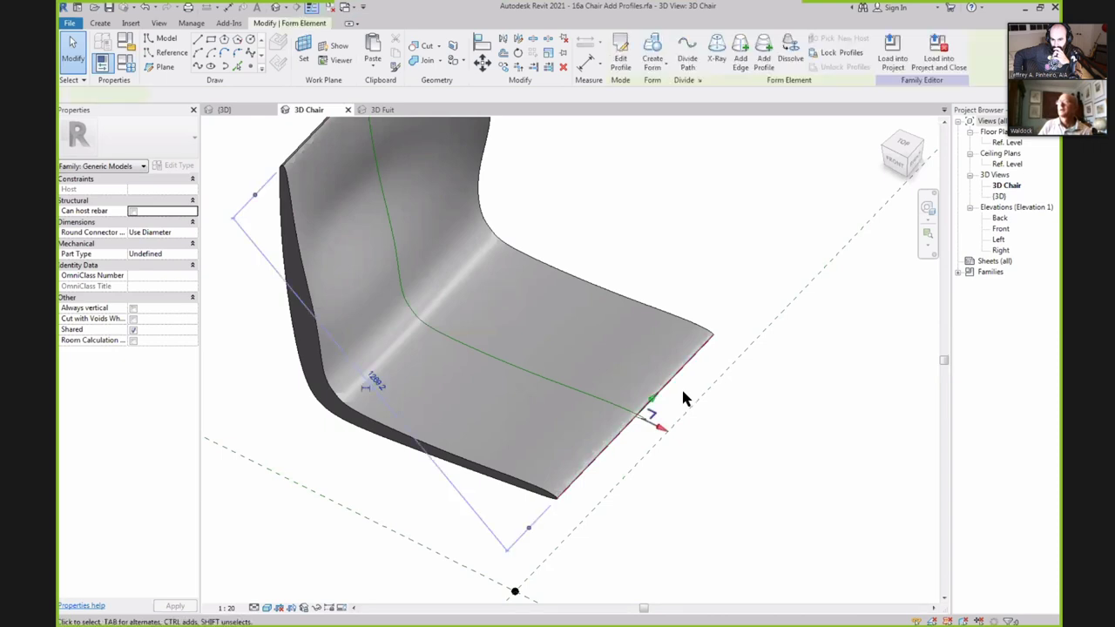
{"action": "scroll", "coordinate": [642, 433], "scroll_direction": "up", "scroll_amount": 3}
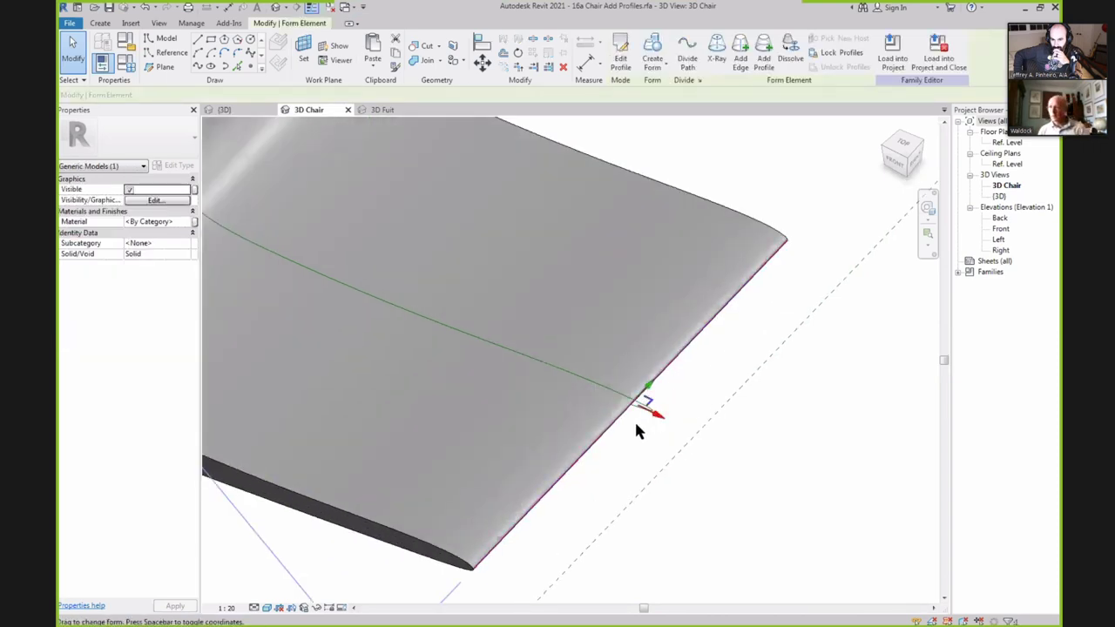
{"action": "scroll", "coordinate": [657, 417], "scroll_direction": "up", "scroll_amount": 2}
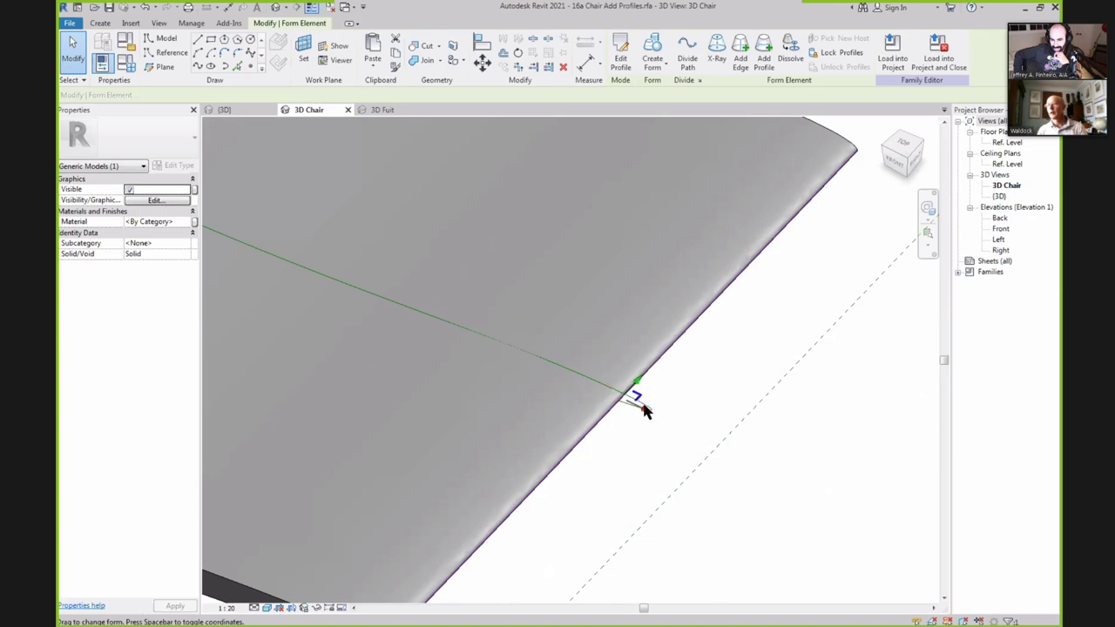
{"action": "left_click", "coordinate": [629, 406]}
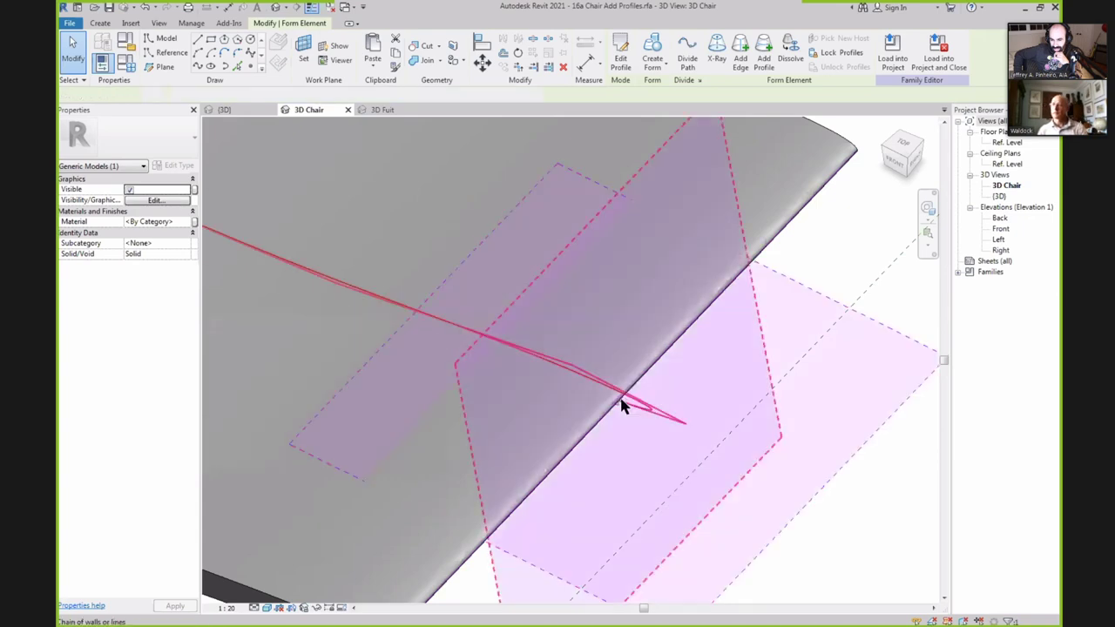
{"action": "scroll", "coordinate": [609, 401], "scroll_direction": "down", "scroll_amount": 3}
{"action": "scroll", "coordinate": [462, 507], "scroll_direction": "up", "scroll_amount": 2}
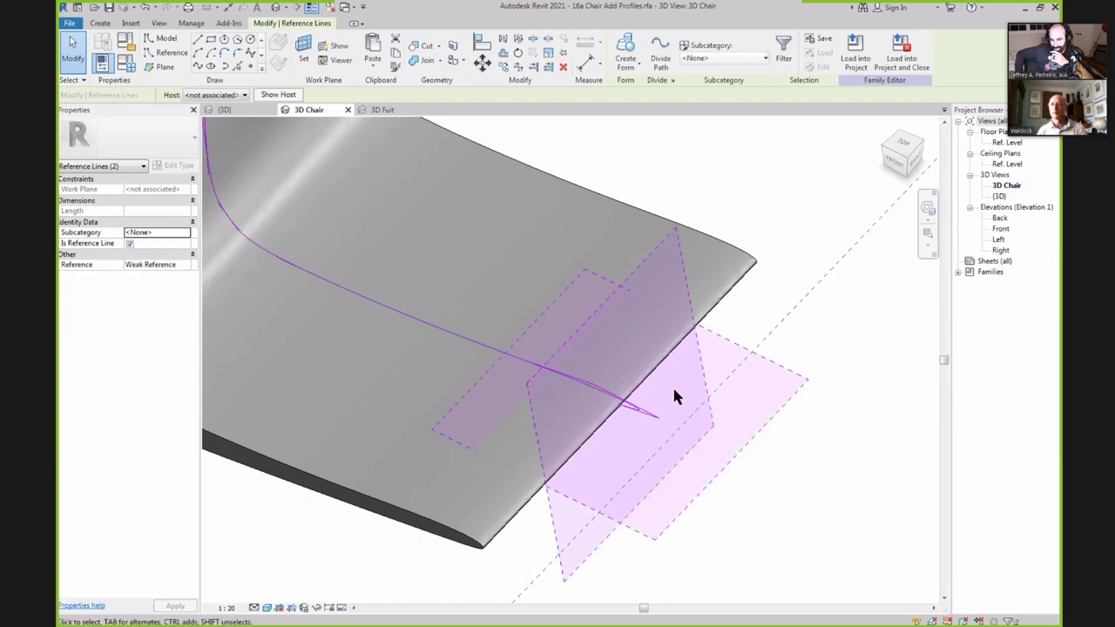
{"action": "scroll", "coordinate": [676, 392], "scroll_direction": "down", "scroll_amount": 4}
{"action": "scroll", "coordinate": [660, 405], "scroll_direction": "up", "scroll_amount": 4}
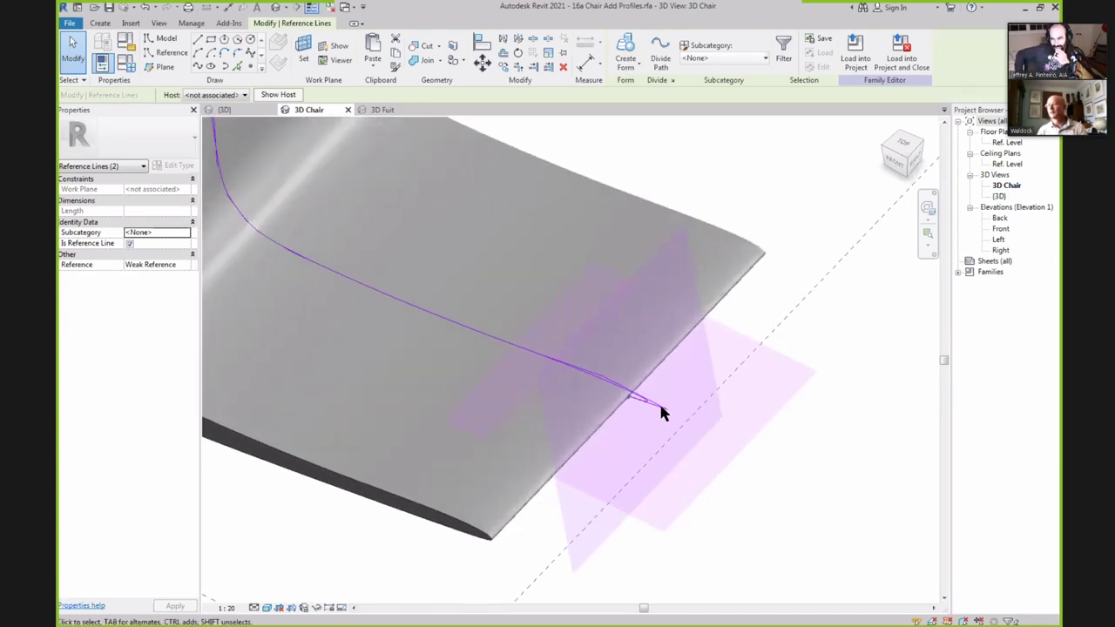
{"action": "scroll", "coordinate": [659, 405], "scroll_direction": "up", "scroll_amount": 1}
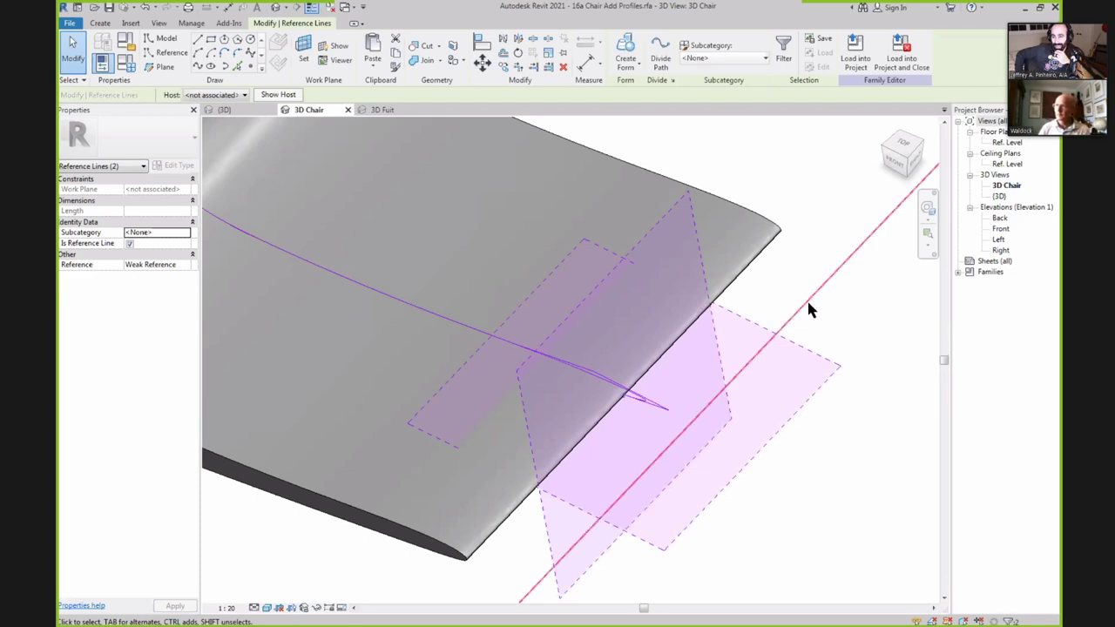
{"action": "middle_click_drag", "start_coordinate": [809, 308], "coordinate": [841, 282], "text": "shift"}
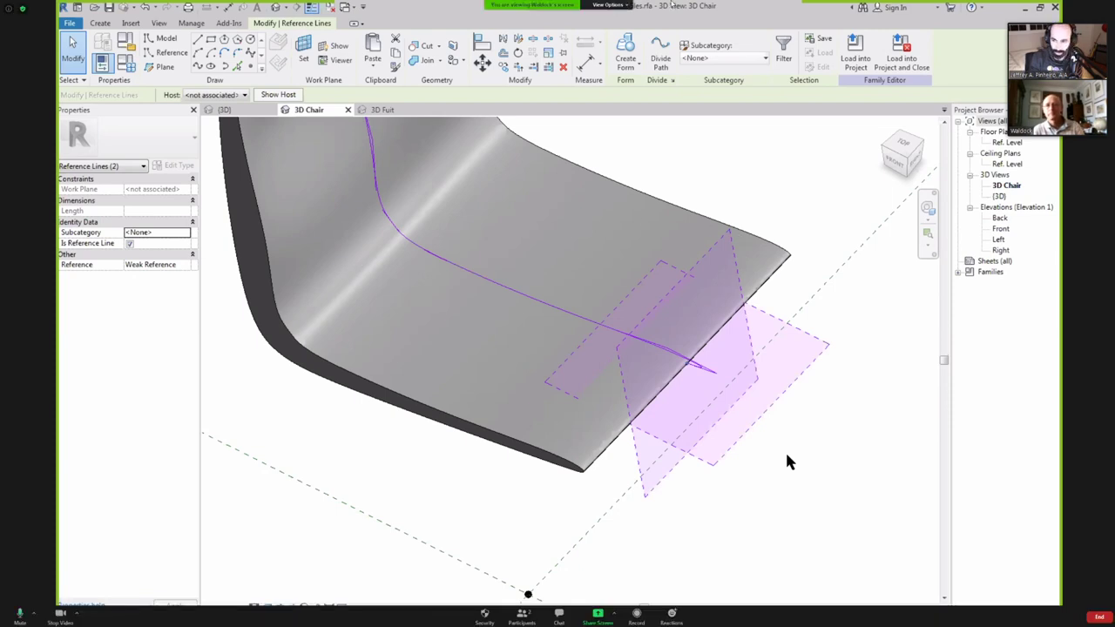
{"action": "left_click", "coordinate": [608, 5]}
{"action": "left_click", "coordinate": [624, 90]}
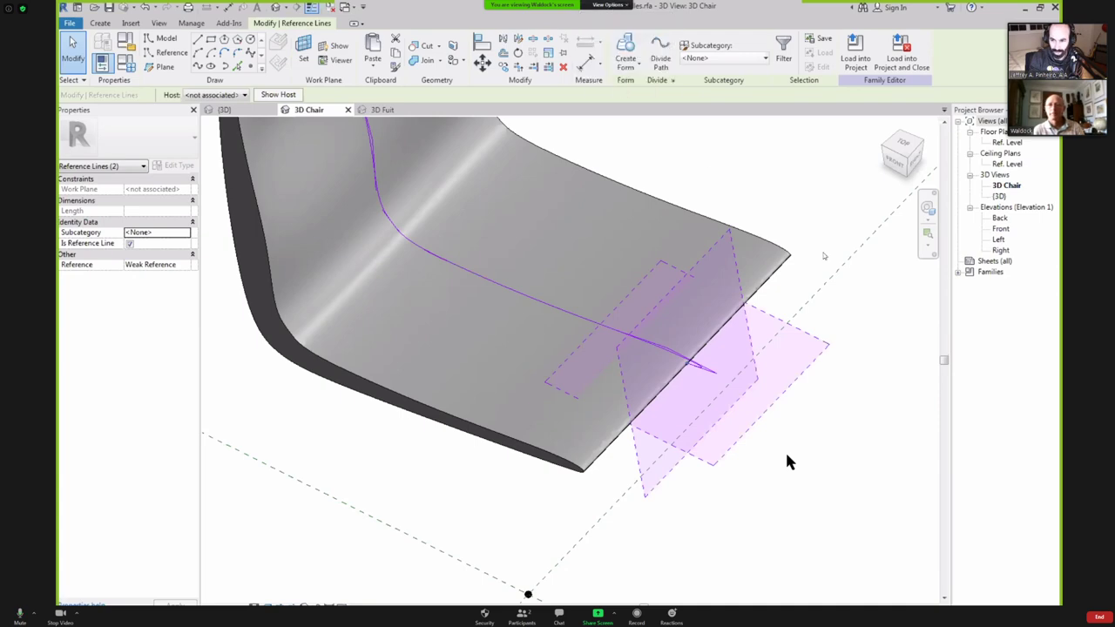
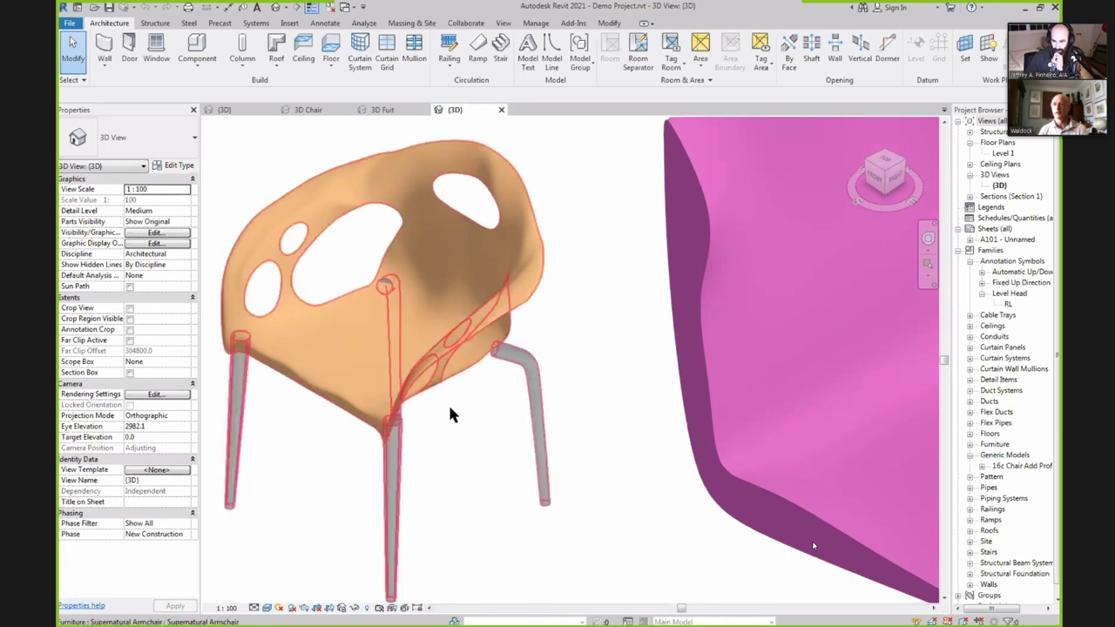
Select the finished chair form in the Demo Project and examine its shape from several angles beside the armchair.
{"action": "middle_click_drag", "start_coordinate": [411, 402], "coordinate": [427, 317], "text": "shift"}
{"action": "scroll", "coordinate": [381, 279], "scroll_direction": "down", "scroll_amount": 3}
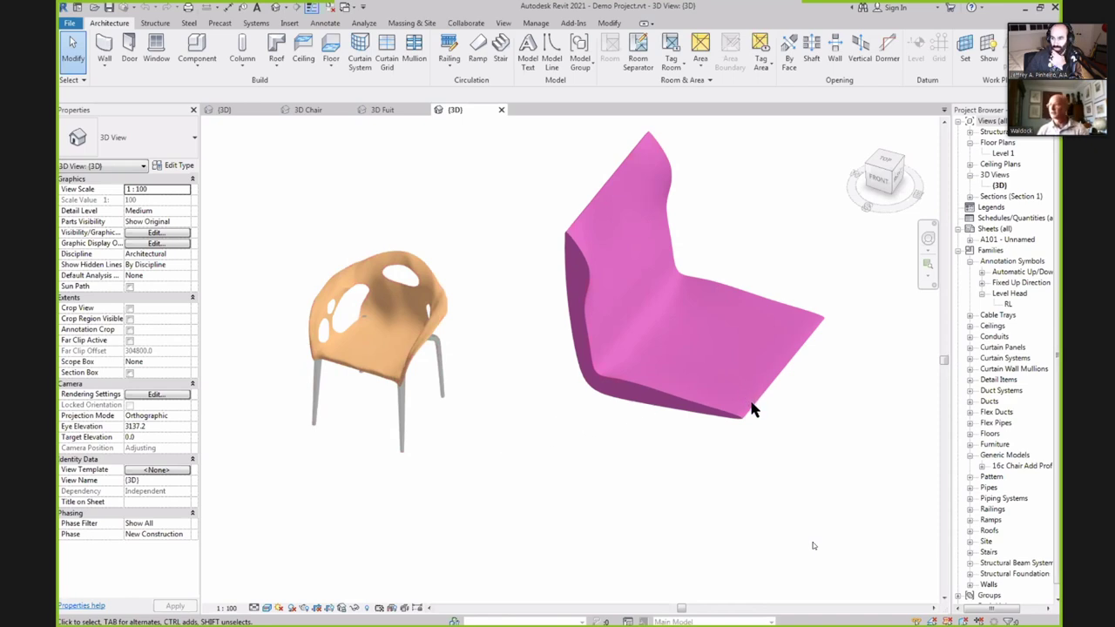
{"action": "left_click", "coordinate": [569, 425]}
{"action": "middle_click_drag", "start_coordinate": [570, 442], "coordinate": [758, 149], "text": "shift"}
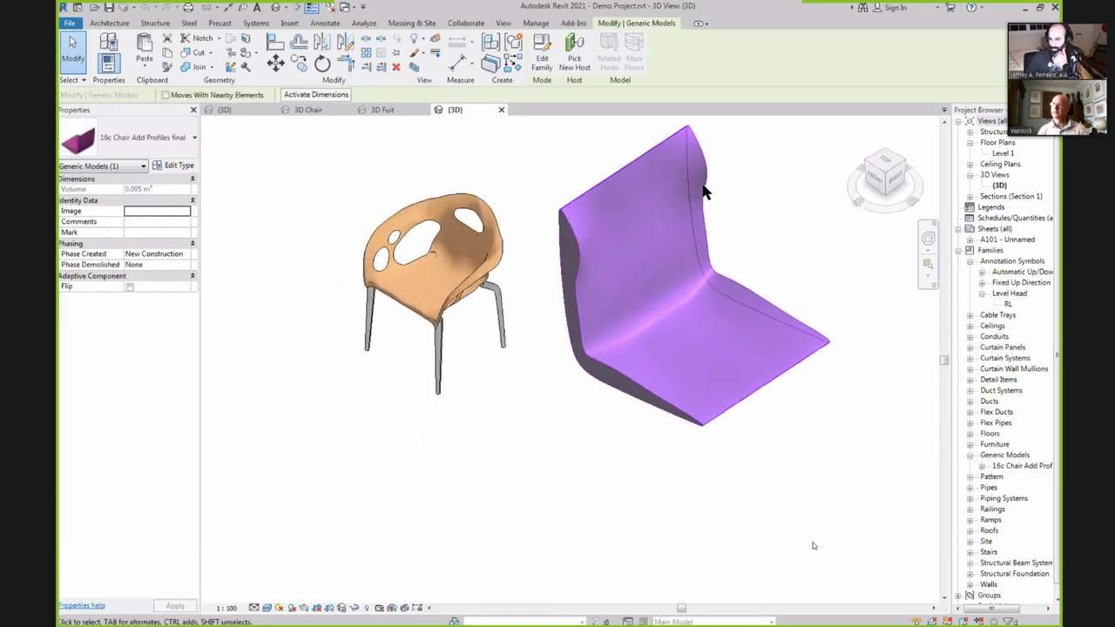
Set the Seat material of the selected chair's type to Seat Cutout and accept the type properties.
{"action": "scroll", "coordinate": [704, 144], "scroll_direction": "up", "scroll_amount": 3}
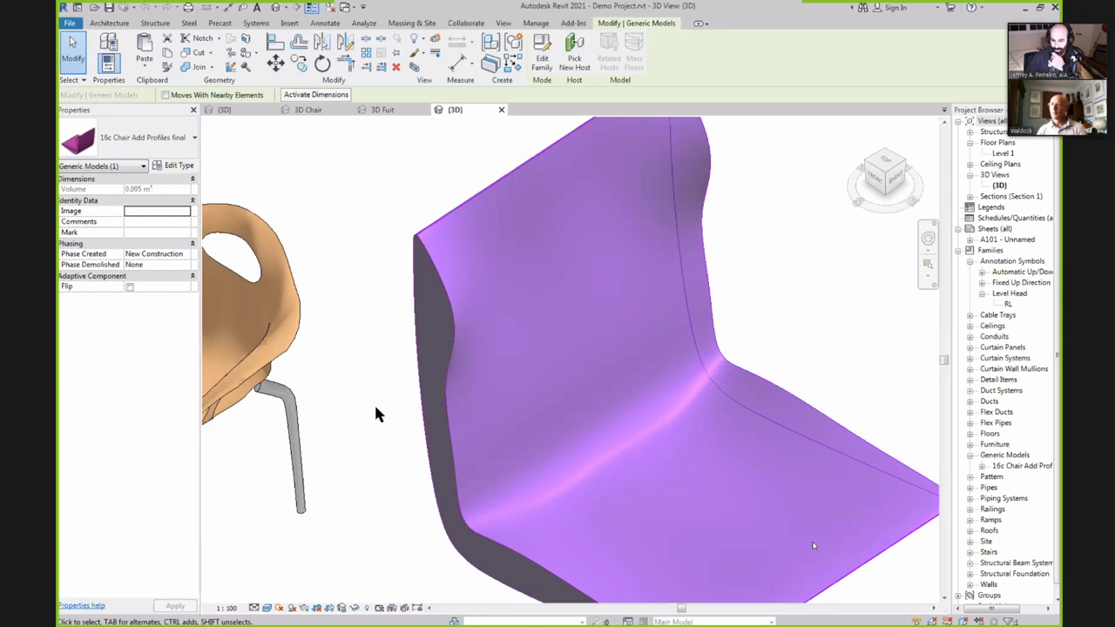
{"action": "scroll", "coordinate": [376, 415], "scroll_direction": "down", "scroll_amount": 2}
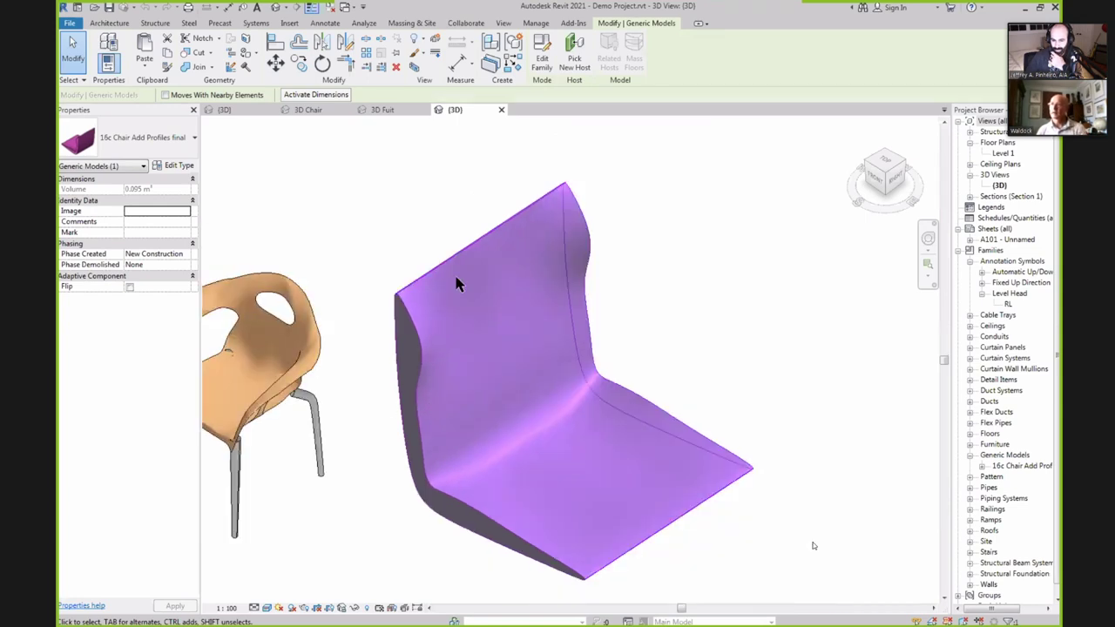
{"action": "left_click", "coordinate": [462, 228]}
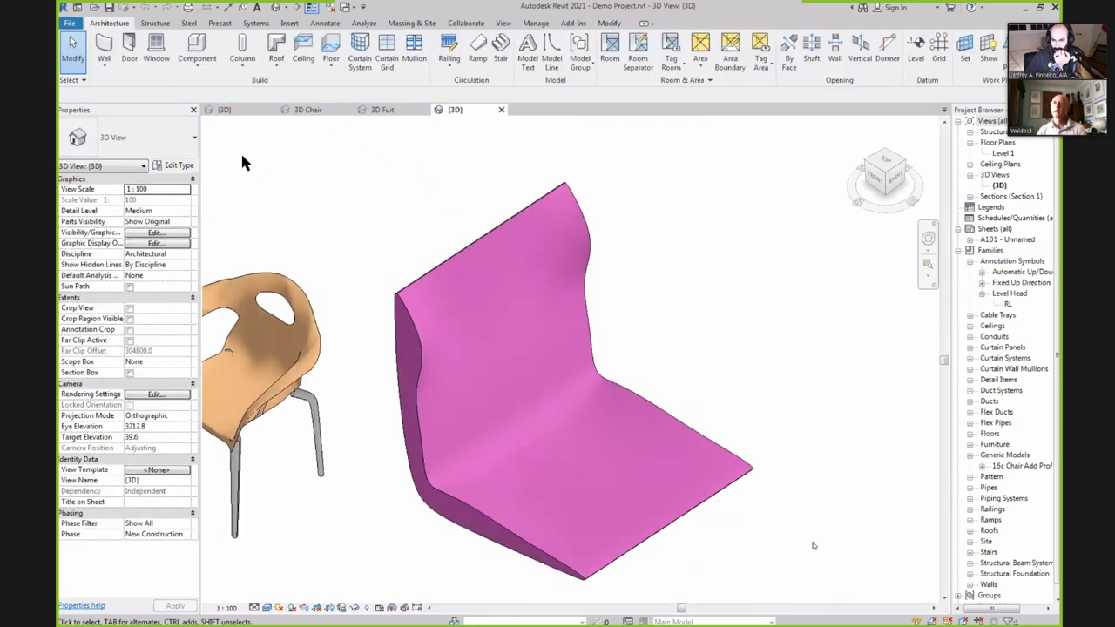
{"action": "left_click", "coordinate": [177, 166]}
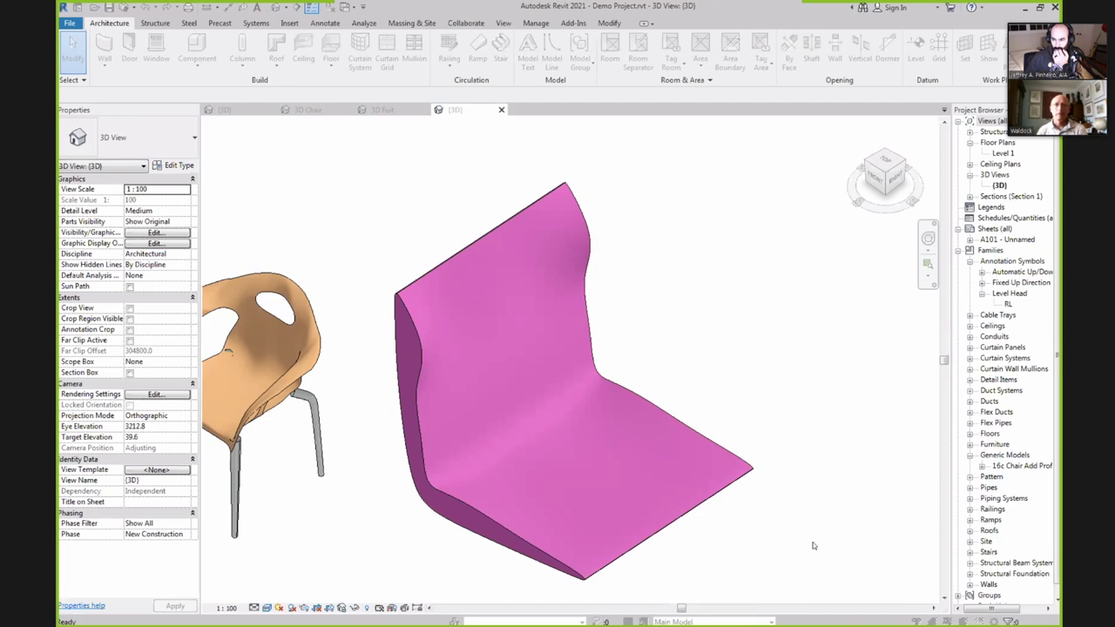
{"action": "left_click", "coordinate": [529, 213]}
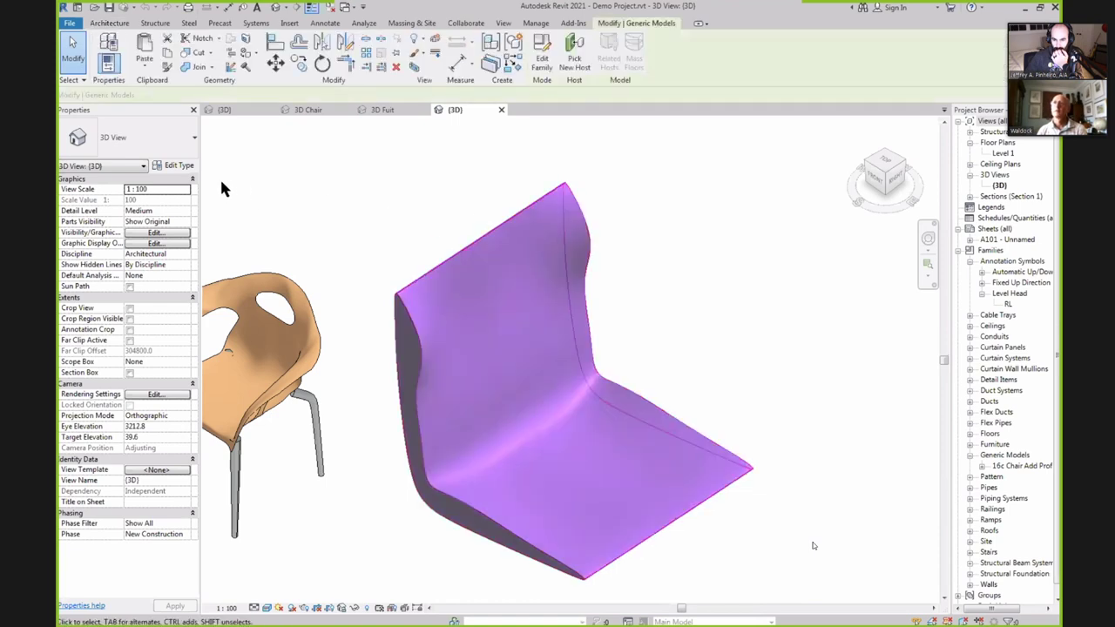
{"action": "left_click", "coordinate": [174, 166]}
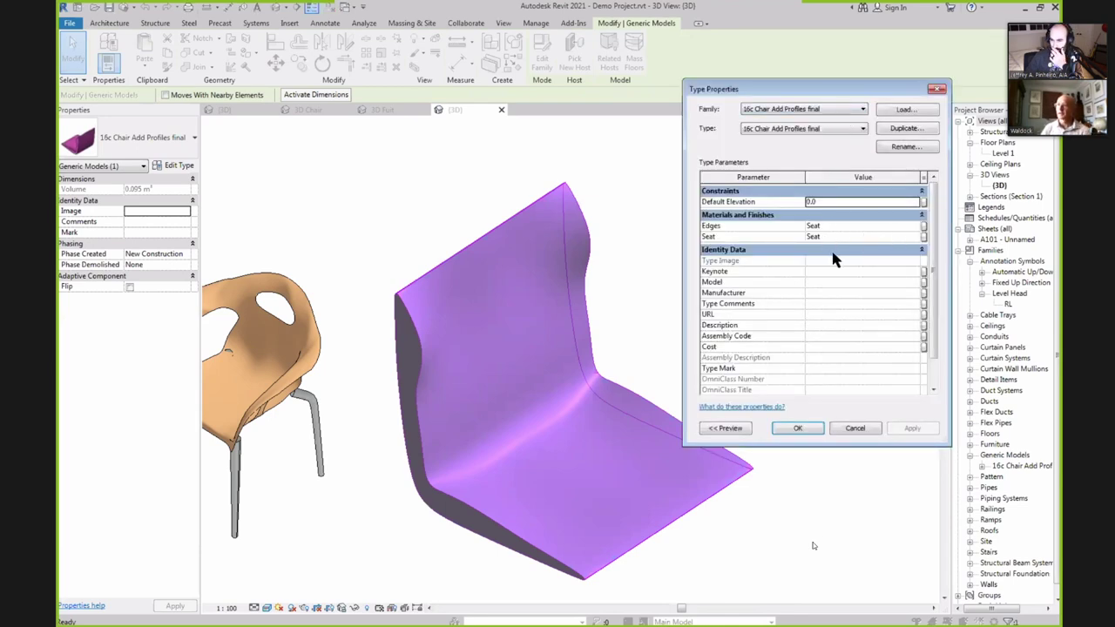
{"action": "left_click", "coordinate": [907, 237]}
{"action": "left_click", "coordinate": [913, 236]}
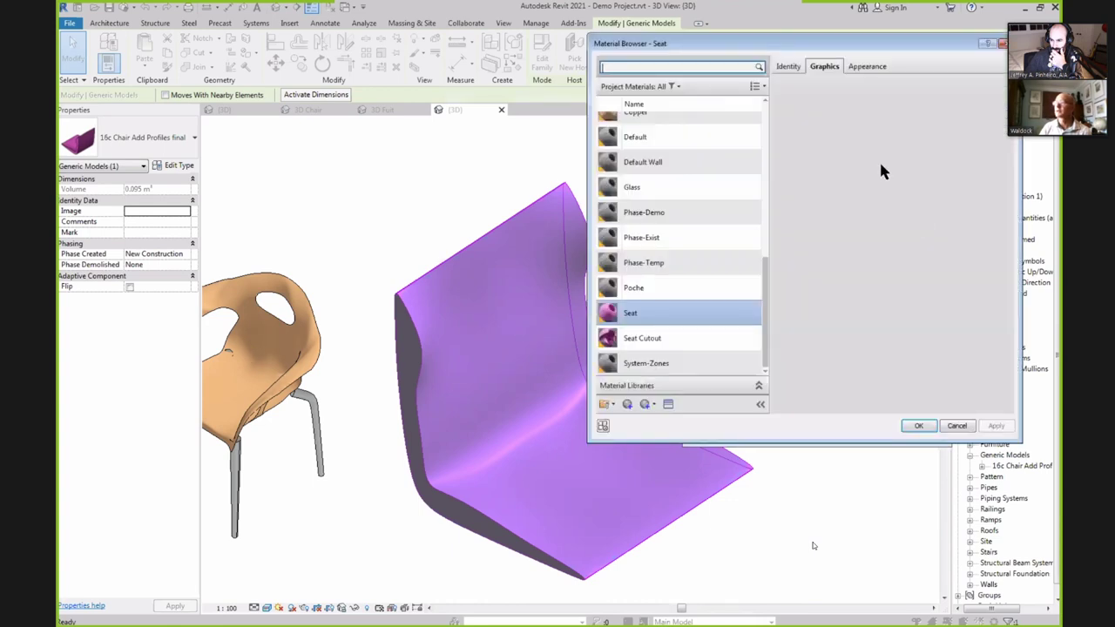
{"action": "left_click", "coordinate": [648, 340]}
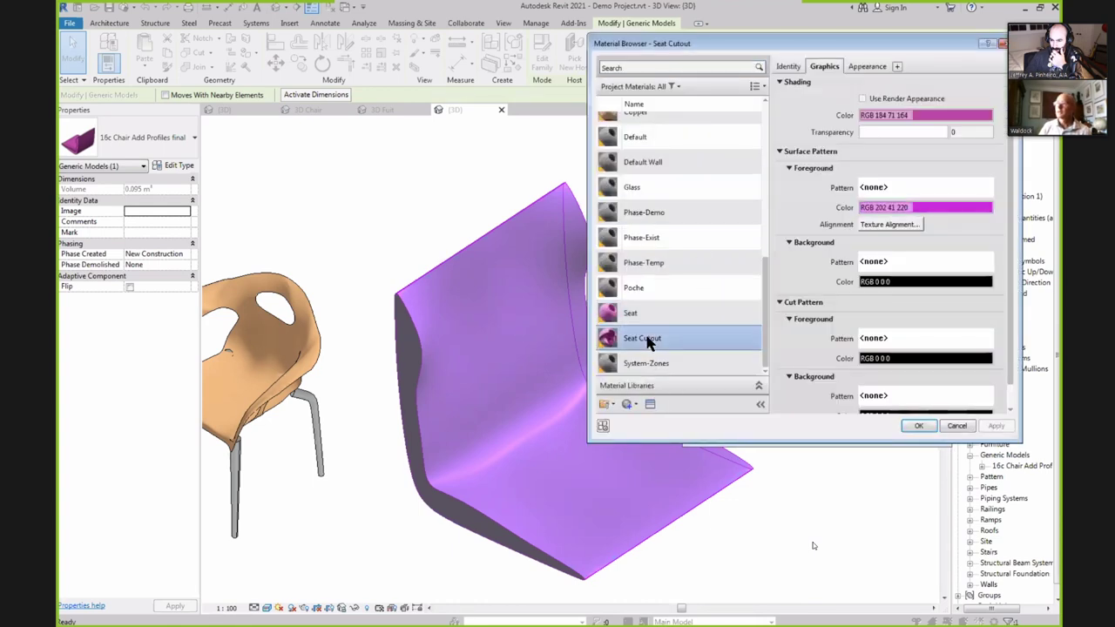
{"action": "left_click", "coordinate": [919, 427]}
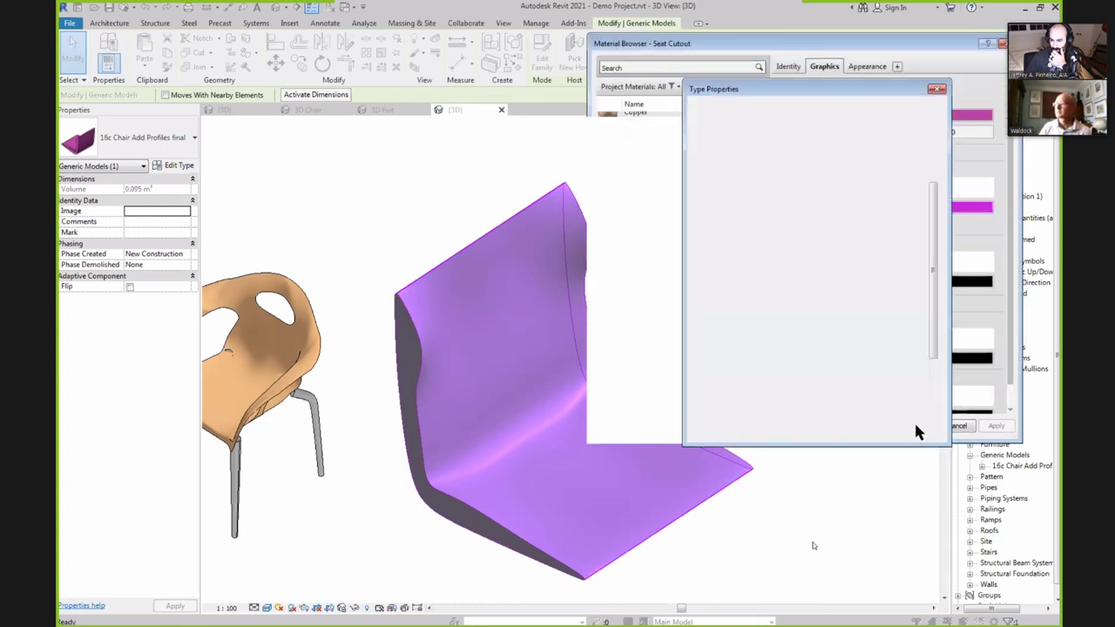
{"action": "left_click", "coordinate": [810, 431]}
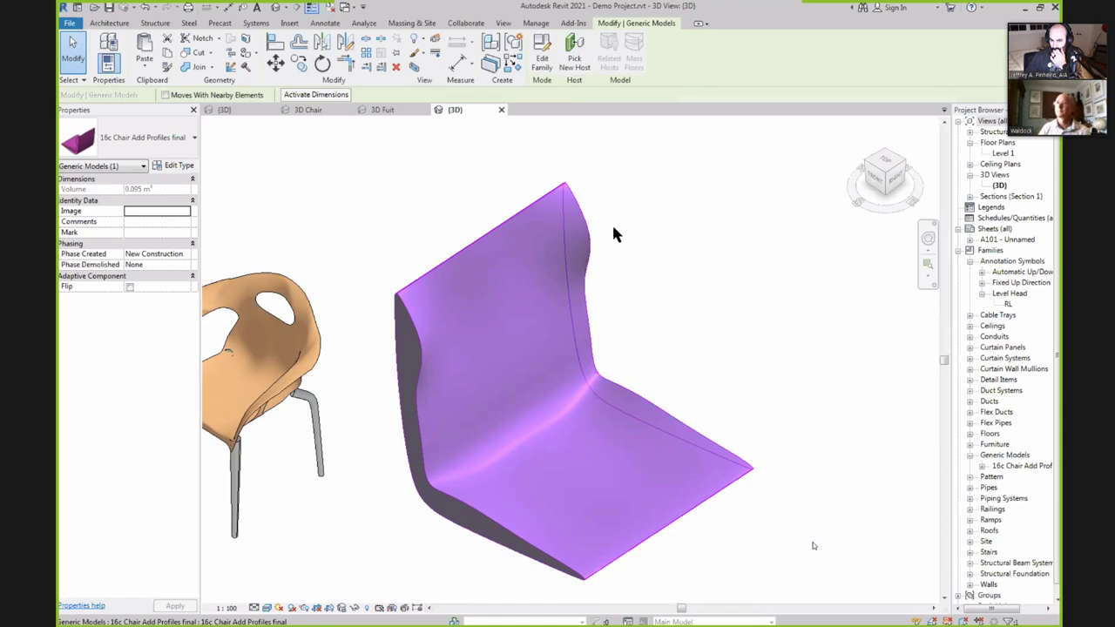
Inspect the cutout image and its texture settings in the Seat Cutout material's appearance, then leave without changing anything.
{"action": "middle_click_drag", "start_coordinate": [644, 219], "coordinate": [503, 232], "text": "shift"}
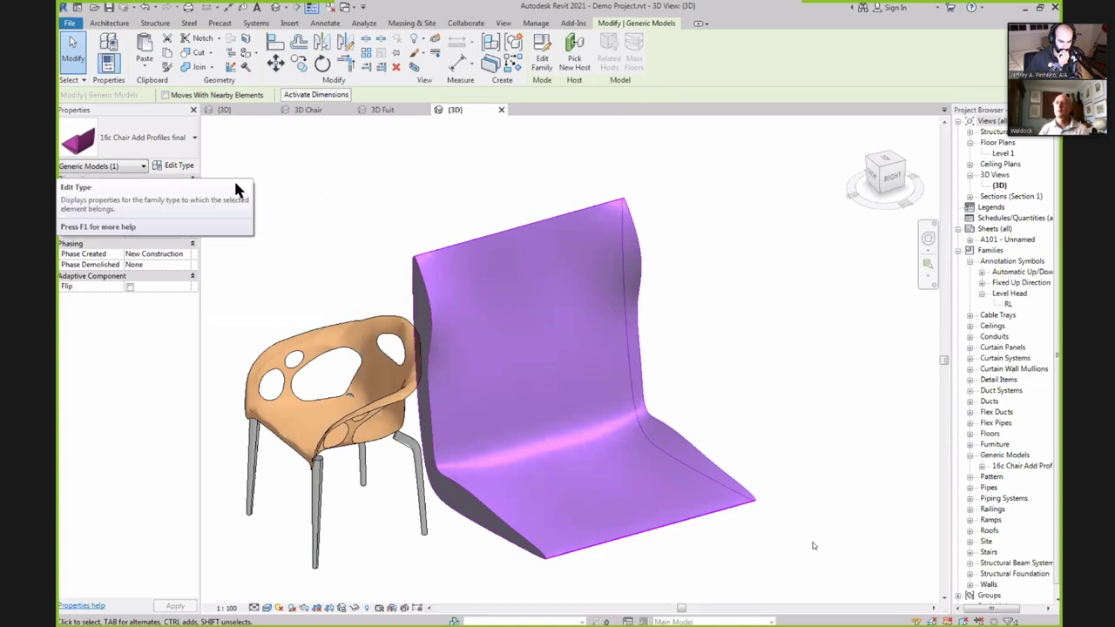
{"action": "left_click", "coordinate": [190, 165]}
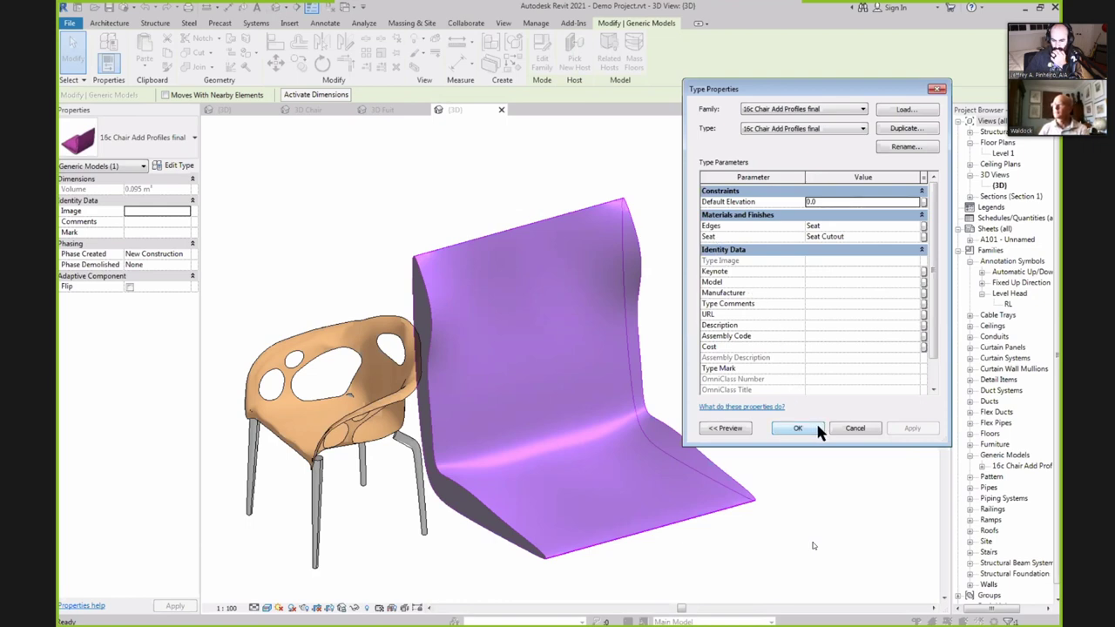
{"action": "left_click", "coordinate": [921, 237]}
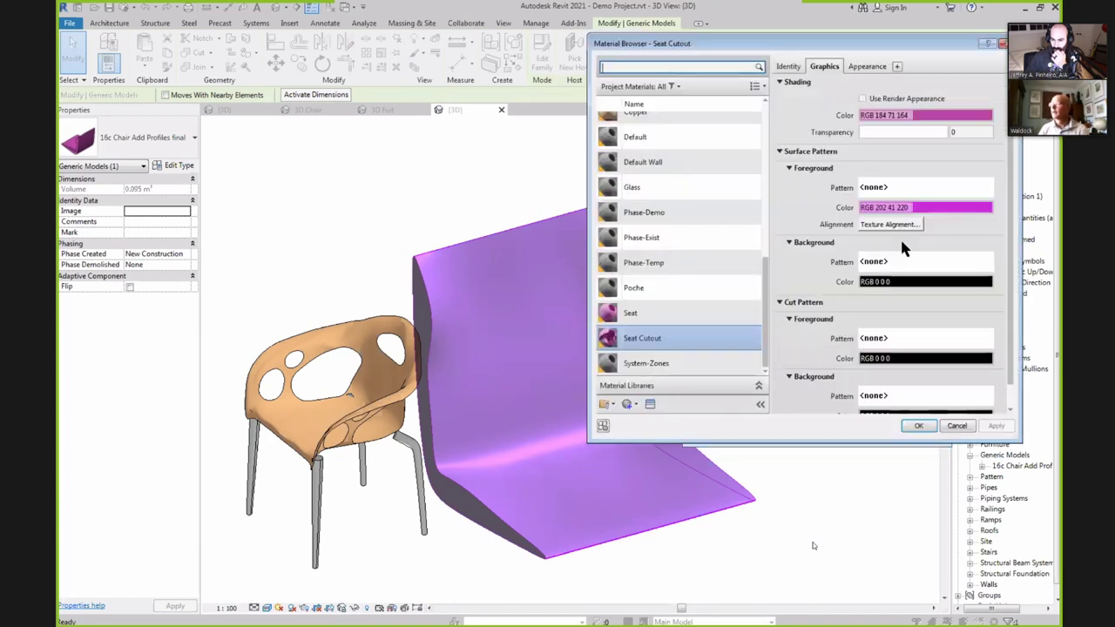
{"action": "left_click", "coordinate": [868, 67]}
{"action": "left_click", "coordinate": [805, 340]}
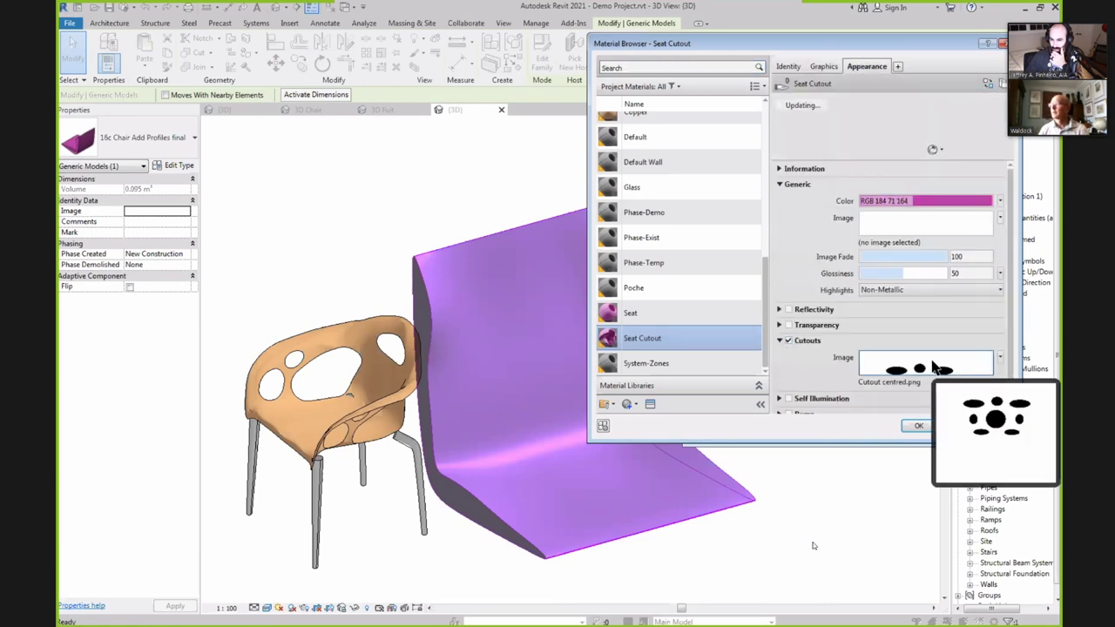
{"action": "left_click", "coordinate": [938, 365]}
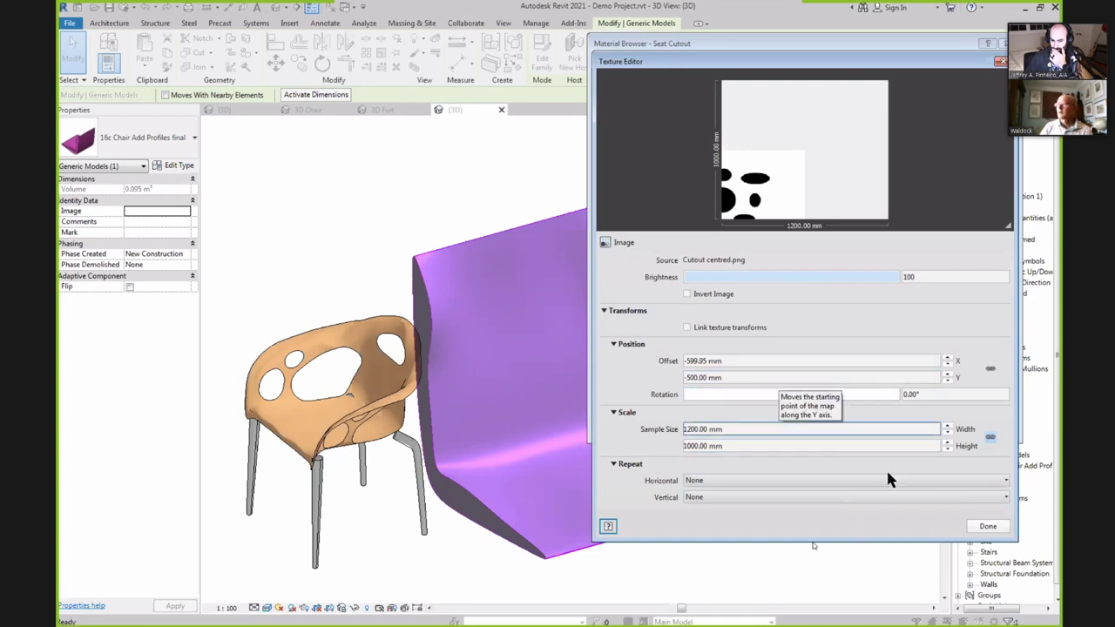
{"action": "left_click", "coordinate": [987, 526]}
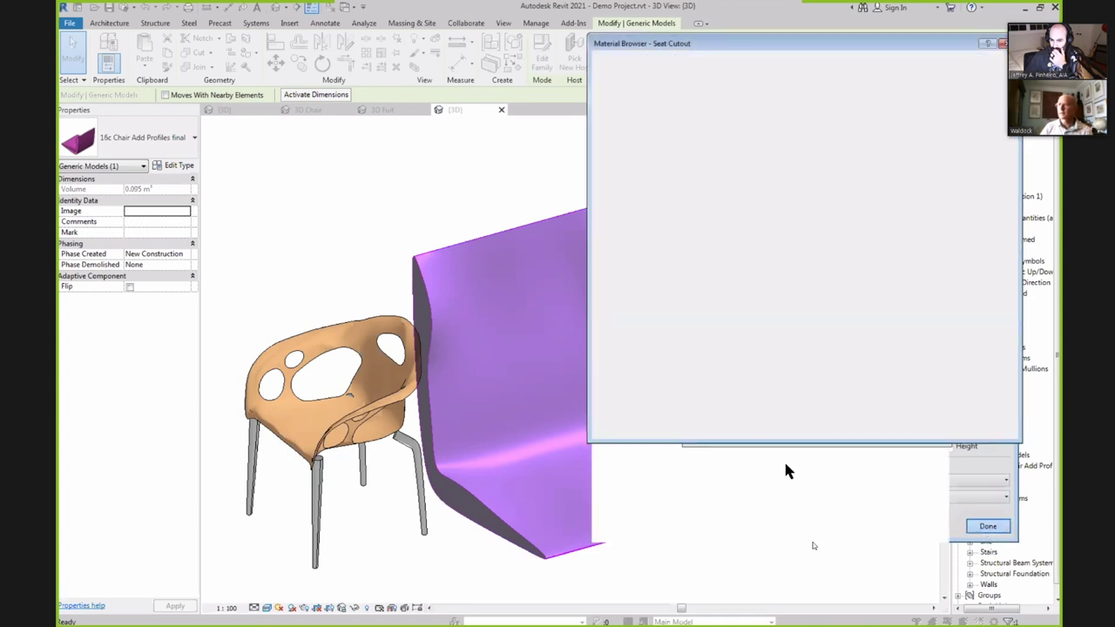
{"action": "left_click", "coordinate": [958, 426]}
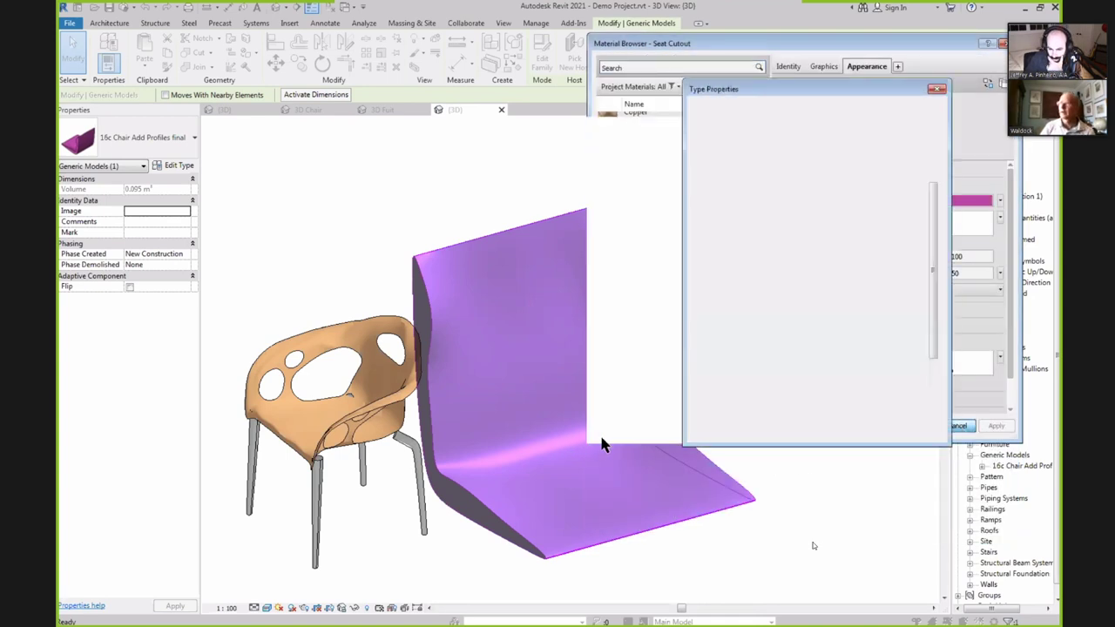
{"action": "left_click", "coordinate": [851, 430]}
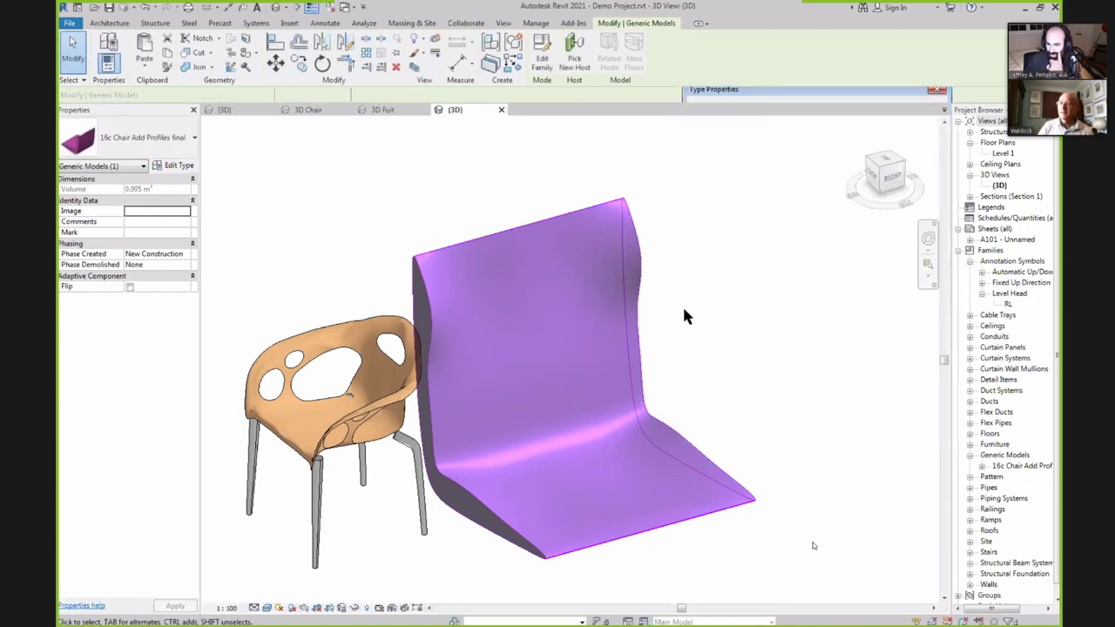
Deselect the chair and examine the cutouts in its backrest from several angles beside the armchair.
{"action": "middle_click_drag", "start_coordinate": [699, 311], "coordinate": [731, 373], "text": "shift"}
{"action": "left_click", "coordinate": [765, 322]}
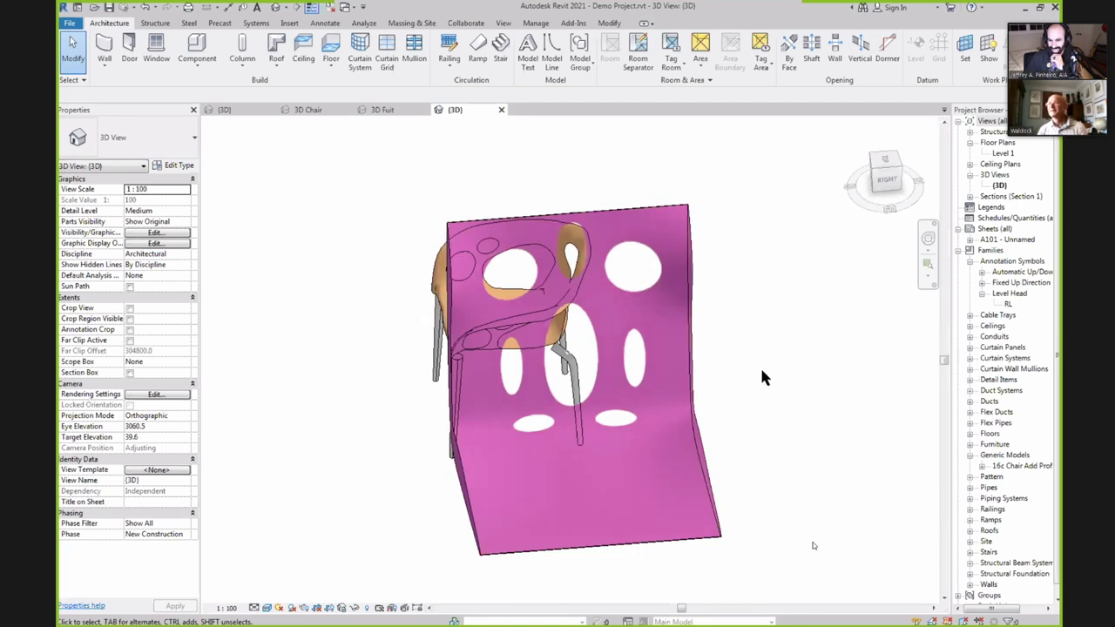
{"action": "middle_click_drag", "start_coordinate": [762, 407], "coordinate": [653, 415], "text": "shift"}
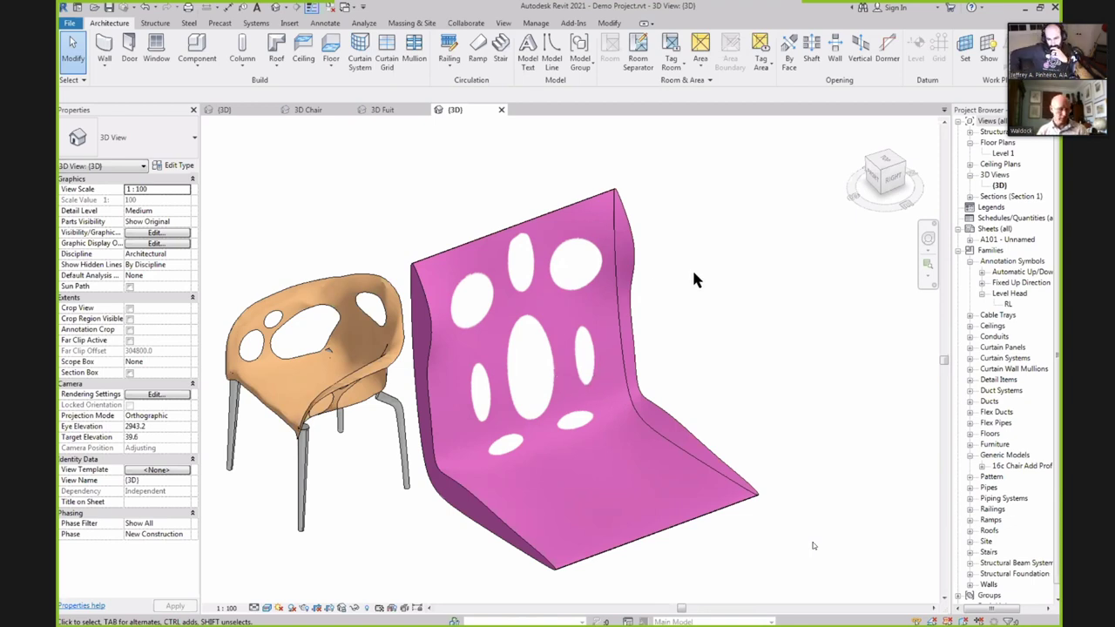
{"action": "middle_click_drag", "start_coordinate": [694, 278], "coordinate": [630, 266], "text": "shift"}
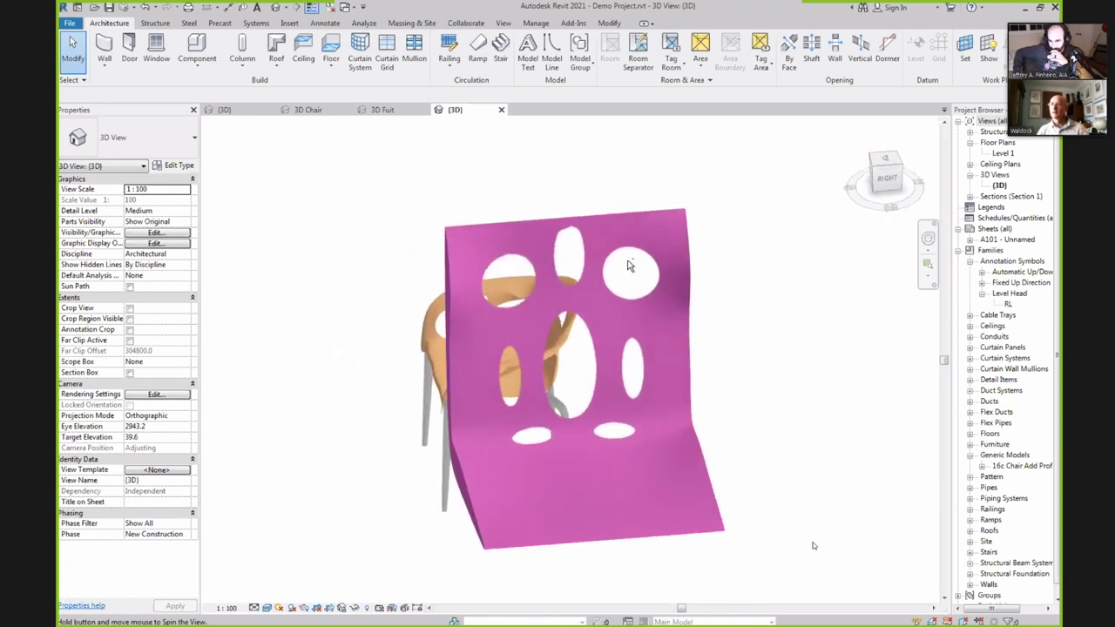
Compare the chair in the Shaded and Realistic visual styles, ending in Realistic, and examine the cutouts from behind and in front.
{"action": "left_click", "coordinate": [267, 608]}
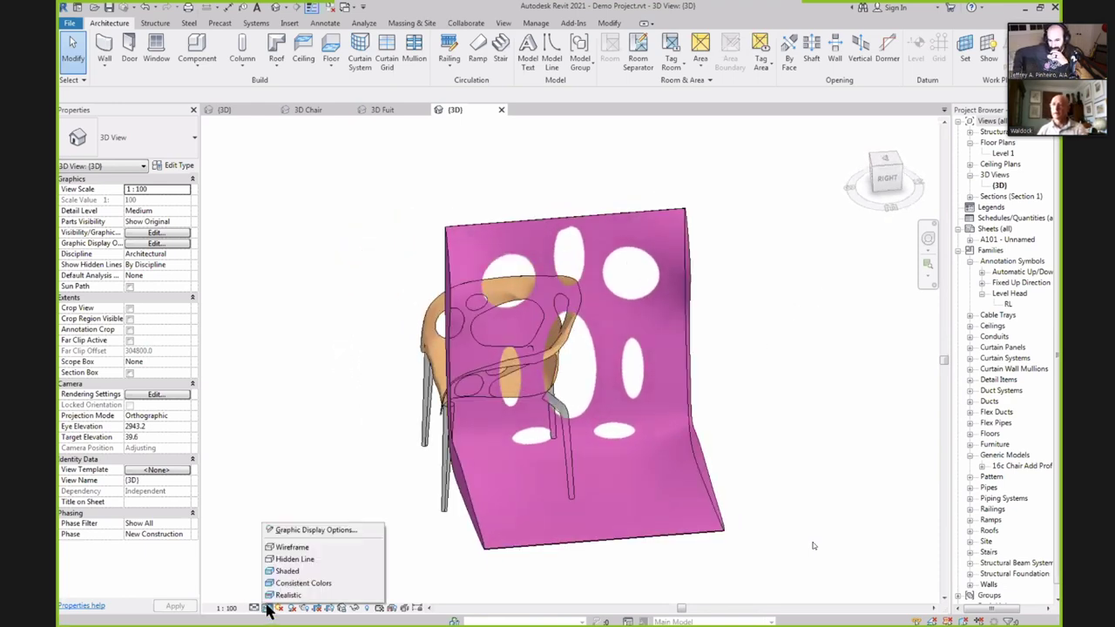
{"action": "left_click", "coordinate": [287, 570]}
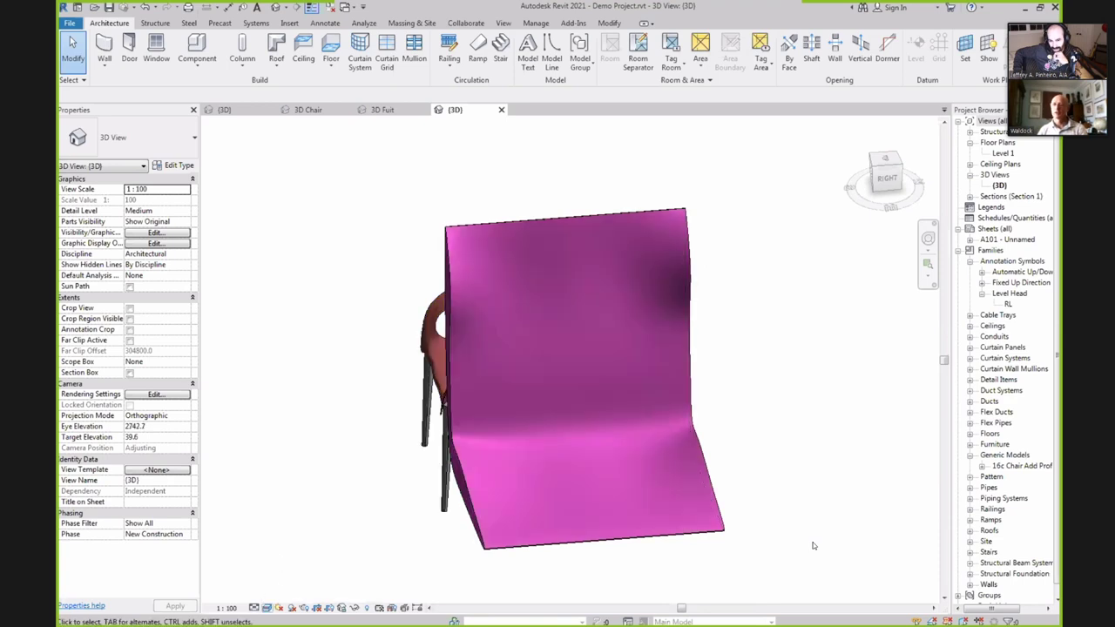
{"action": "left_click", "coordinate": [267, 608]}
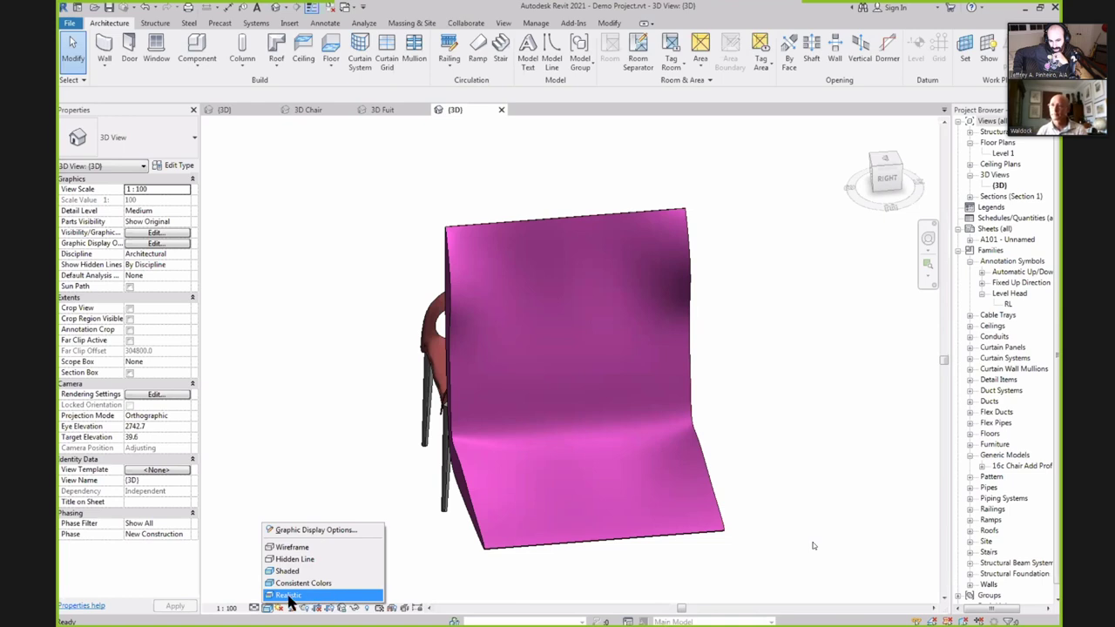
{"action": "left_click", "coordinate": [288, 595]}
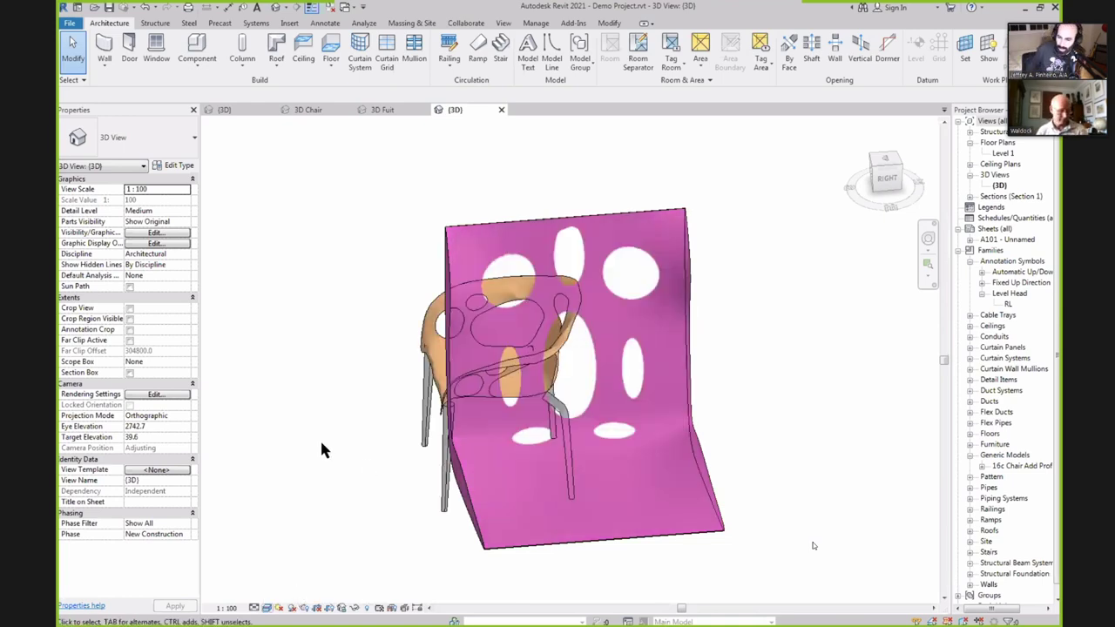
{"action": "middle_click_drag", "start_coordinate": [331, 451], "coordinate": [666, 372], "text": "shift"}
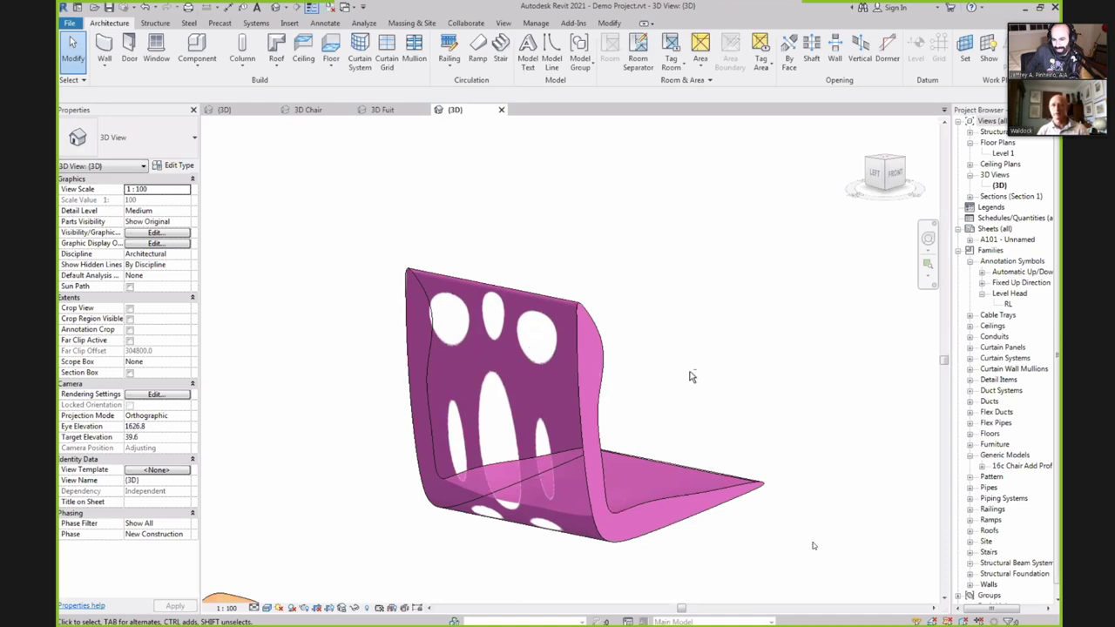
{"action": "middle_click_drag", "start_coordinate": [690, 376], "coordinate": [433, 377], "text": "shift"}
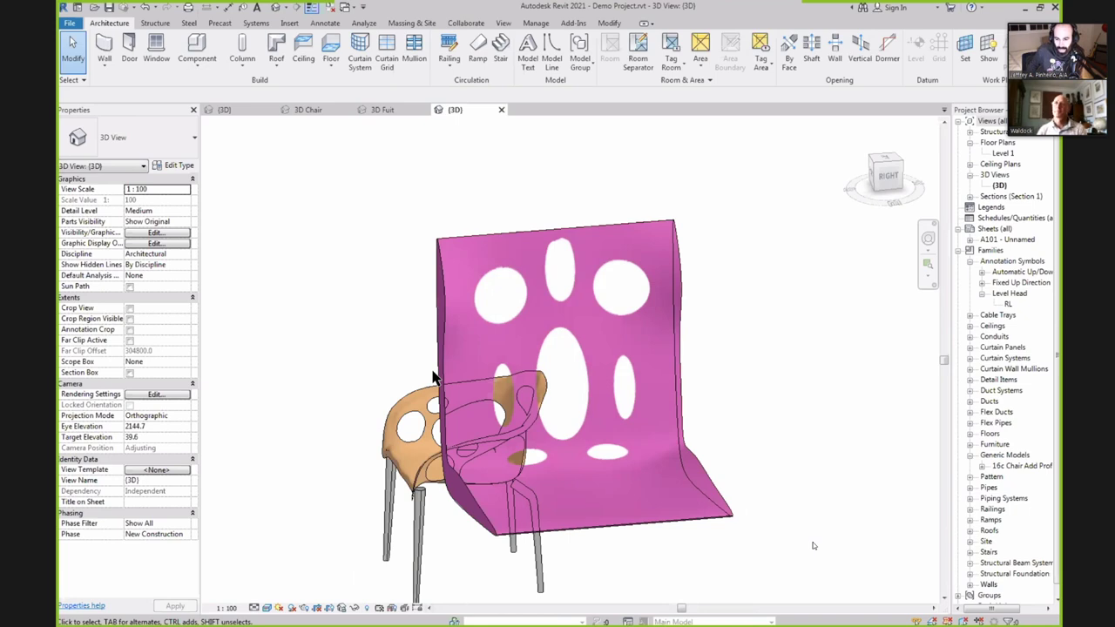
{"action": "scroll", "coordinate": [359, 166], "scroll_direction": "up", "scroll_amount": 1}
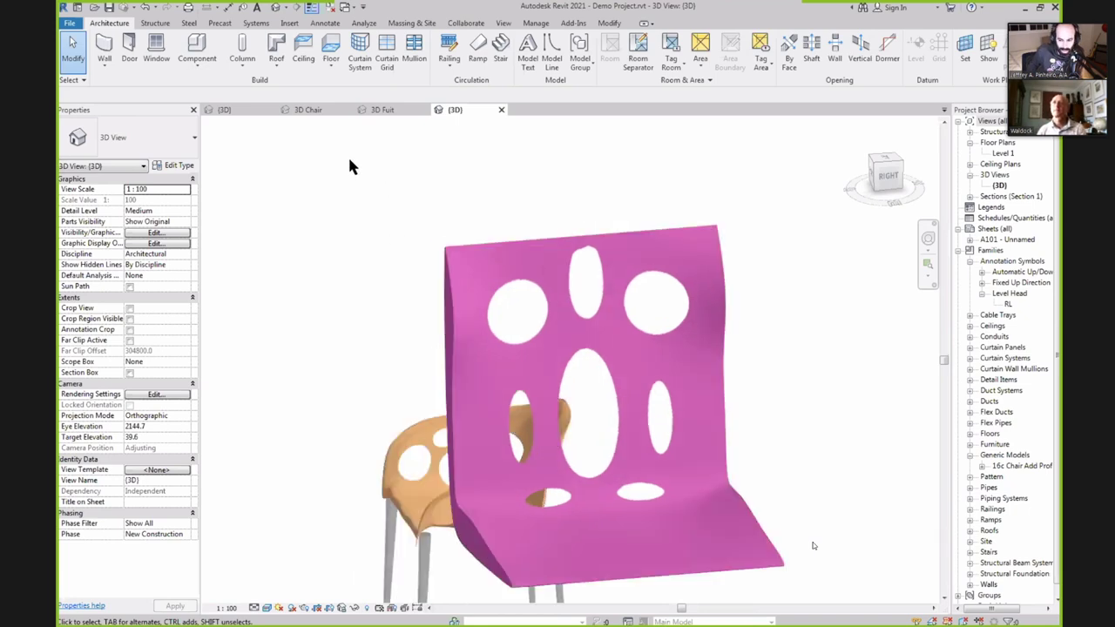
Open the appearance properties of the magenta chair's Seat Cutout material from its type properties and move the material browser clear of them.
{"action": "left_click", "coordinate": [511, 242]}
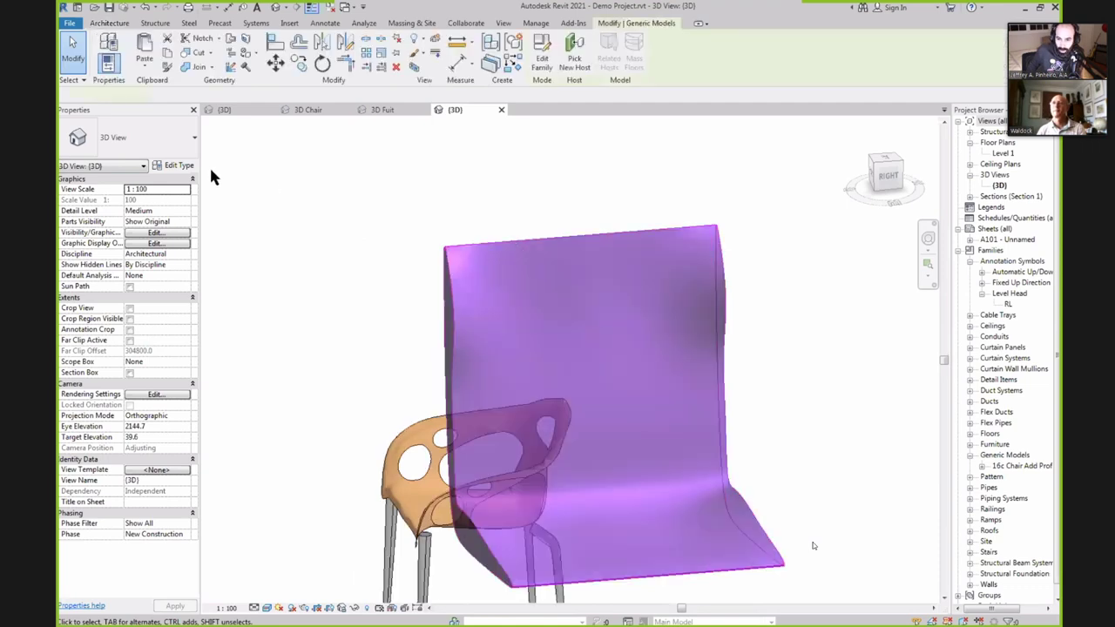
{"action": "left_click", "coordinate": [179, 166]}
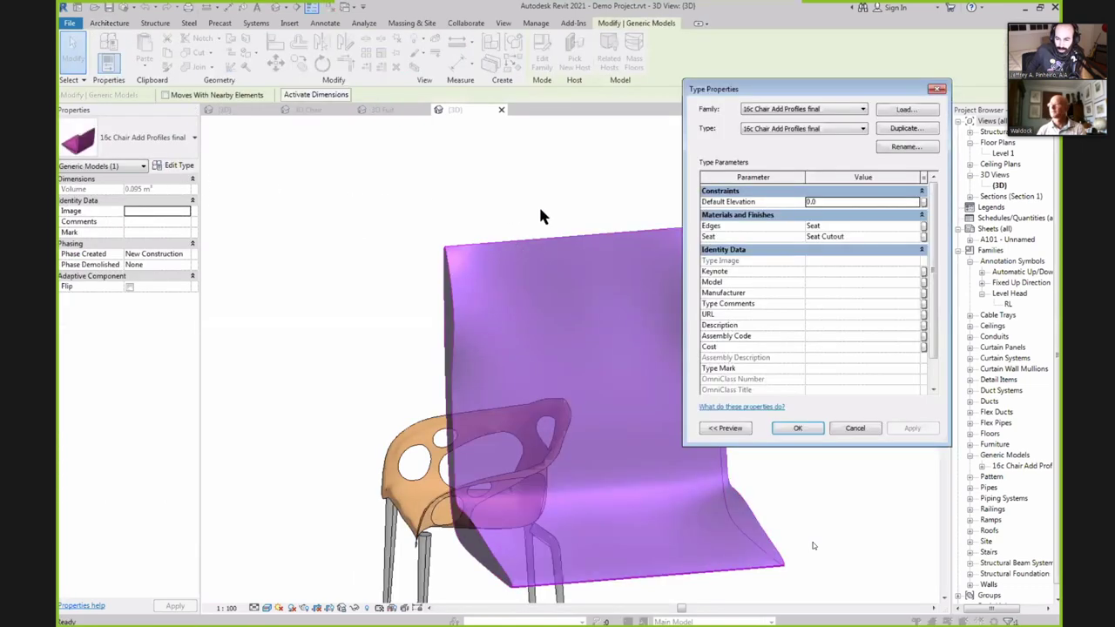
{"action": "left_click", "coordinate": [913, 236]}
{"action": "left_click", "coordinate": [916, 236]}
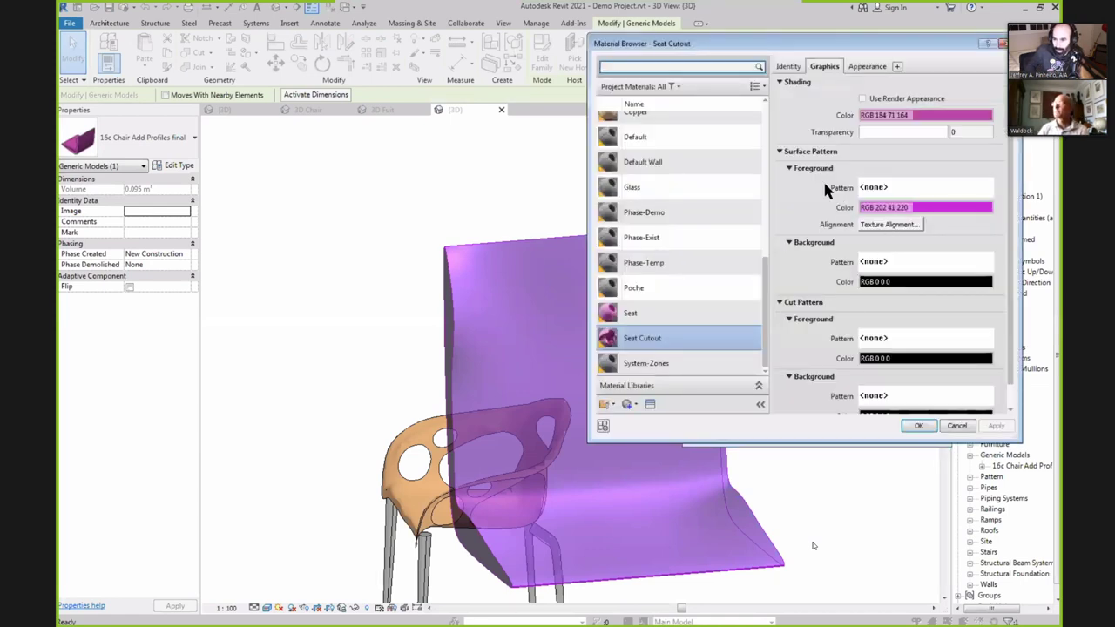
{"action": "left_click", "coordinate": [867, 67]}
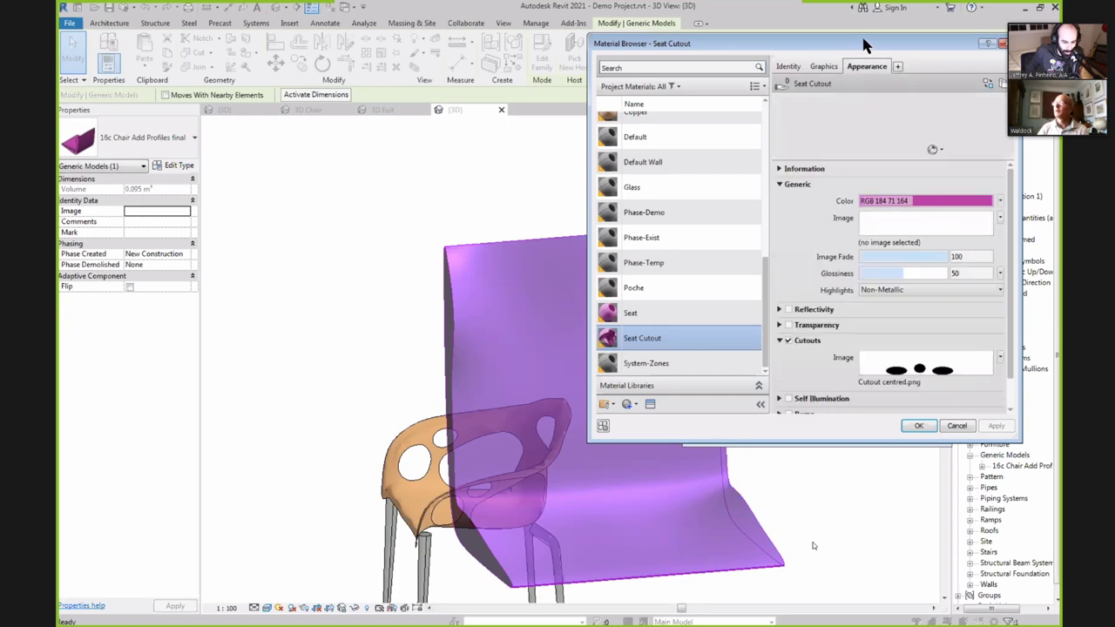
{"action": "left_click_drag", "start_coordinate": [861, 43], "coordinate": [476, 42]}
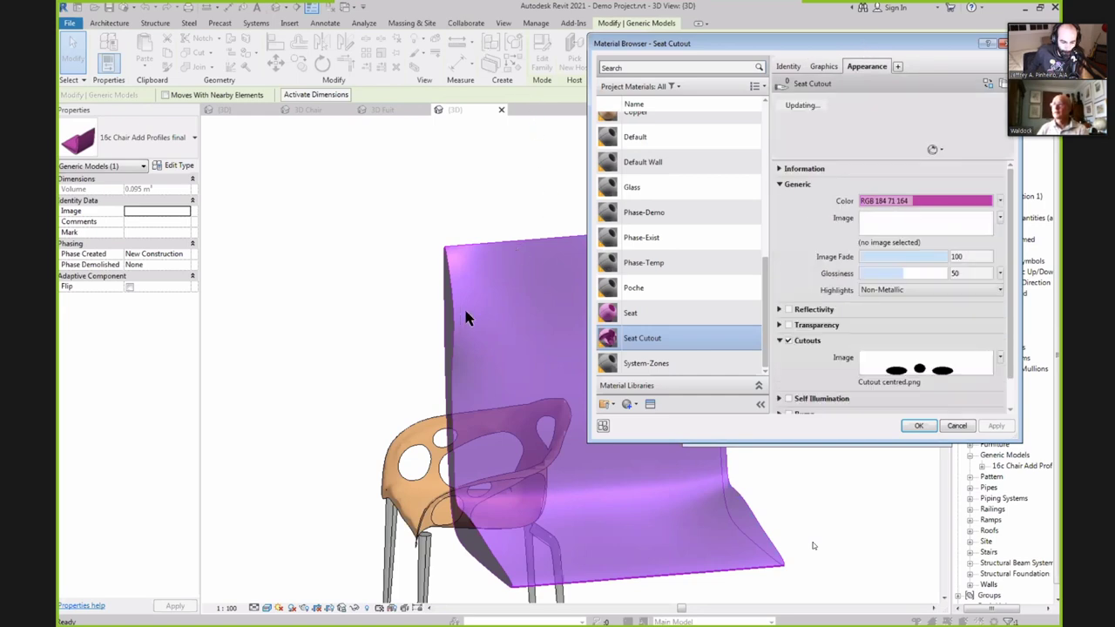
{"action": "left_click", "coordinate": [403, 340]}
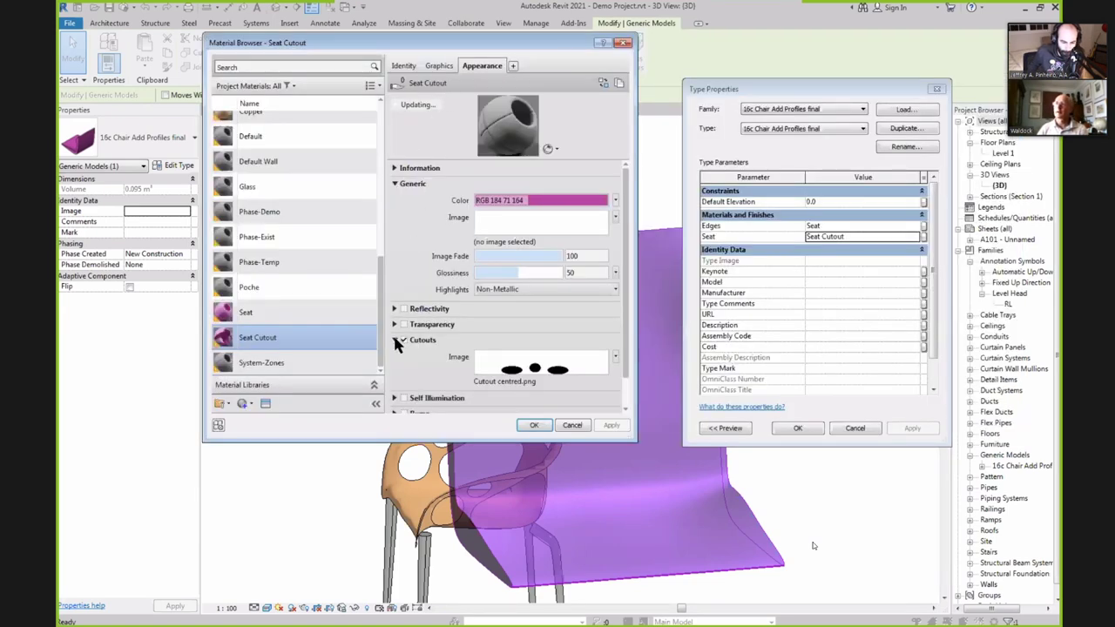
Examine the cutout image's position, scale and repeat settings, then cancel out of the material and type properties and deselect the chair.
{"action": "left_click", "coordinate": [513, 367]}
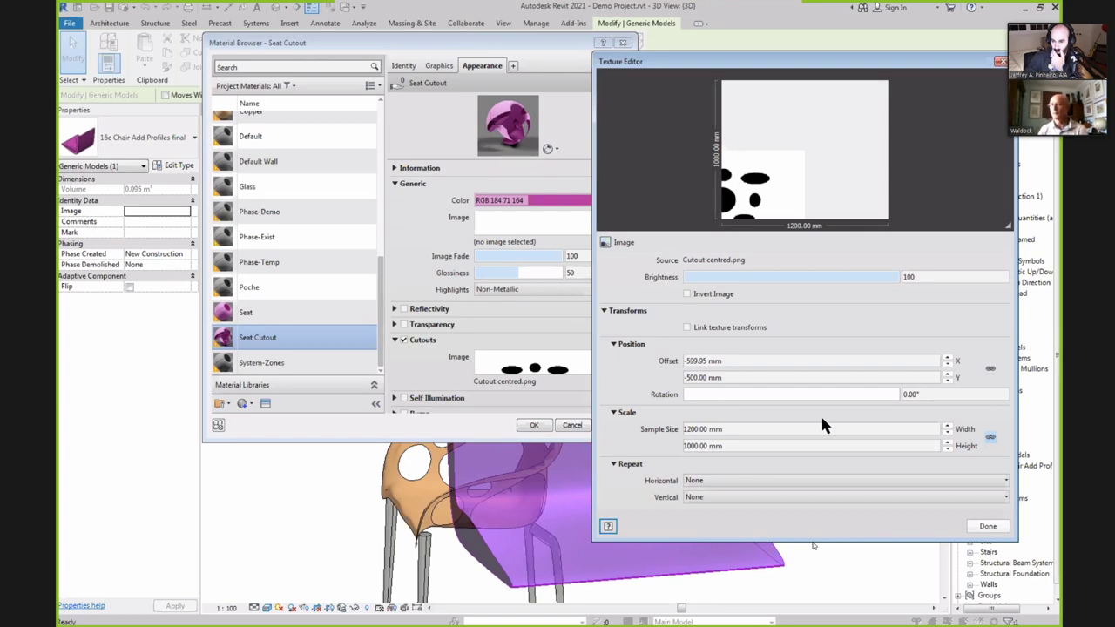
{"action": "left_click", "coordinate": [987, 525]}
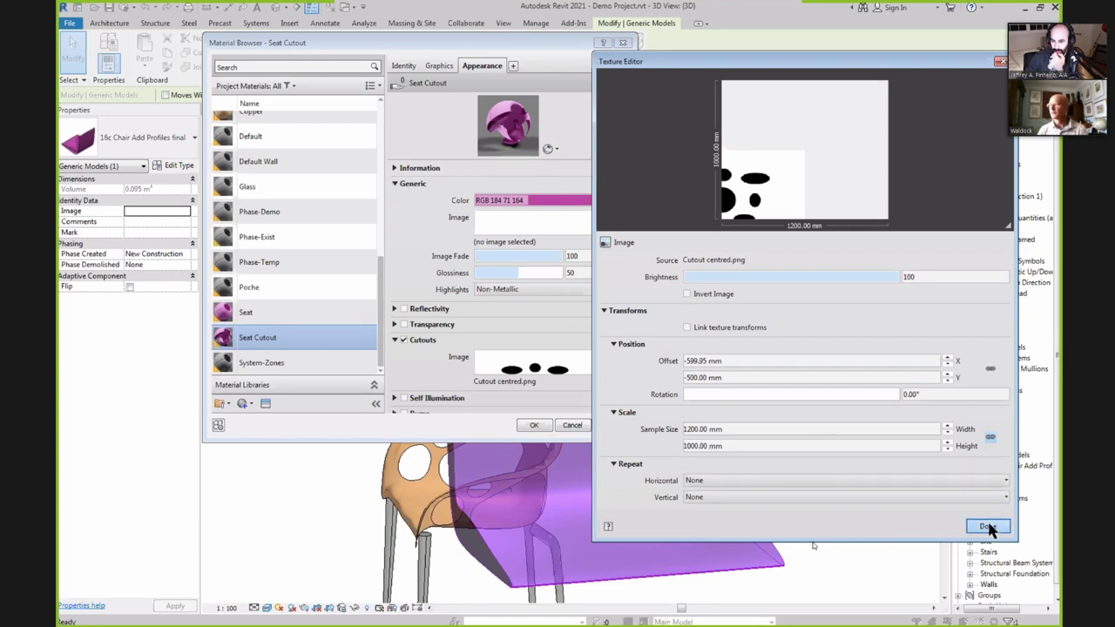
{"action": "left_click", "coordinate": [573, 426]}
{"action": "left_click", "coordinate": [841, 428]}
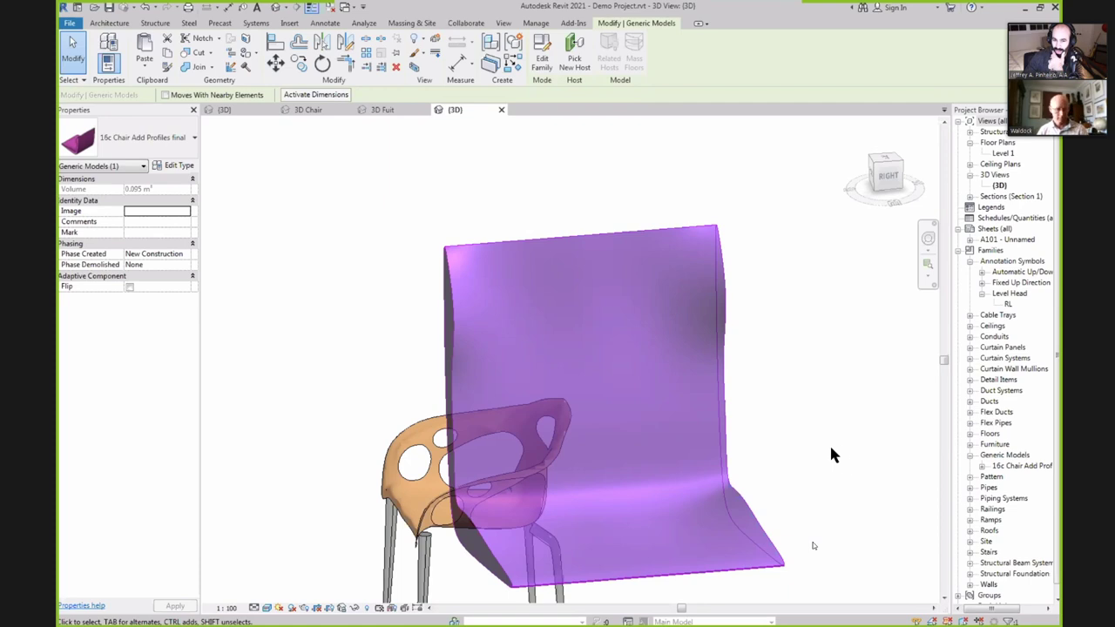
{"action": "middle_click_drag", "start_coordinate": [843, 464], "coordinate": [853, 441]}
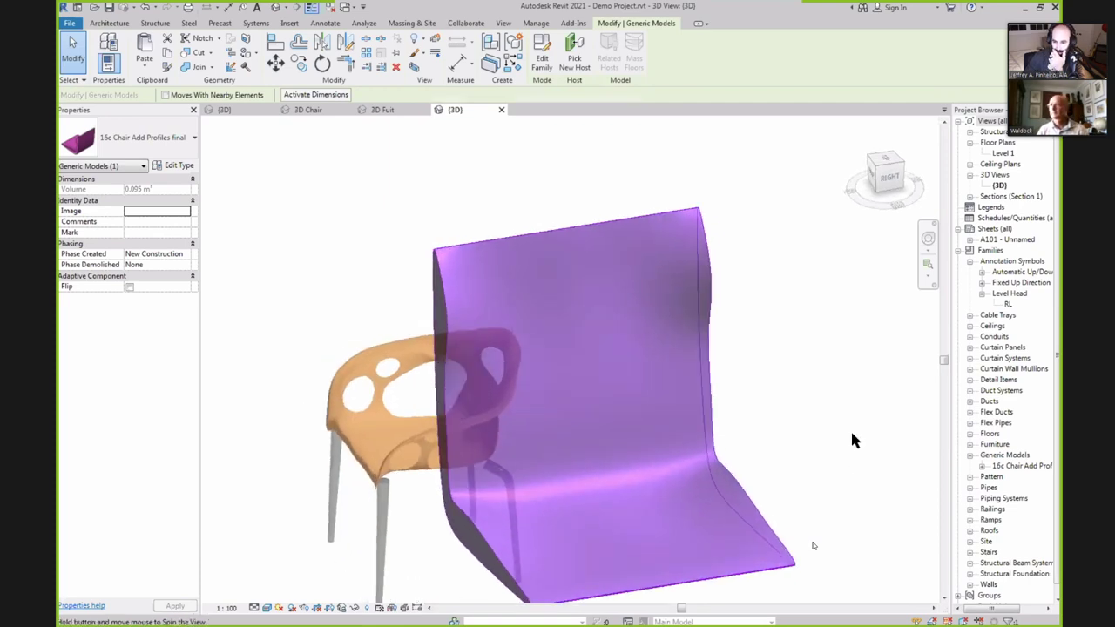
{"action": "key", "text": "Escape"}
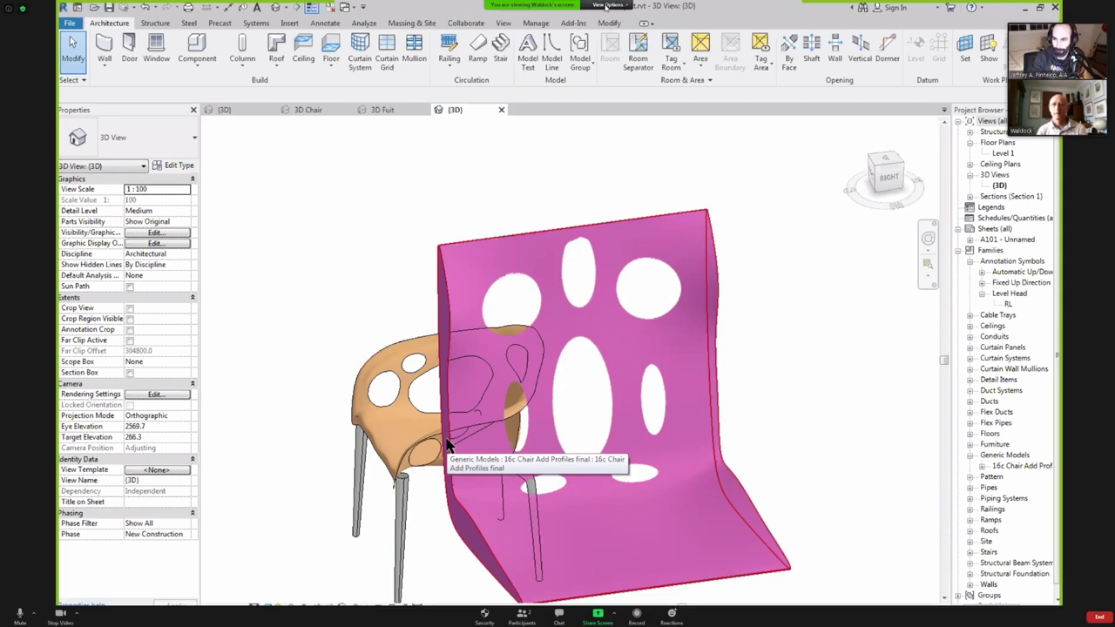
{"action": "left_click", "coordinate": [605, 5]}
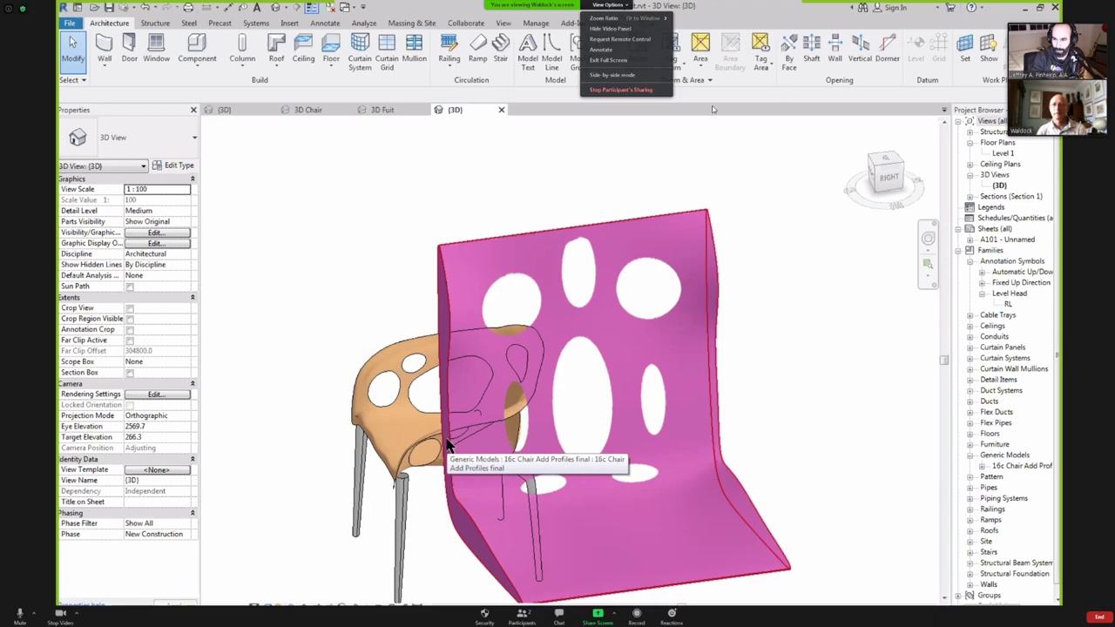
{"action": "left_click", "coordinate": [599, 5]}
{"action": "left_click", "coordinate": [605, 5]}
{"action": "left_click", "coordinate": [671, 81]}
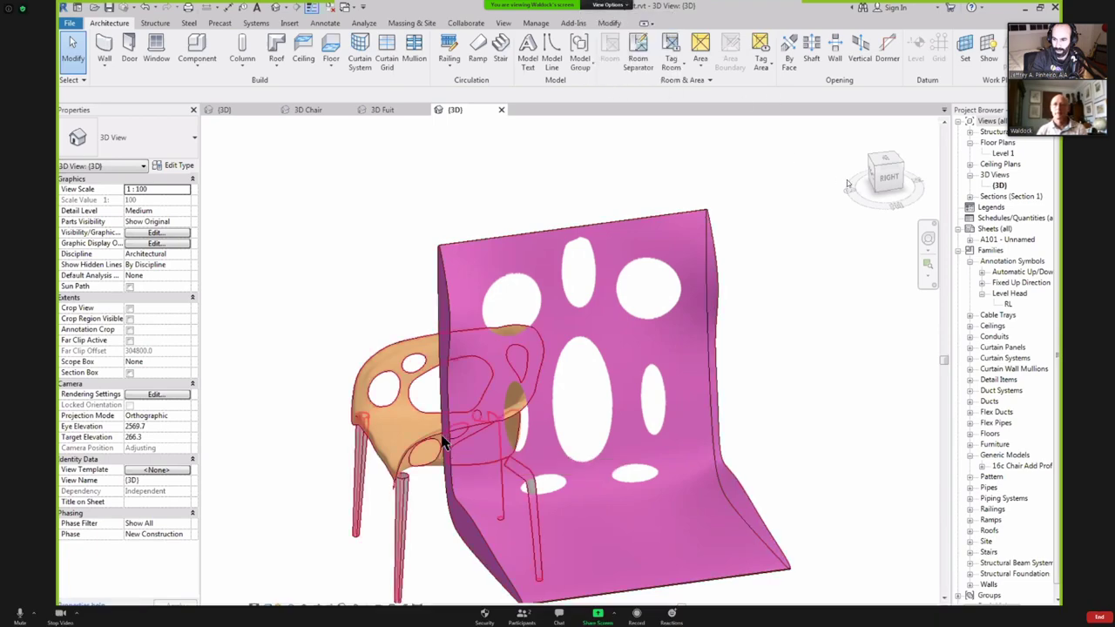